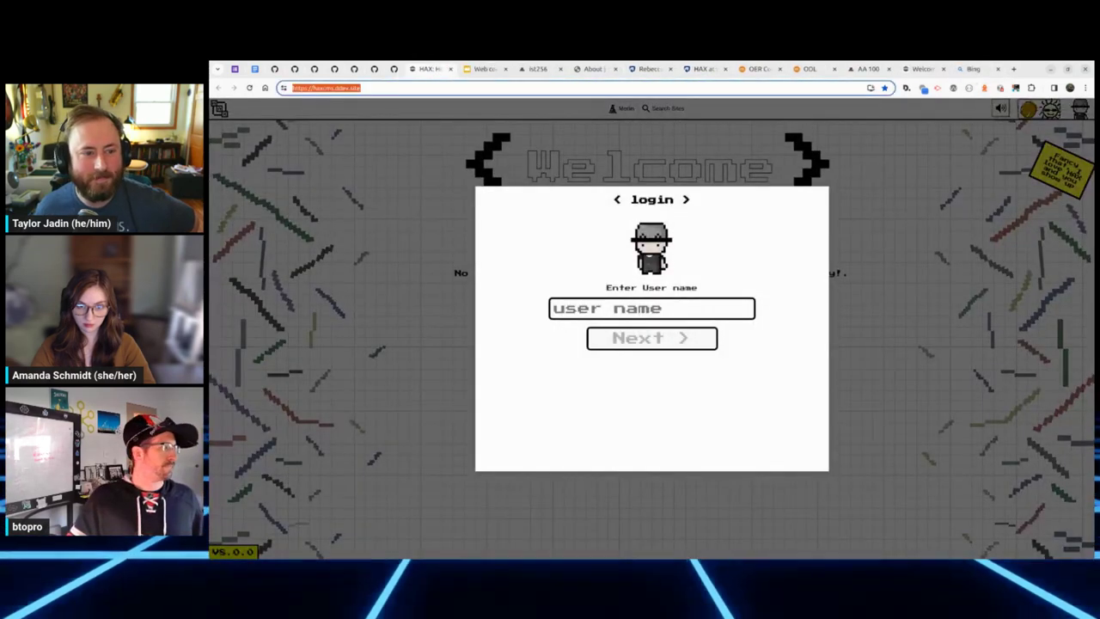
Step: Open the elmsln/haxcms repository on GitHub in a new browser tab
key(alt+Tab)
click(446, 164)
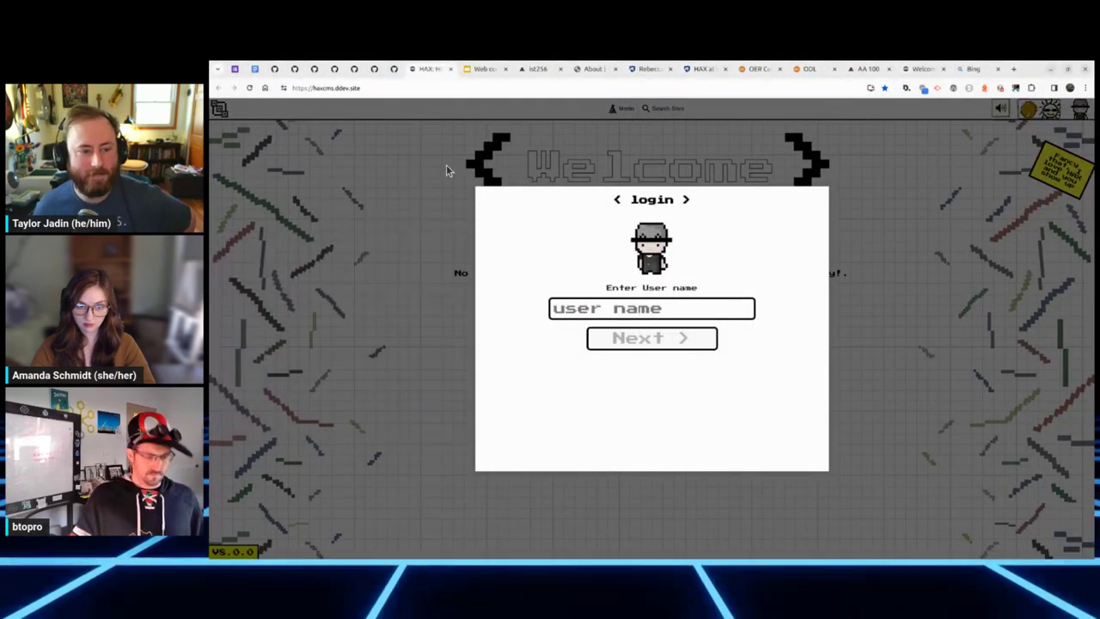
key(ctrl+t)
text(github)
key(Down)
key(Down)
key(Down)
key(Down)
key(Down)
key(Down)
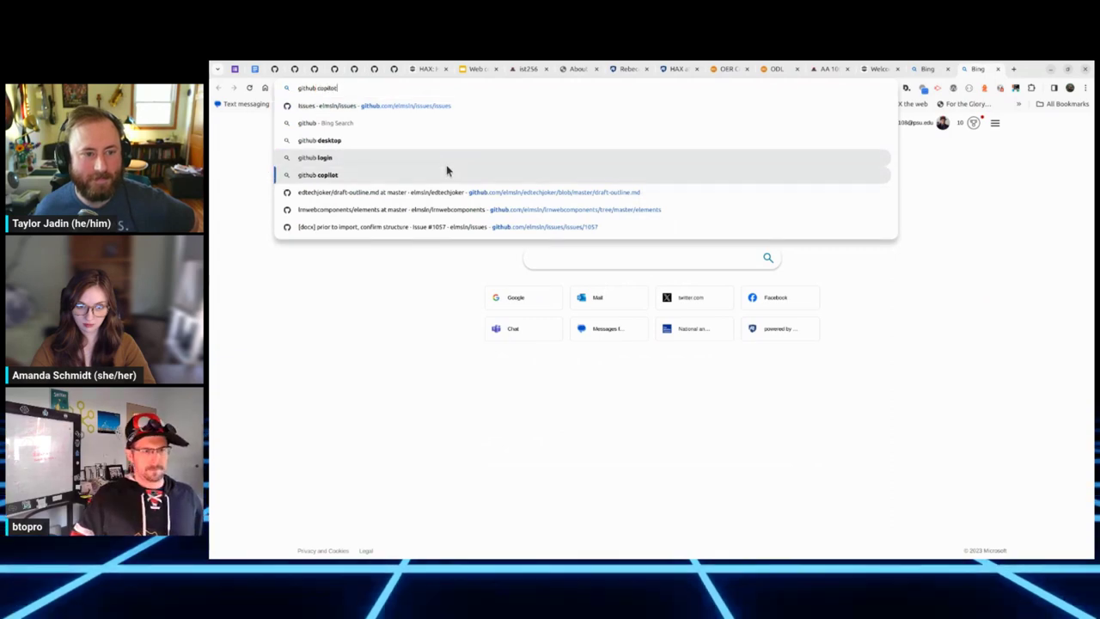
key(Up)
key(Up)
key(Up)
key(Up)
key(Up)
key(Up)
key(Return)
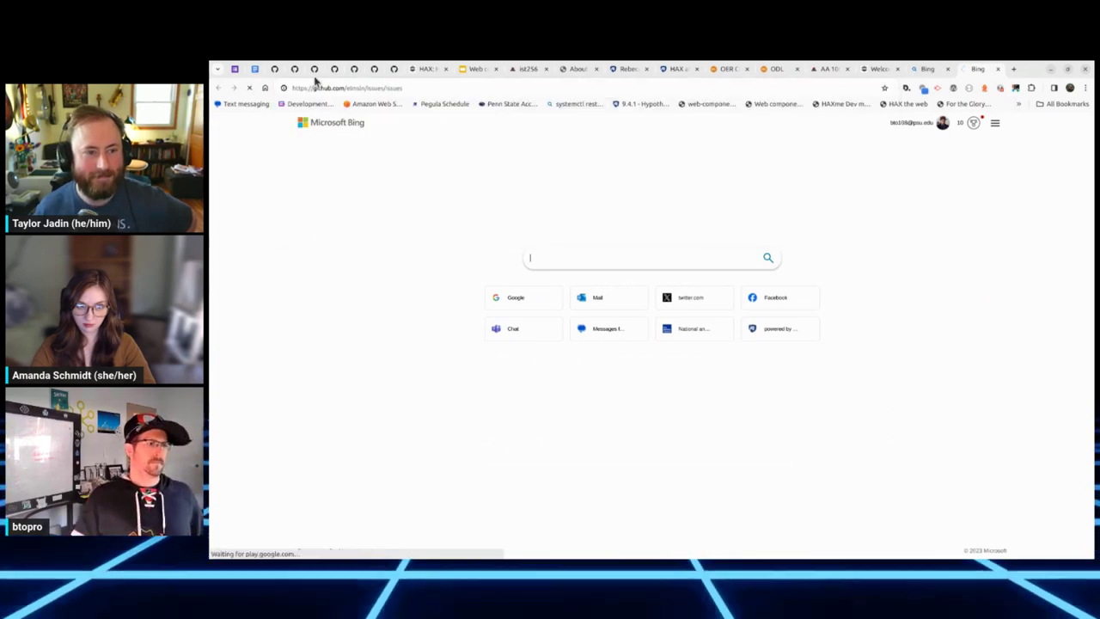
text(haxcms)
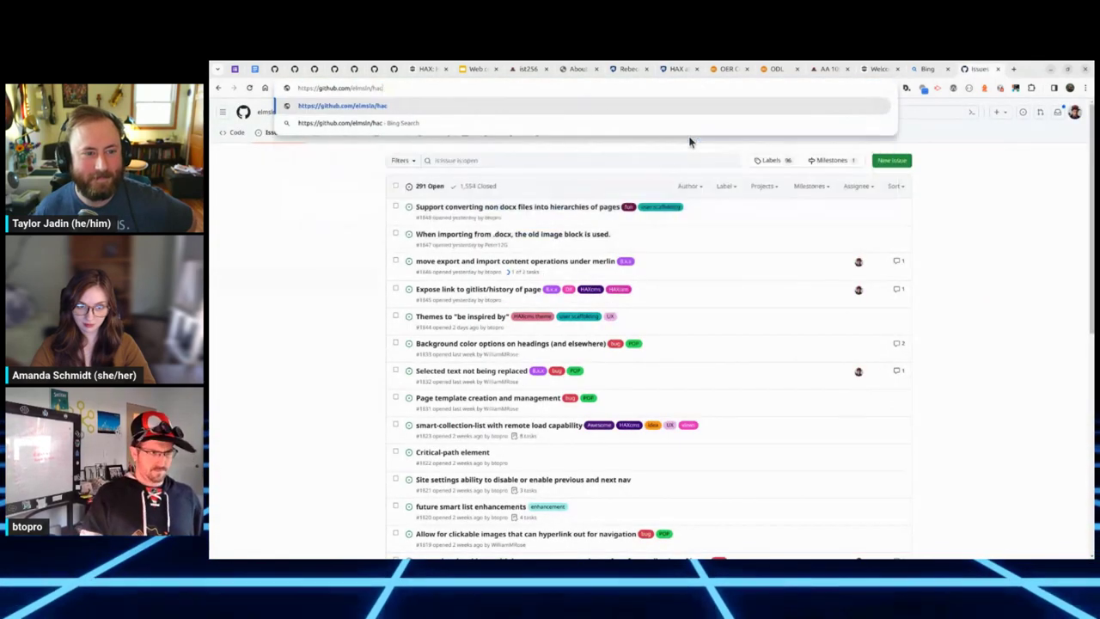
key(Return)
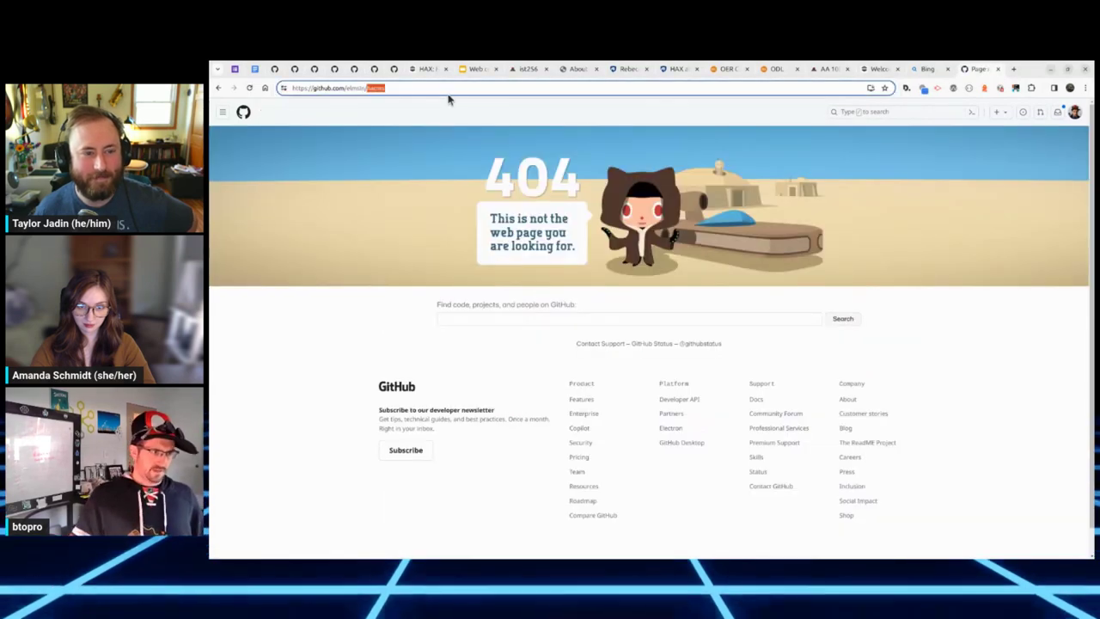
key(super)
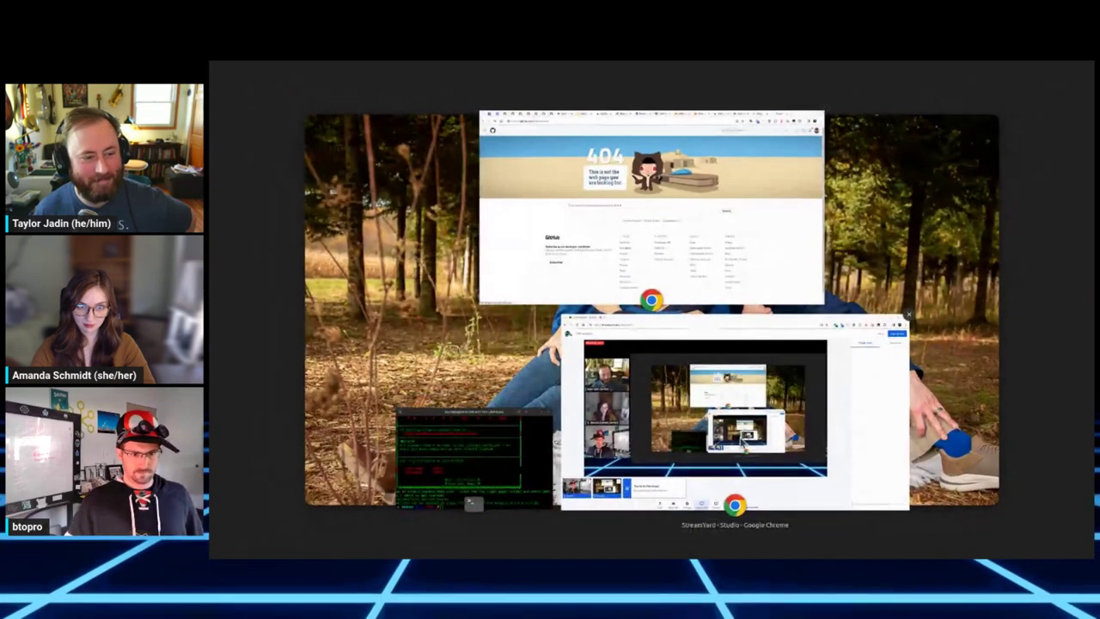
key(super)
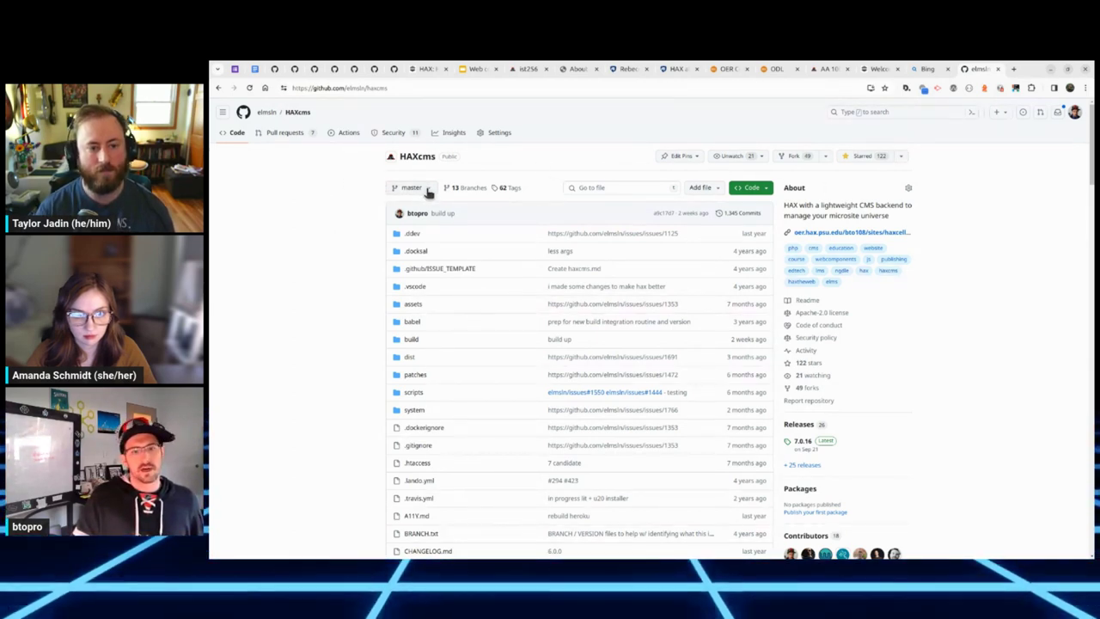
Step: Review the HAXcms release tags, latest 7.0.16, then close the tags tab
click(503, 187)
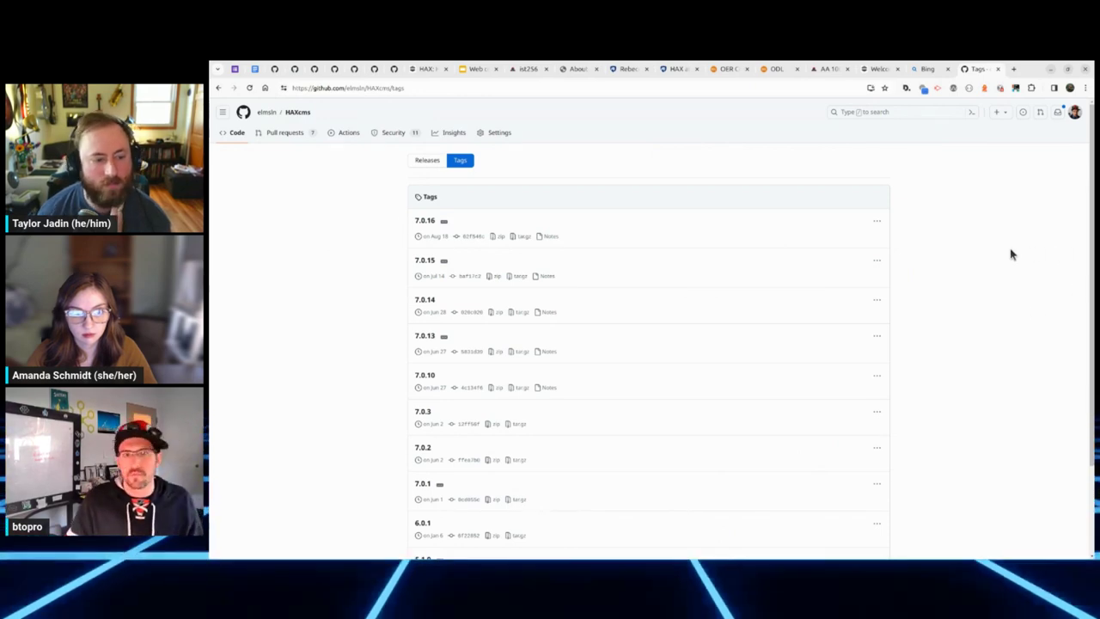
key(ctrl+w)
key(super)
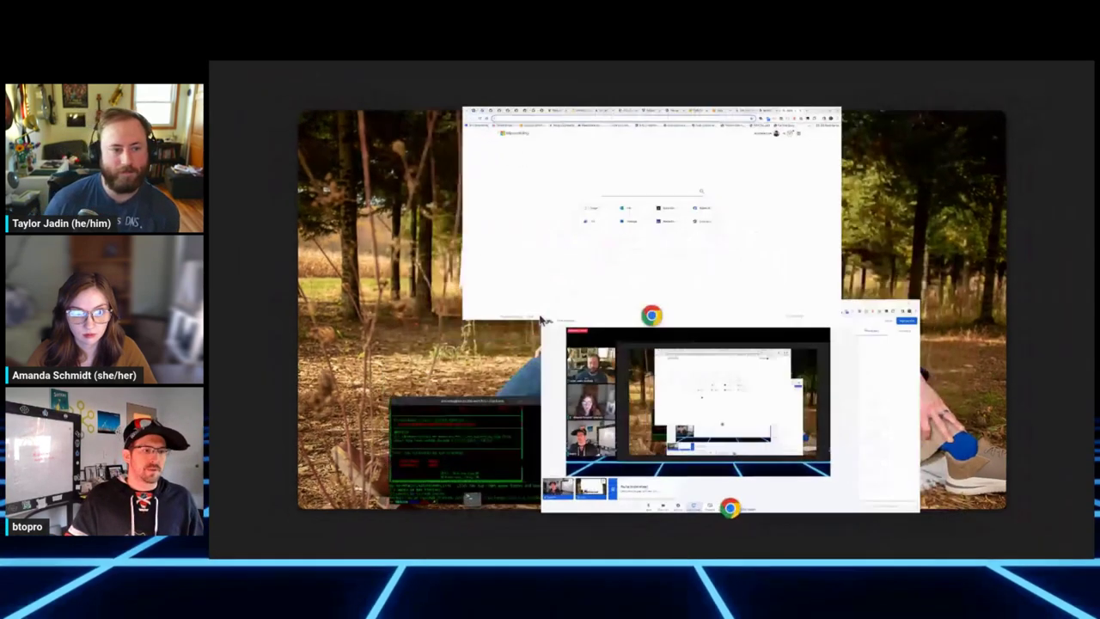
Step: Move the terminal aside, abandon the ddev restart command, and return to the local HAXcms login tab
click(504, 447)
drag(391, 232, 629, 222)
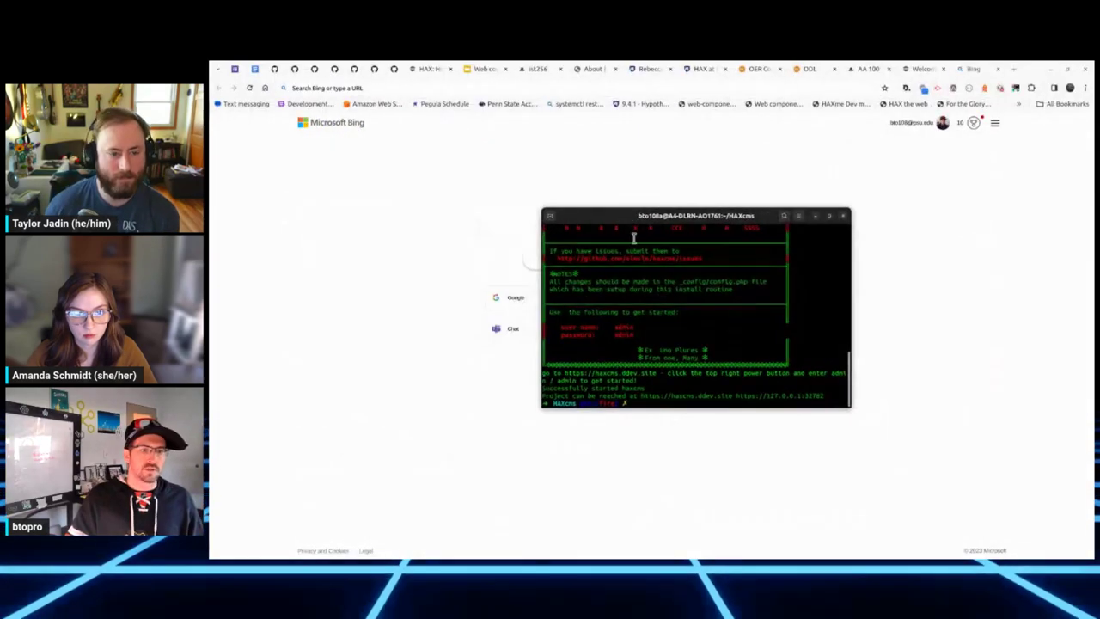
text(dd)
key(Right)
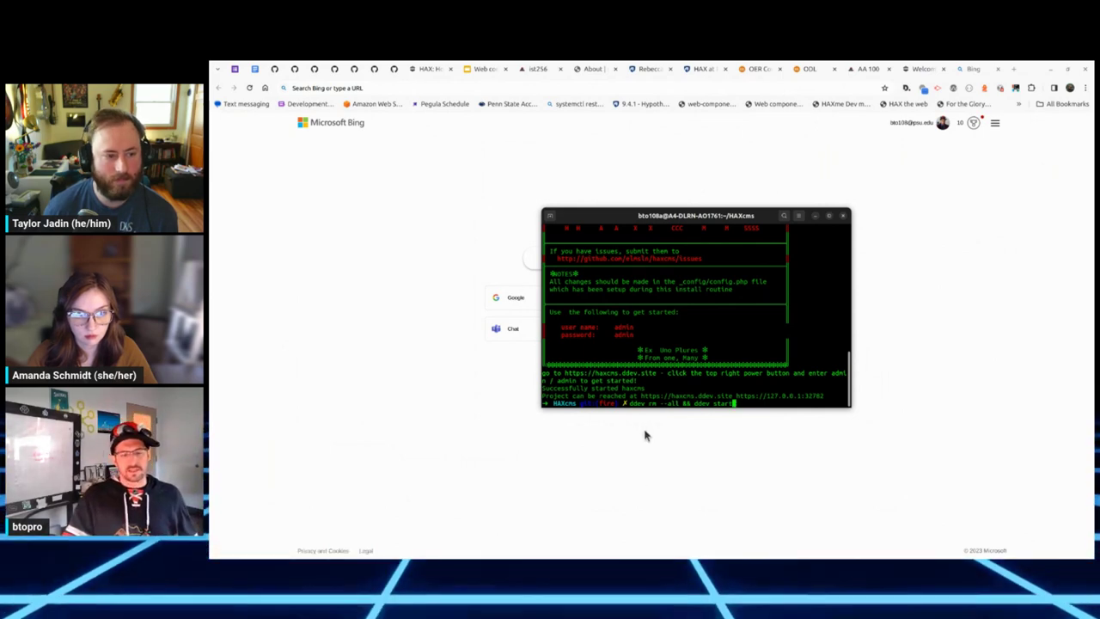
key(ctrl+c)
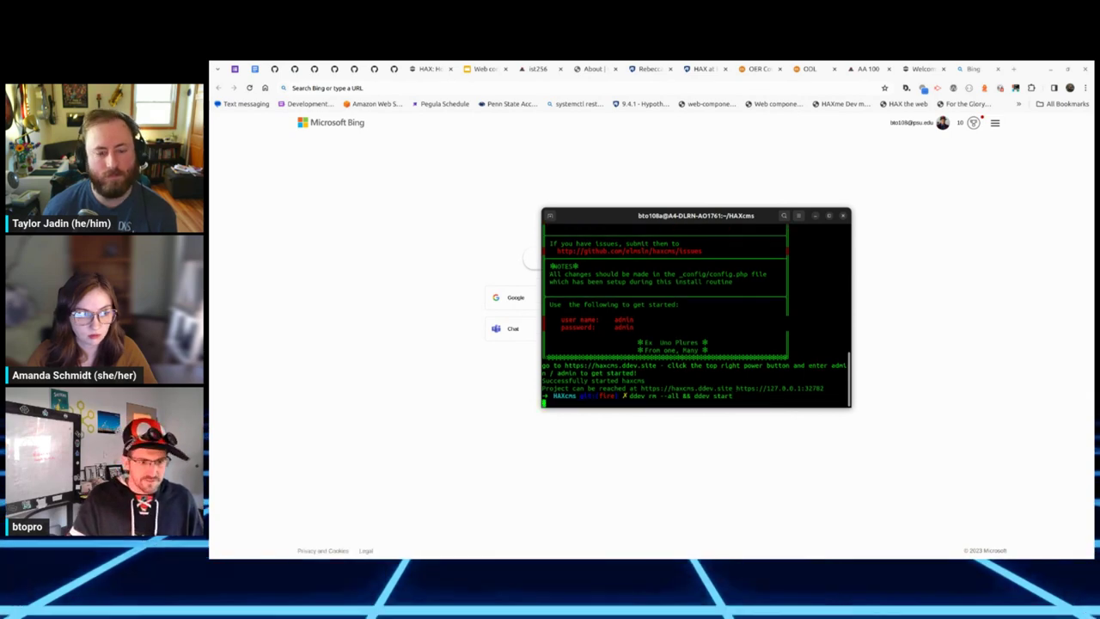
key(ctrl+c)
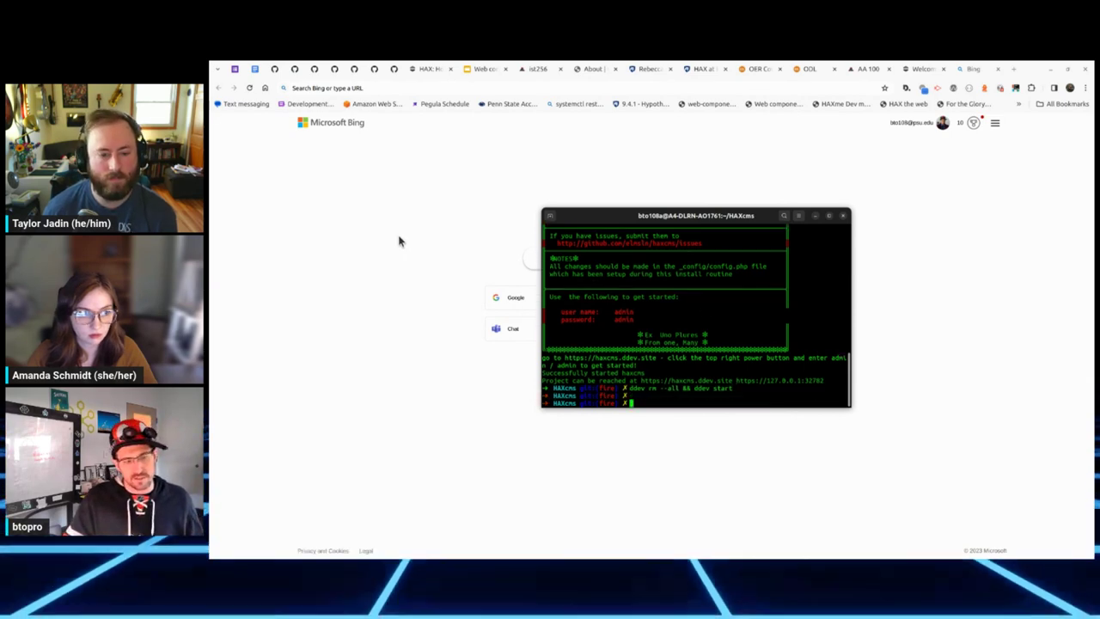
click(400, 242)
click(430, 70)
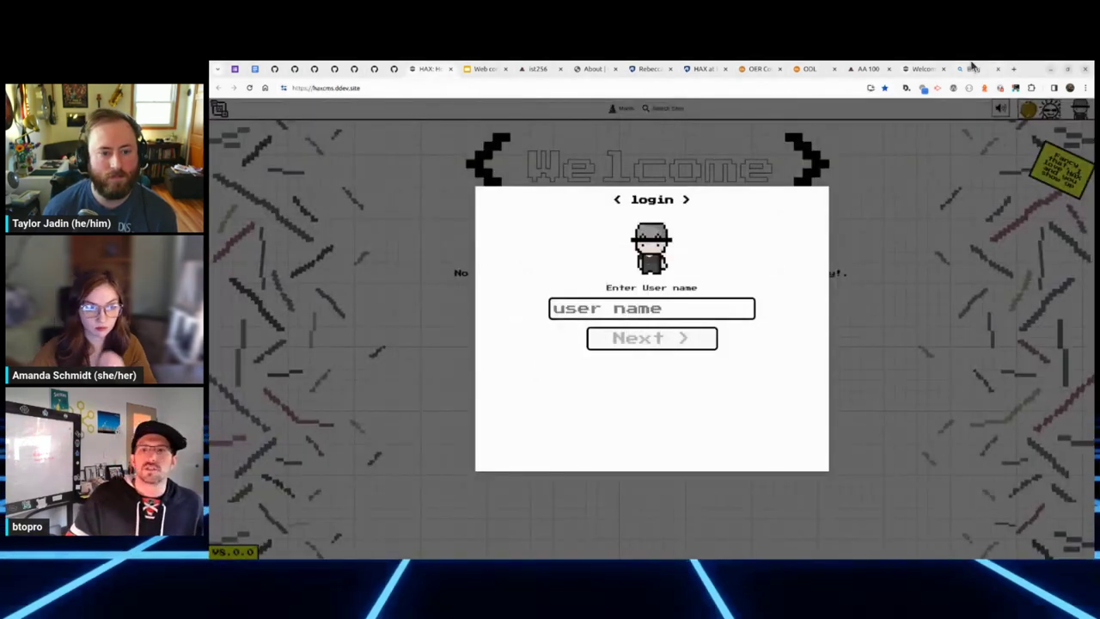
Step: Enter the admin user name and type the account password at the local HAXcms login
click(694, 318)
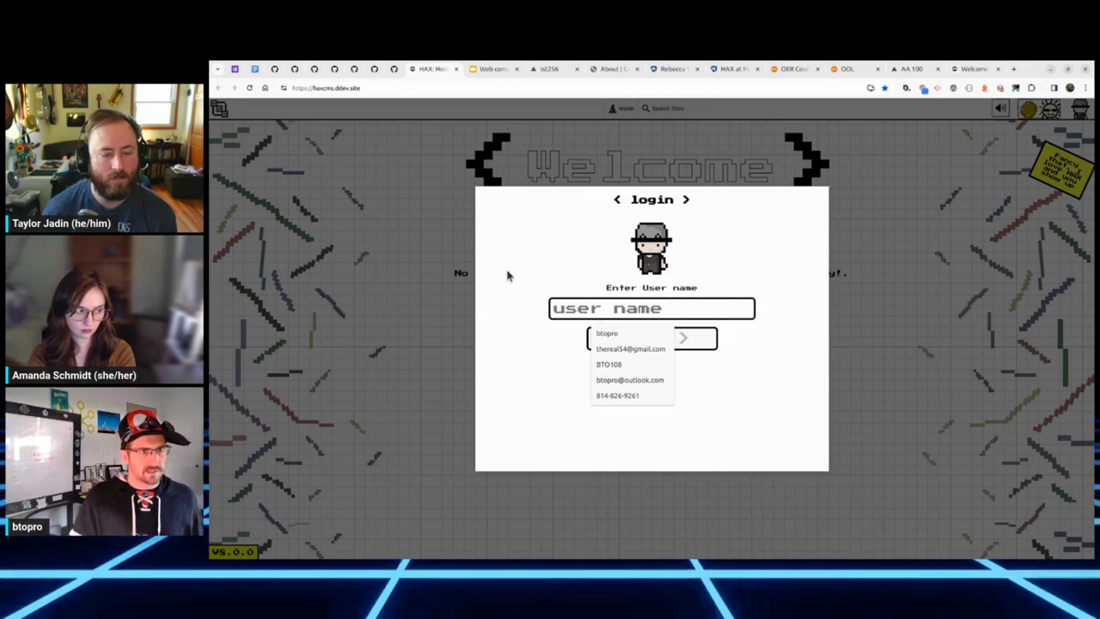
click(728, 71)
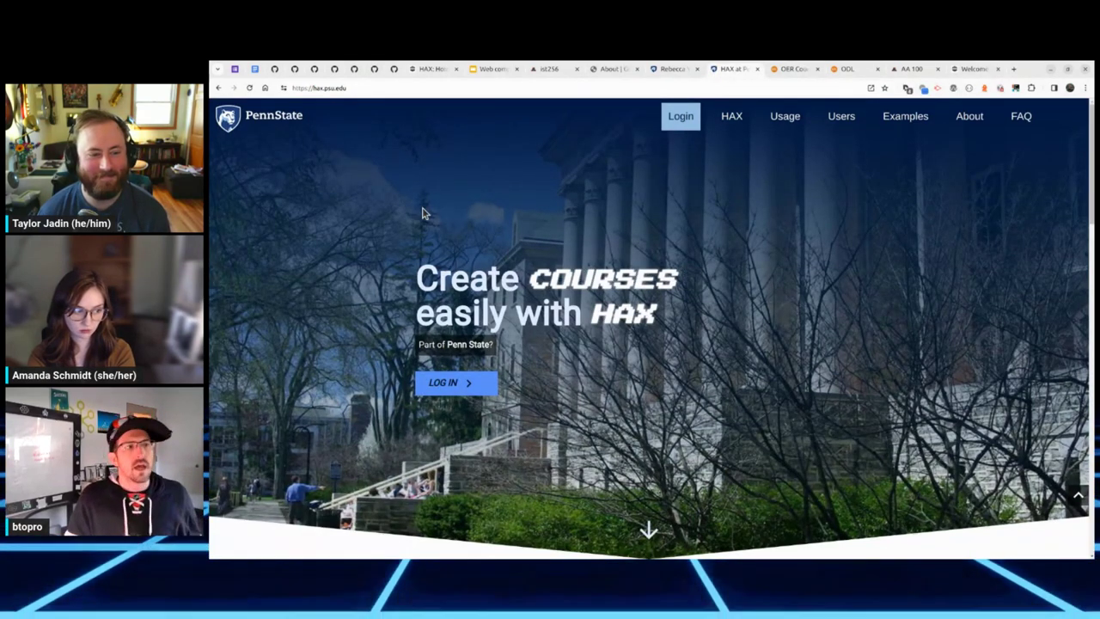
click(431, 69)
click(647, 310)
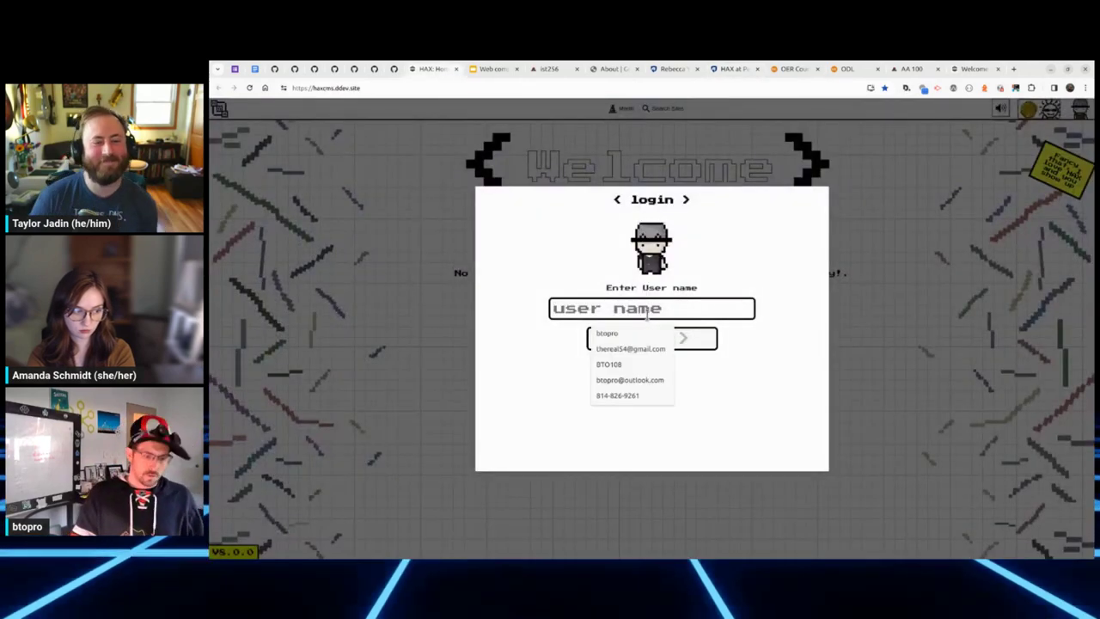
text(admin)
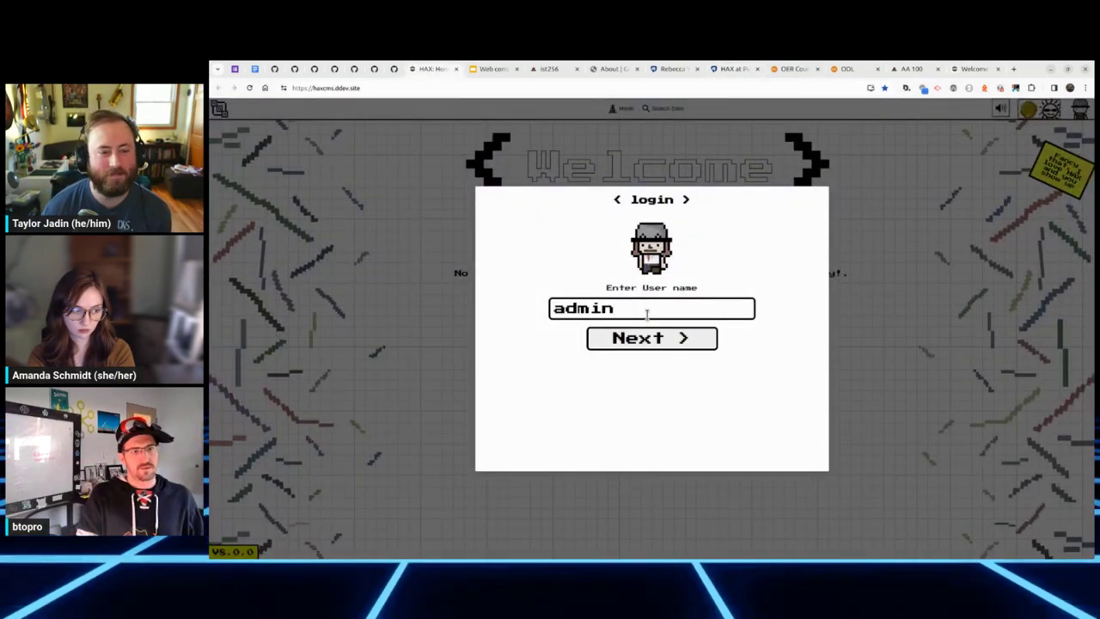
key(Return)
text(admin)
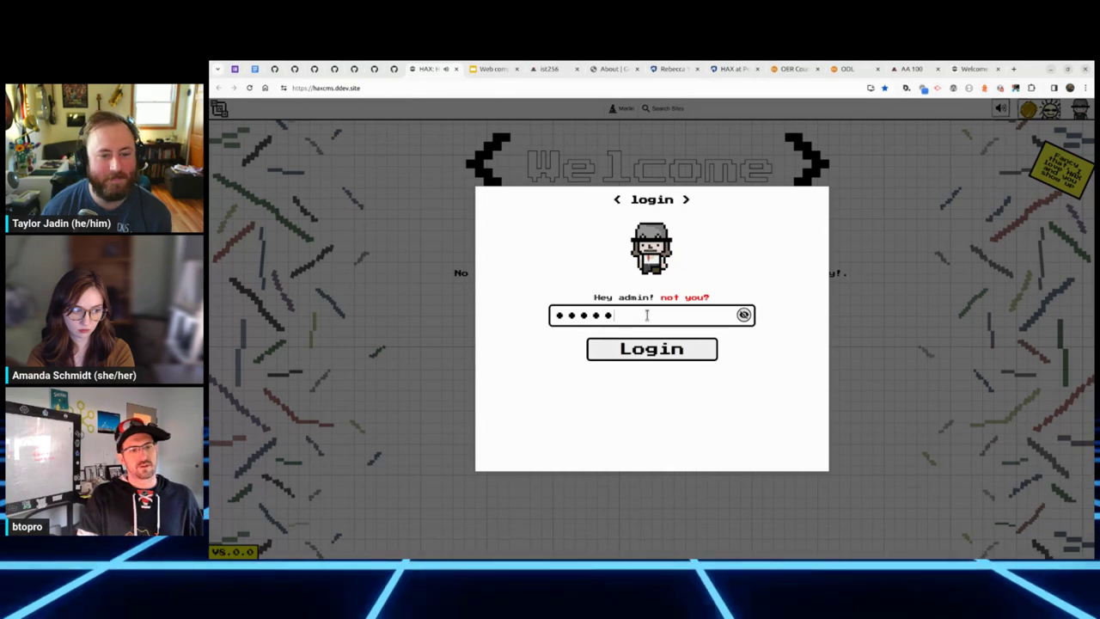
key(ctrl+a)
Step: Finish logging in with the password and start a new site journey from the Welcome screen
text(admin)
key(Return)
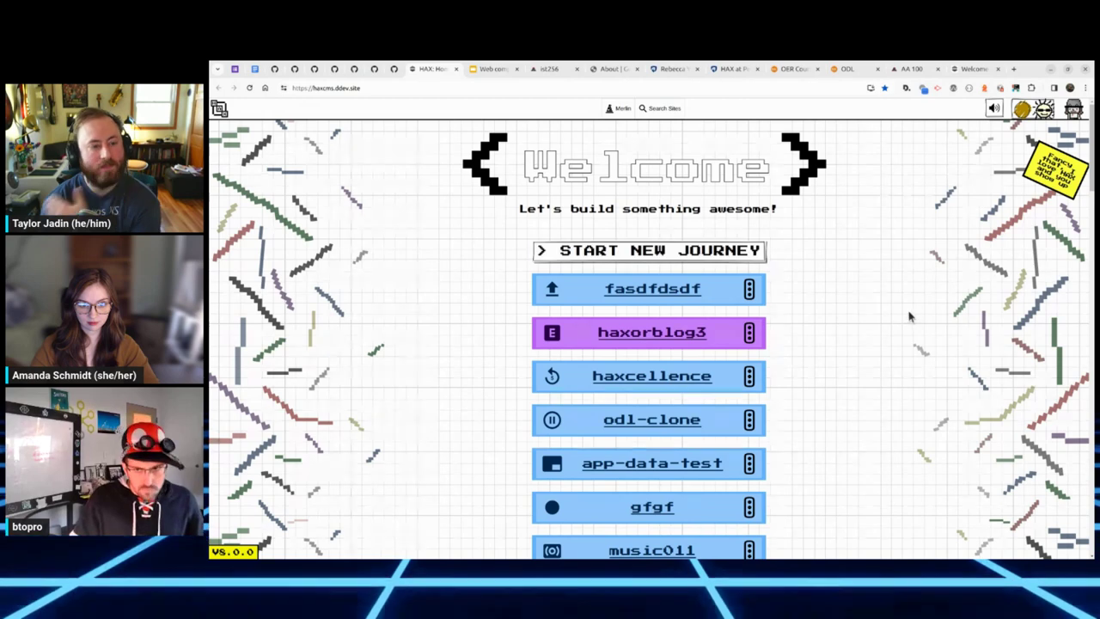
click(606, 257)
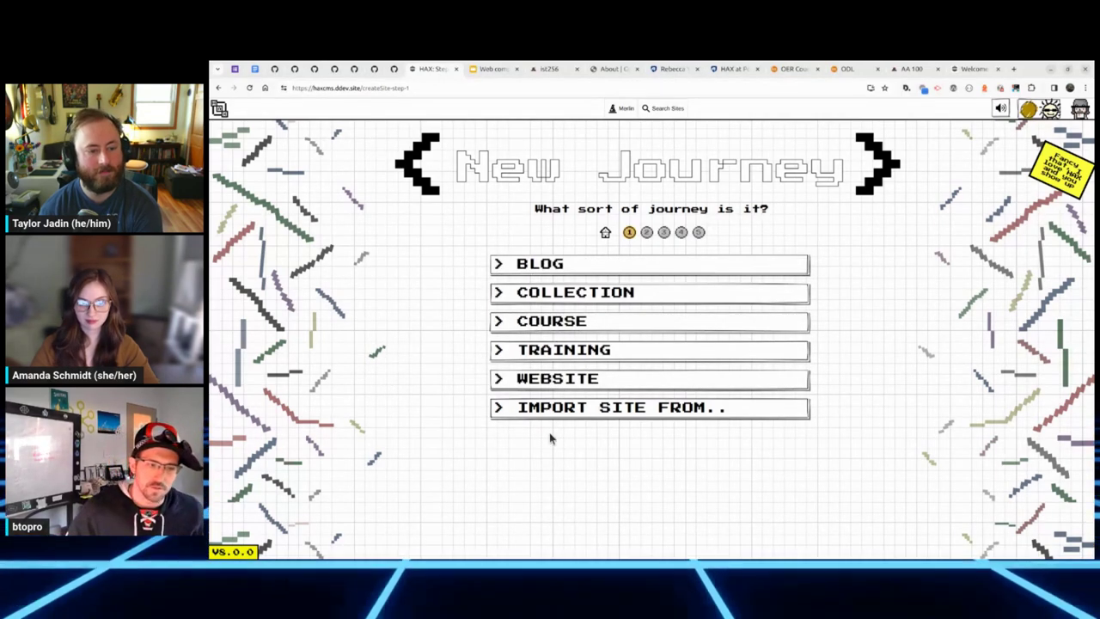
Step: Create a Course site named 'reclaim-the-web'
click(542, 330)
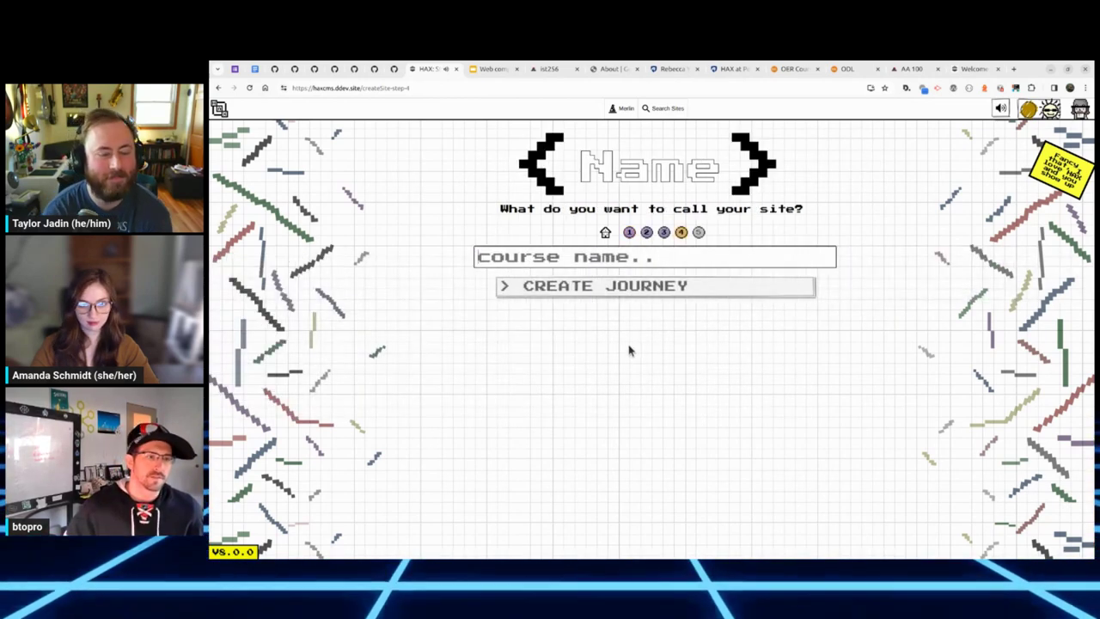
text(recla)
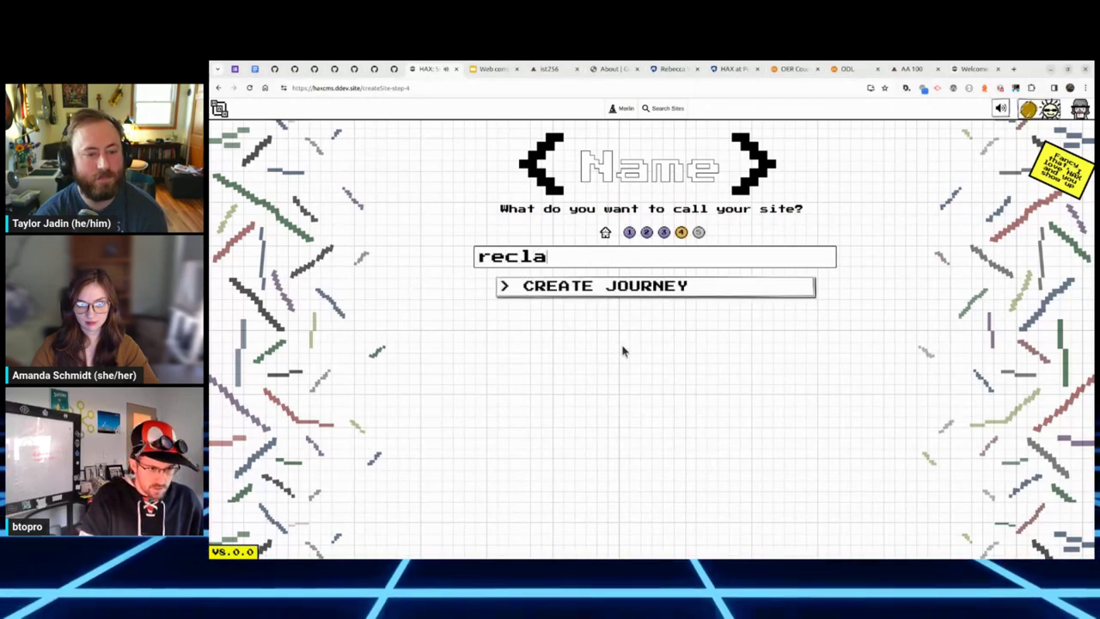
text(im-the-web)
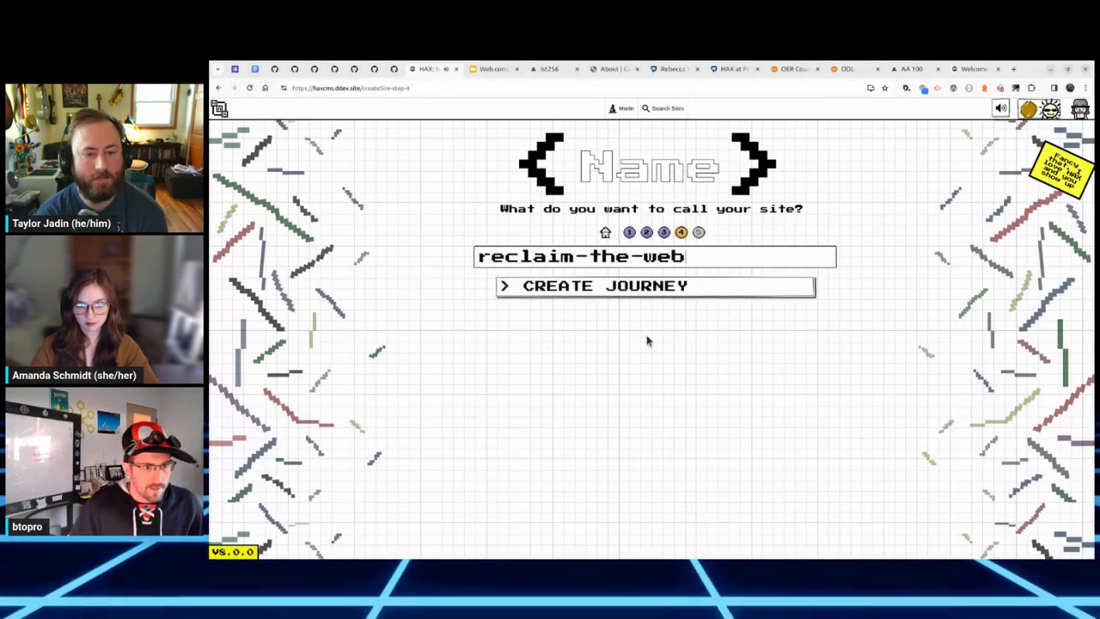
click(649, 292)
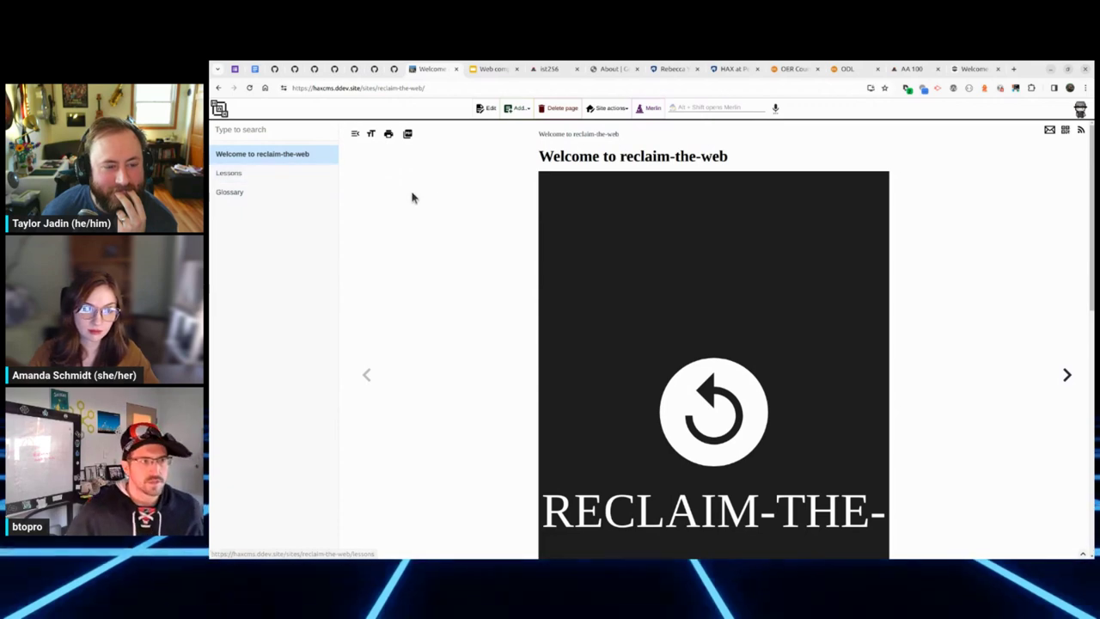
Step: Add a top-level page titled Page with a child Page beneath it, then go to Lessons
click(508, 109)
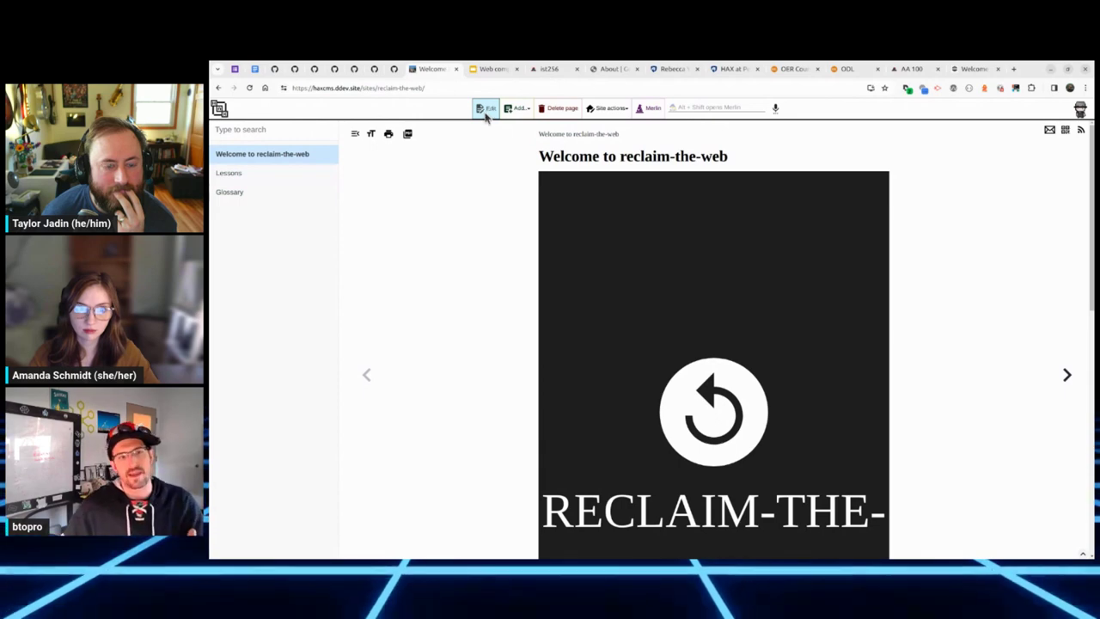
click(511, 109)
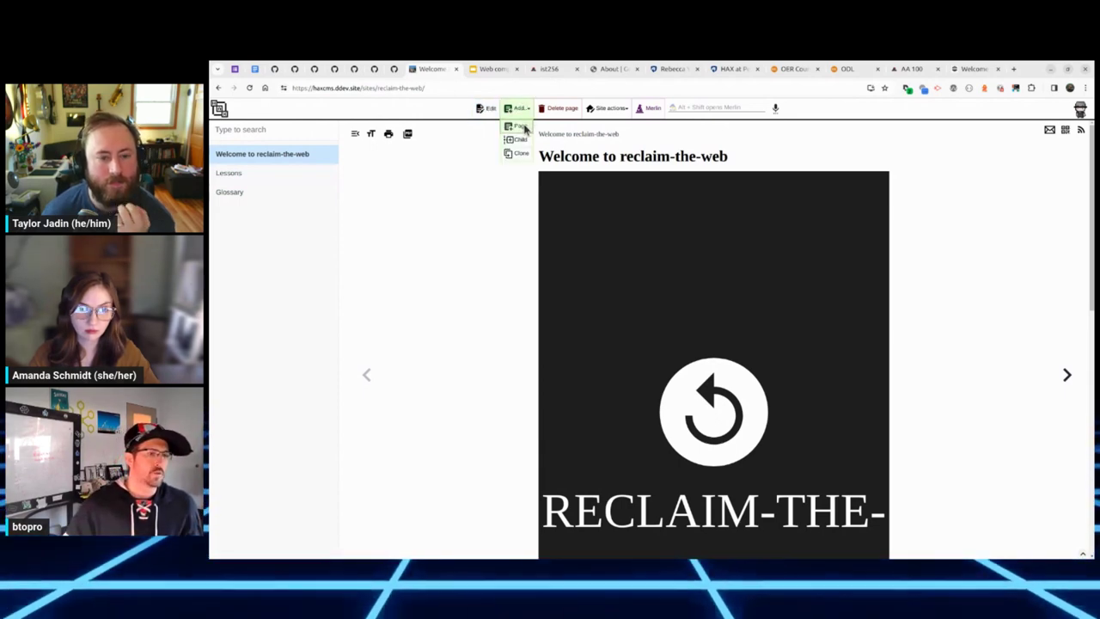
click(520, 126)
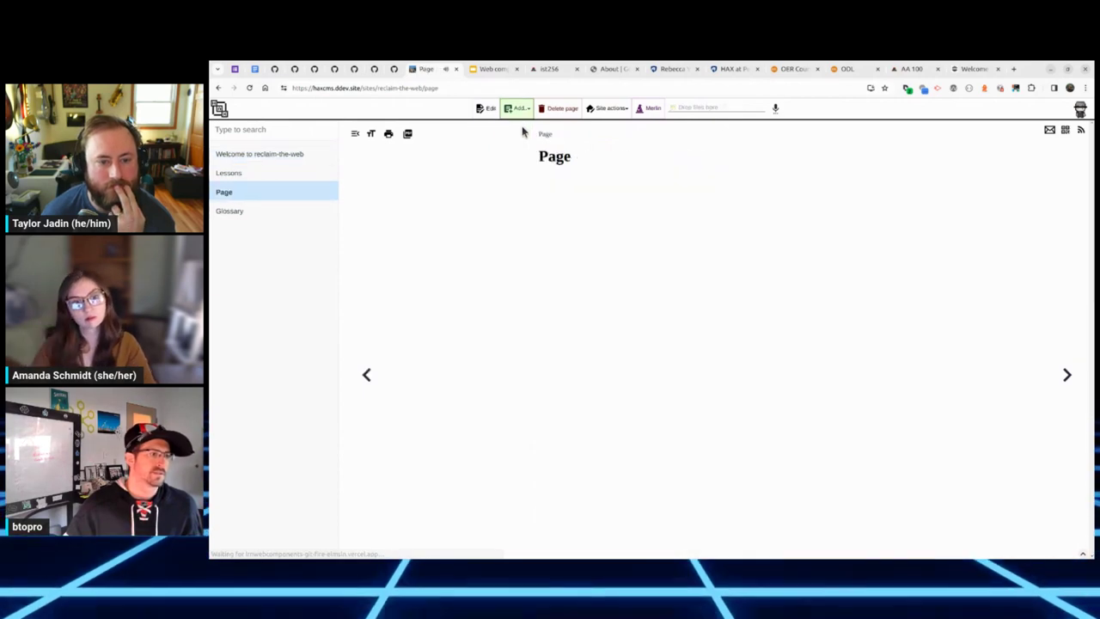
click(516, 109)
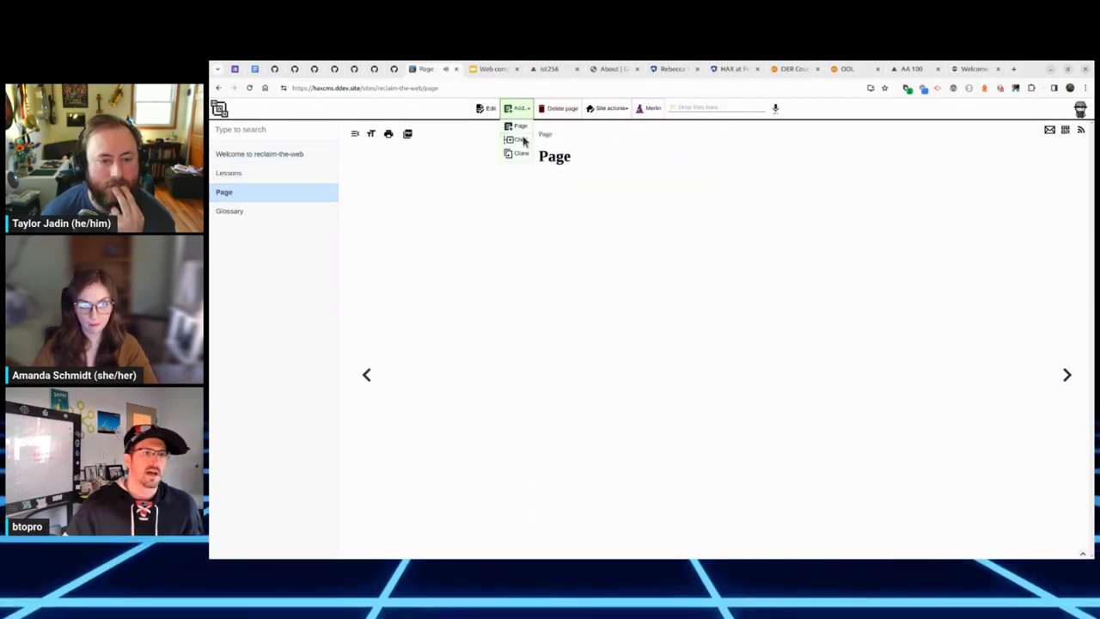
click(521, 142)
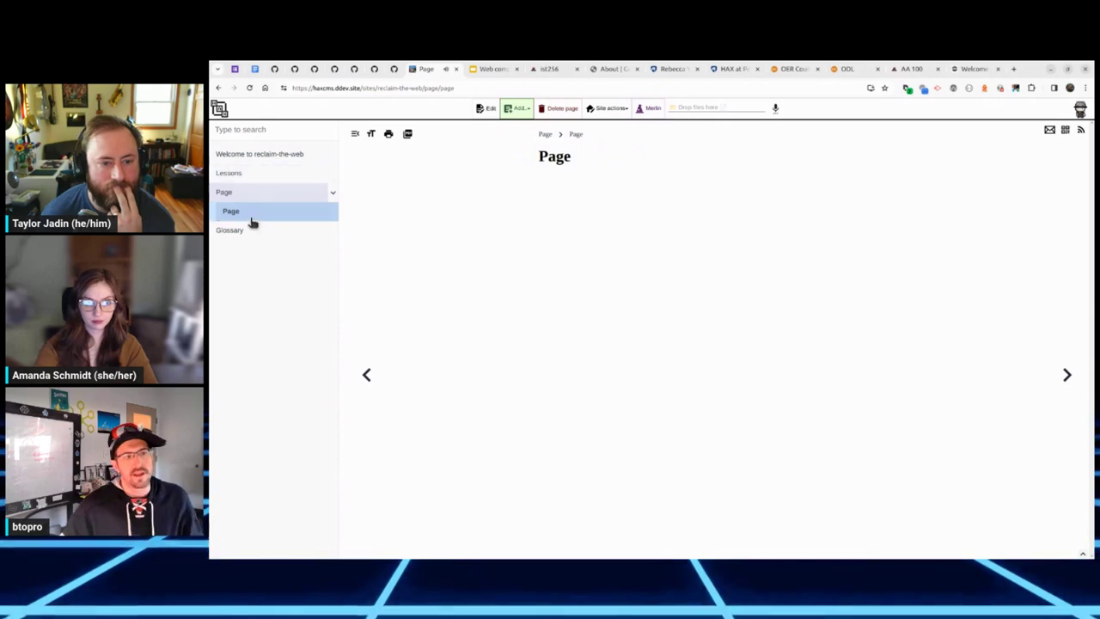
click(515, 109)
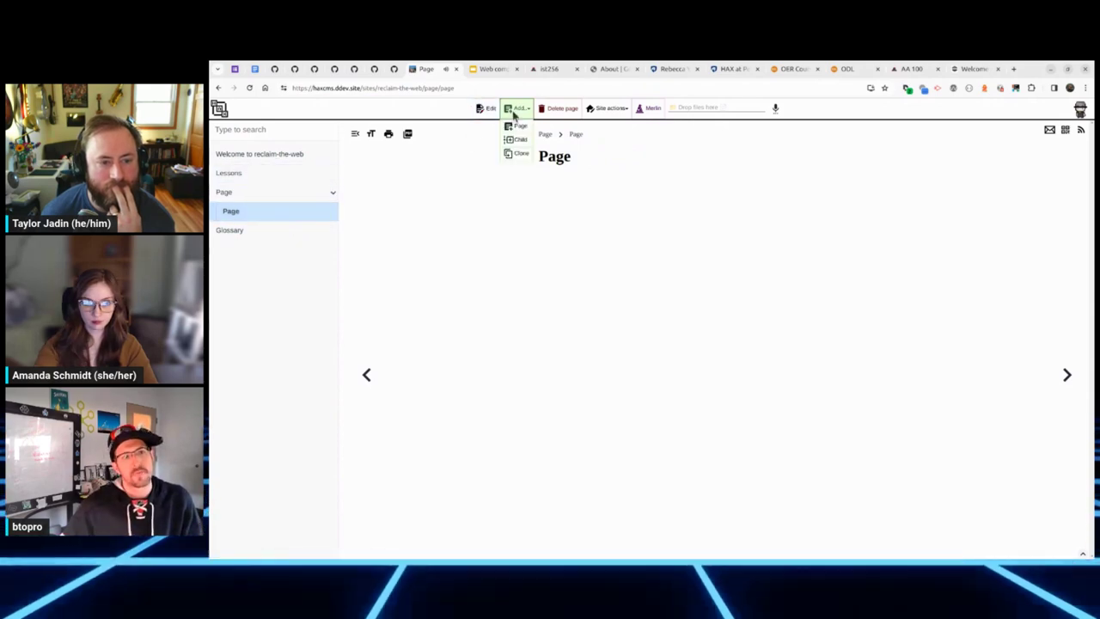
click(518, 156)
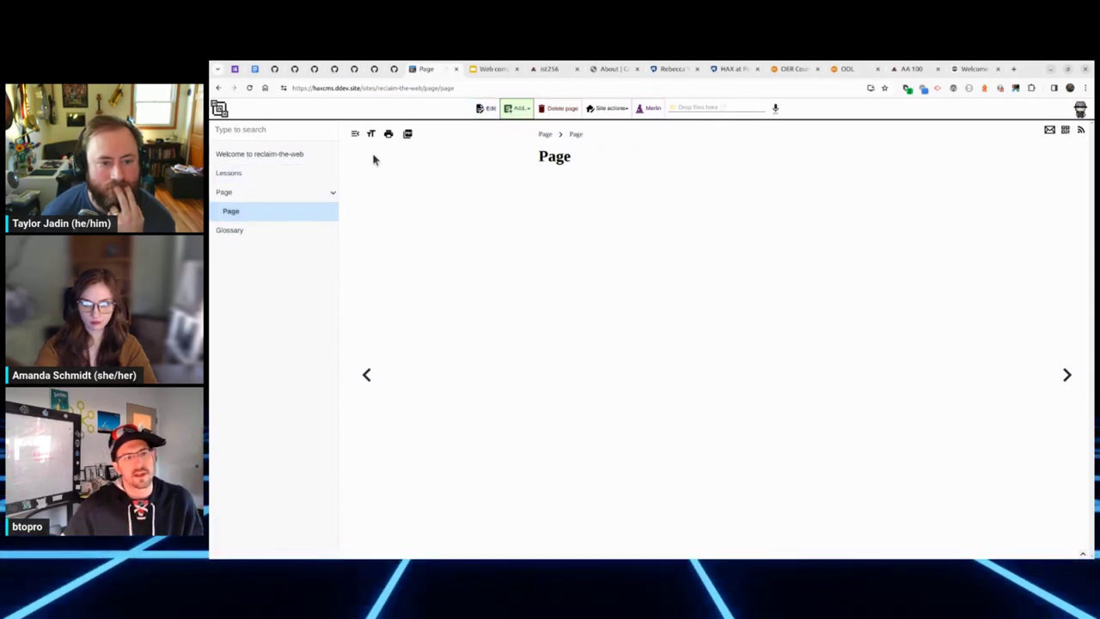
click(258, 173)
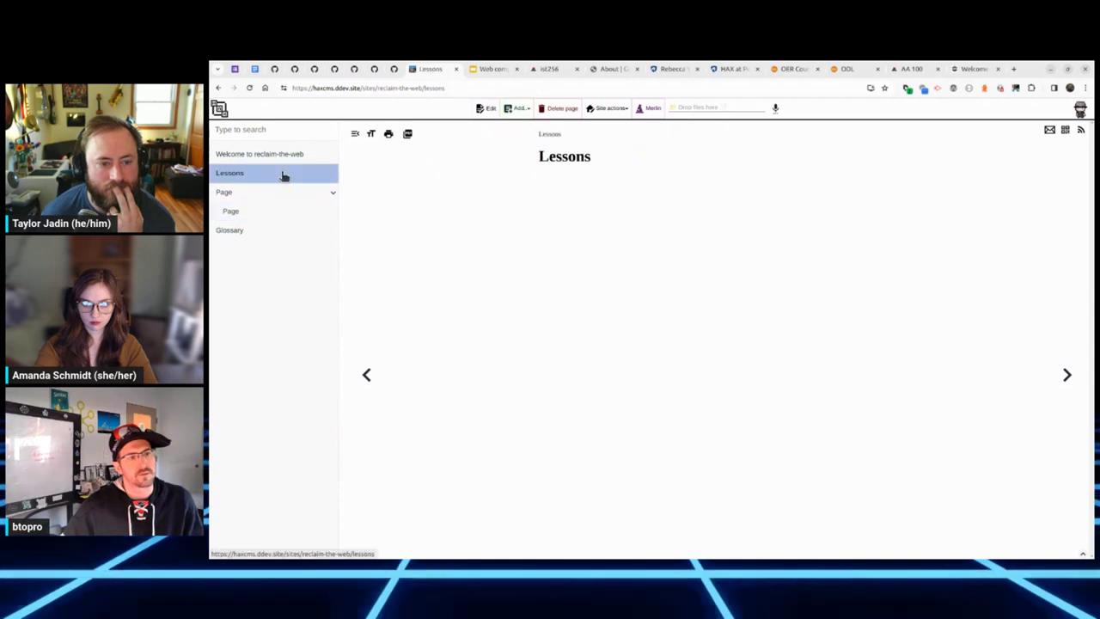
Step: Write 'this is a really easy to use block editor' on the Lessons page and save
click(486, 110)
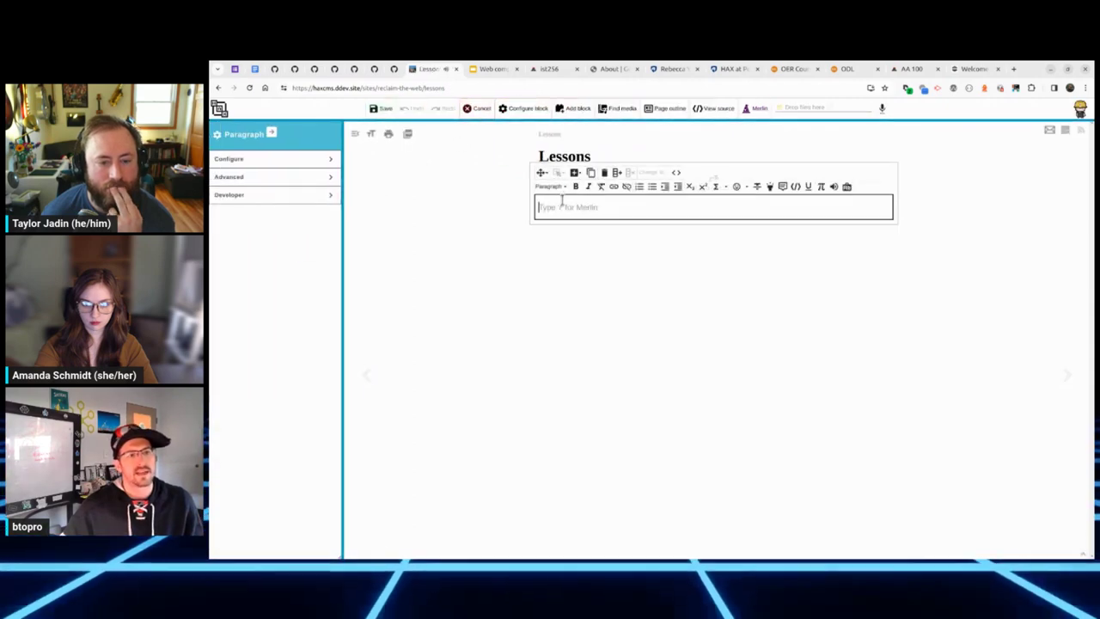
text(this is a)
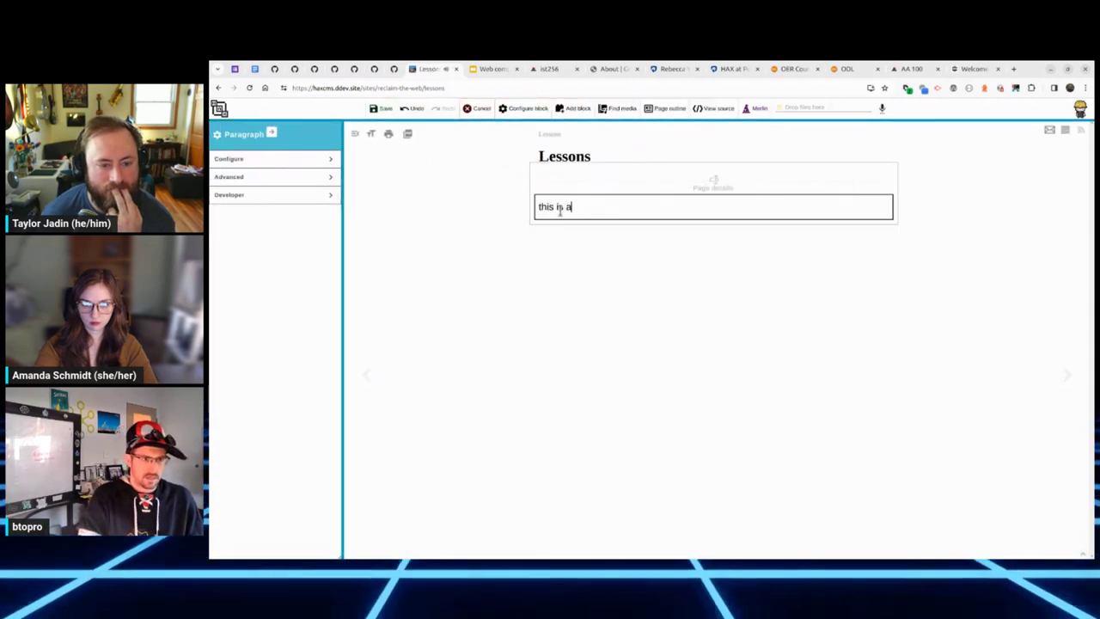
text( really easy to use bl)
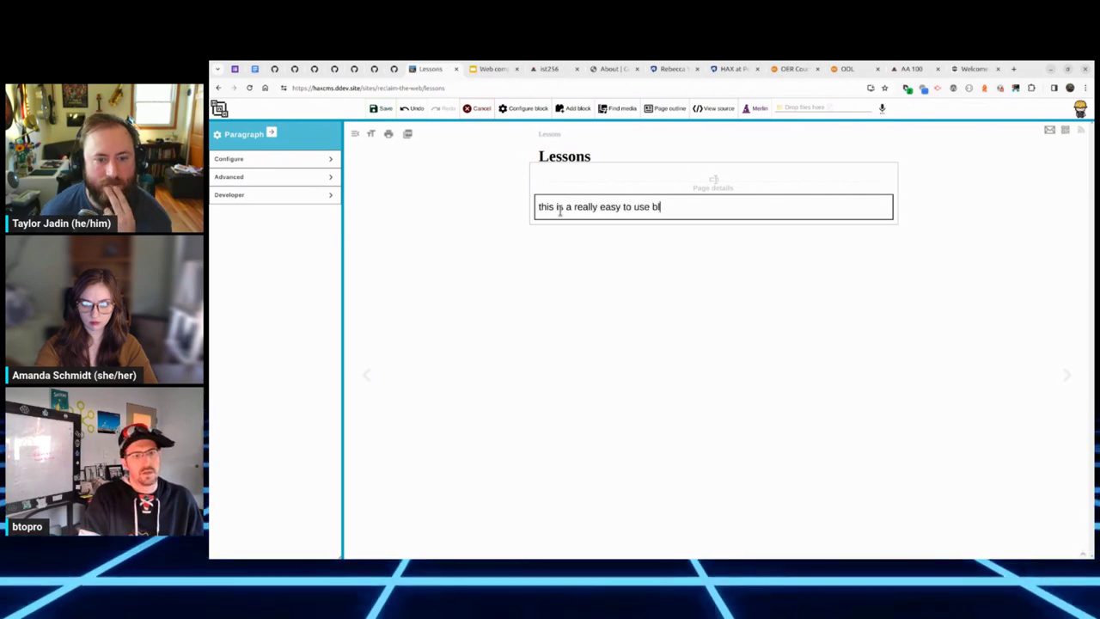
text(ock editor)
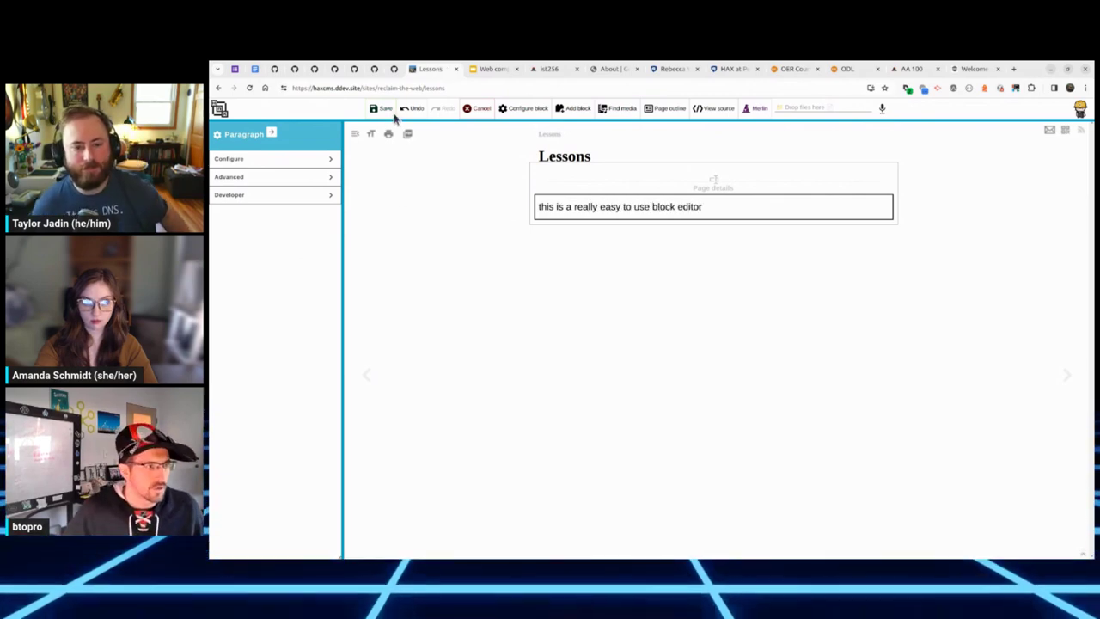
key(ctrl+s)
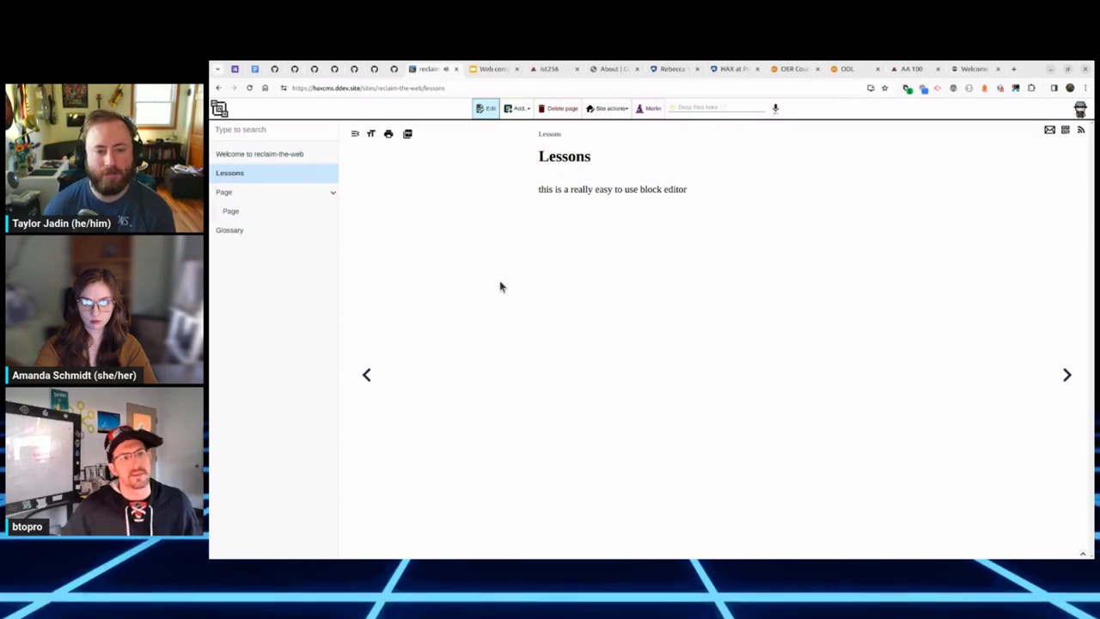
Step: Clone Lessons as Lessons Copy, then reopen Lessons for editing
click(518, 108)
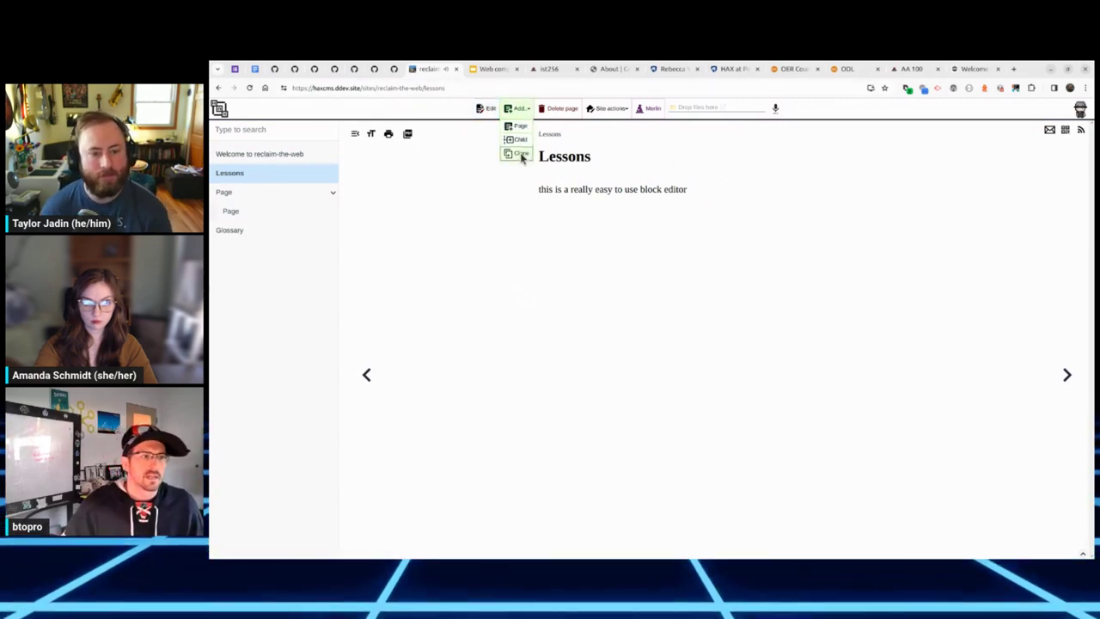
click(520, 153)
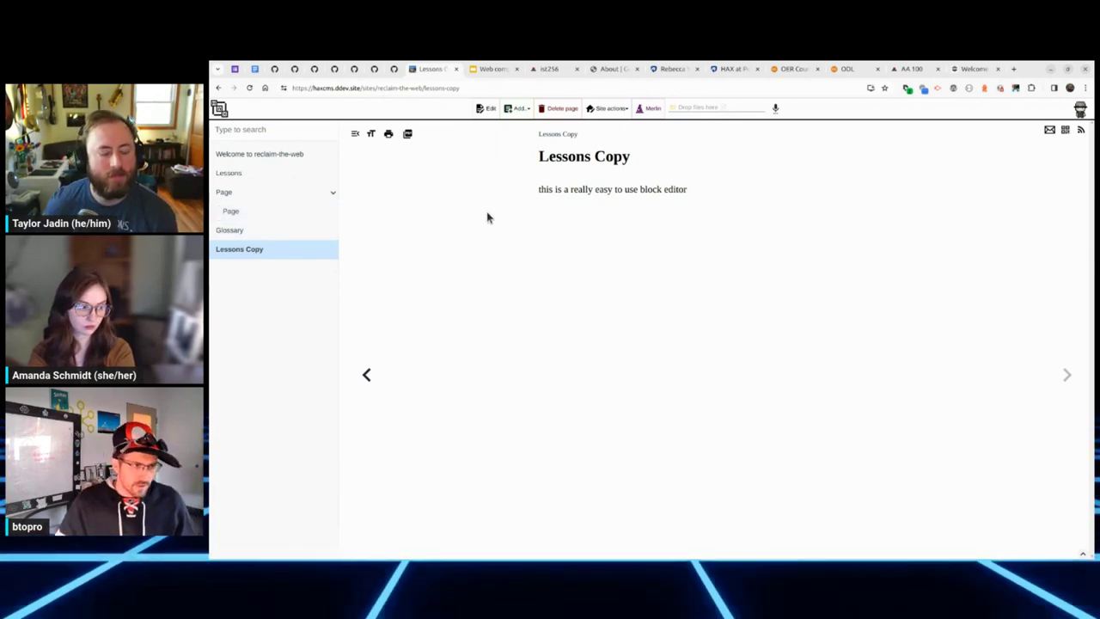
click(279, 174)
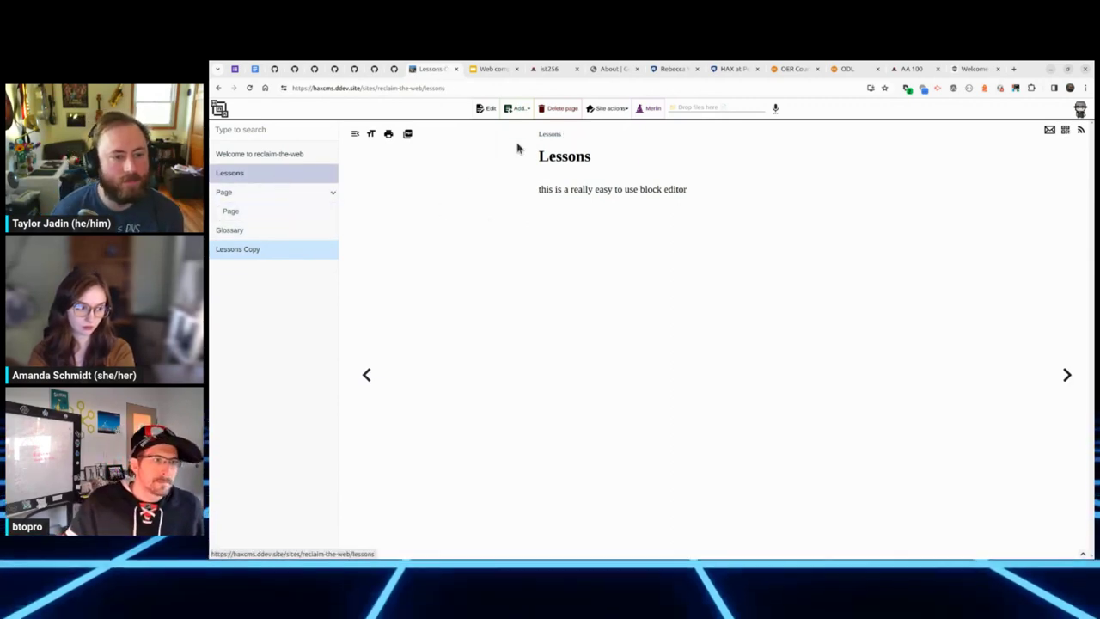
click(479, 110)
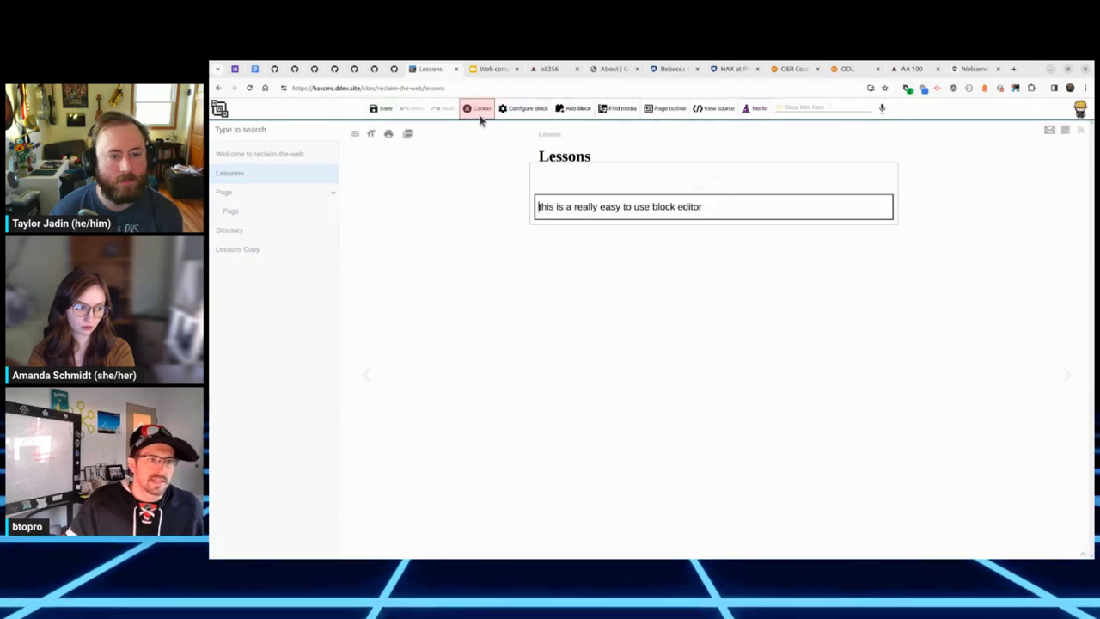
Step: Inspect the Lessons HTML source's paragraph and page-break lines, then show the insertable blocks list
click(713, 110)
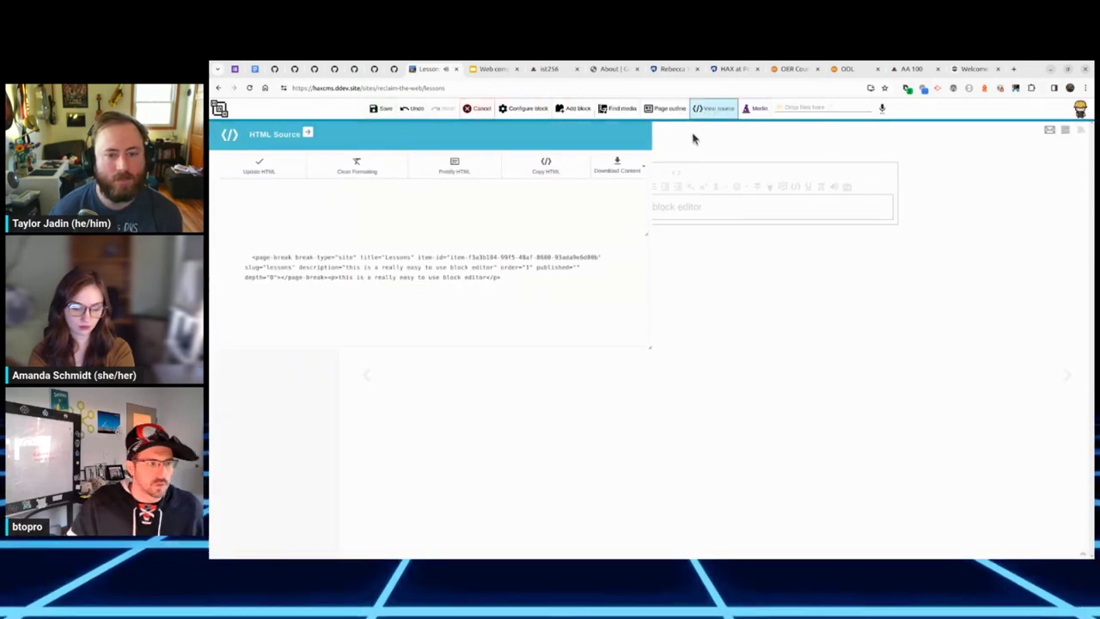
drag(433, 207, 229, 214)
click(448, 205)
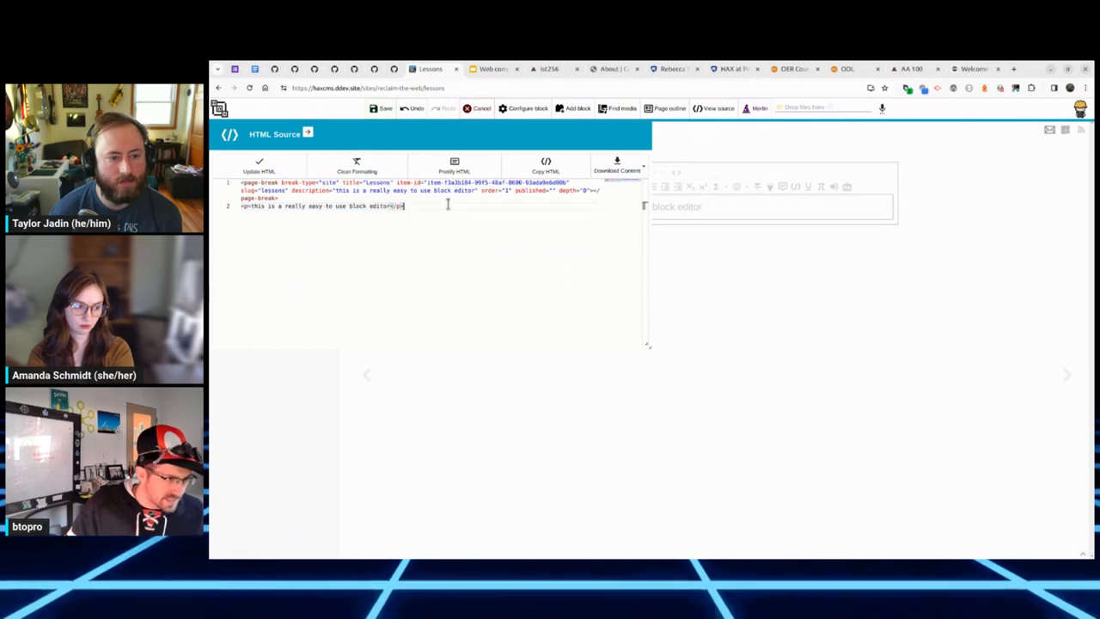
drag(295, 200, 227, 172)
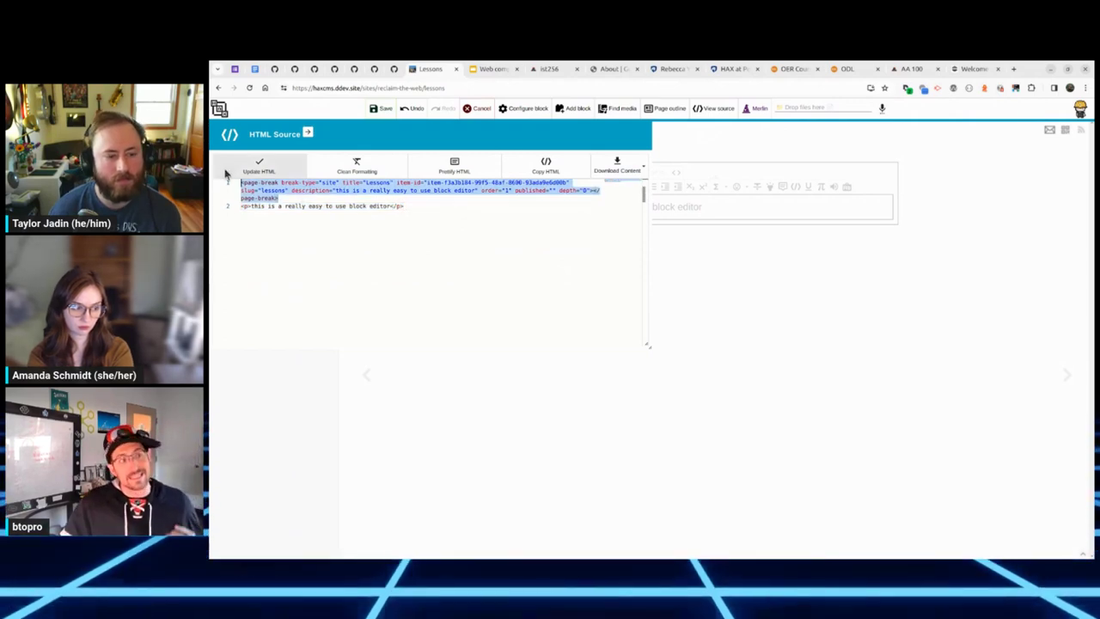
click(441, 226)
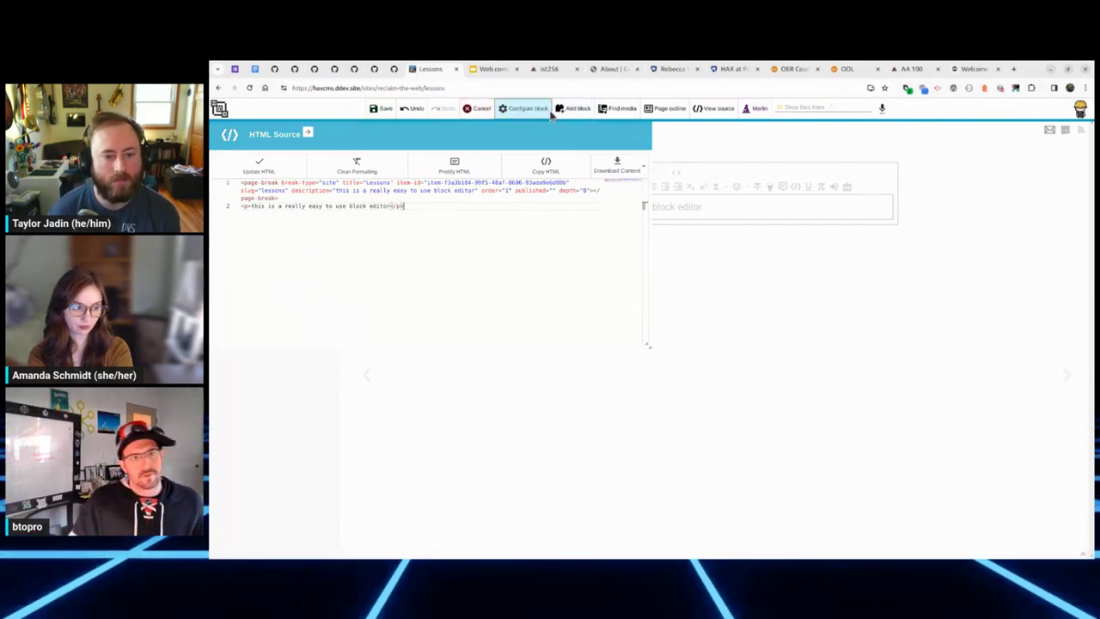
click(579, 112)
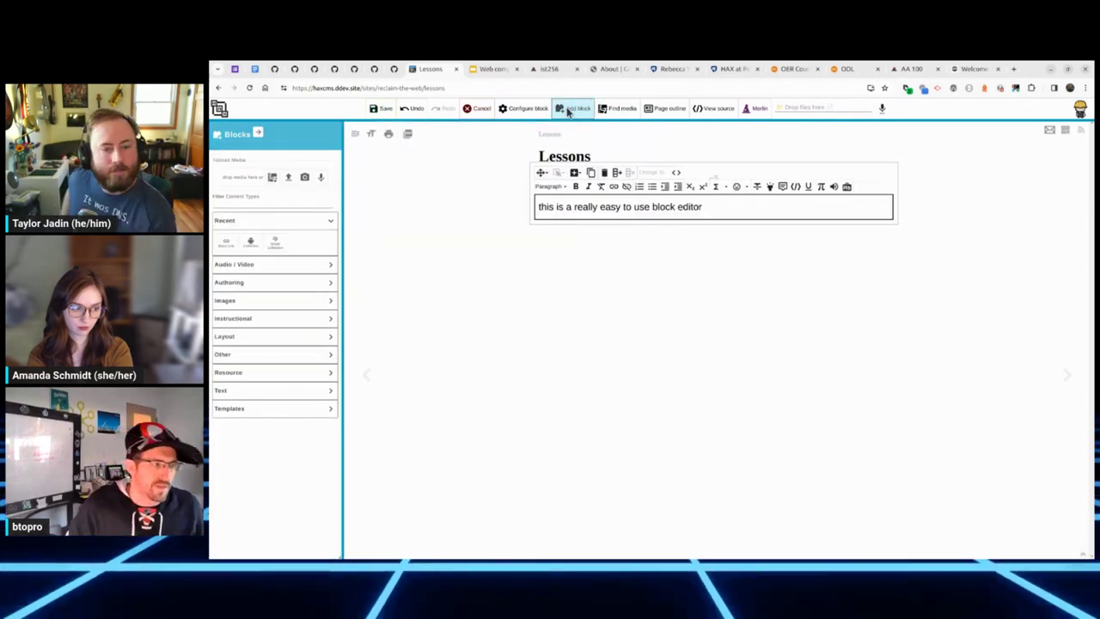
click(707, 206)
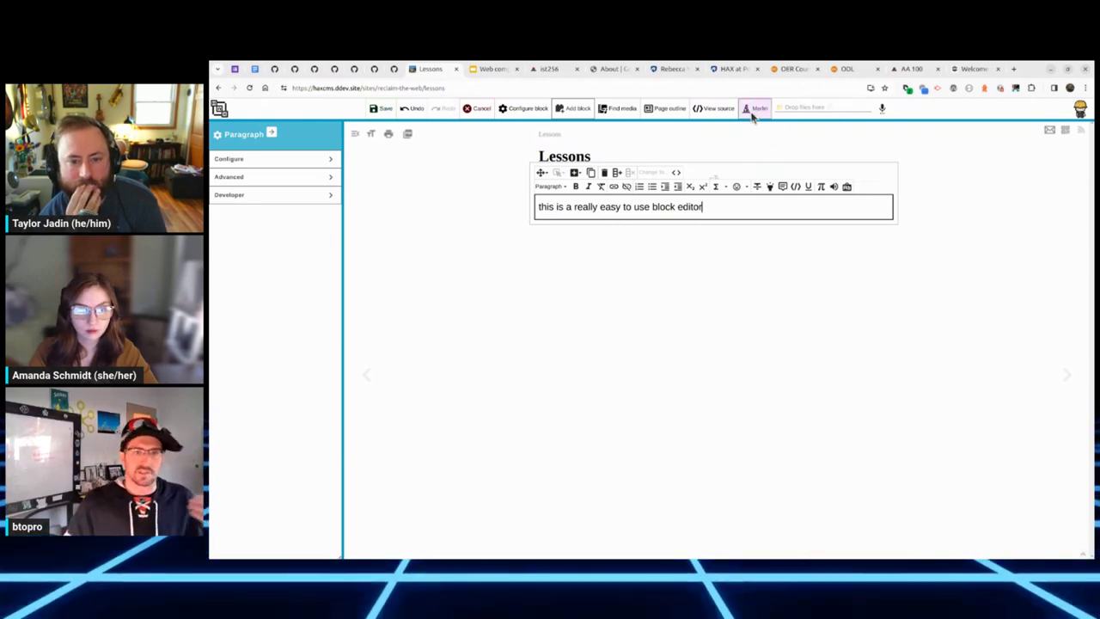
click(806, 108)
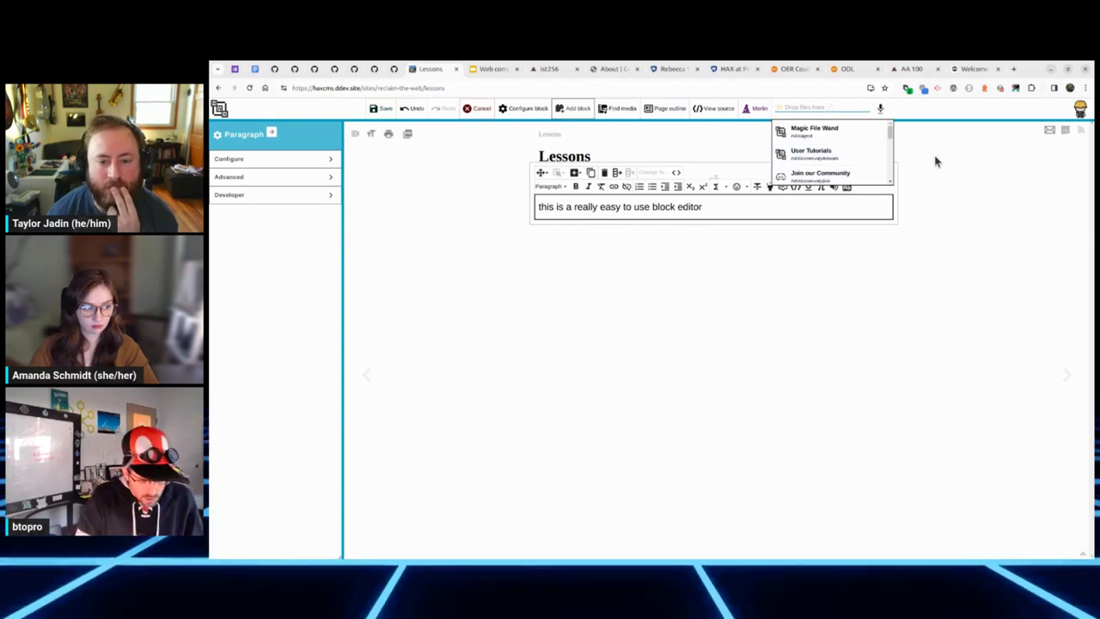
text(block)
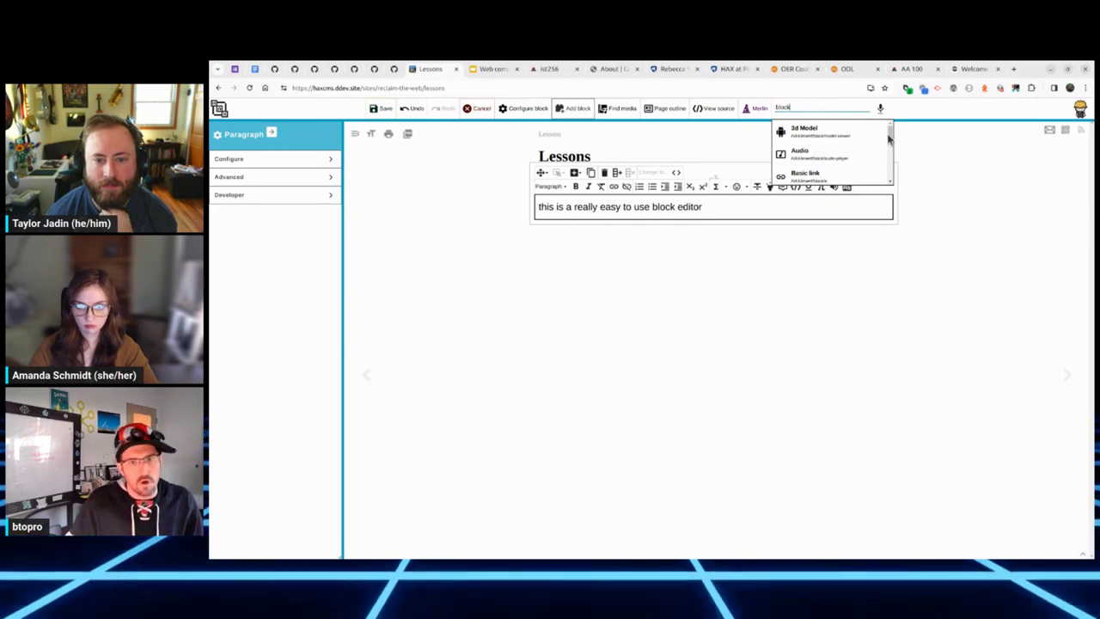
drag(889, 139, 887, 184)
click(823, 257)
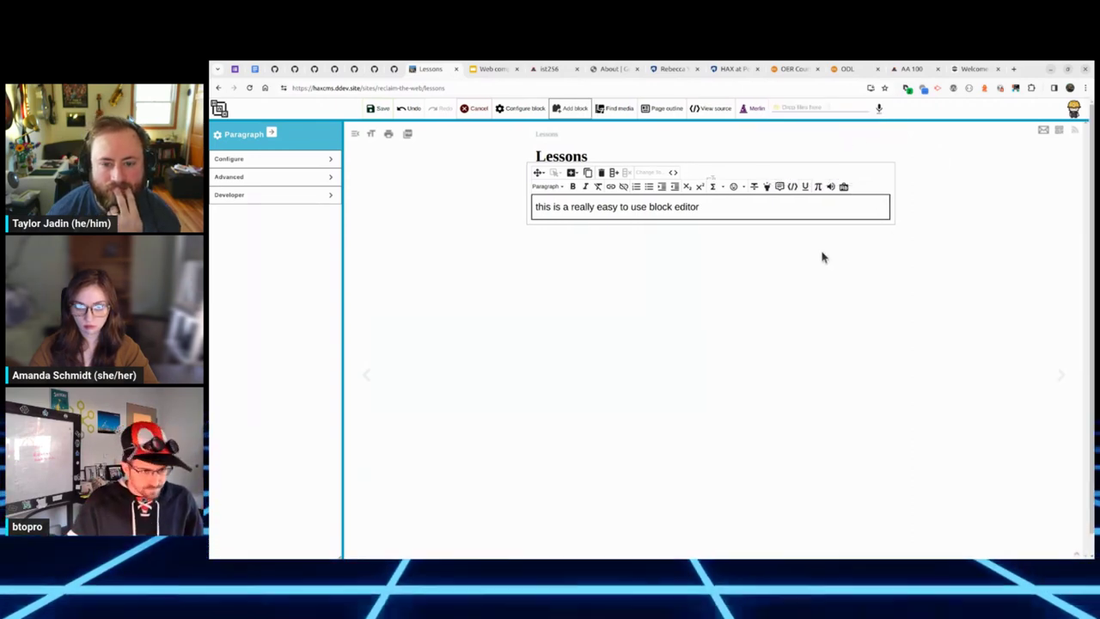
Step: Insert an Audio / Video > Video block below the paragraph and view the page's HTML source
click(572, 111)
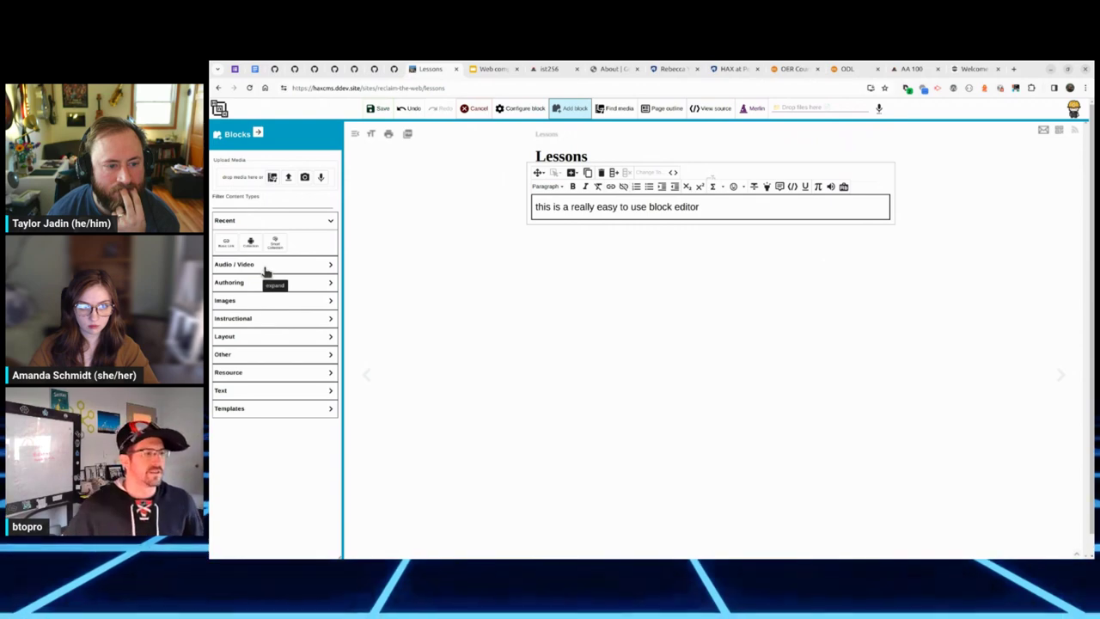
click(270, 267)
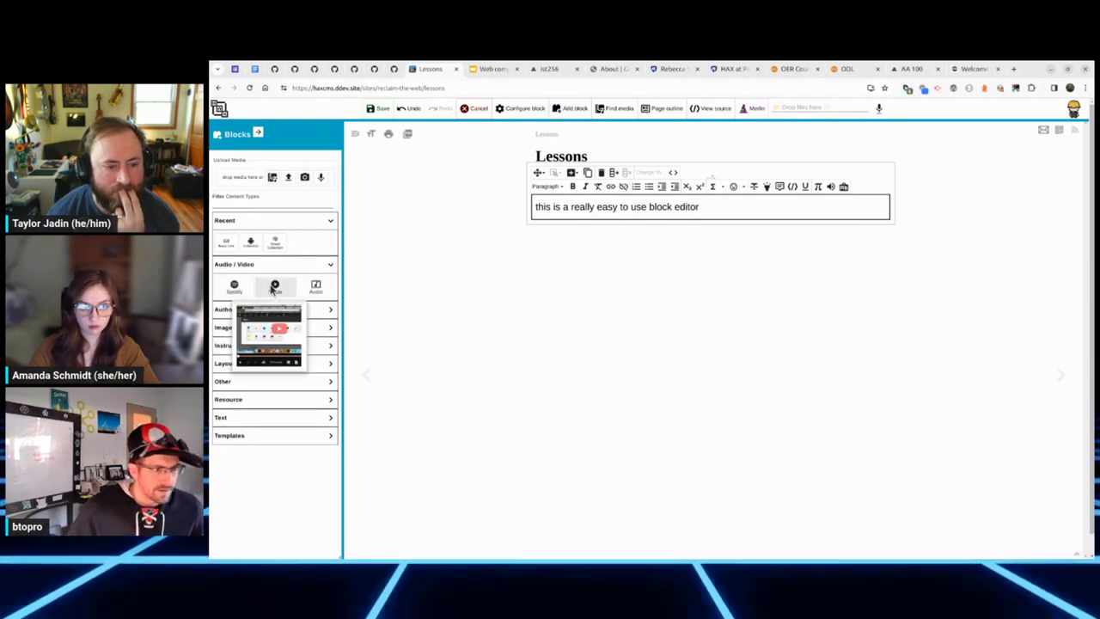
click(273, 287)
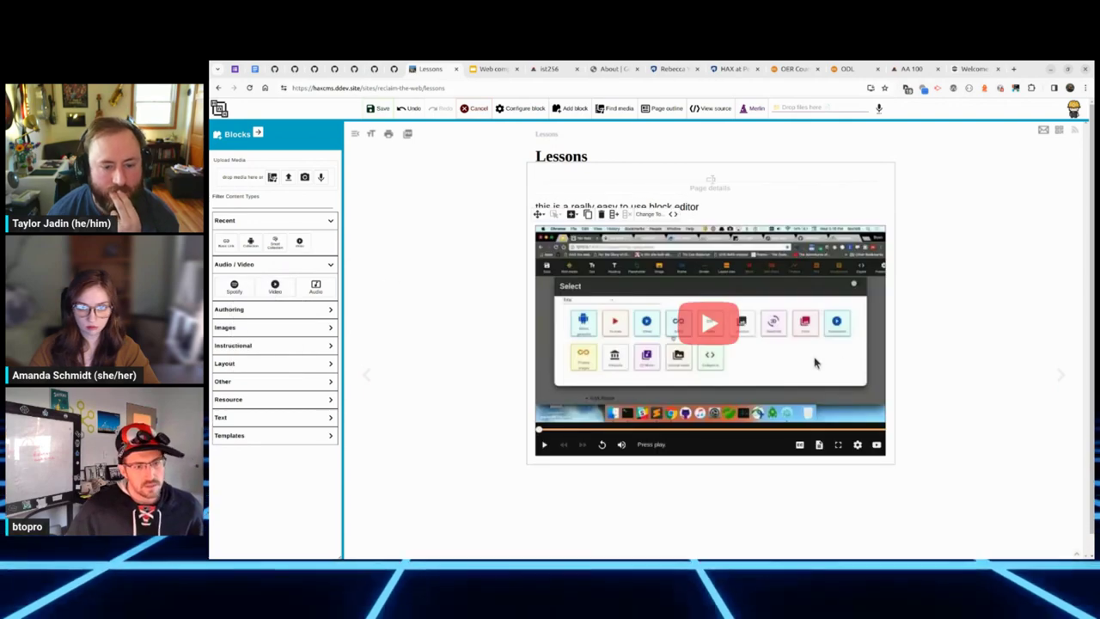
click(710, 109)
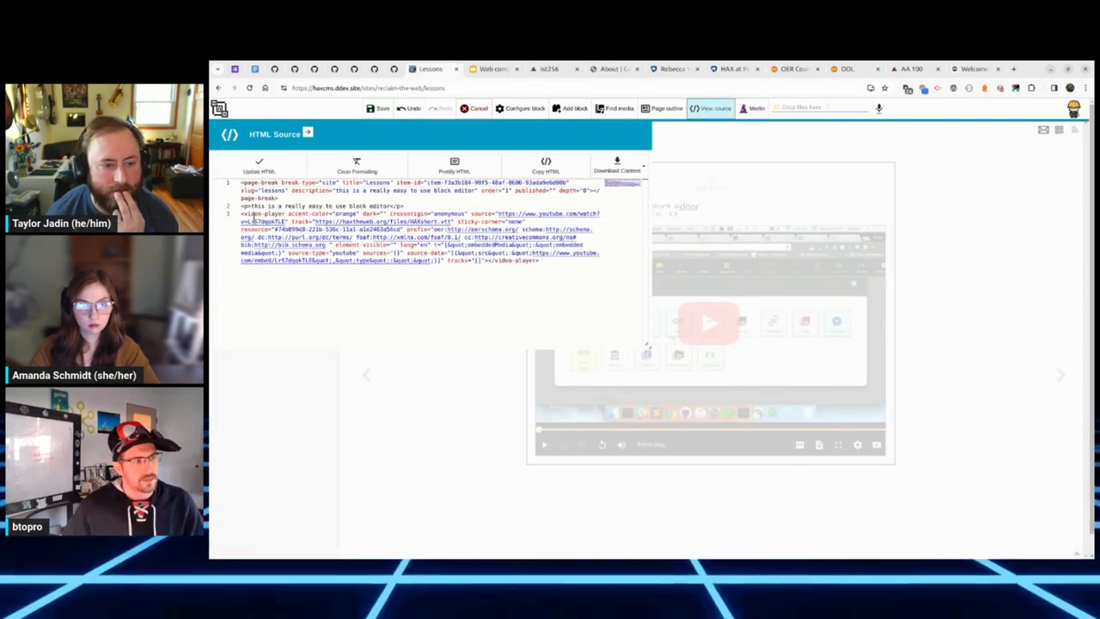
Step: Highlight the video-player tag in the source, then switch to the Palmer Museum African Brilliance exhibition page
drag(244, 213, 284, 212)
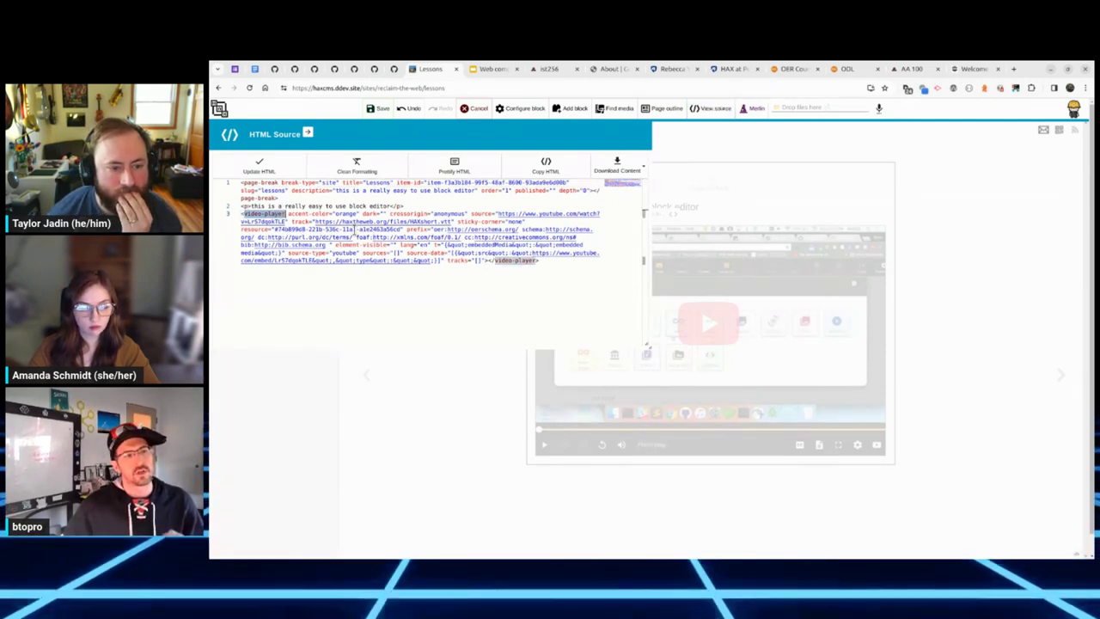
click(354, 229)
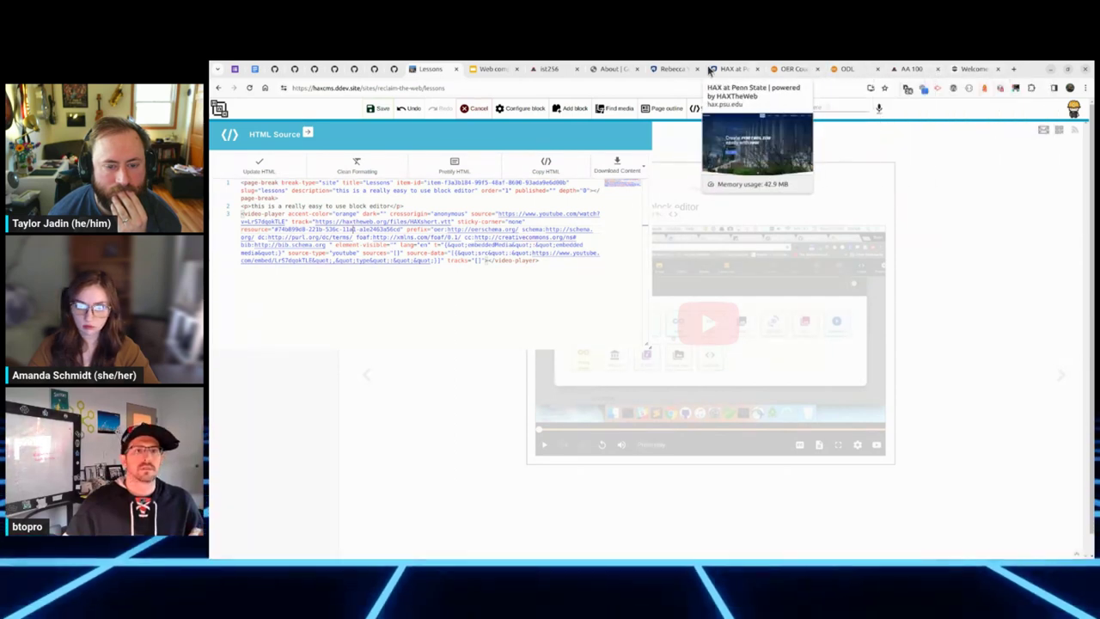
click(669, 70)
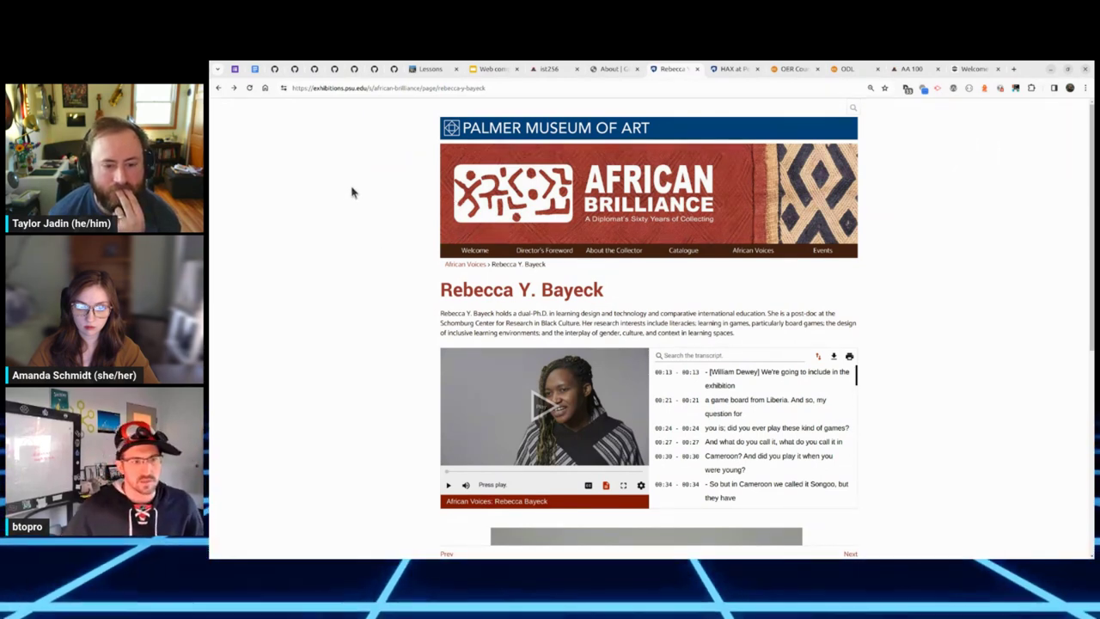
Step: Inspect the Rebecca Y. Bayeck page's markup in developer tools, then close them
scroll(639, 323, down, 1)
right_click(642, 269)
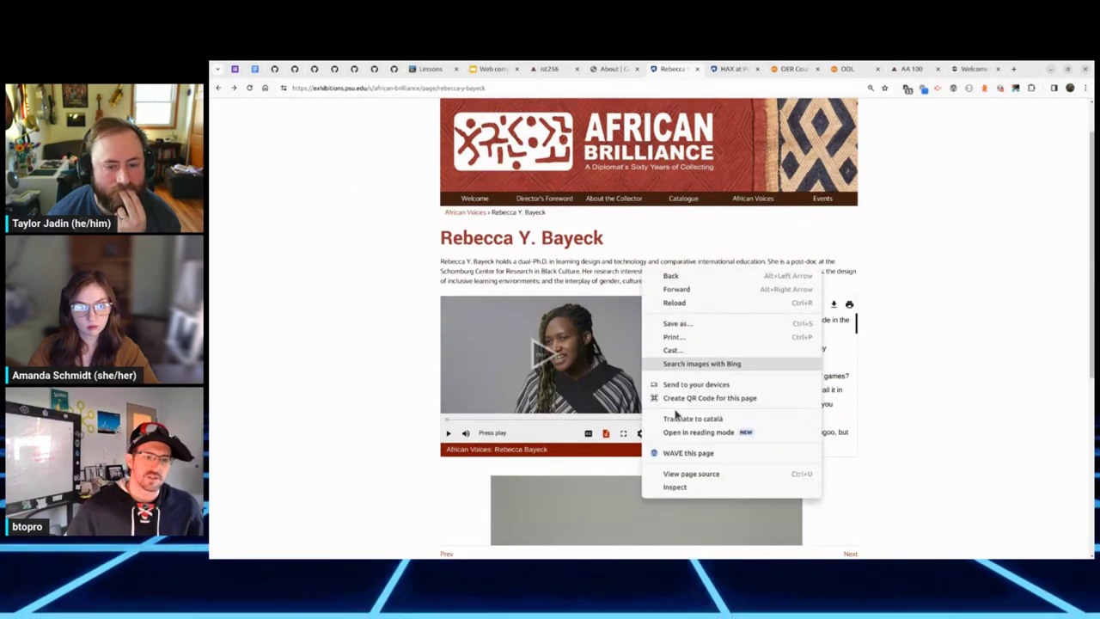
click(685, 495)
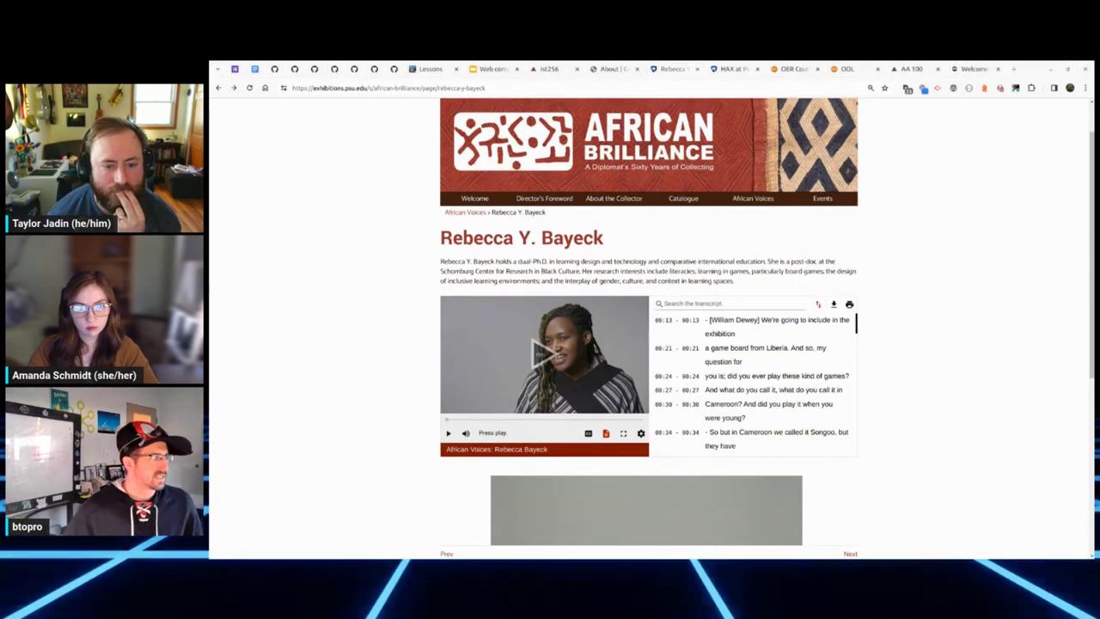
key(F12)
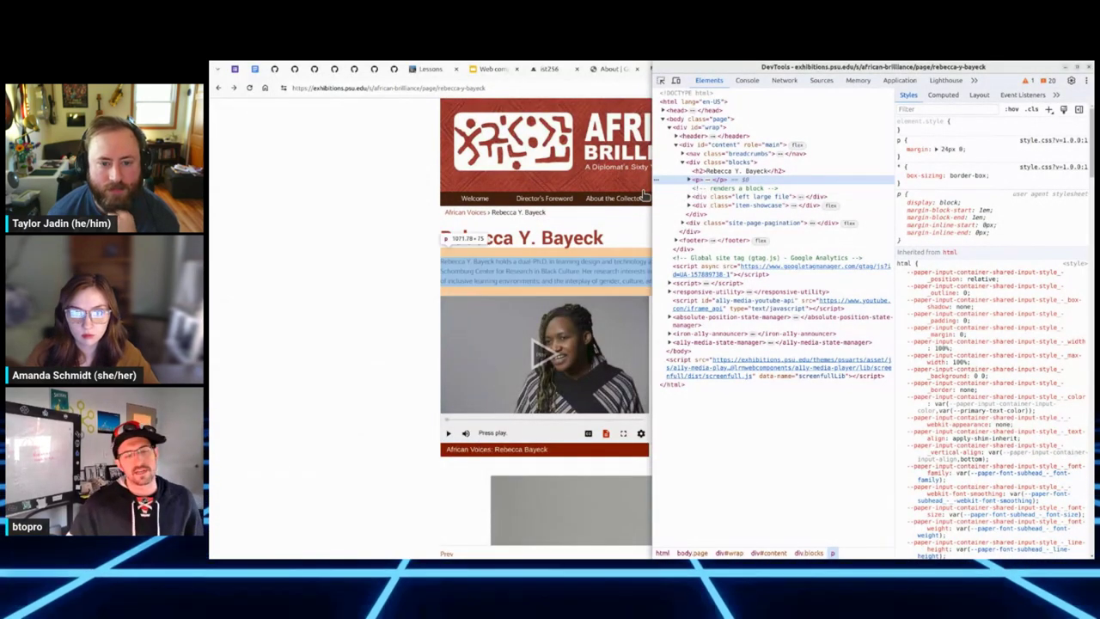
key(F12)
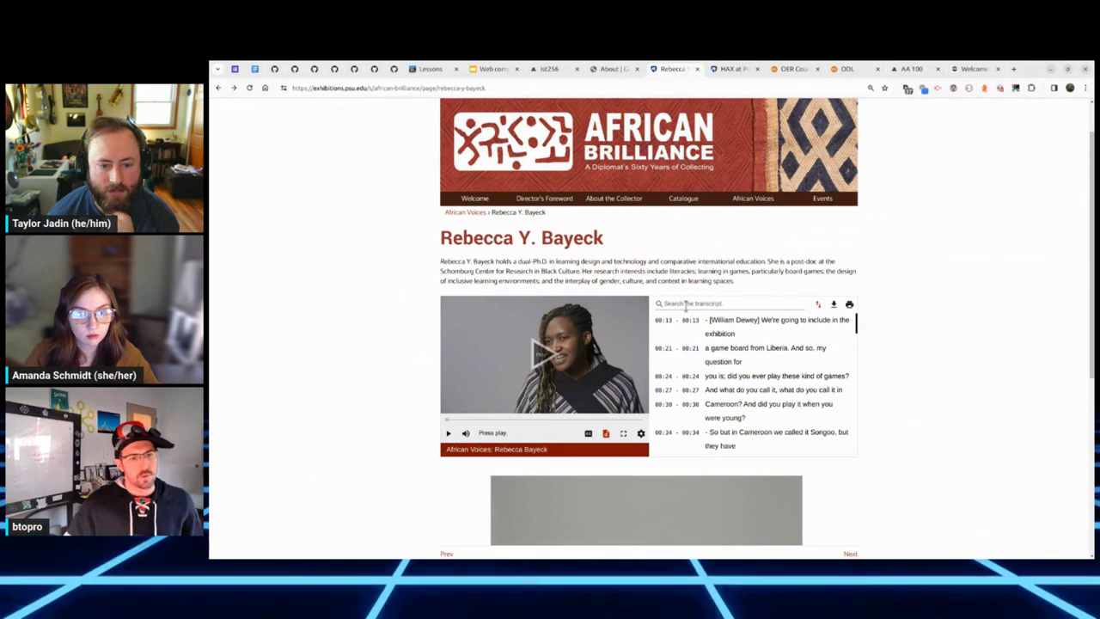
Step: Play the interview video, pause it at 00:58, check the player settings, then reopen developer tools
drag(857, 327, 857, 353)
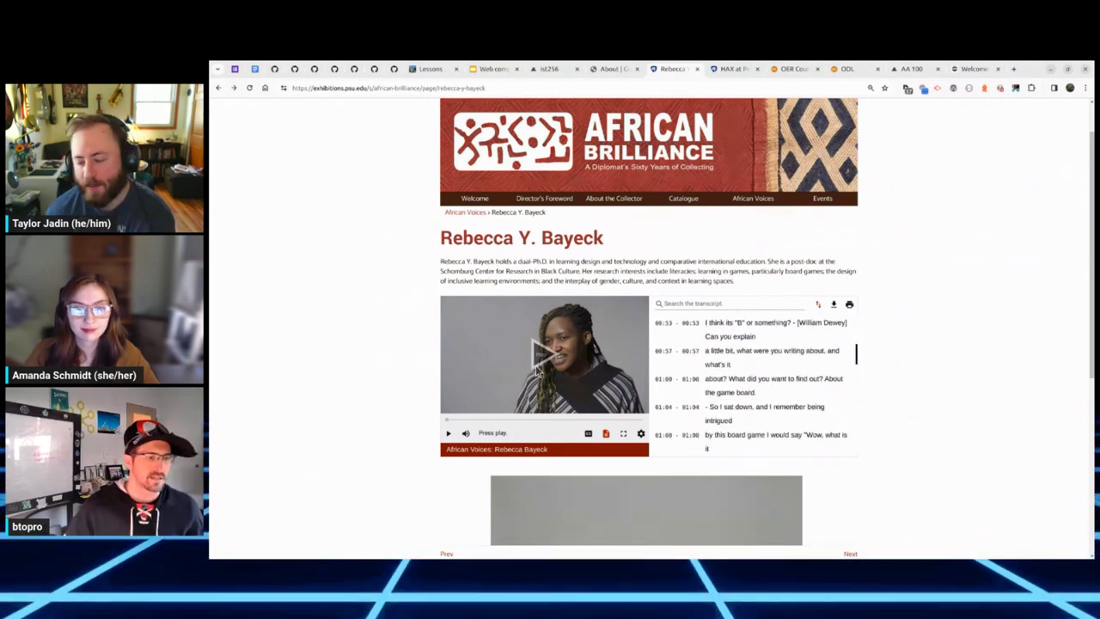
click(447, 433)
click(448, 433)
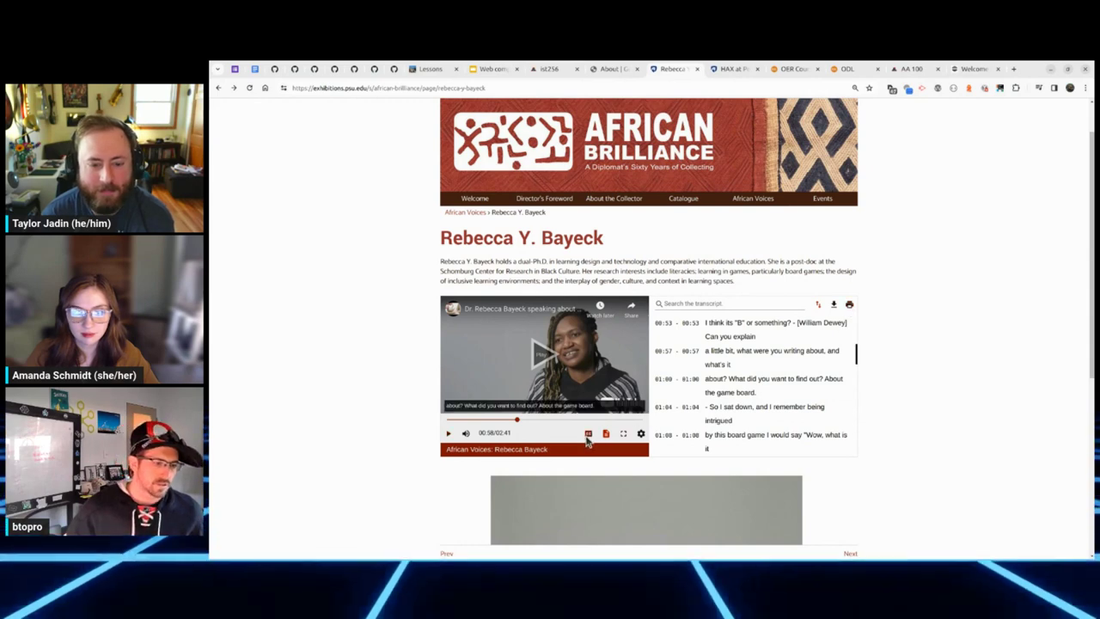
click(640, 435)
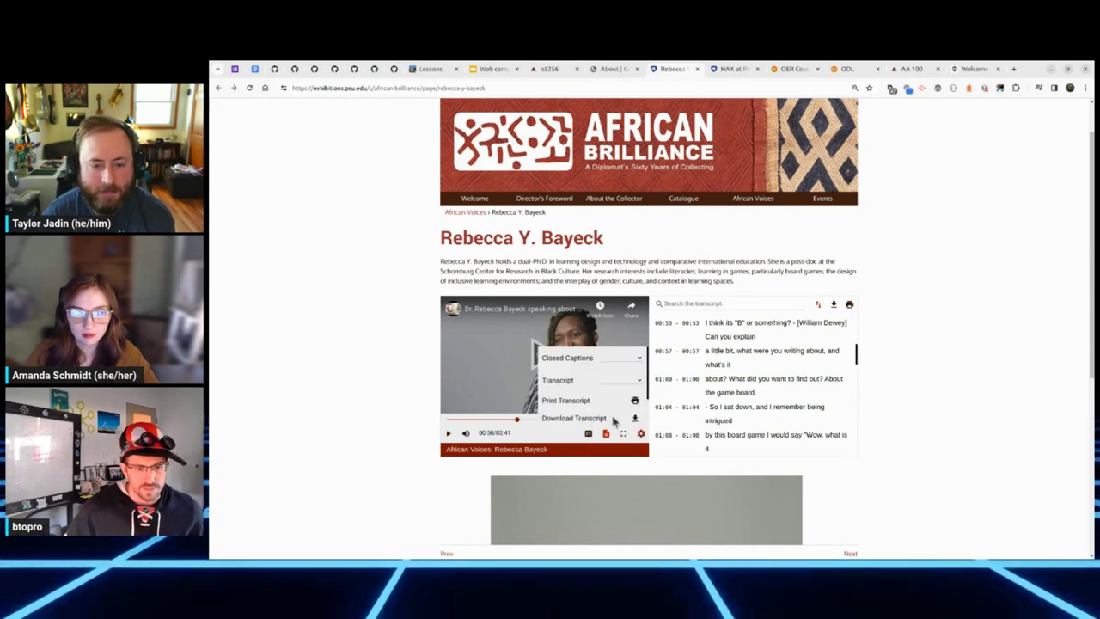
scroll(576, 396, down, 2)
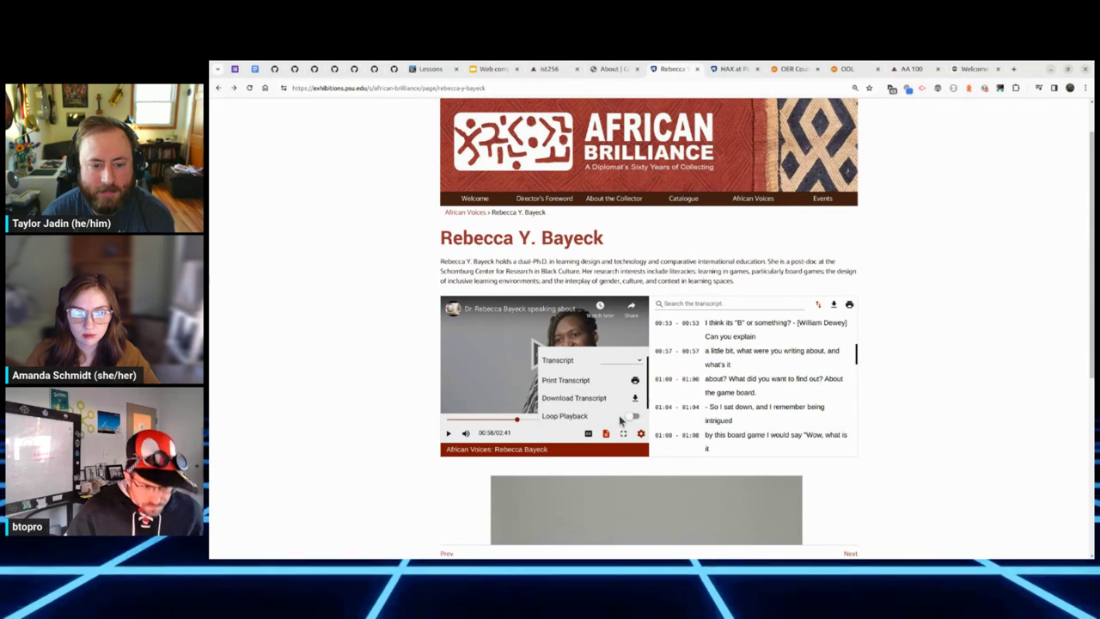
click(641, 435)
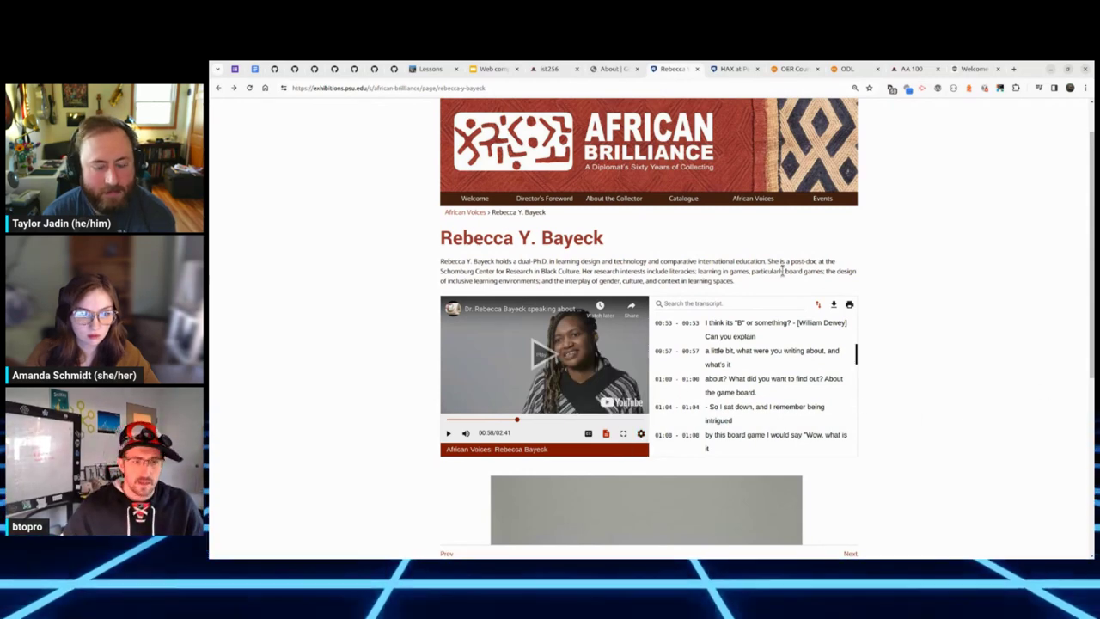
key(ctrl+shift+i)
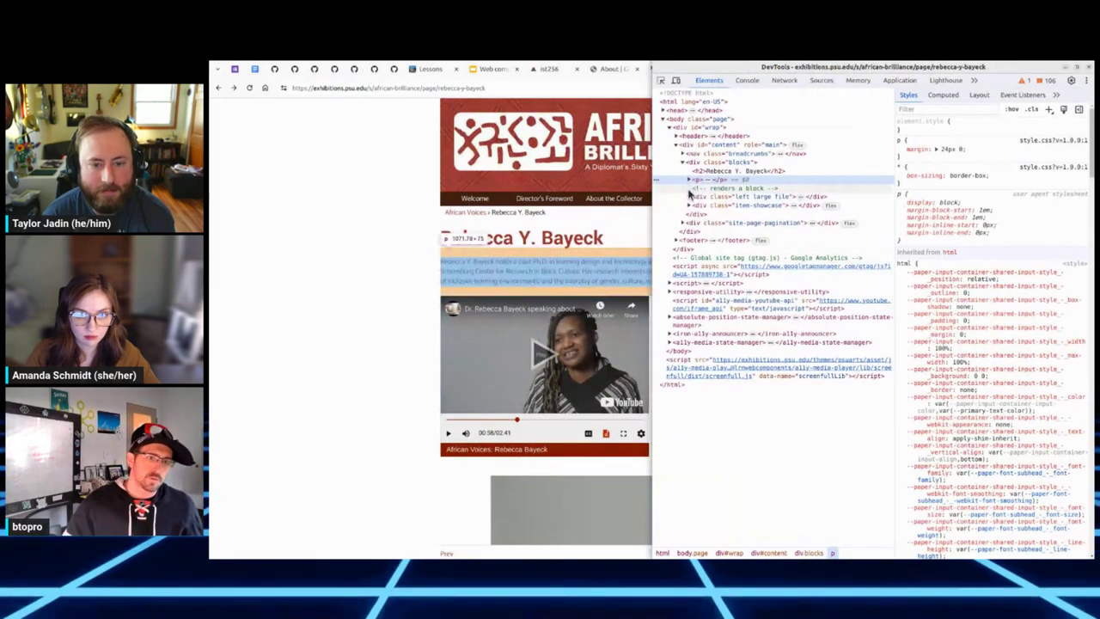
Step: Find ally-media-player under div.attachments and div.item_resource, then return to the HAXcms Lessons page
click(696, 205)
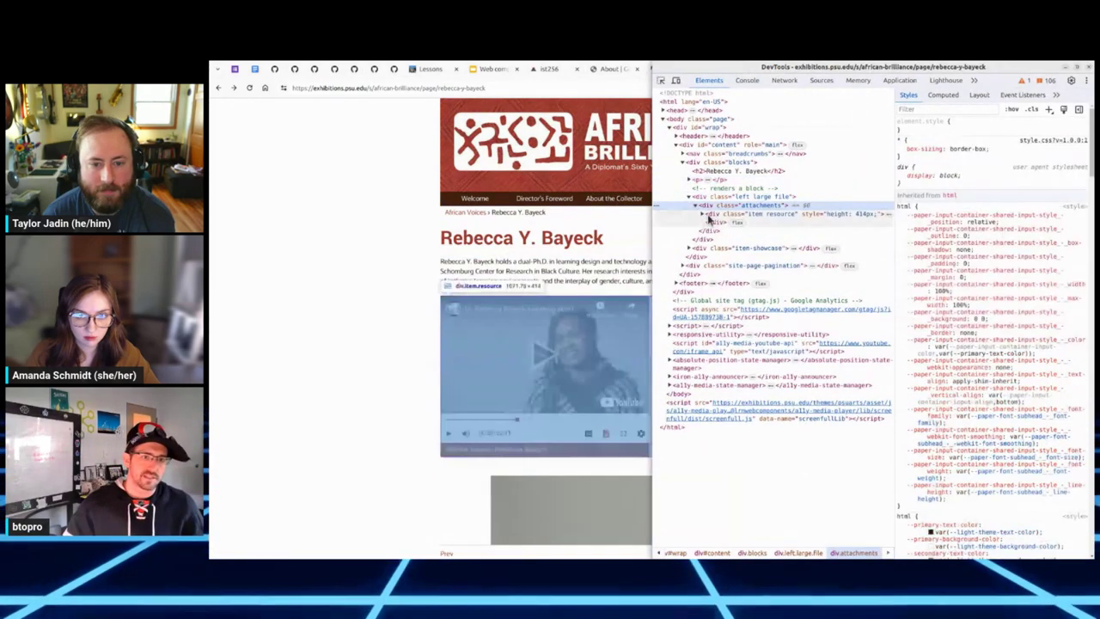
click(703, 214)
click(705, 221)
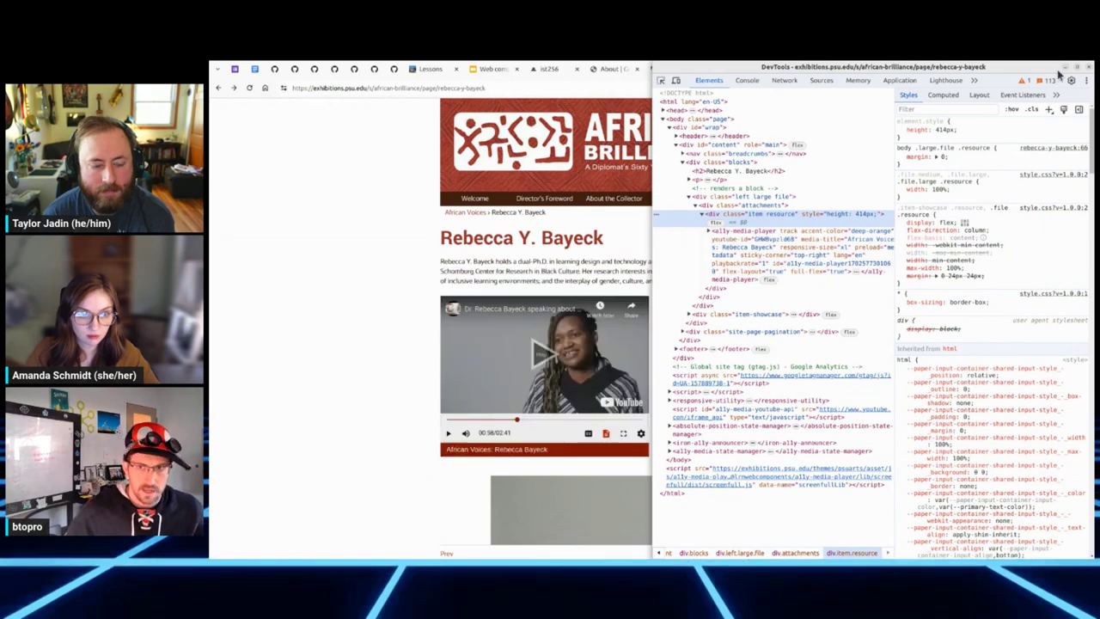
click(1089, 68)
click(432, 68)
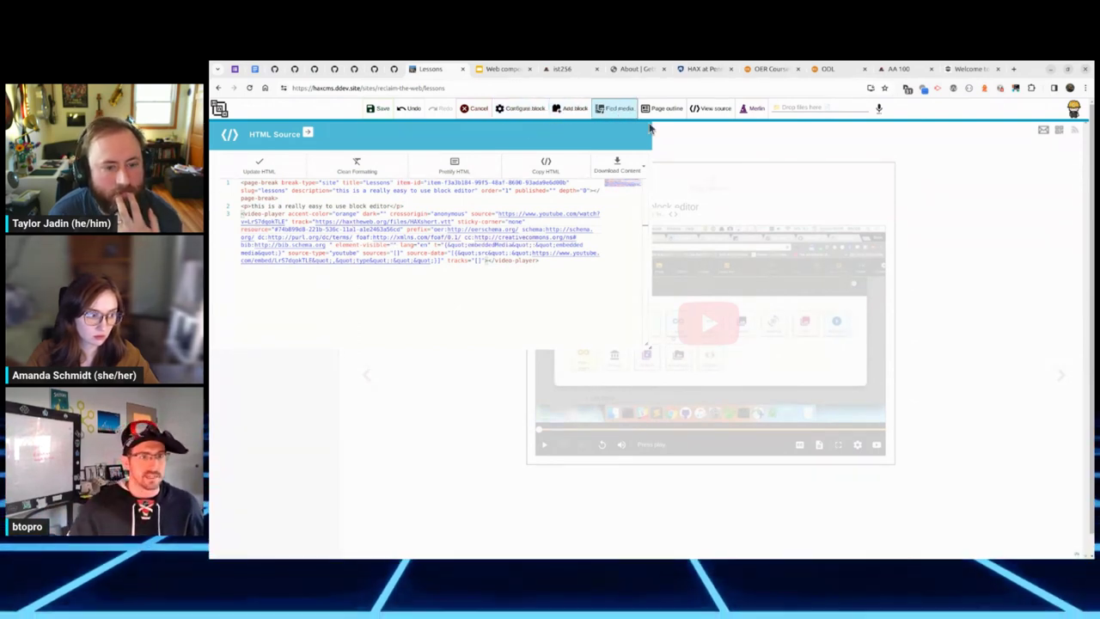
Step: Title the video block 'Transformation art', correcting the misspelled word
click(523, 108)
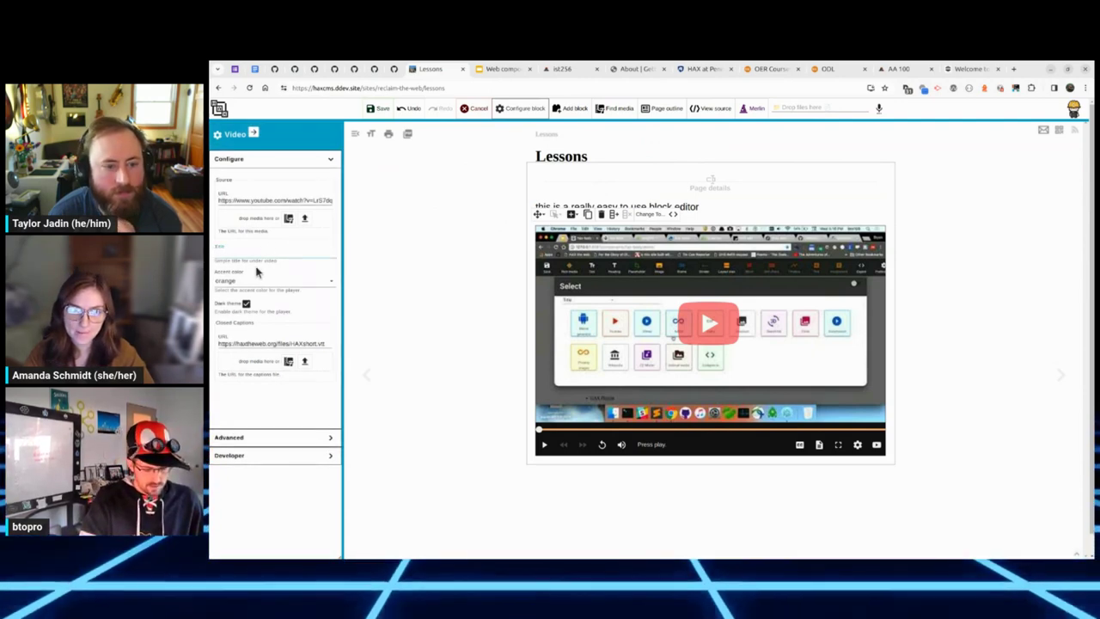
text(Transfformative art)
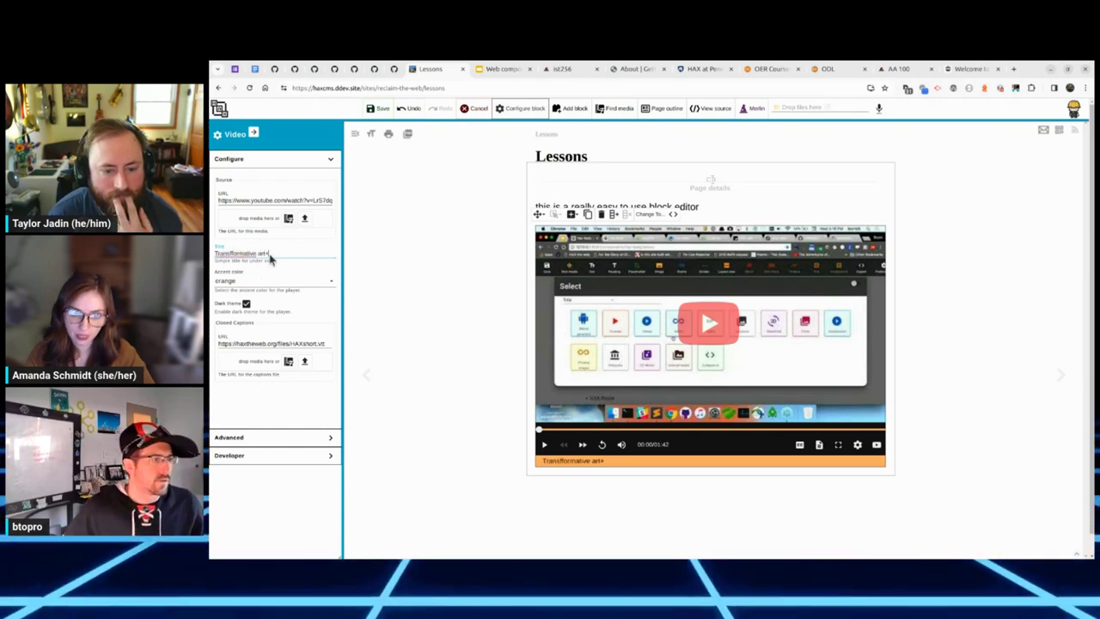
right_click(244, 253)
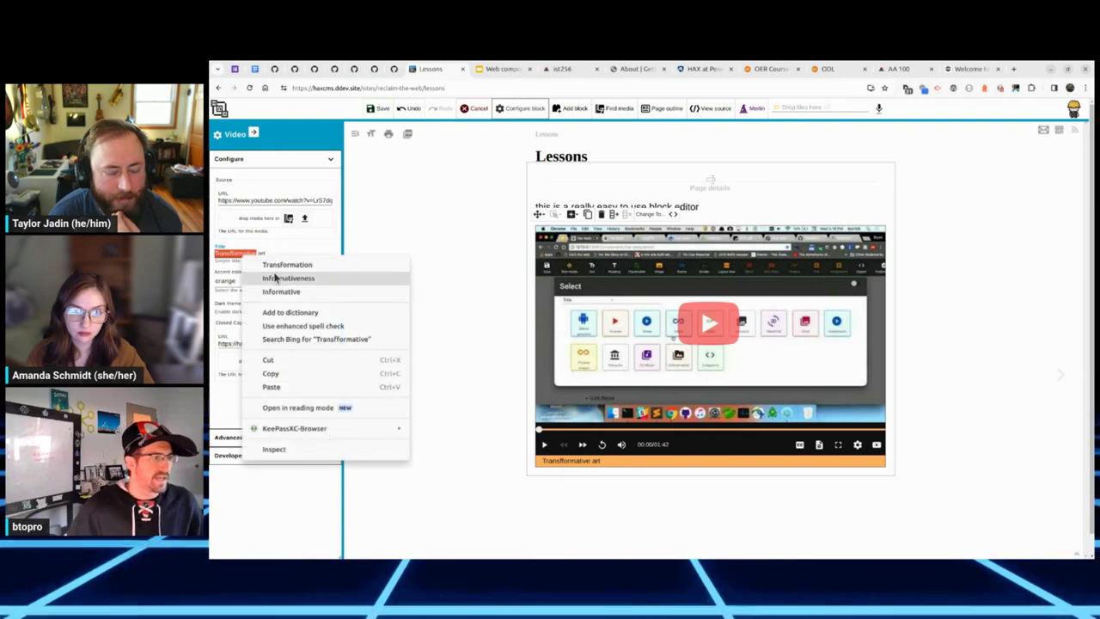
click(278, 264)
Step: Change the video's accent colour from pink to deep-orange
click(265, 283)
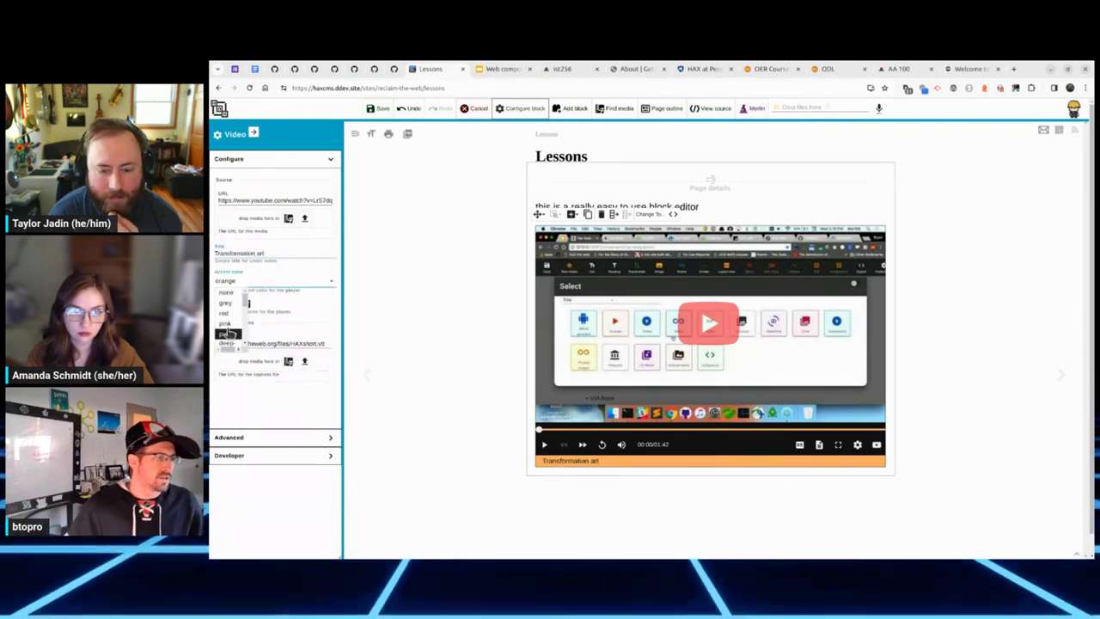
click(226, 331)
click(247, 305)
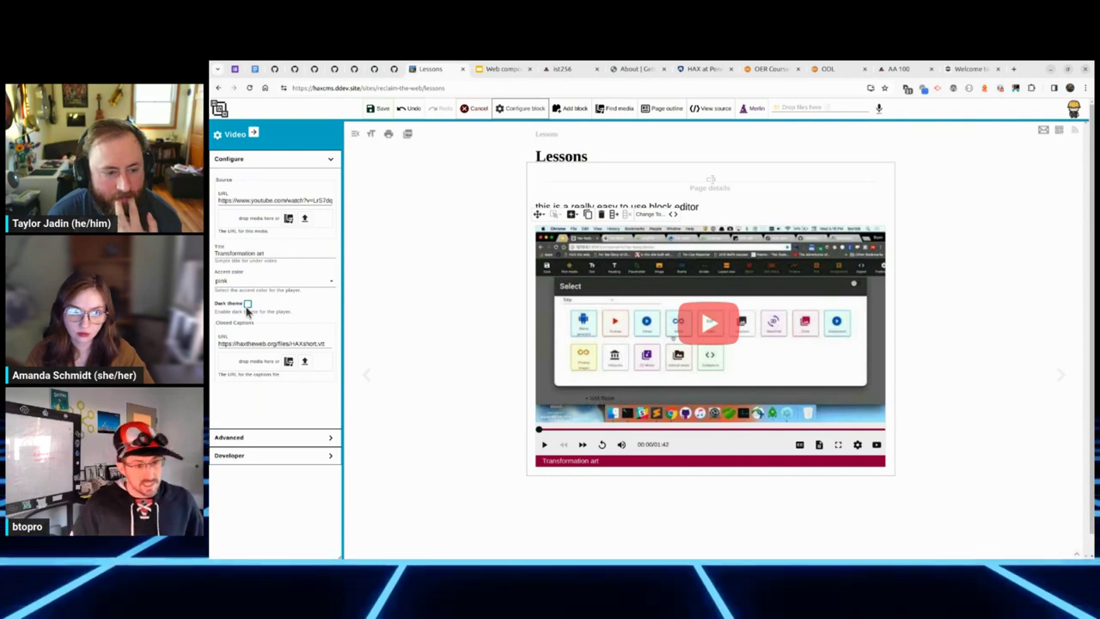
click(302, 281)
scroll(236, 325, down, 5)
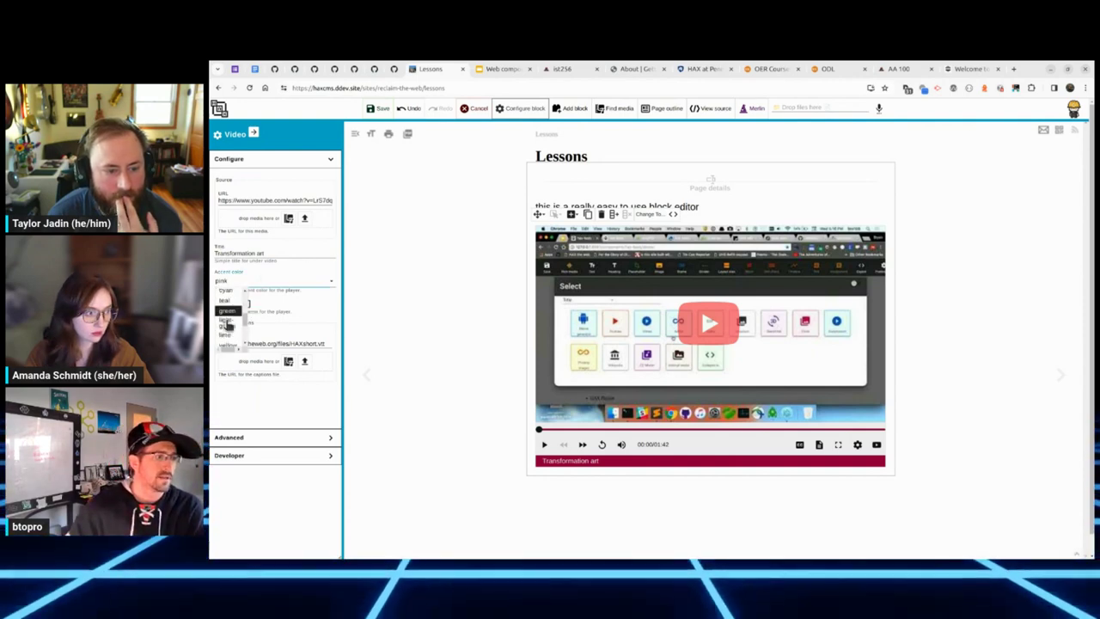
click(229, 325)
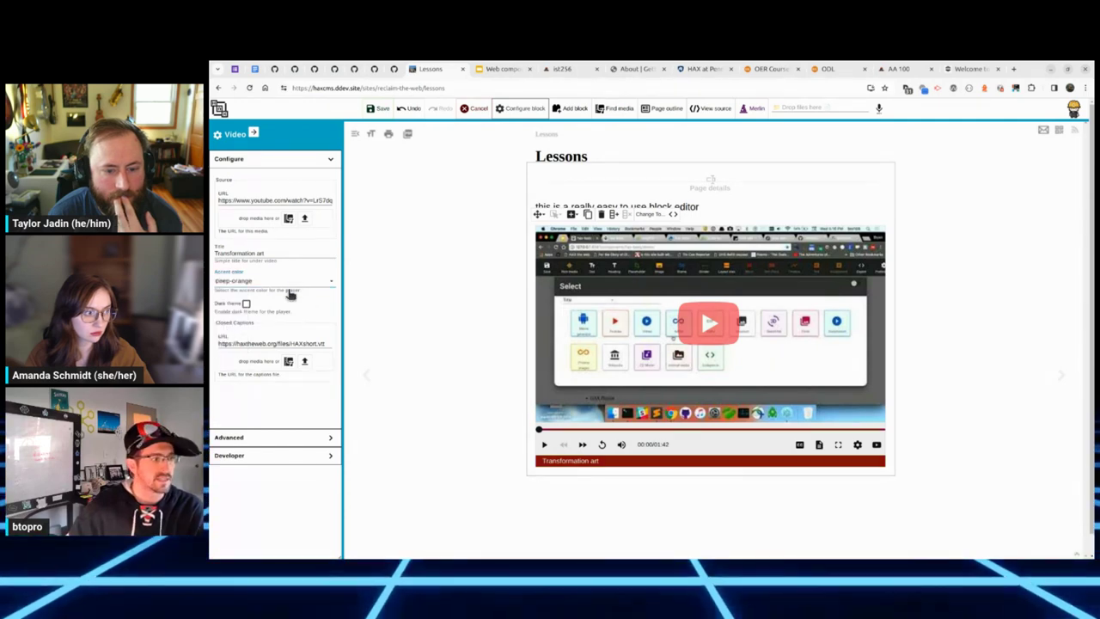
Step: Compare the player with and without the dark theme, leaving the dark theme off
click(248, 306)
click(248, 306)
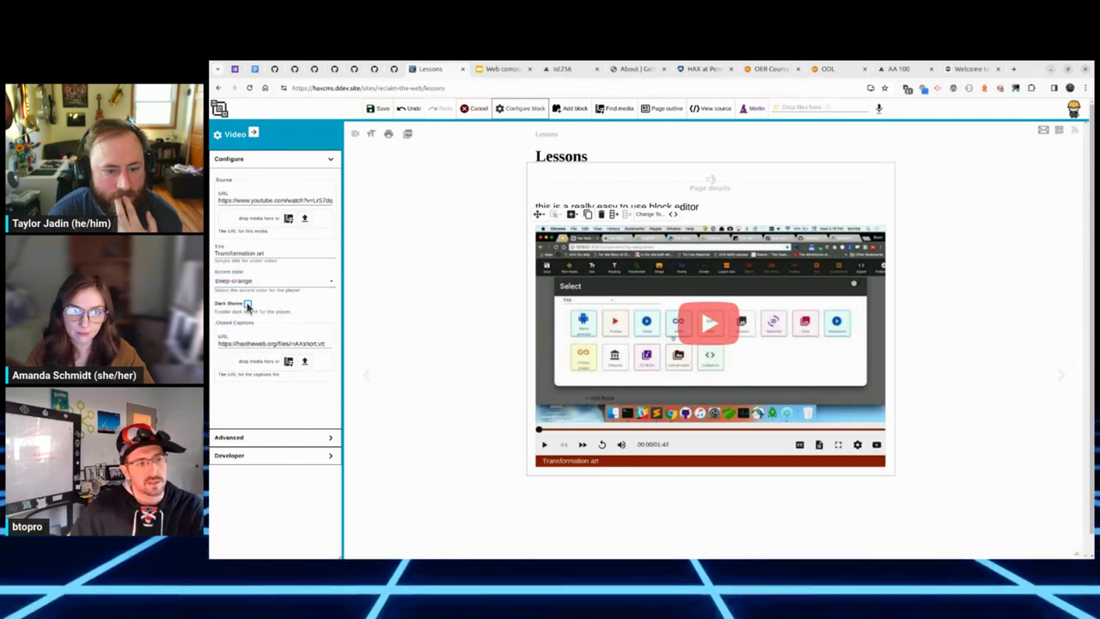
click(248, 306)
click(248, 306)
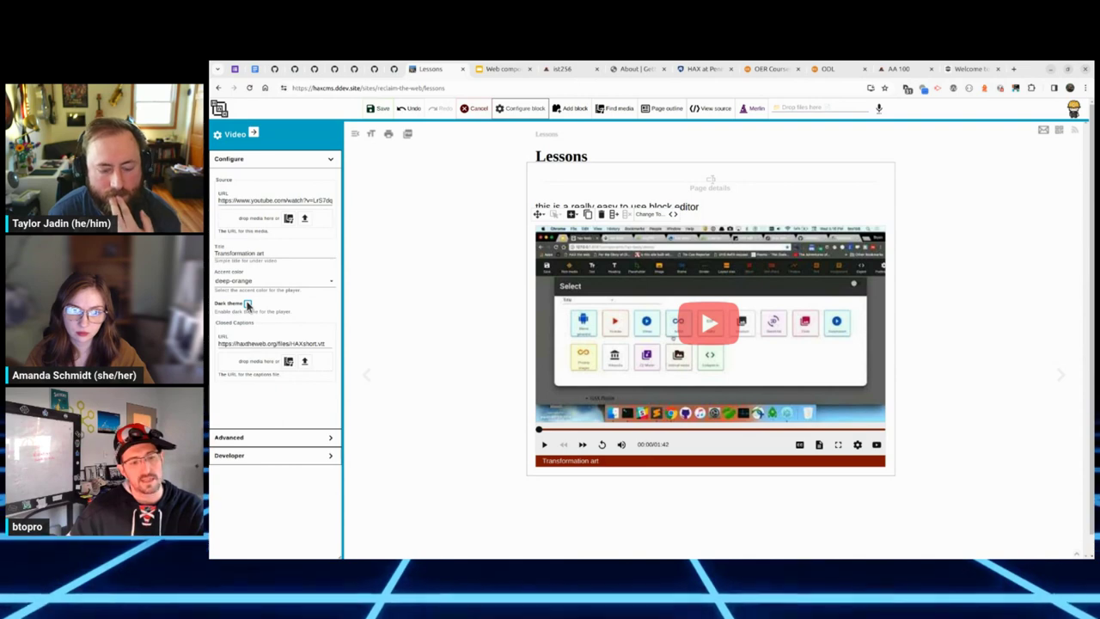
click(248, 306)
click(247, 306)
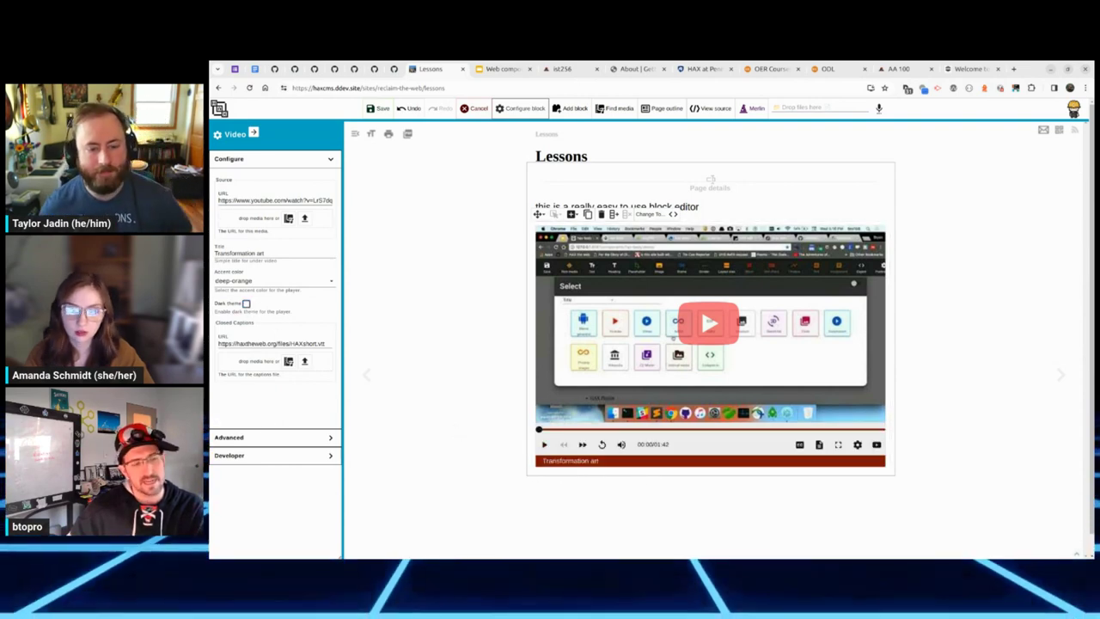
click(248, 307)
click(248, 307)
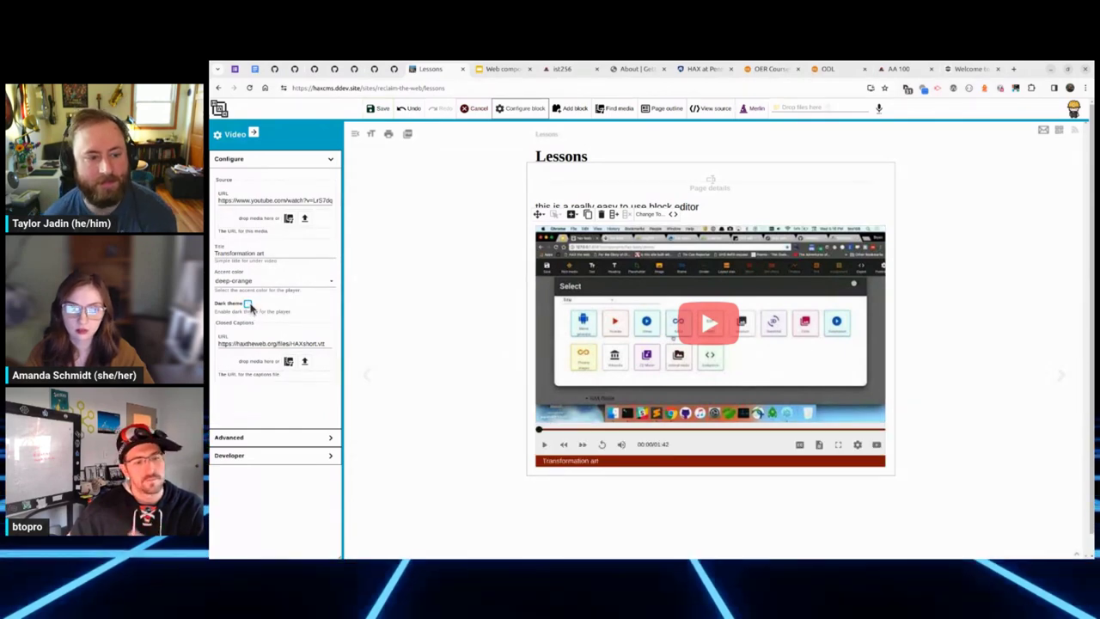
click(249, 307)
click(248, 307)
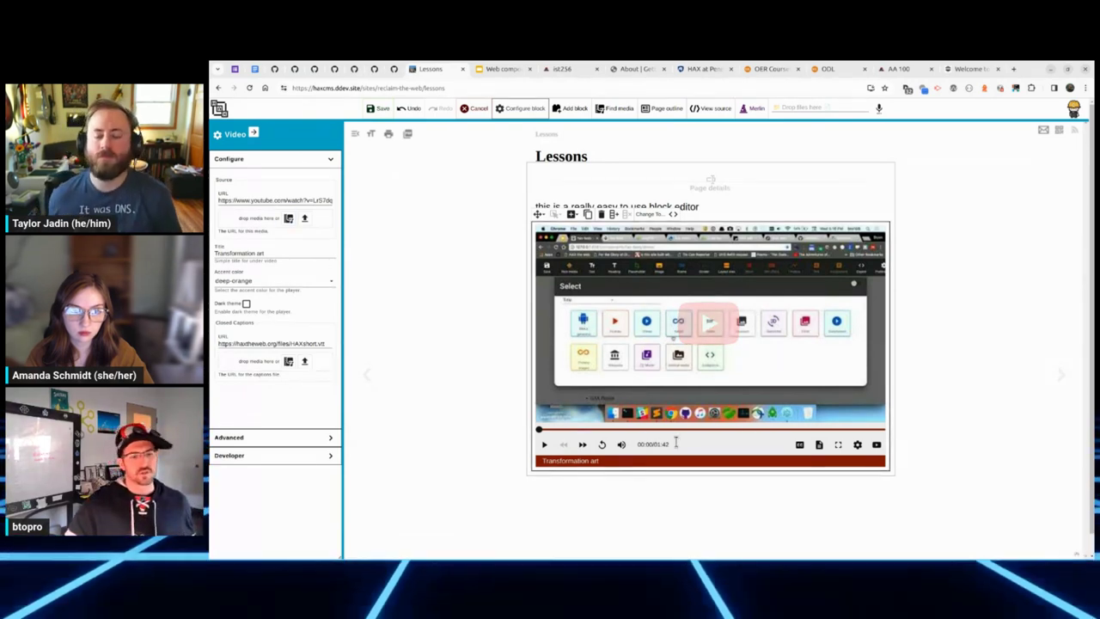
Step: Wrap the video in two columns and move the 'this is a really easy to use block editor' paragraph to the right
click(613, 215)
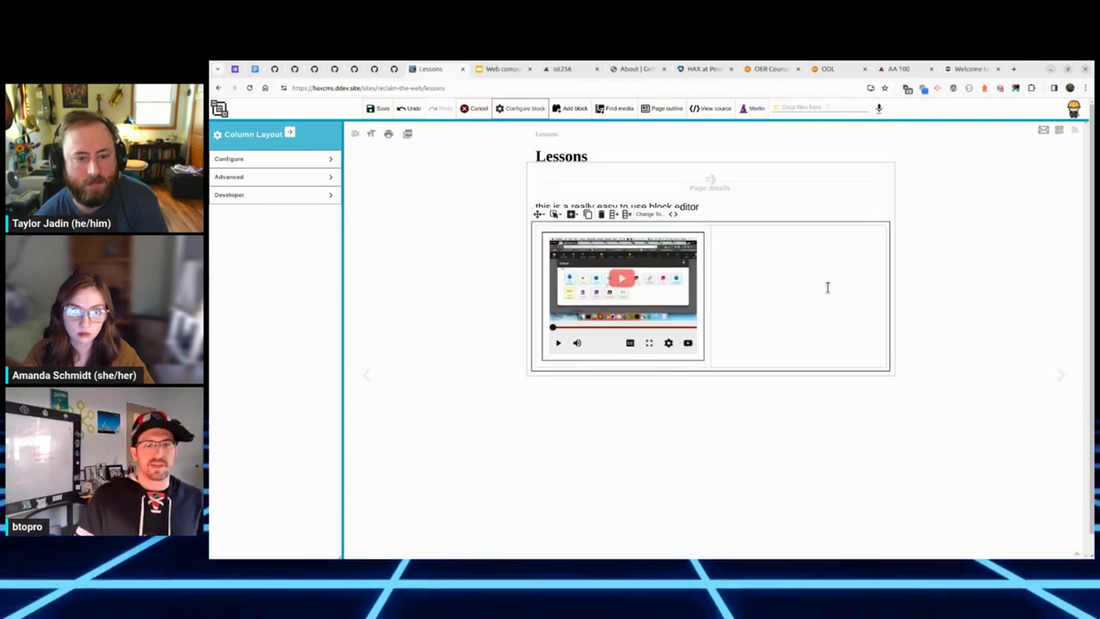
click(730, 199)
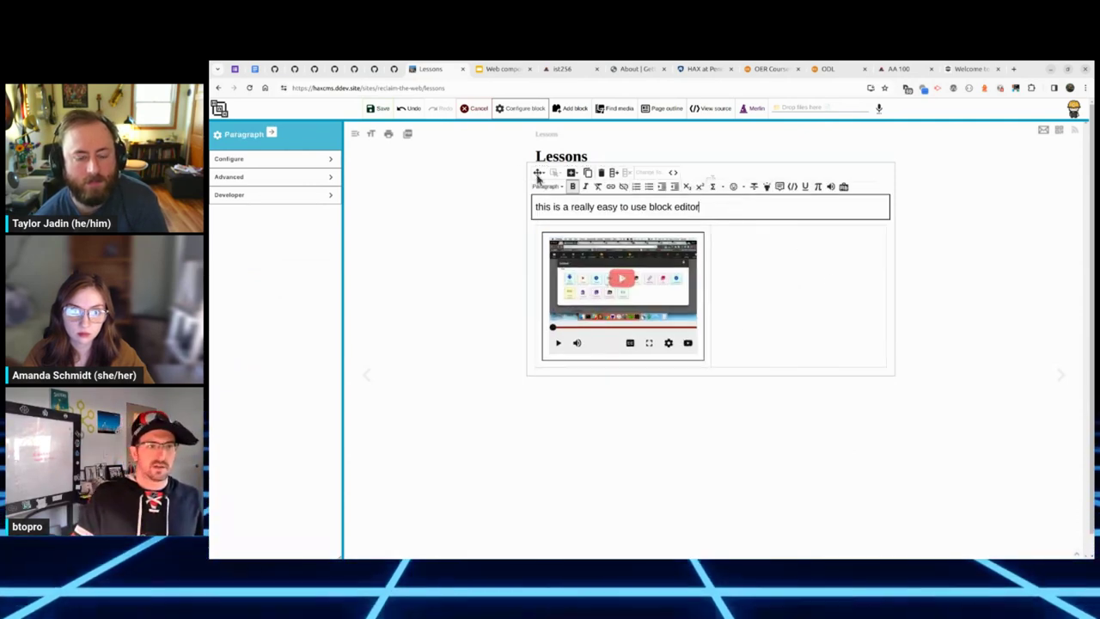
drag(539, 172, 749, 315)
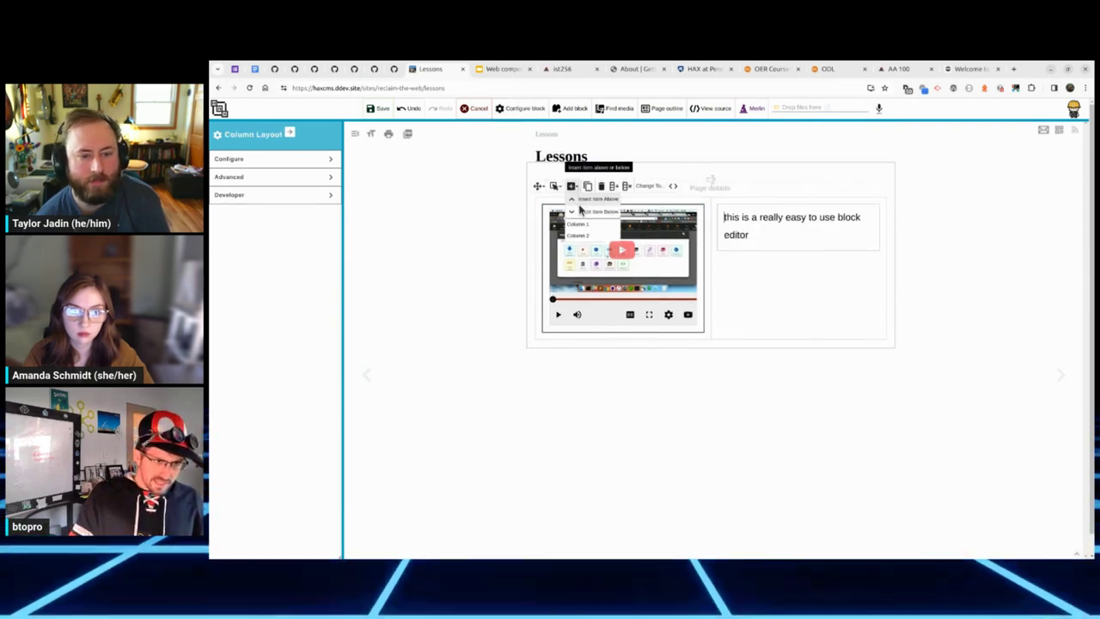
click(730, 298)
click(710, 182)
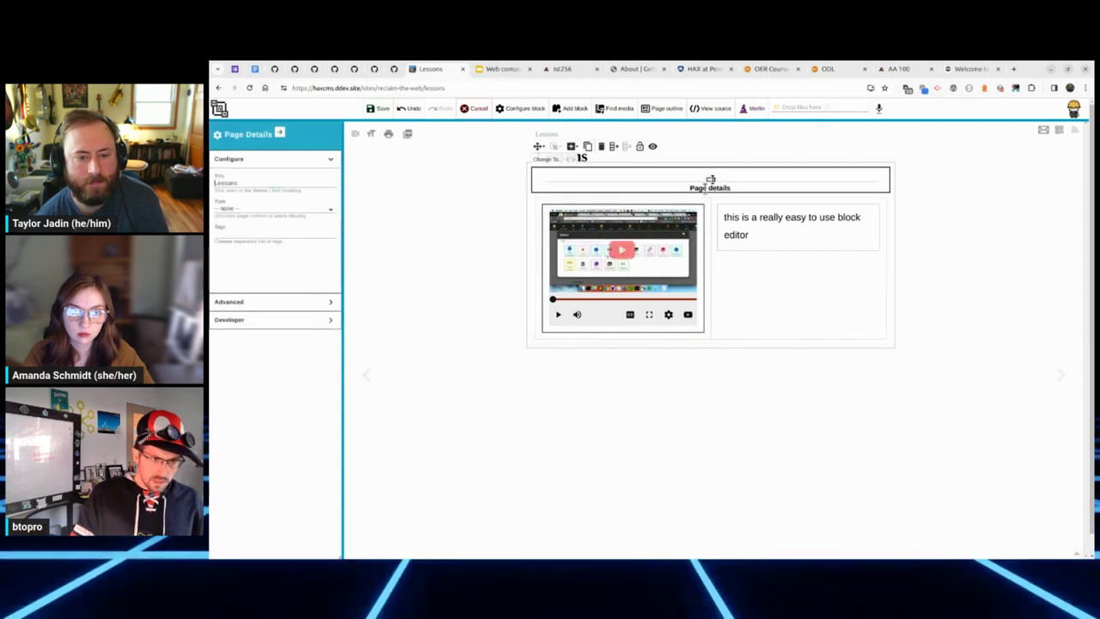
Step: Tag the page 'things' and set its page type to Quiz
click(261, 301)
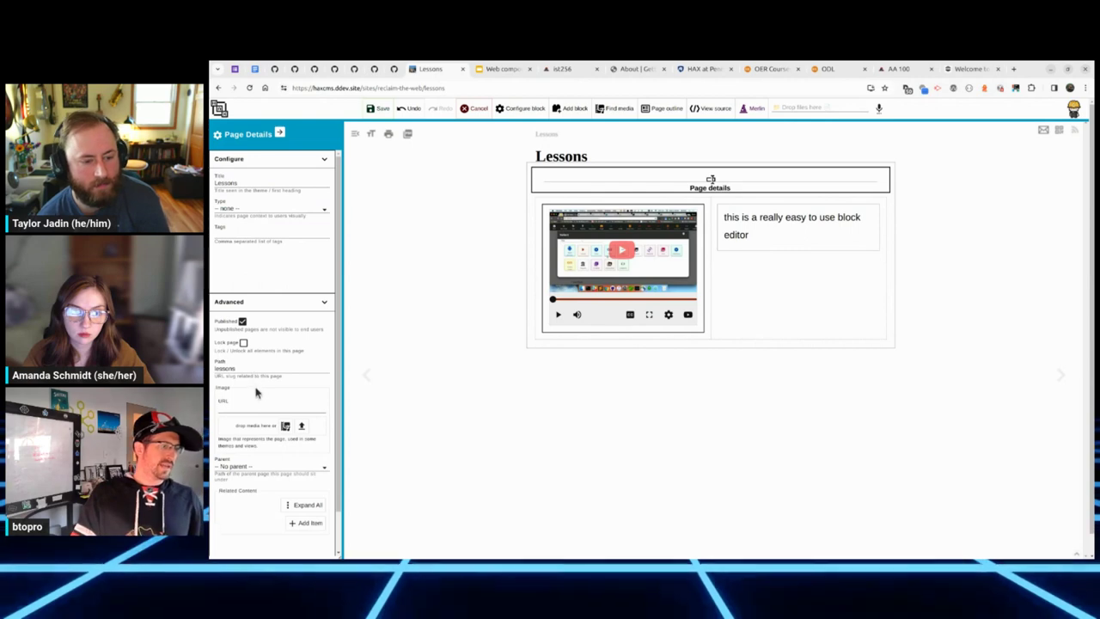
scroll(256, 393, down, 1)
scroll(258, 404, up, 1)
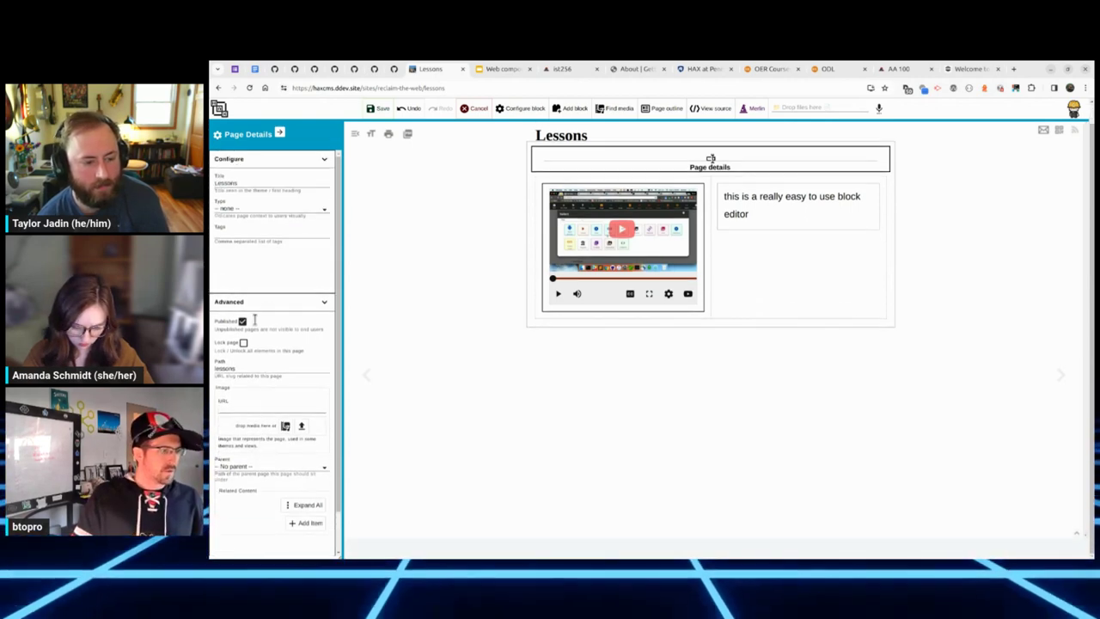
click(270, 235)
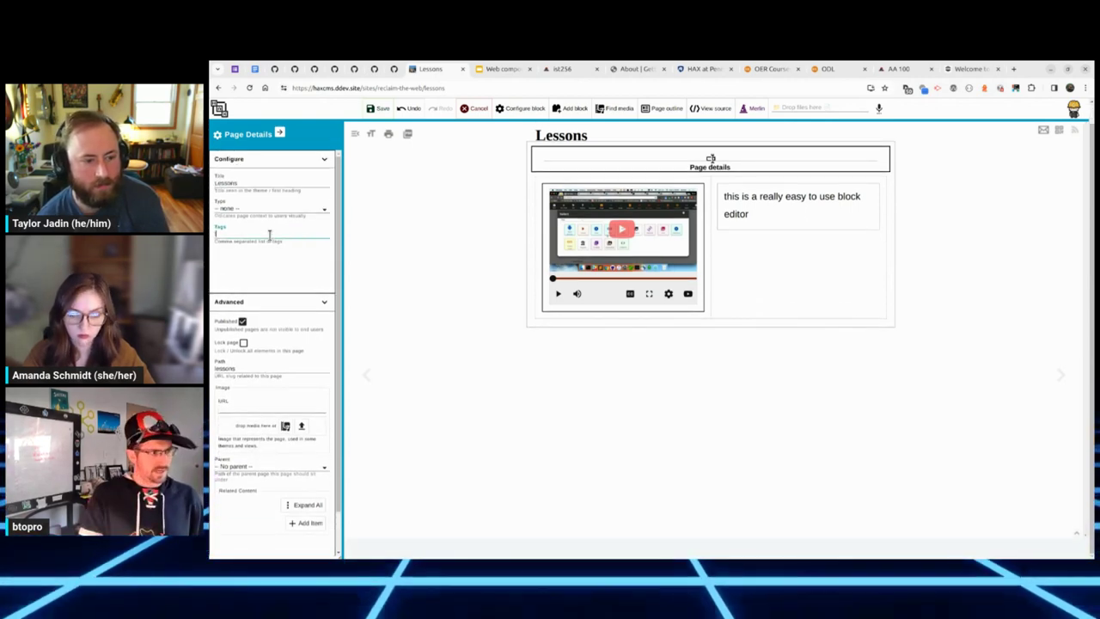
text(things,stuff,whatever)
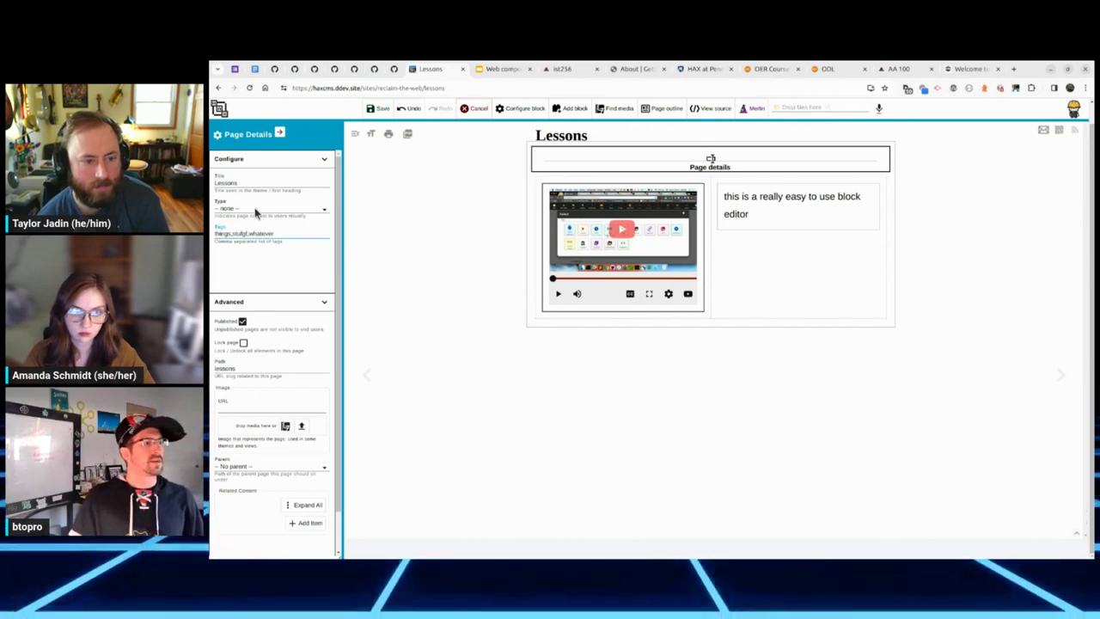
click(258, 209)
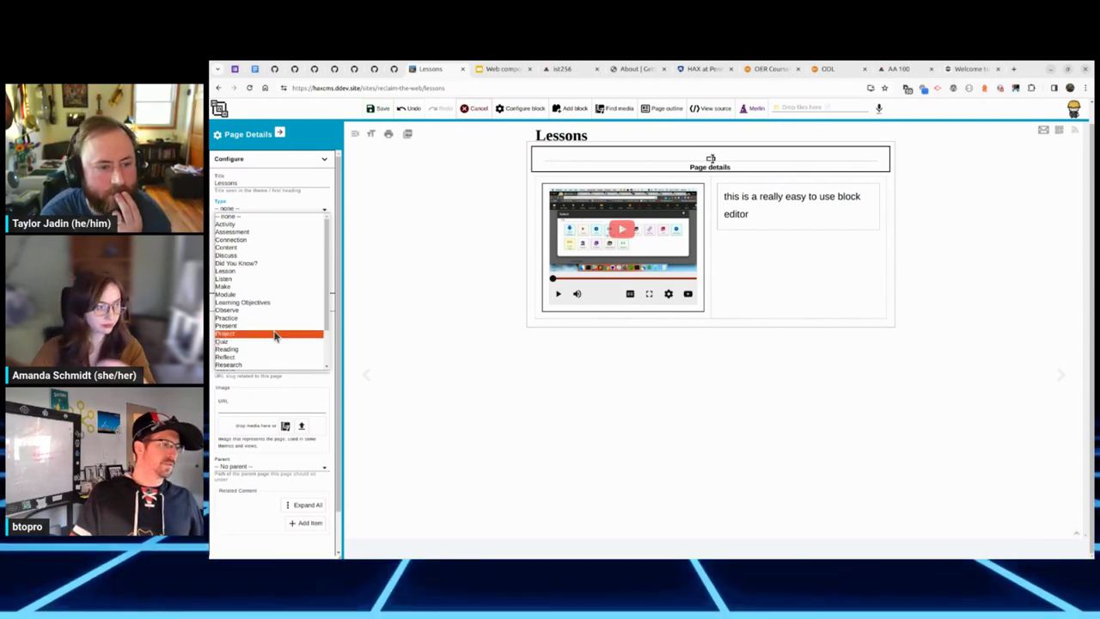
click(273, 343)
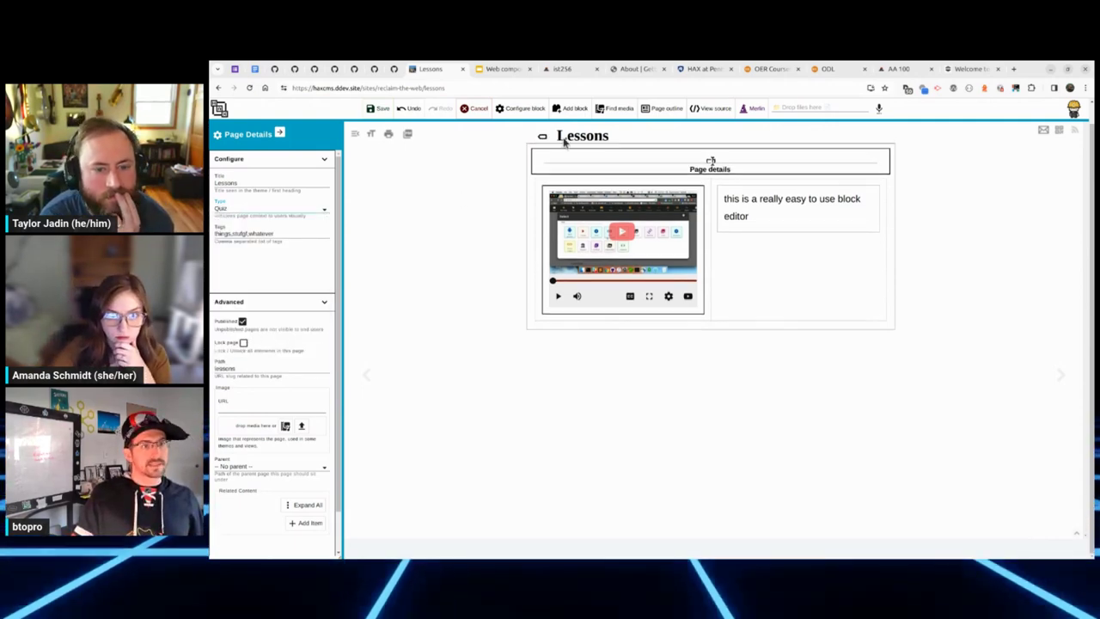
Step: Retitle the page 'And change the title', save it, and reload the site
double_click(297, 180)
text(And)
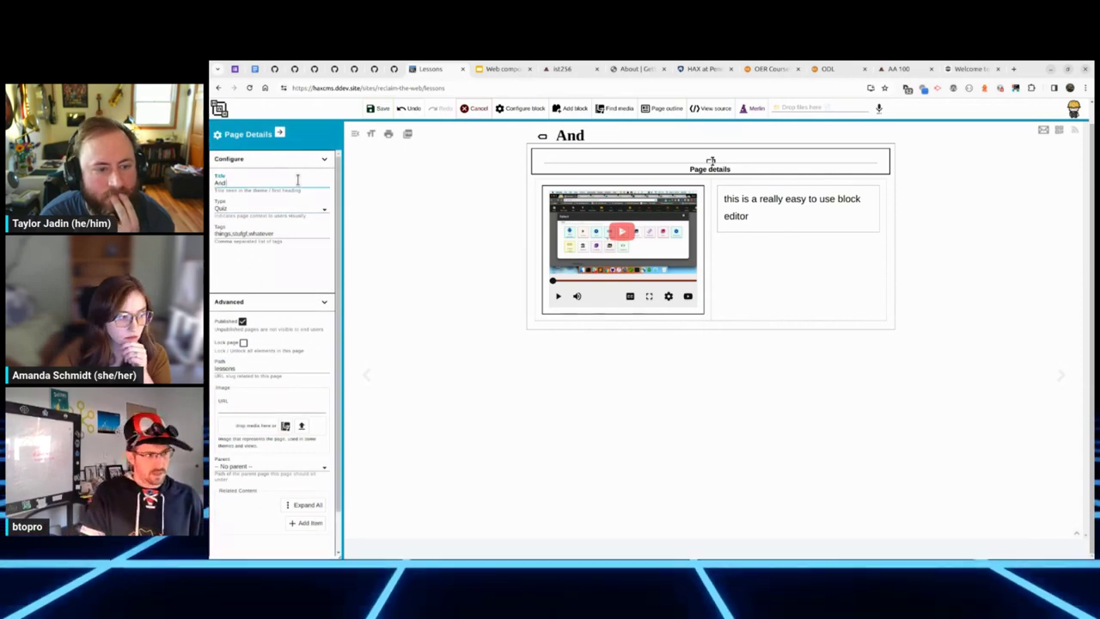
text( change the title)
click(378, 109)
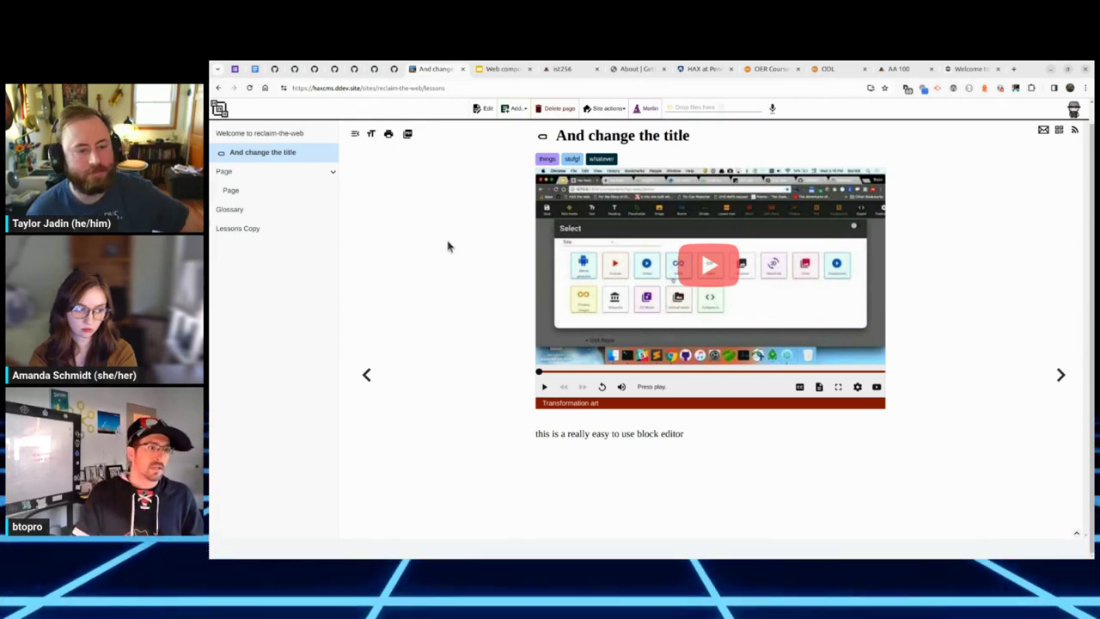
key(ctrl+r)
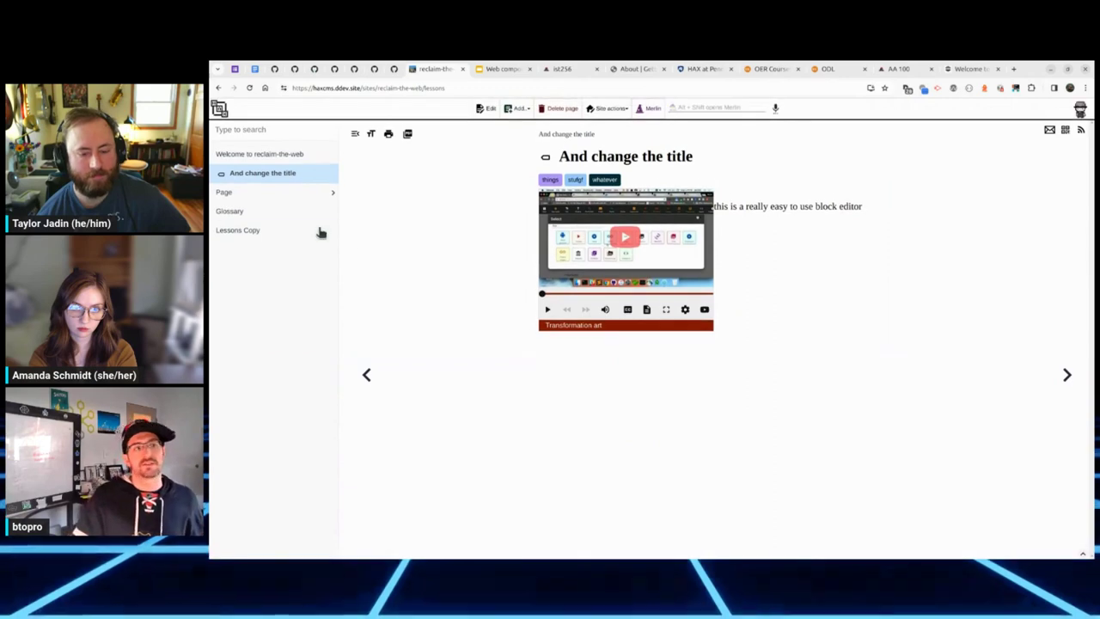
Step: Browse the Glossary and Lessons Copy pages, ending on the child page named Page
click(295, 194)
click(288, 230)
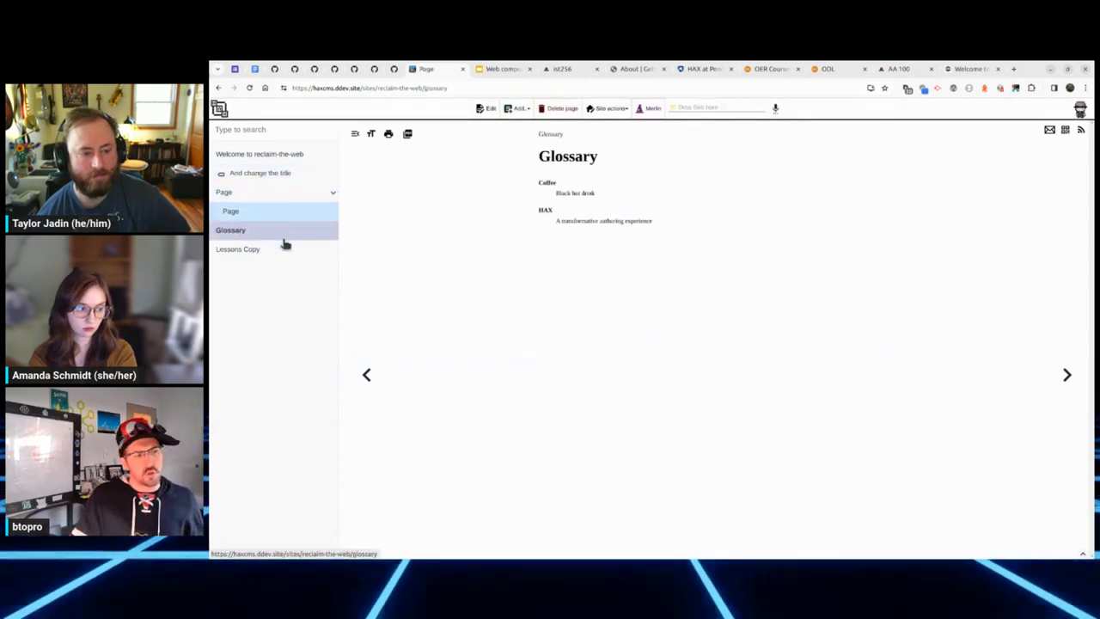
click(283, 248)
click(286, 230)
click(286, 212)
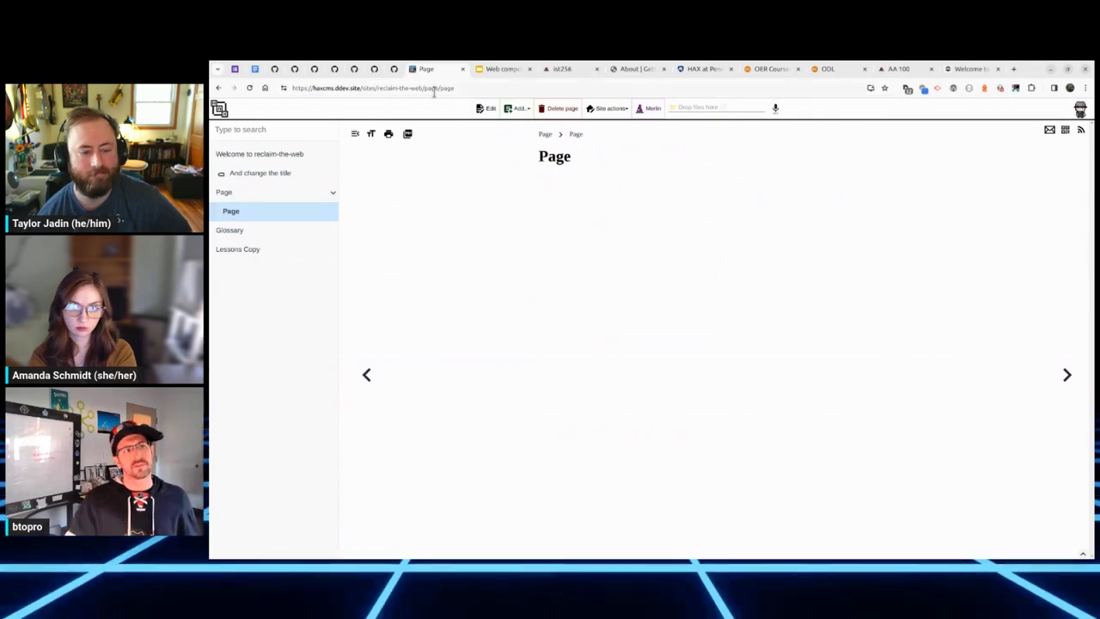
Step: Replace page/page in the web address with site.json and load the site file
drag(425, 90, 454, 89)
text(sit)
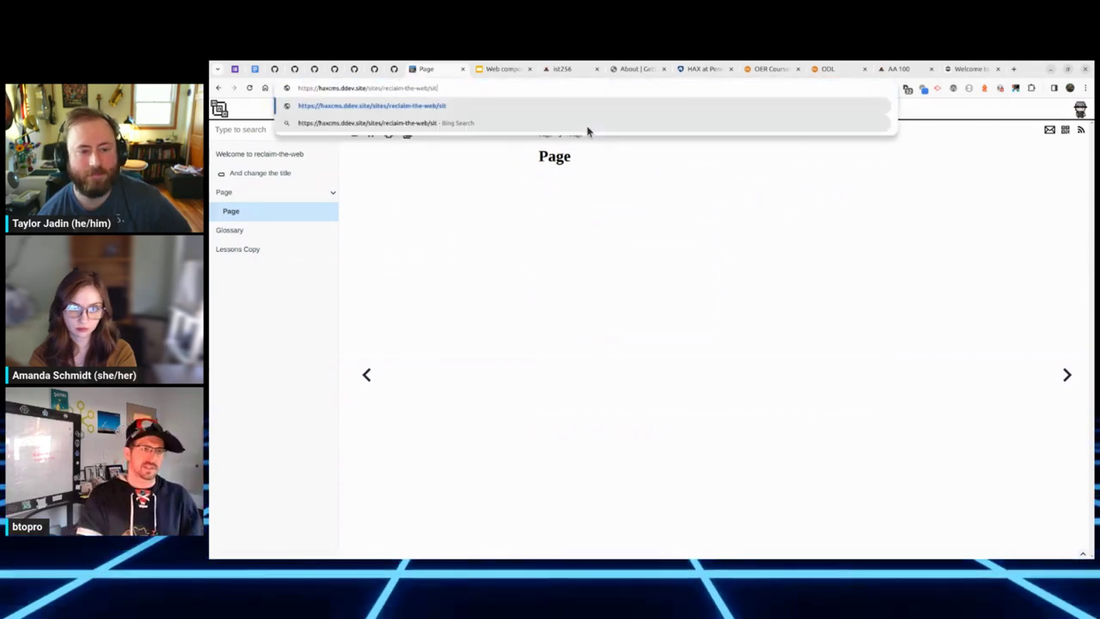
text(e.json)
key(Return)
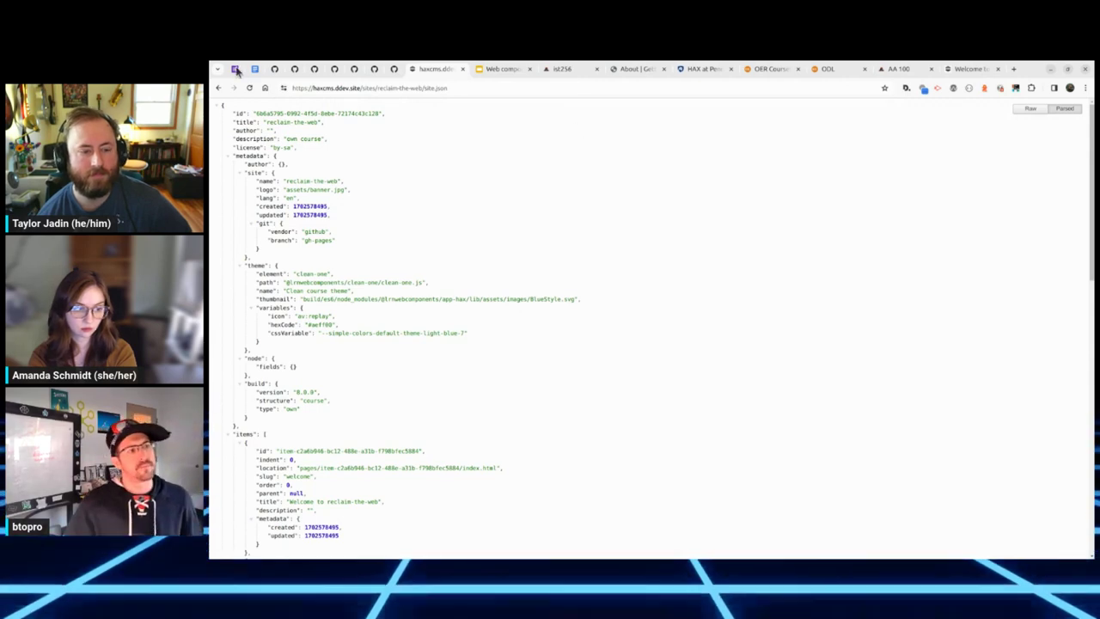
Step: Collapse the metadata and copy the Lessons item's index.html location path from site.json
click(229, 158)
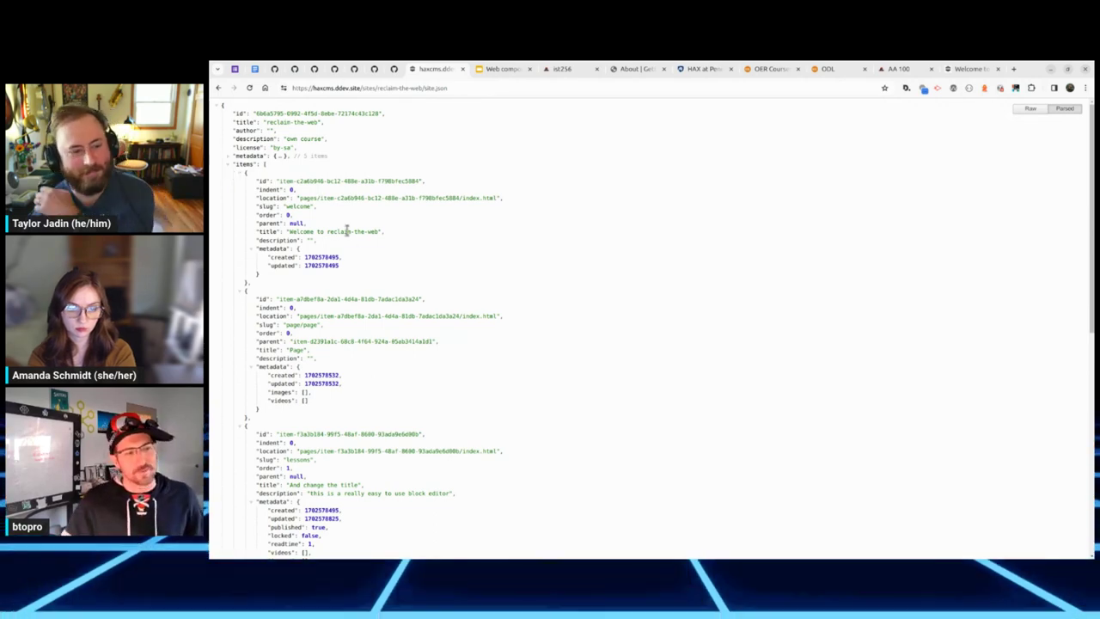
scroll(376, 228, down, 5)
scroll(447, 312, down, 1)
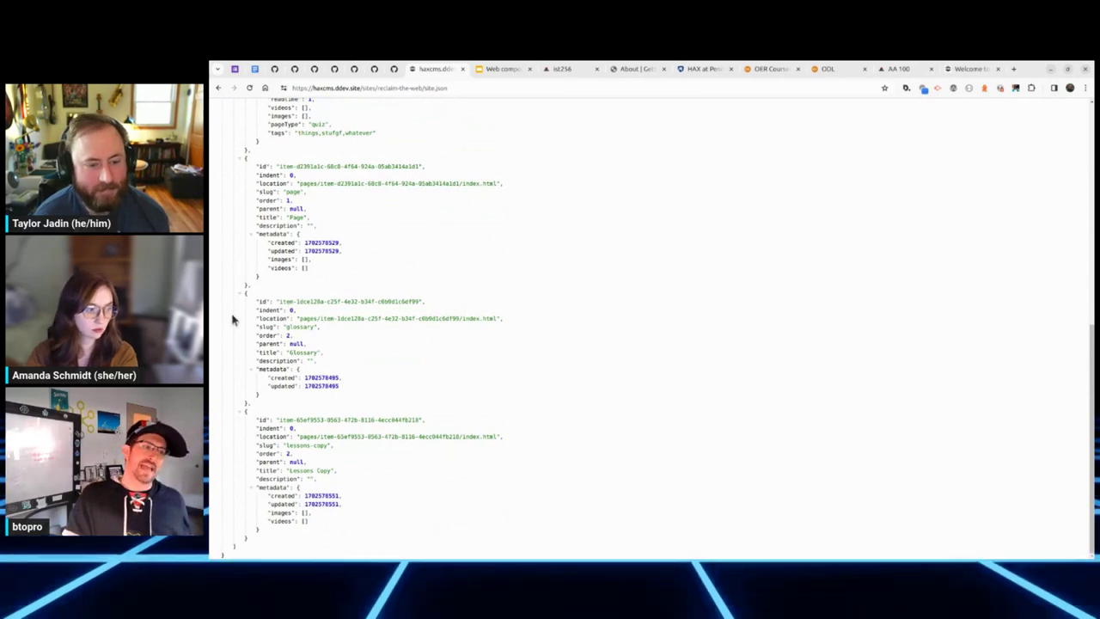
drag(300, 319, 496, 320)
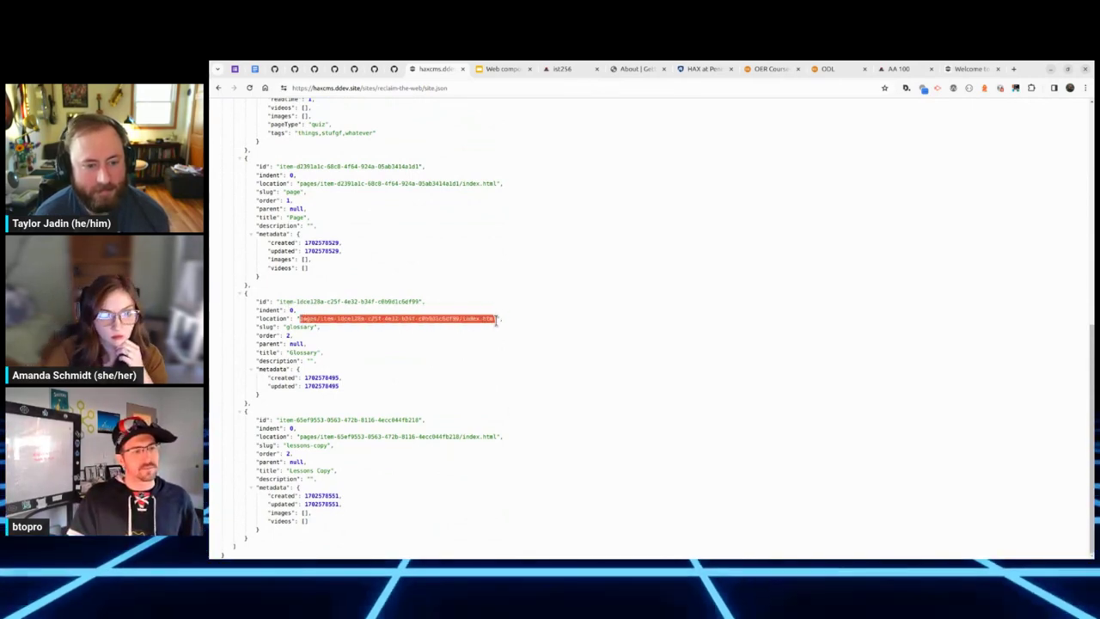
scroll(376, 347, up, 3)
click(364, 361)
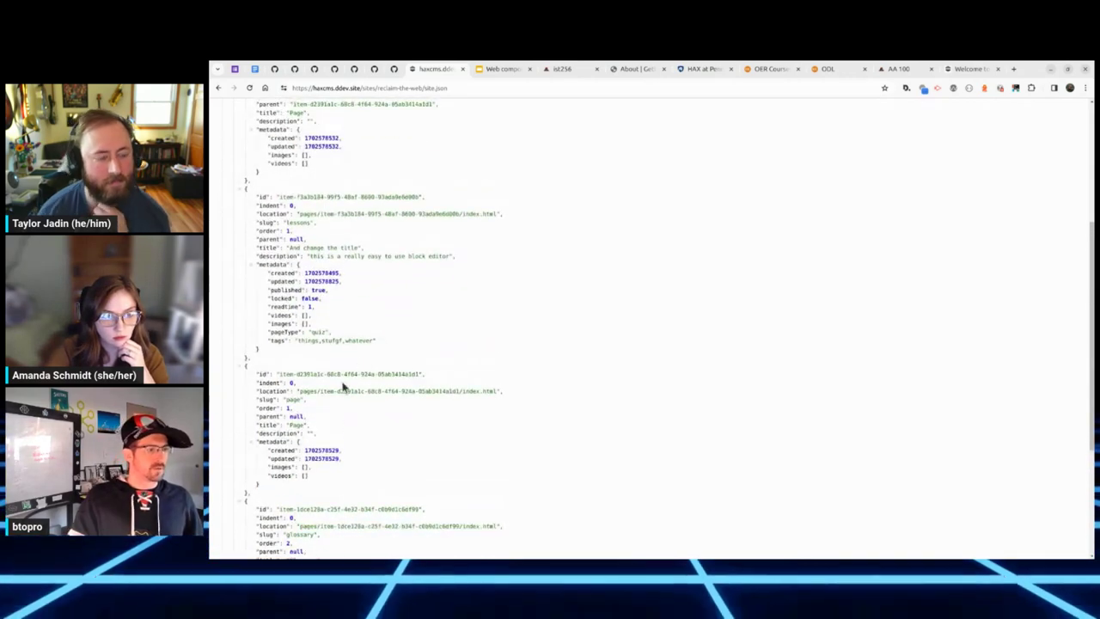
drag(315, 337, 289, 342)
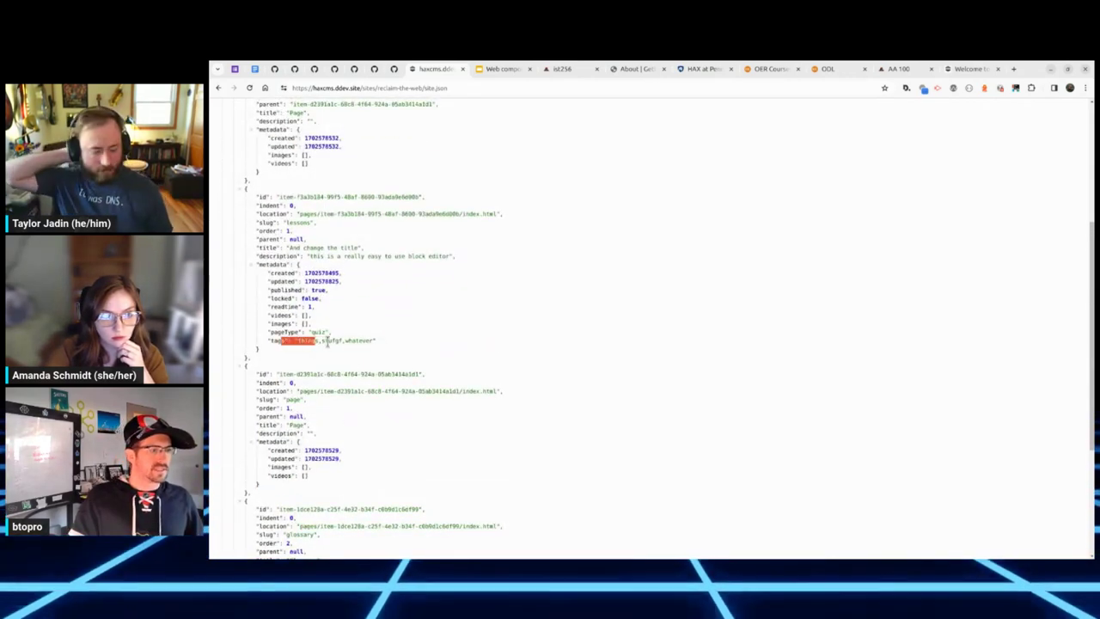
click(361, 348)
drag(300, 215, 499, 214)
key(ctrl+c)
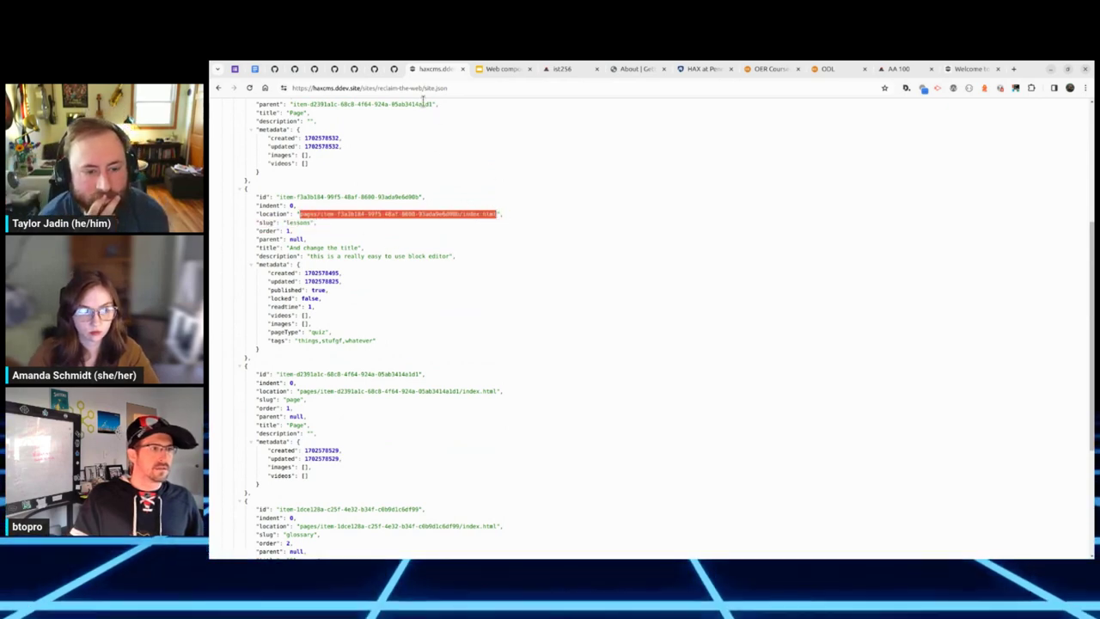
Step: Paste the Lessons path over site.json in the address and load the raw page
drag(424, 87, 612, 103)
key(ctrl+v)
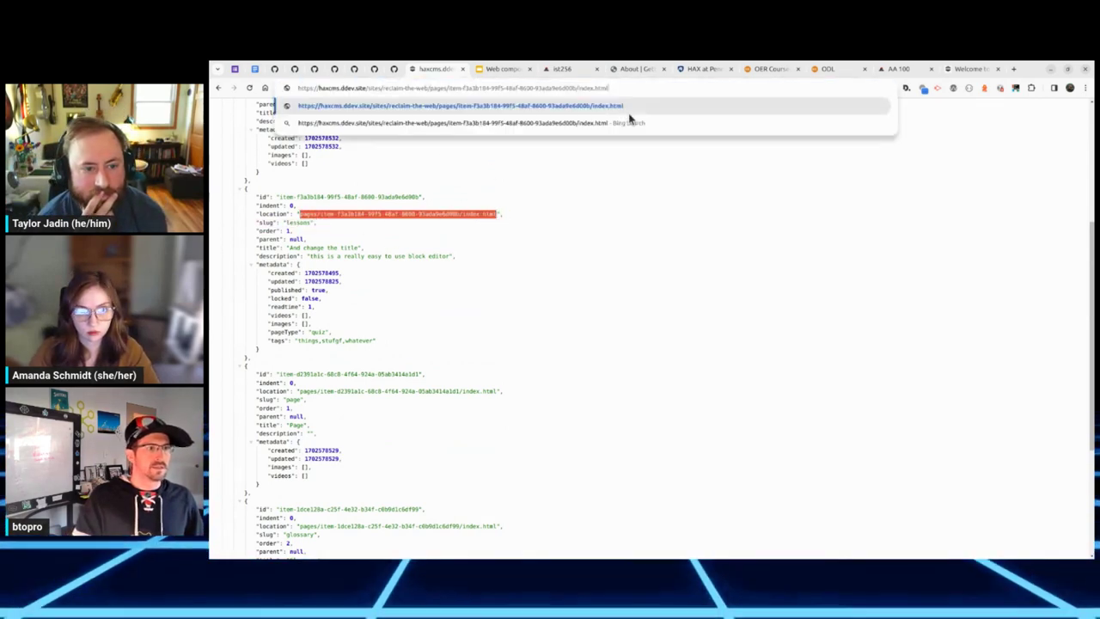
click(626, 108)
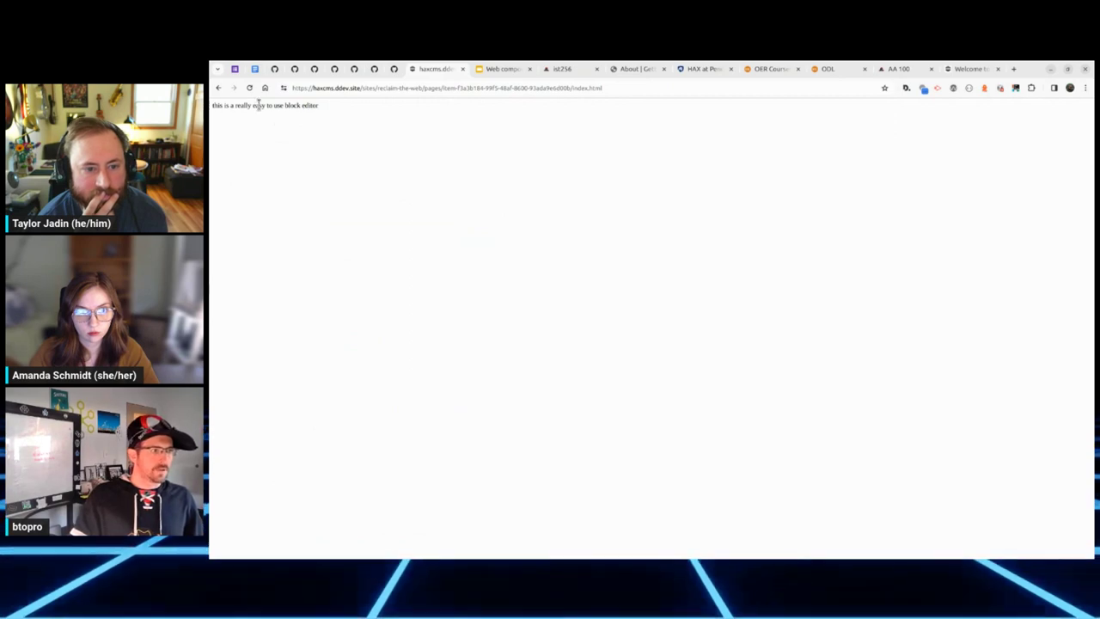
Step: Examine the raw Lessons file's source for the video player and paragraph markup, then go back to the site
right_click(392, 149)
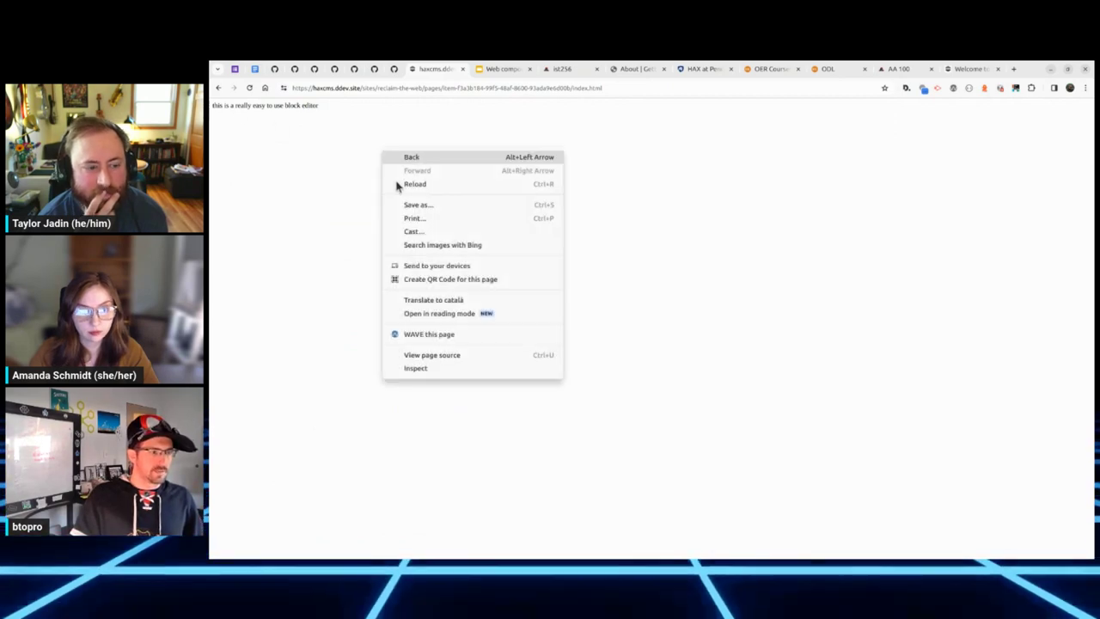
click(447, 364)
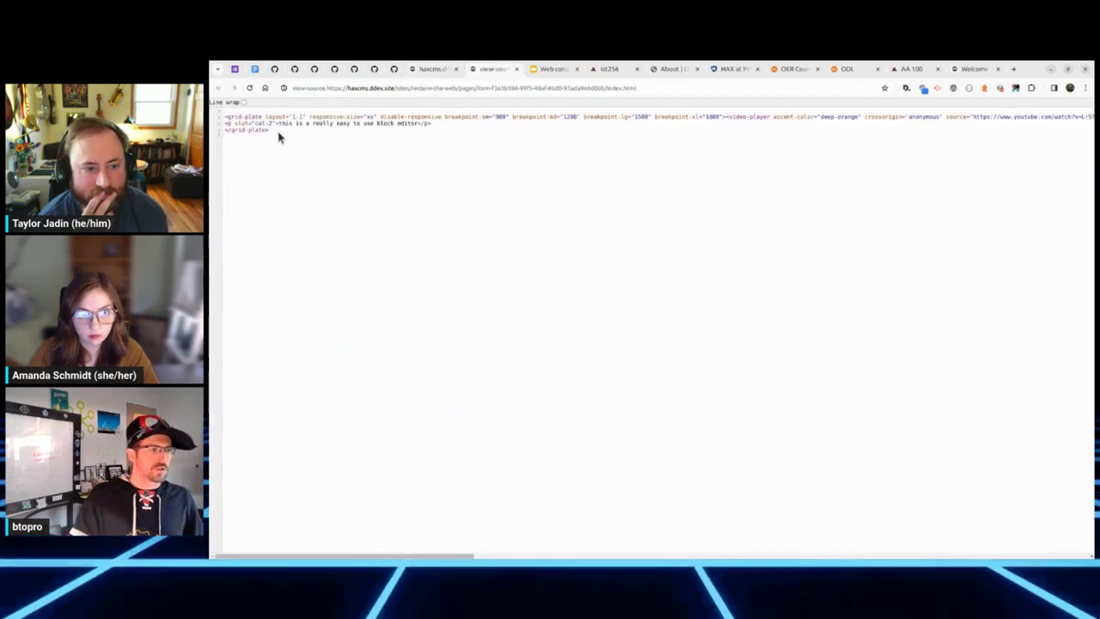
drag(274, 130, 229, 116)
click(229, 117)
drag(713, 116, 781, 126)
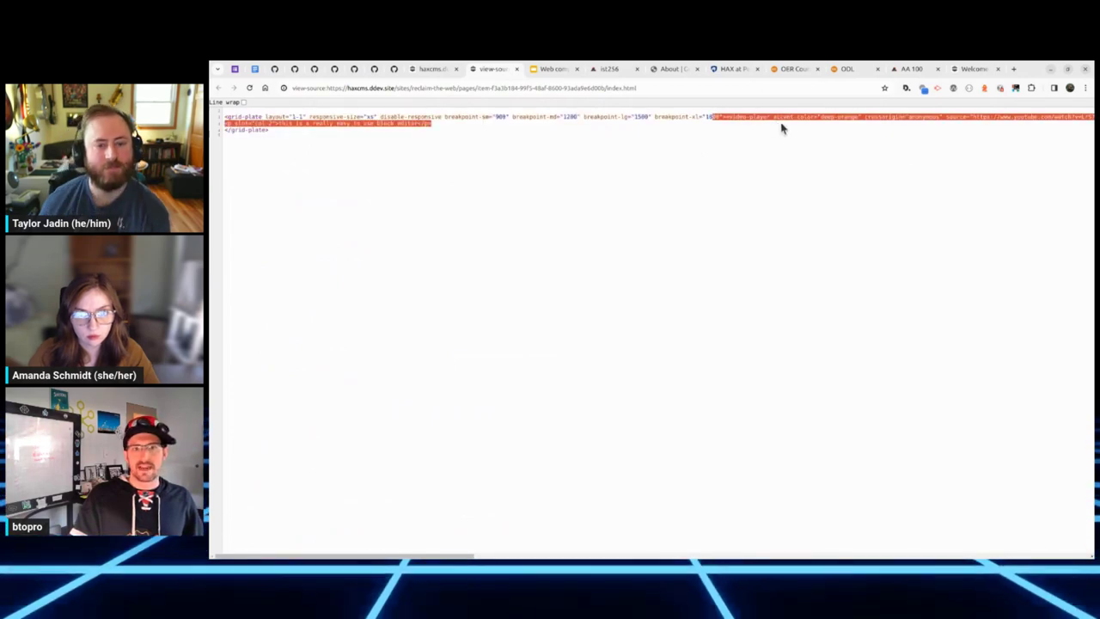
click(757, 132)
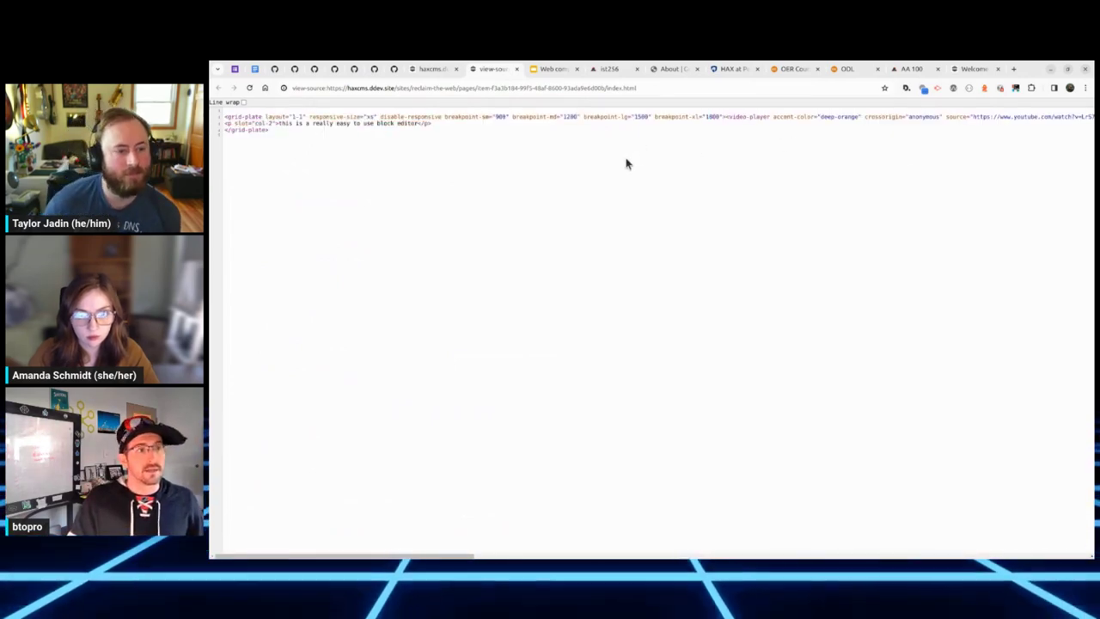
key(ctrl+w)
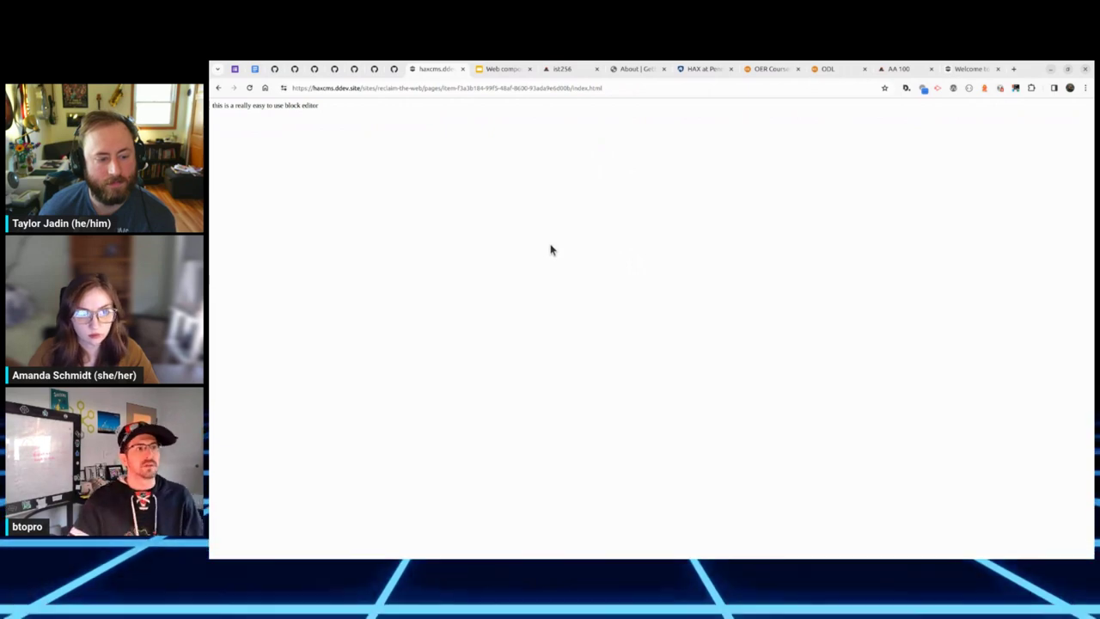
key(alt+Left)
key(alt+Left)
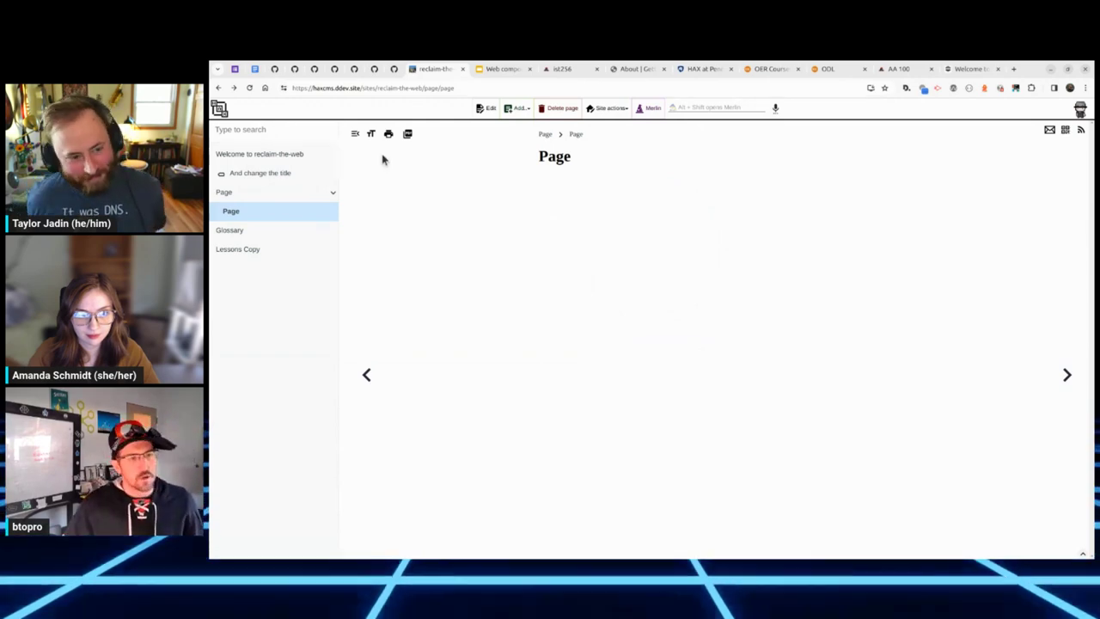
Step: Switch to the IST256 course site and browse its Inspiration and About the Joker pages
click(563, 69)
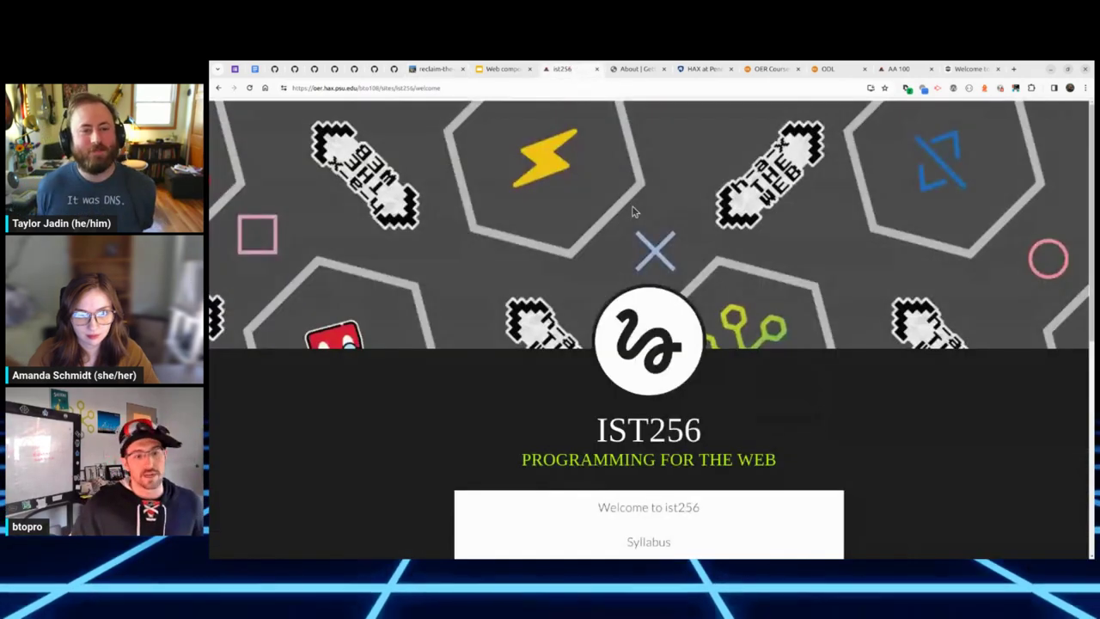
scroll(427, 294, down, 4)
scroll(404, 297, up, 4)
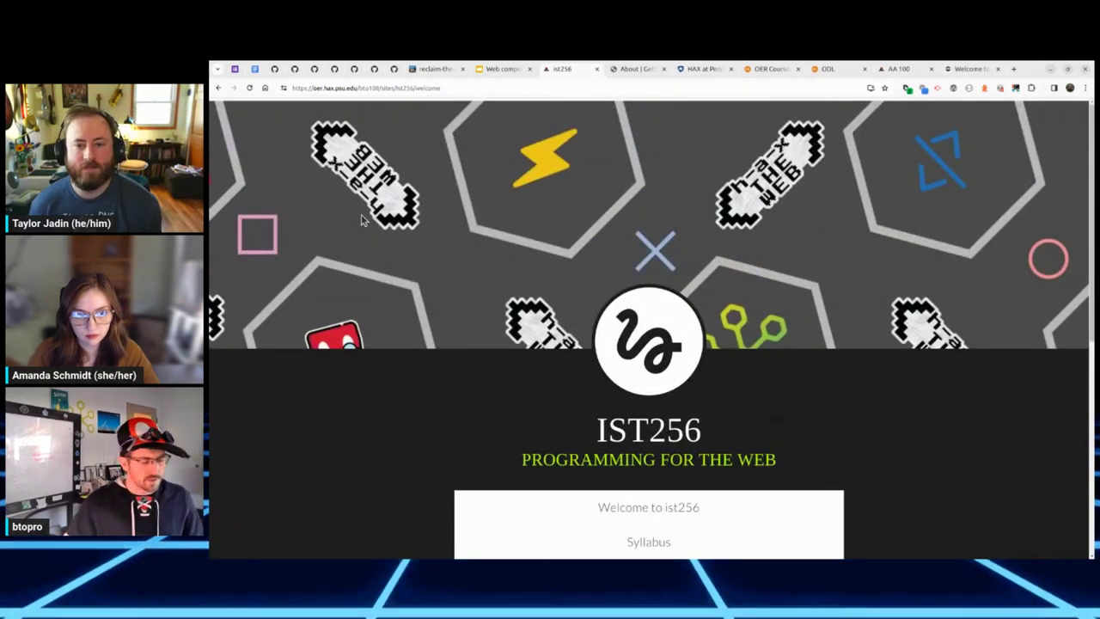
scroll(362, 213, down, 2)
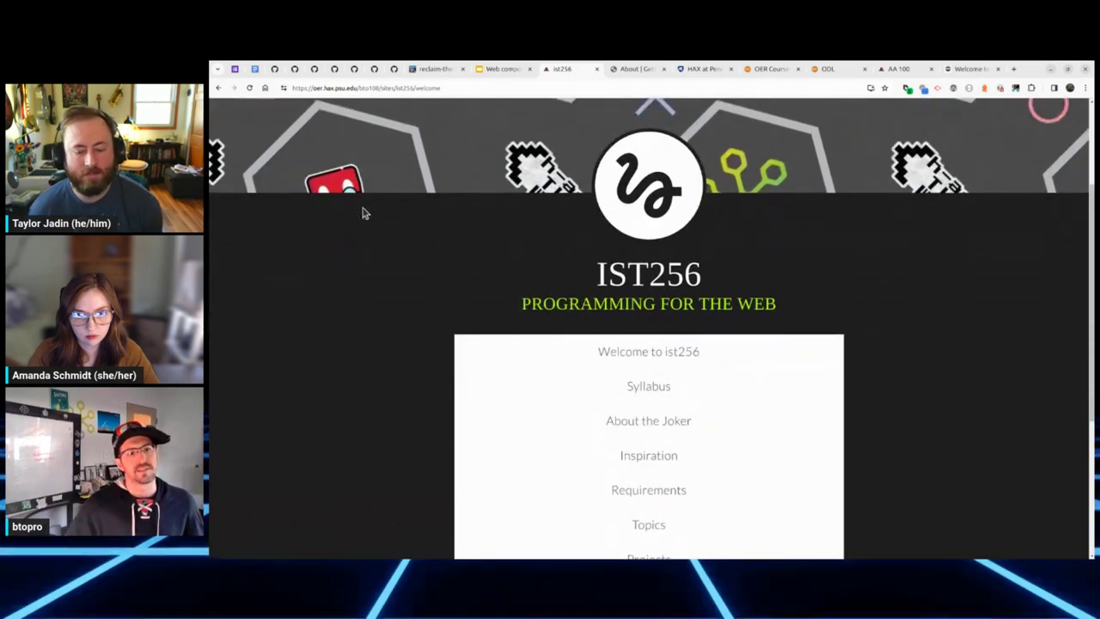
scroll(563, 384, down, 1)
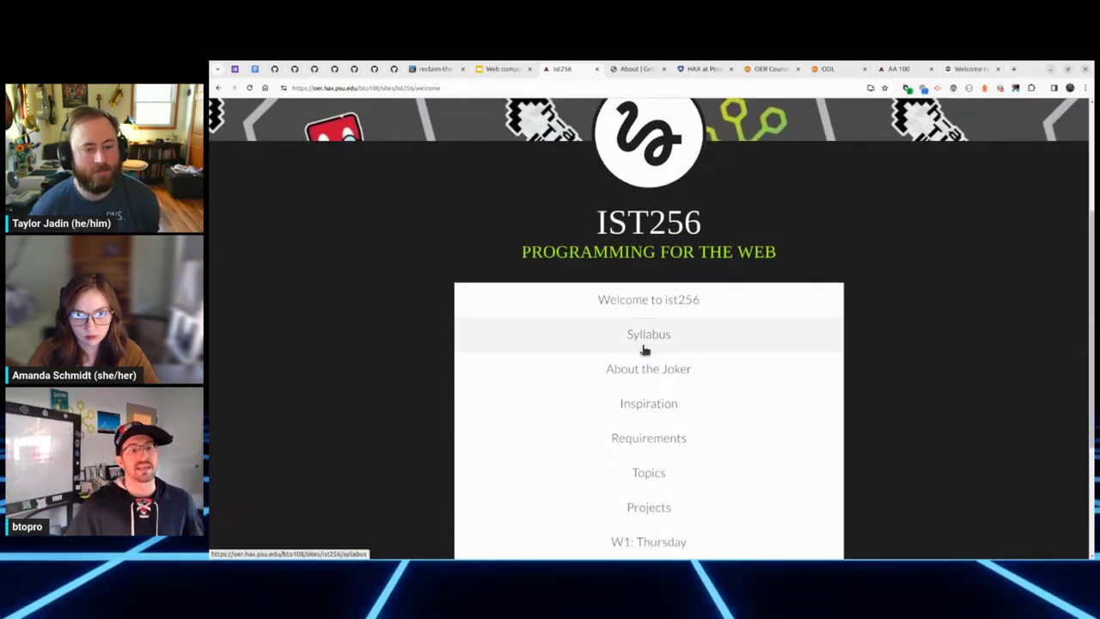
click(648, 401)
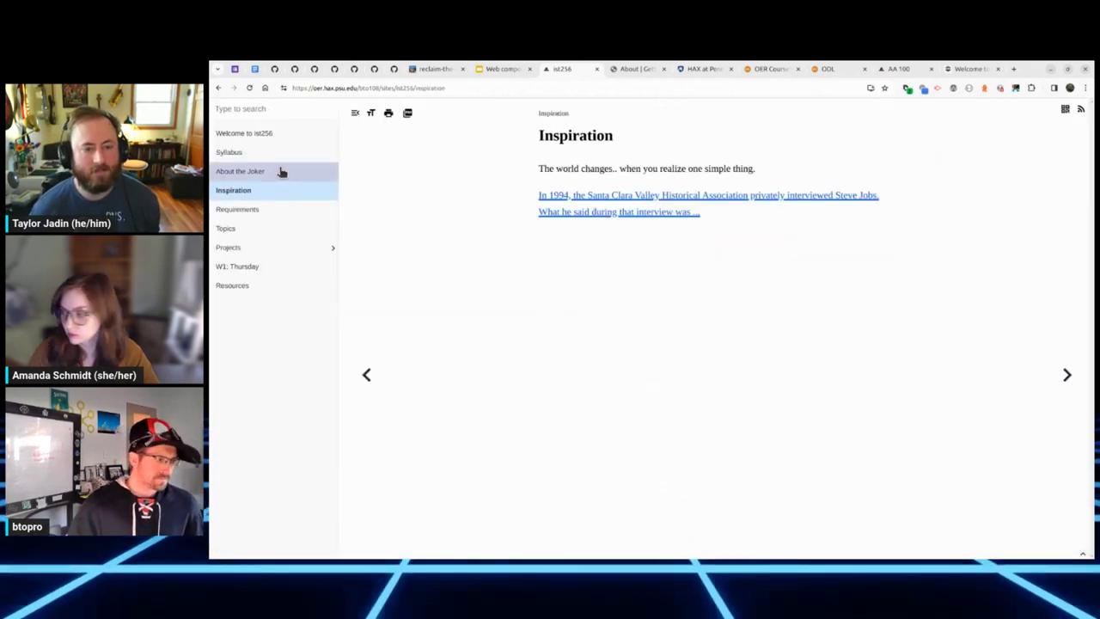
click(280, 172)
scroll(774, 219, down, 5)
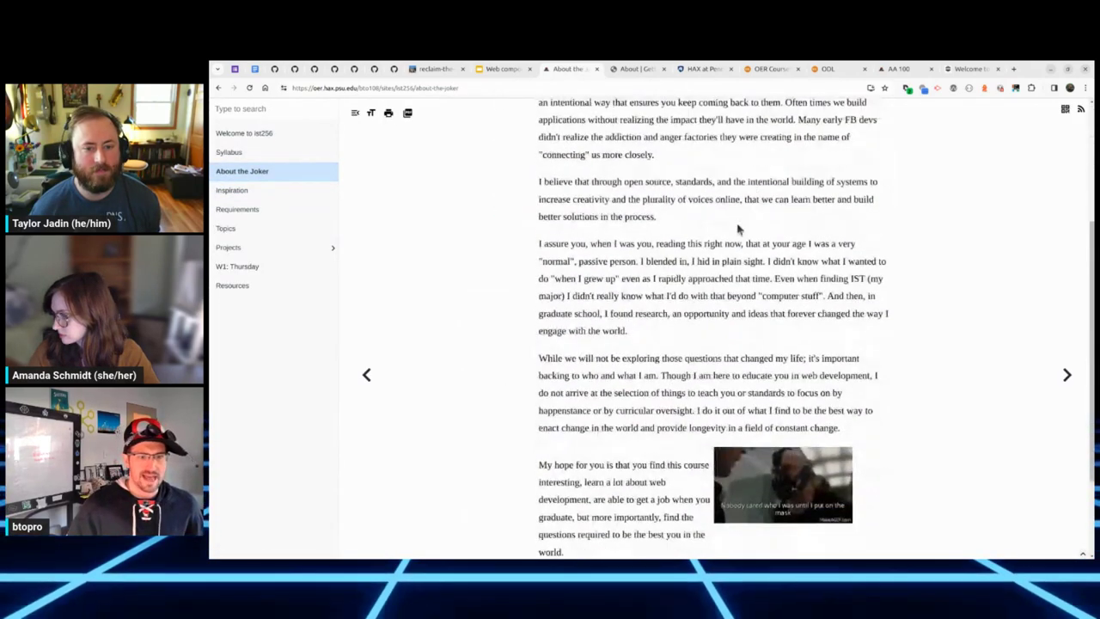
Step: Visit Requirements, Topics, and Project 1 under Projects, ending back on Topics
click(268, 213)
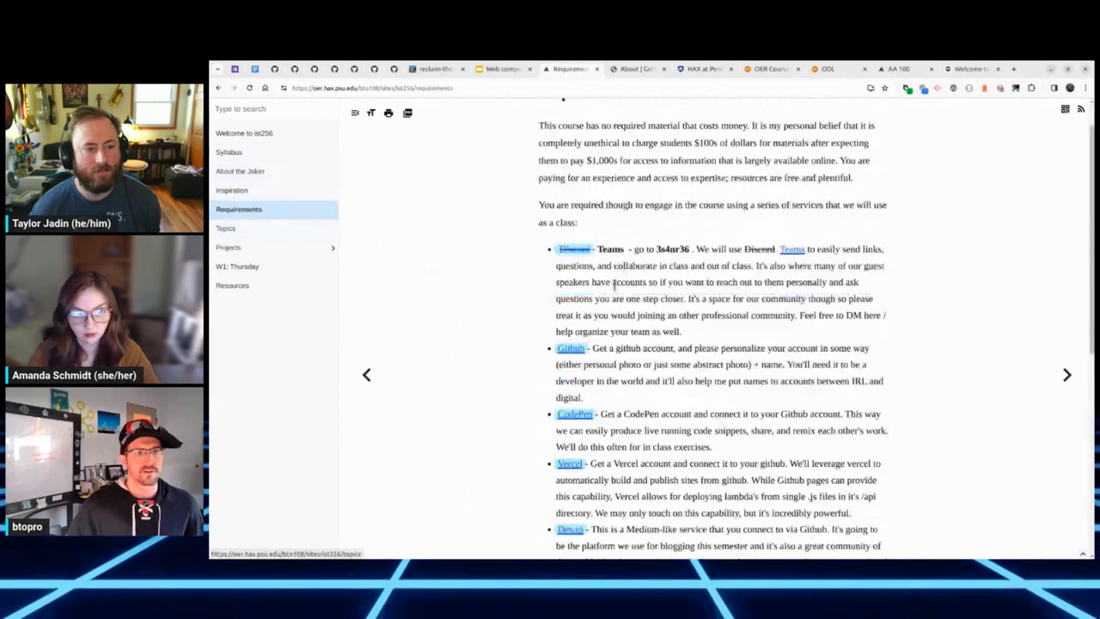
scroll(267, 236, down, 5)
click(291, 232)
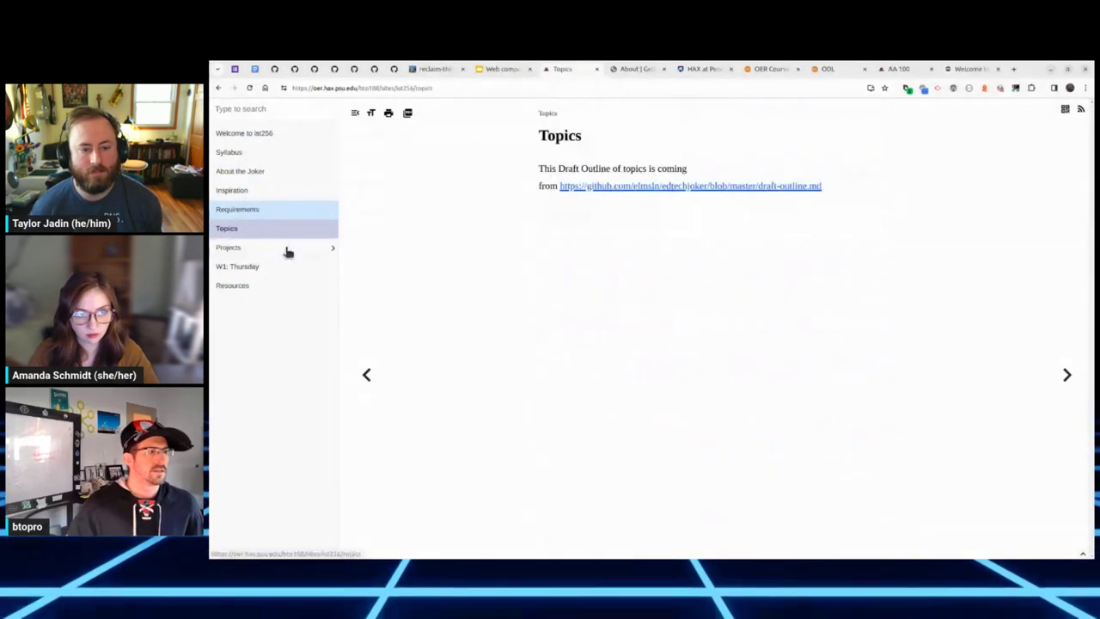
click(286, 249)
click(280, 273)
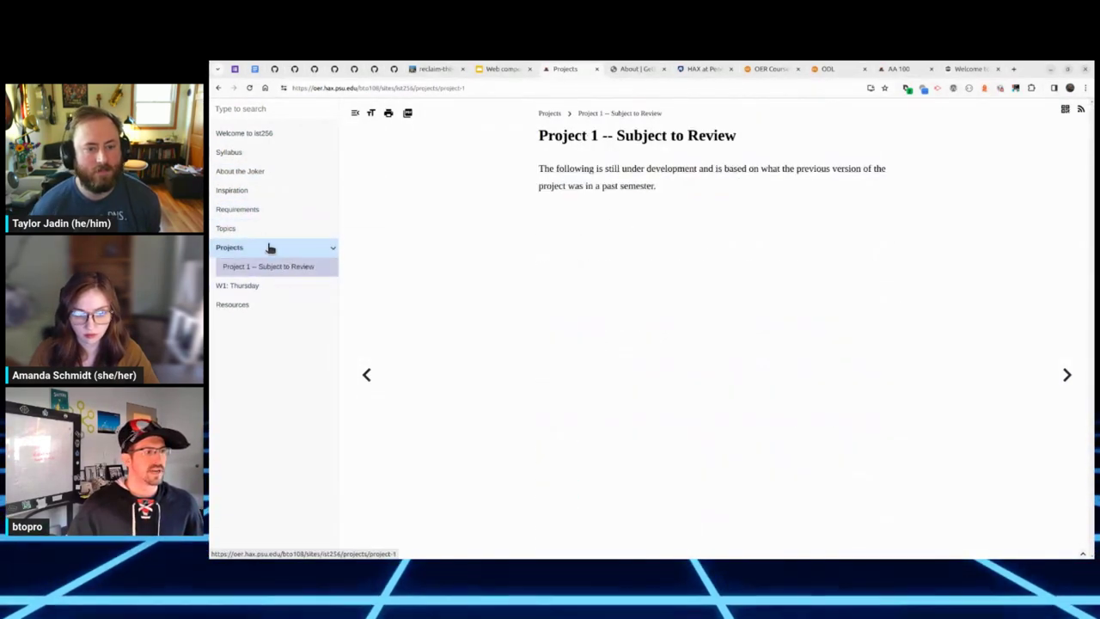
click(267, 230)
scroll(651, 403, down, 1)
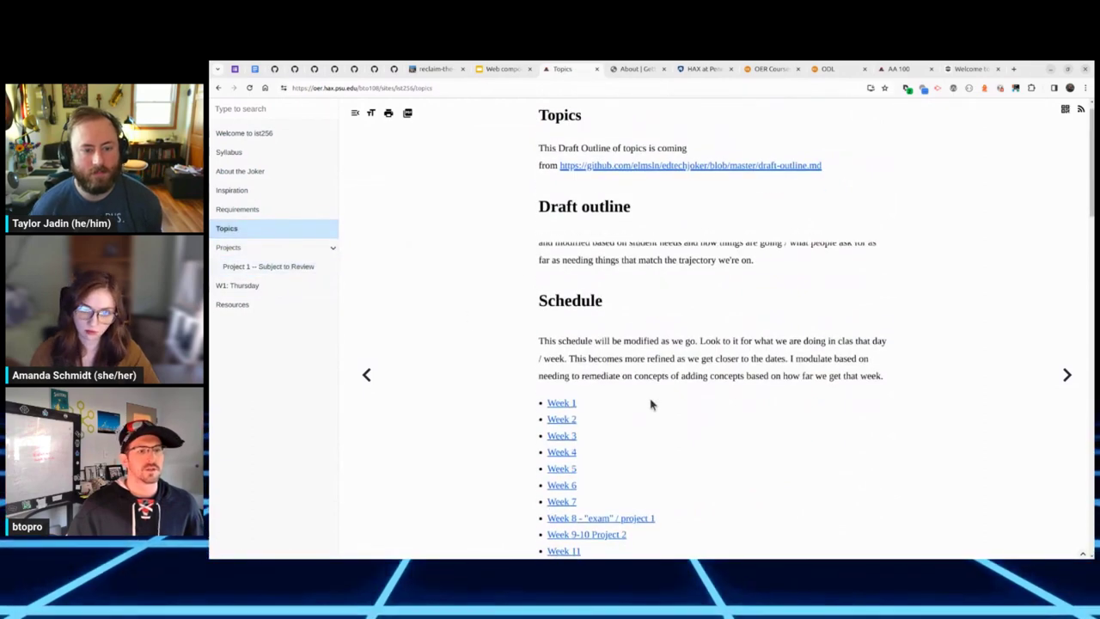
right_click(660, 328)
click(666, 316)
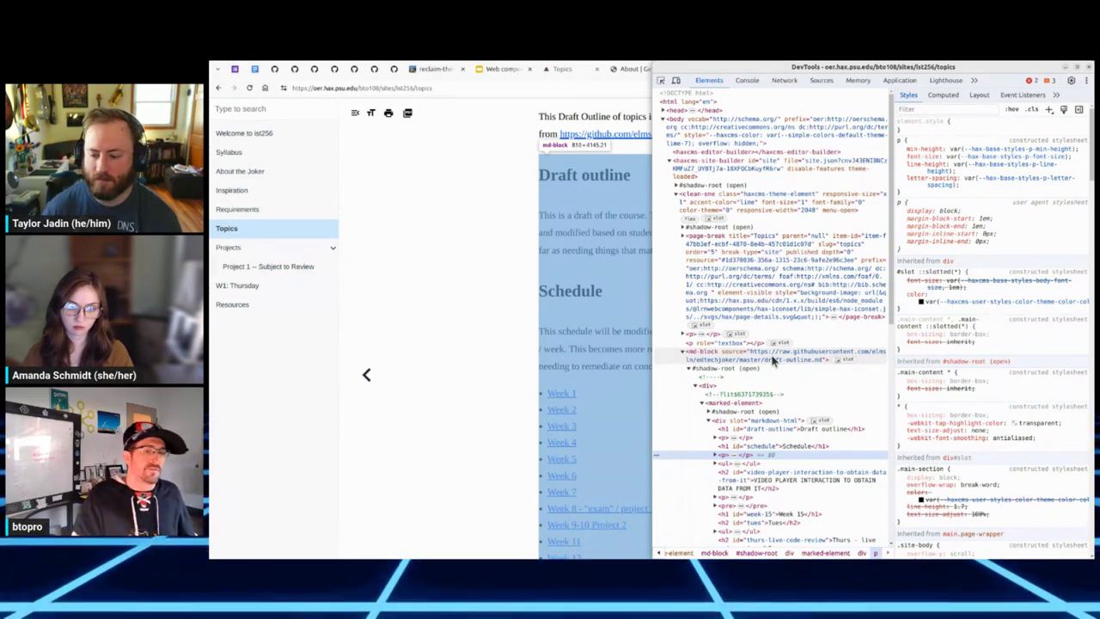
click(1088, 68)
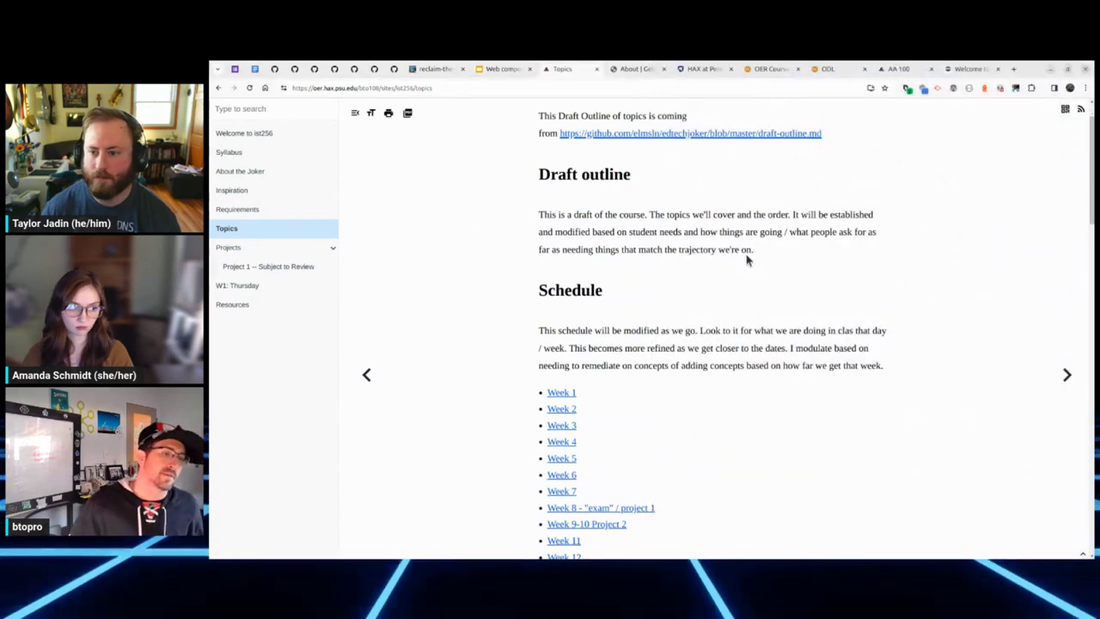
scroll(739, 258, down, 5)
scroll(718, 267, down, 10)
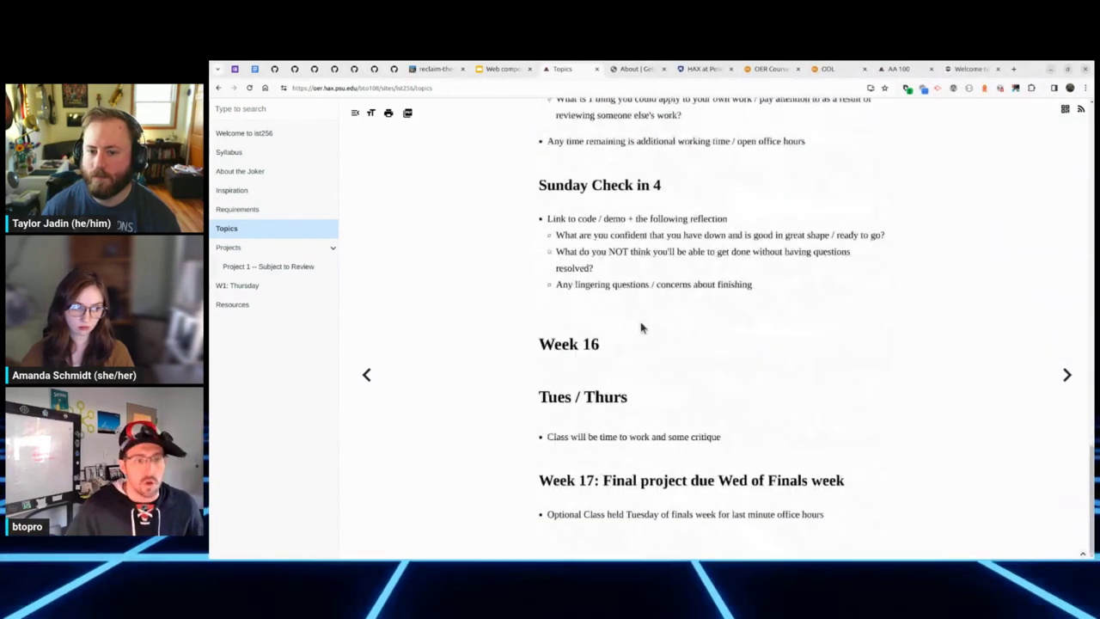
scroll(641, 326, up, 15)
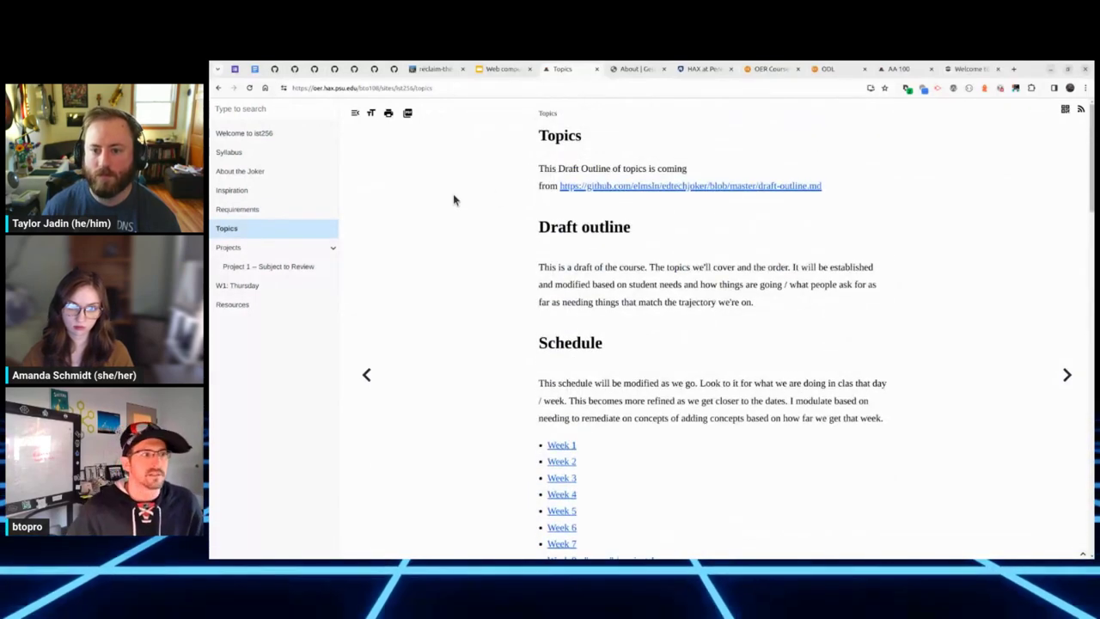
click(647, 70)
click(761, 70)
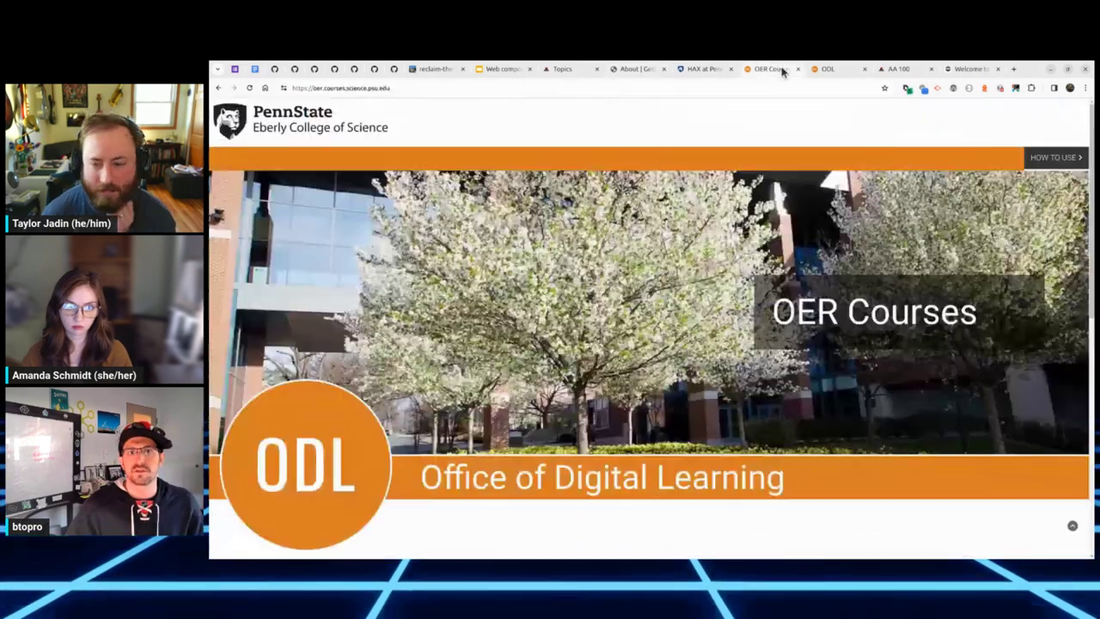
click(816, 70)
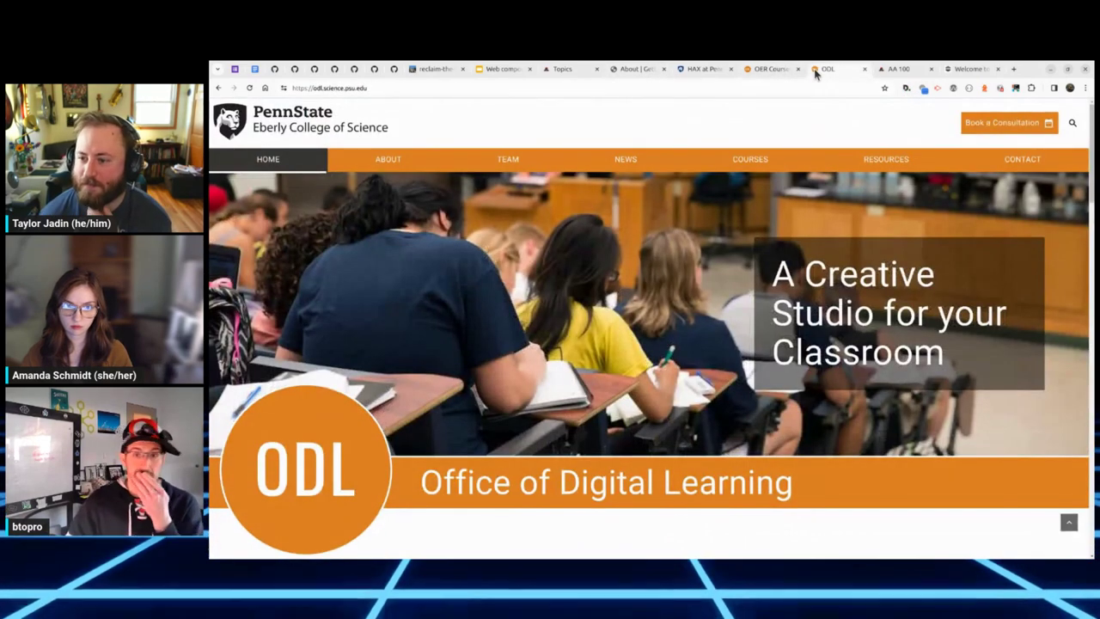
click(899, 69)
scroll(503, 300, down, 4)
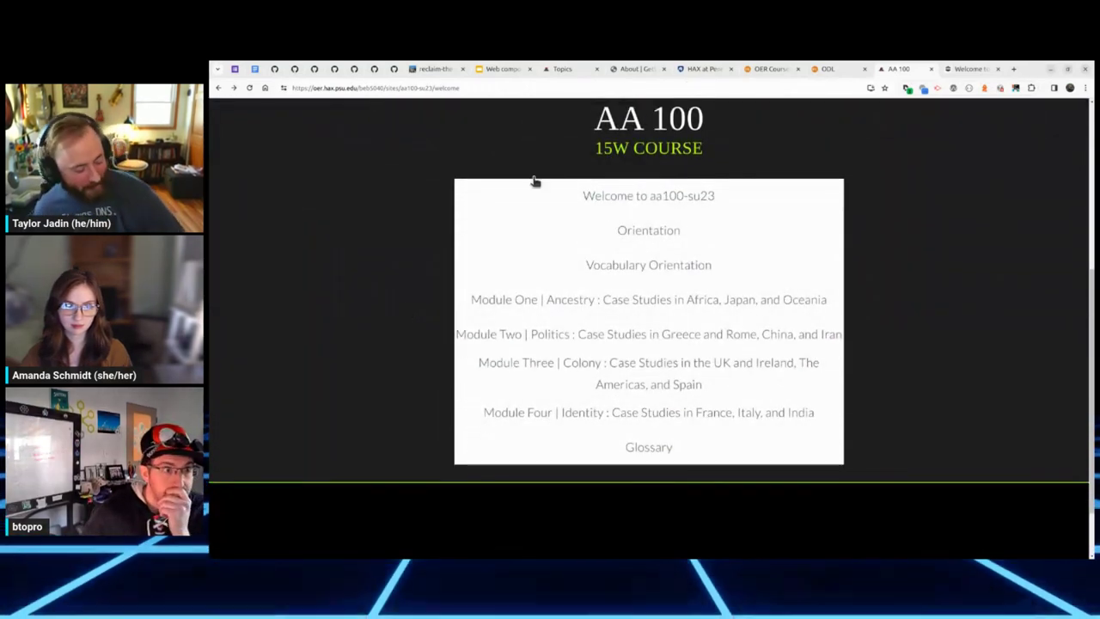
click(568, 70)
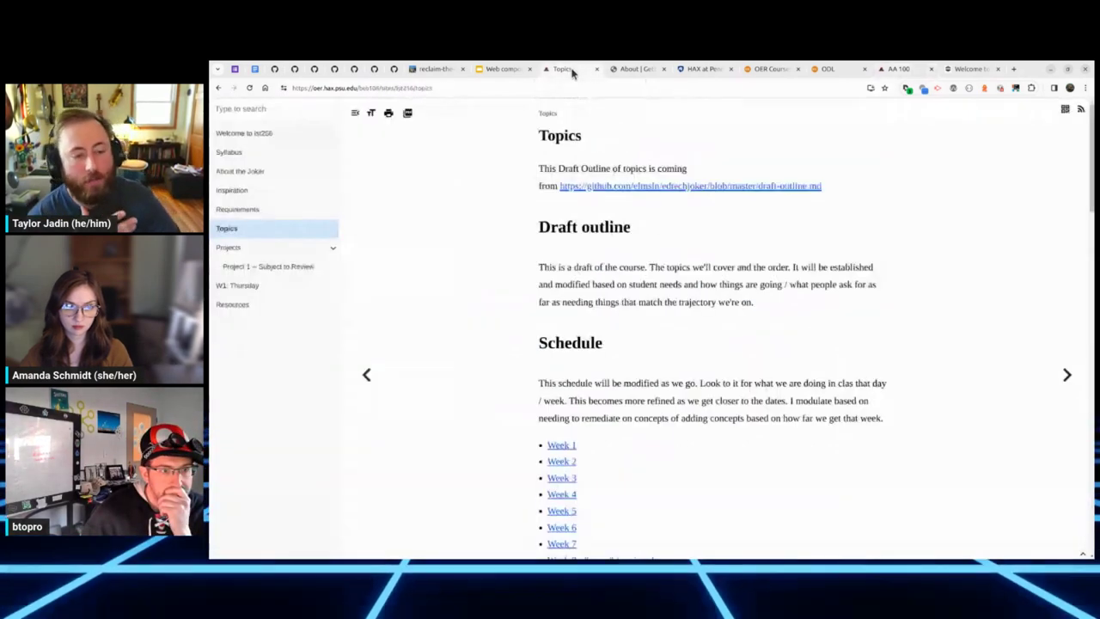
Step: Inspect the Topics page's md-block element in DevTools, then bring up the web components Storybook site
right_click(631, 355)
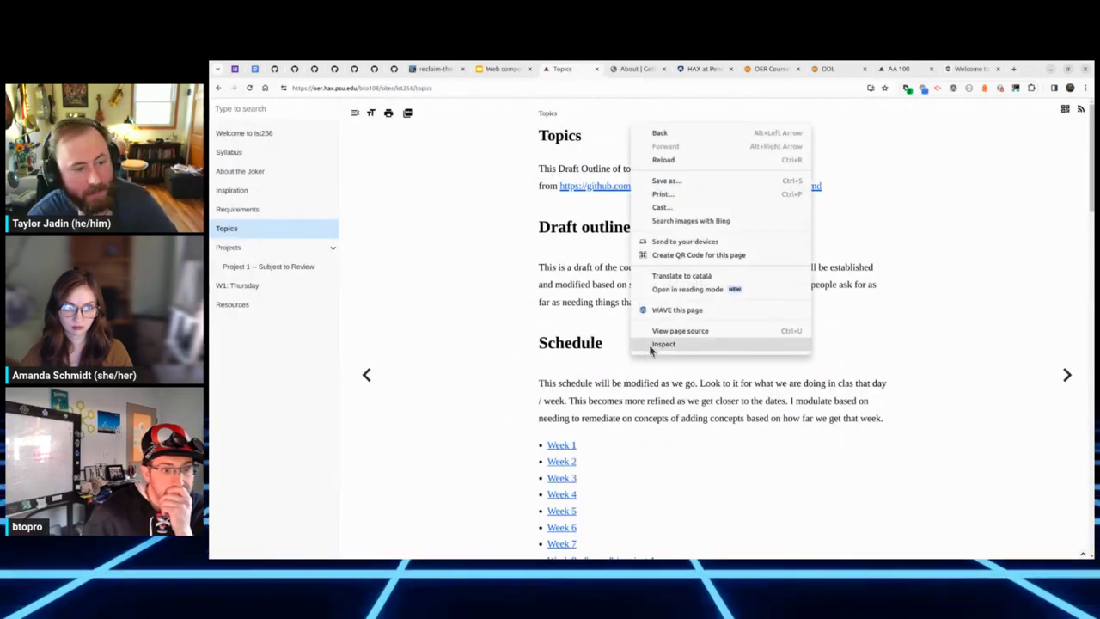
click(655, 344)
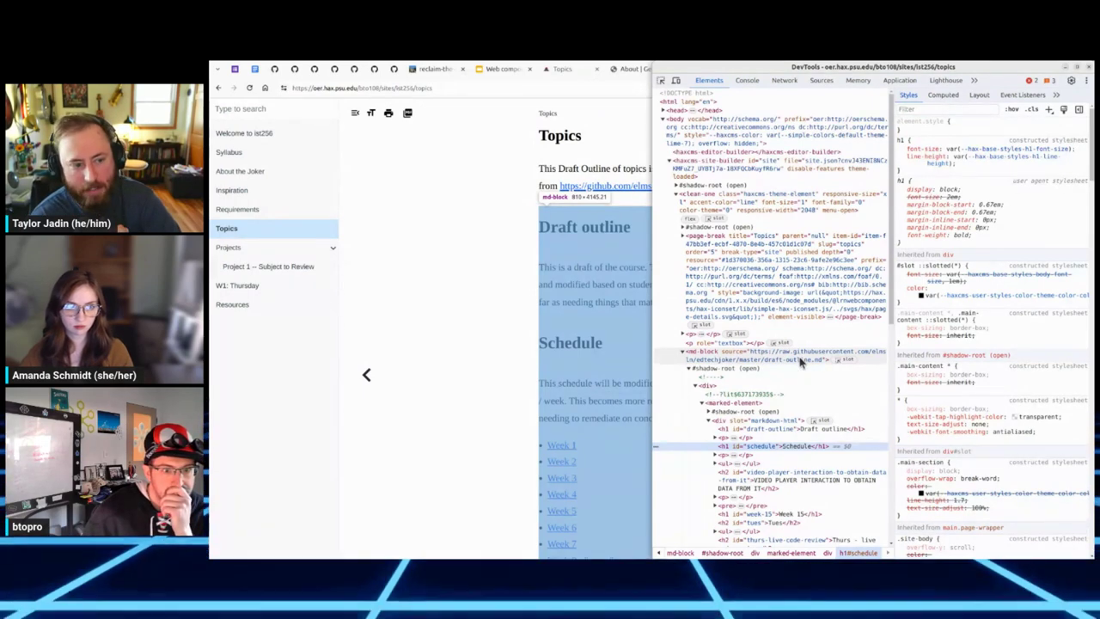
click(801, 361)
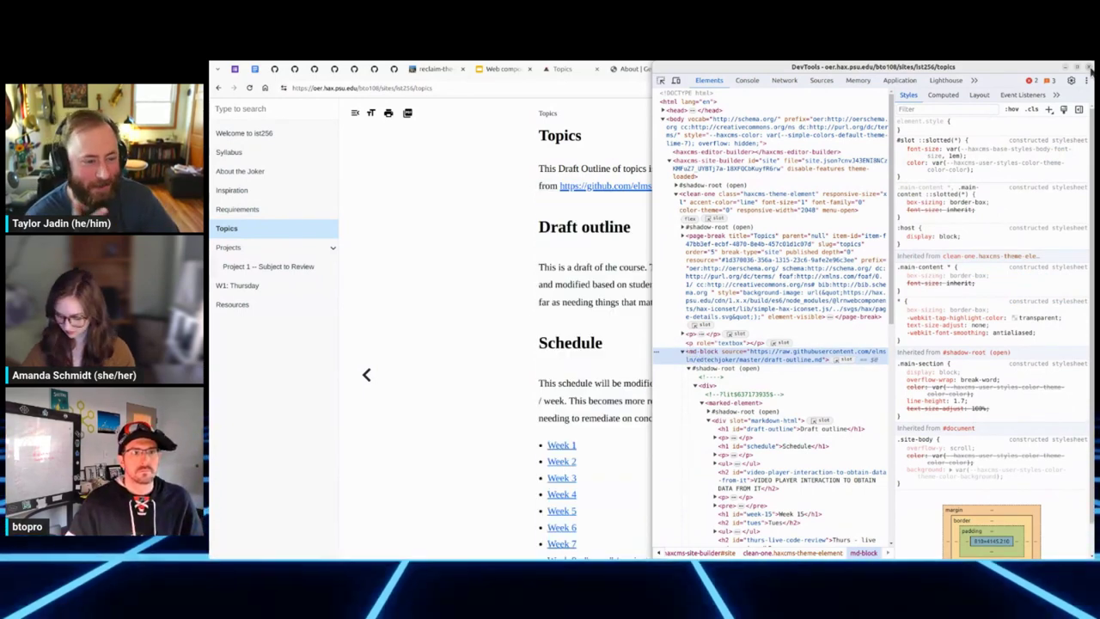
click(1088, 67)
click(636, 69)
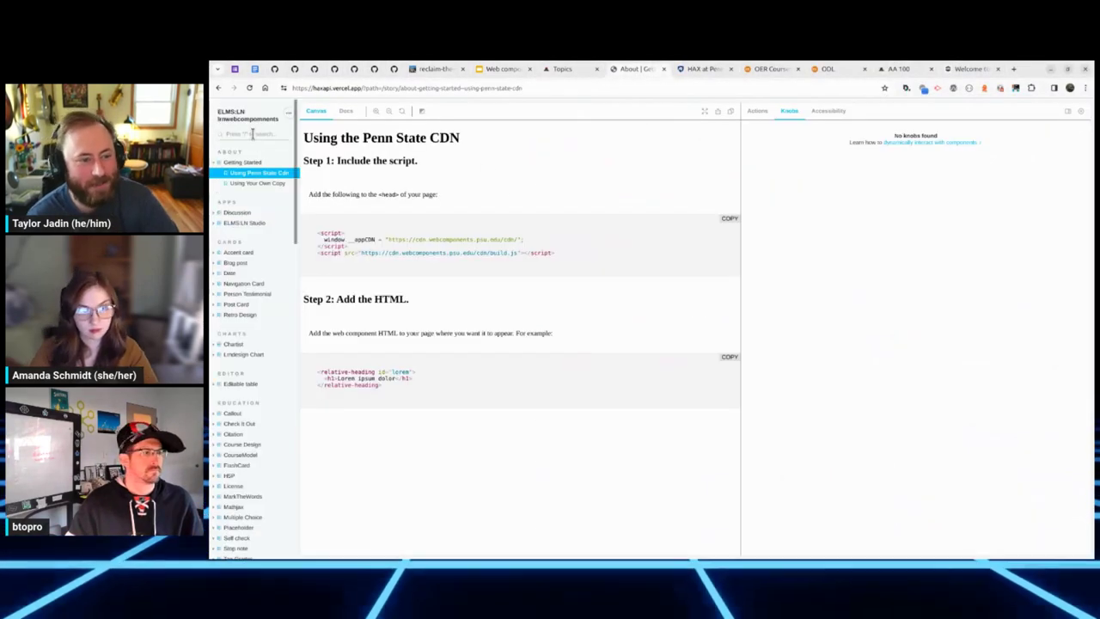
Step: Open the Md Block demo story and filter the Storybook component list to 'markdown'
click(250, 194)
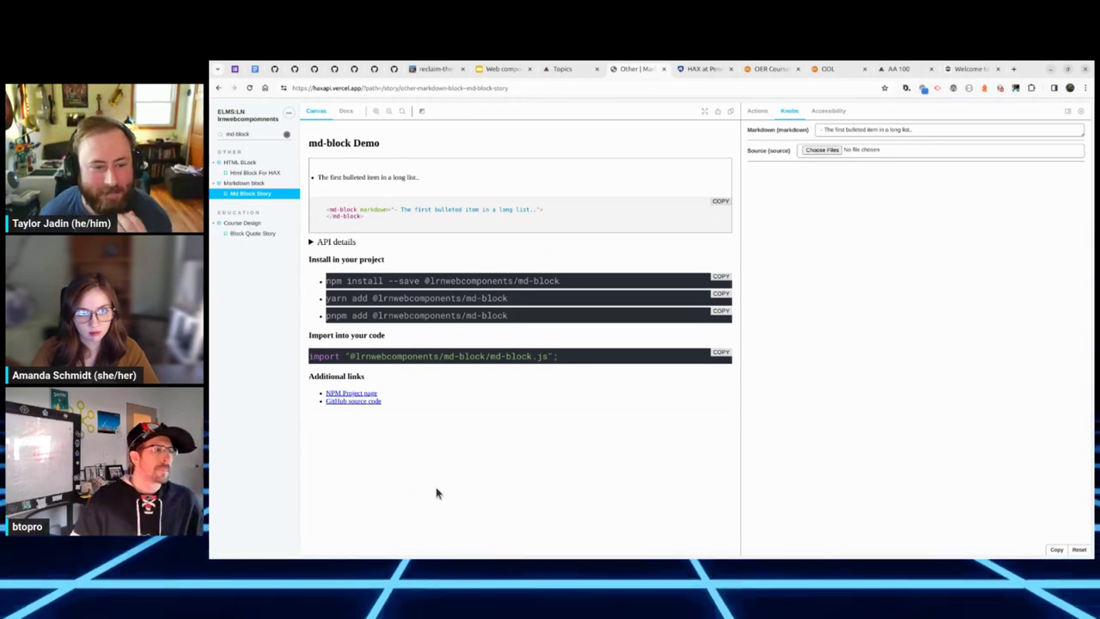
triple_click(246, 133)
text(markdown)
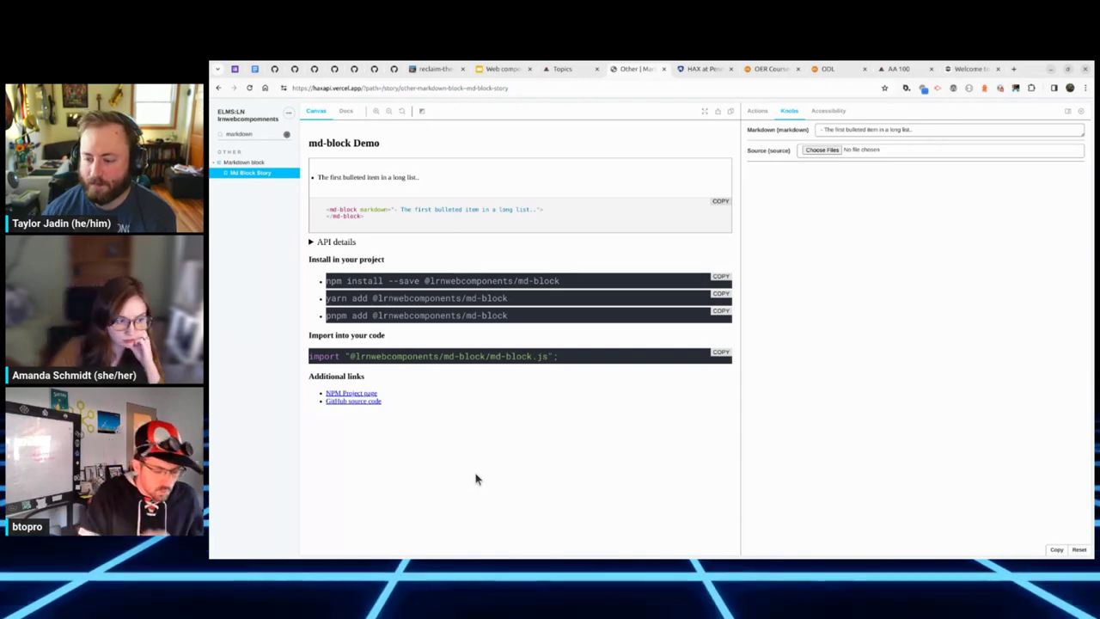
key(ctrl+t)
Step: Go to the Notion website, dismiss the Google sign-in prompt and scroll down the homepage
text(notion)
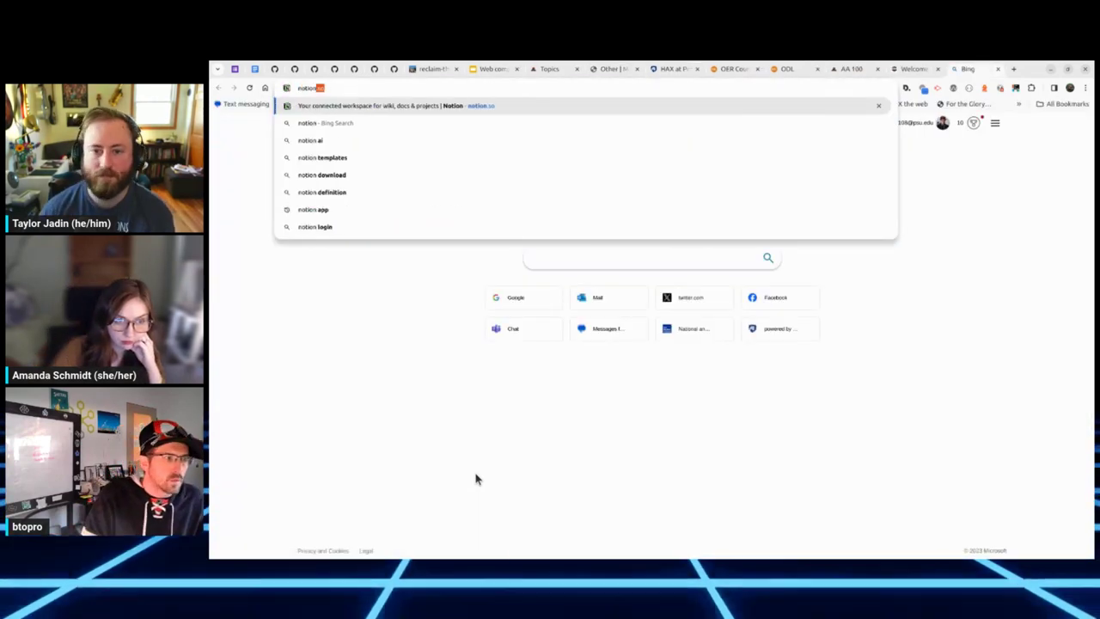
key(Return)
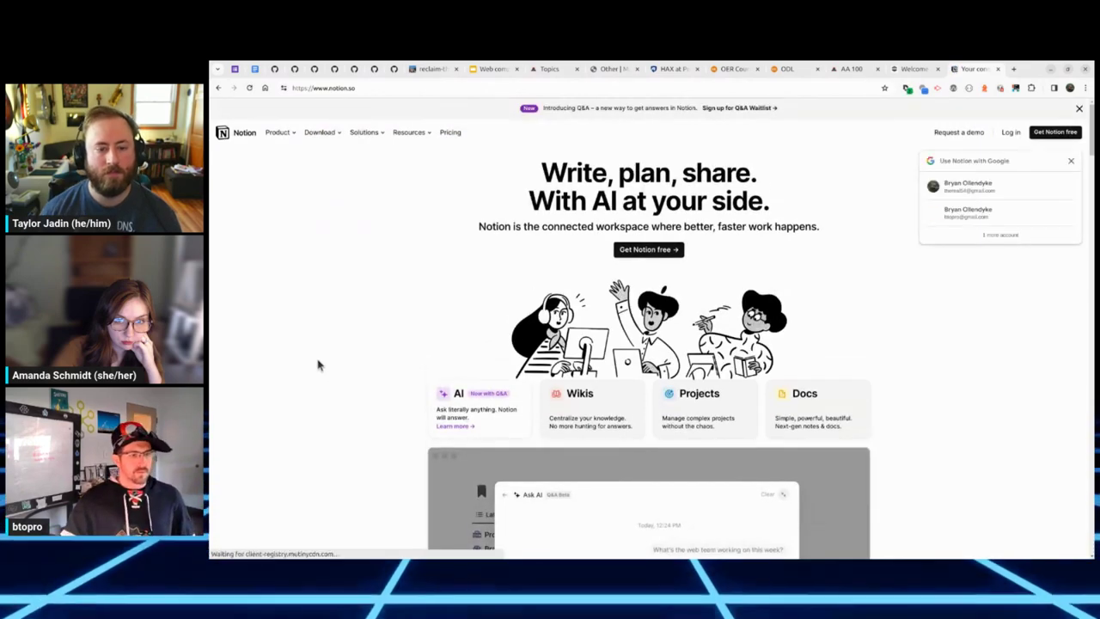
click(1071, 160)
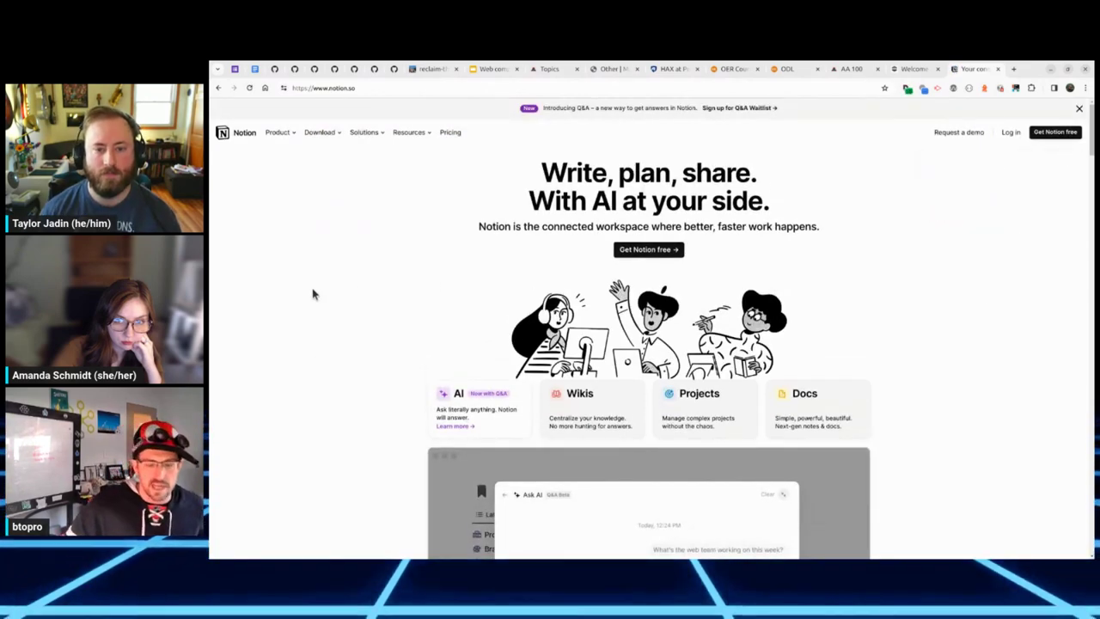
scroll(361, 285, down, 3)
scroll(357, 285, down, 3)
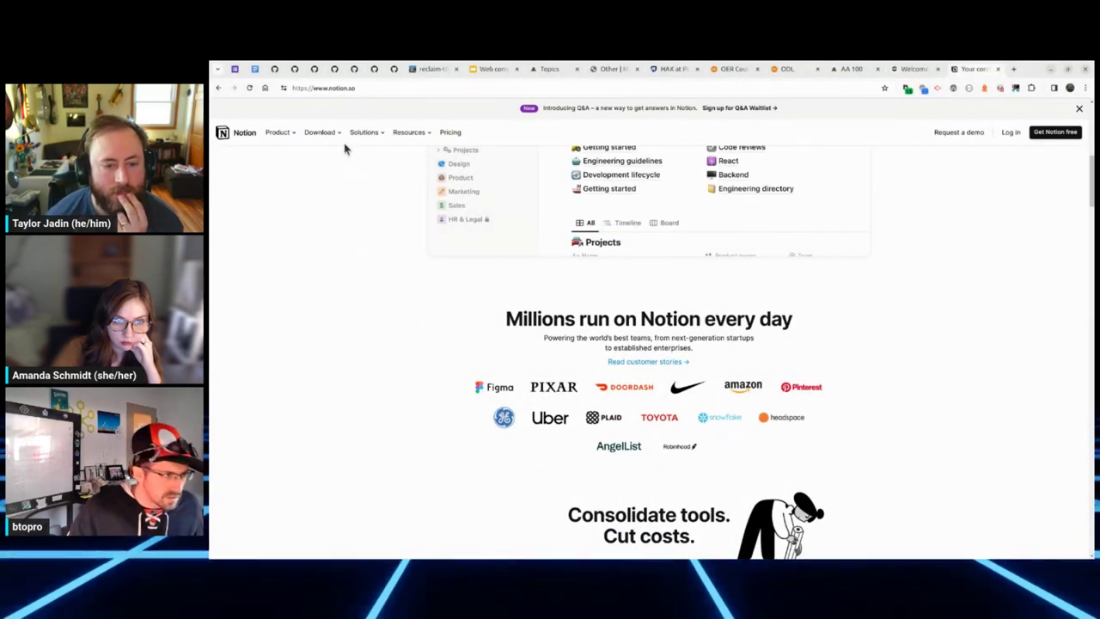
Step: Check the clipboard history, then select the page address to enter a new one
click(350, 89)
click(373, 347)
key(ctrl+shift+v)
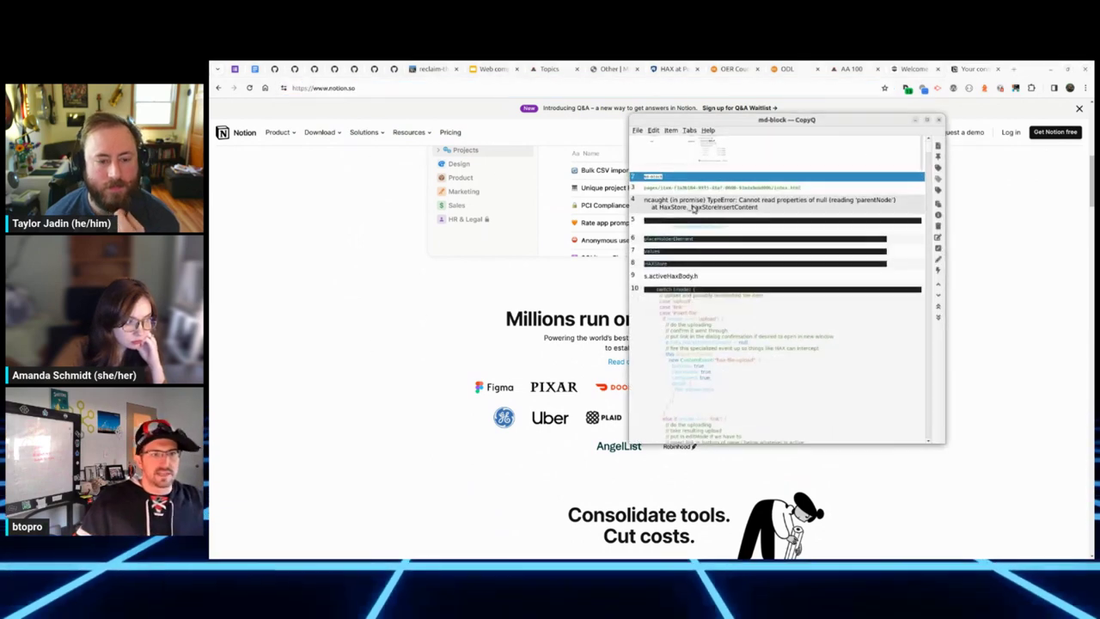
key(Escape)
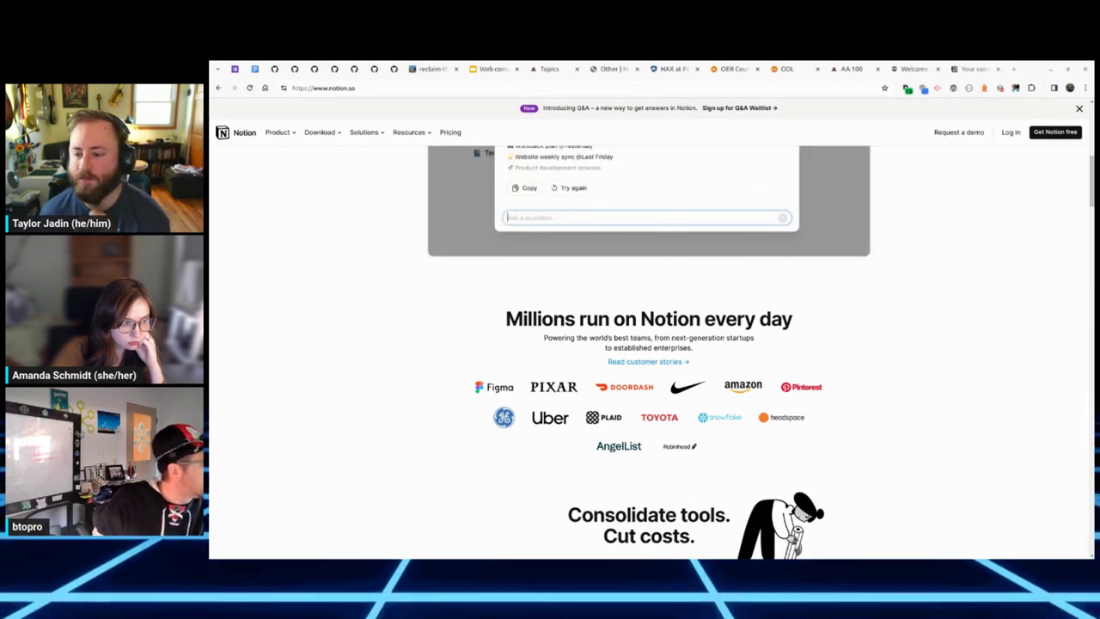
click(368, 90)
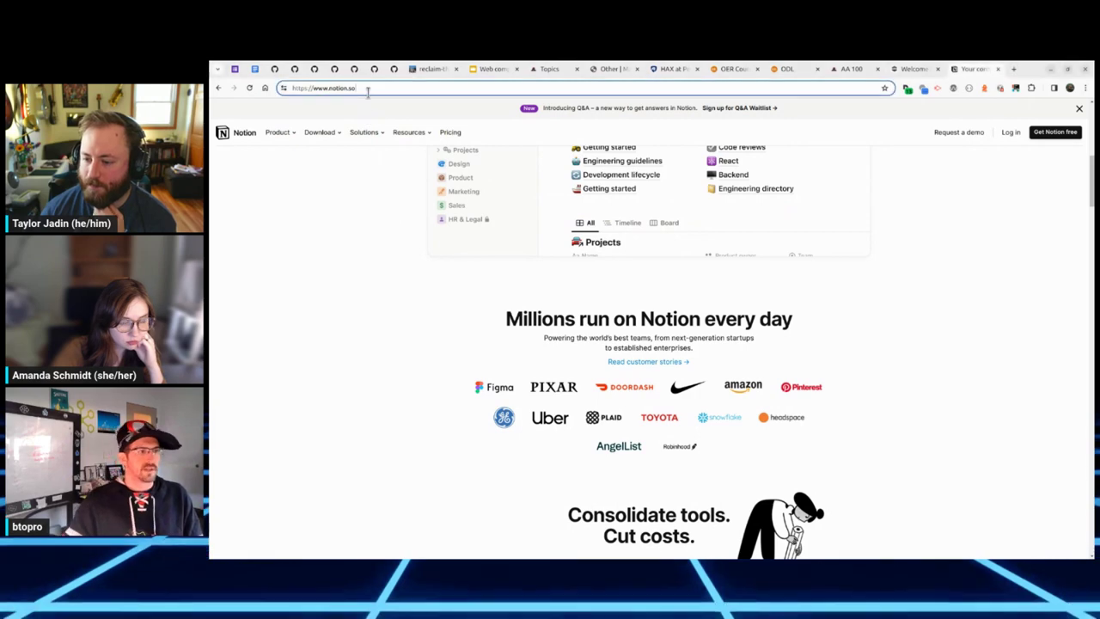
Step: Open the dart-100-notion GitHub repository and browse the Font Fusion and Gunta Stözel course folders
text(github.com/)
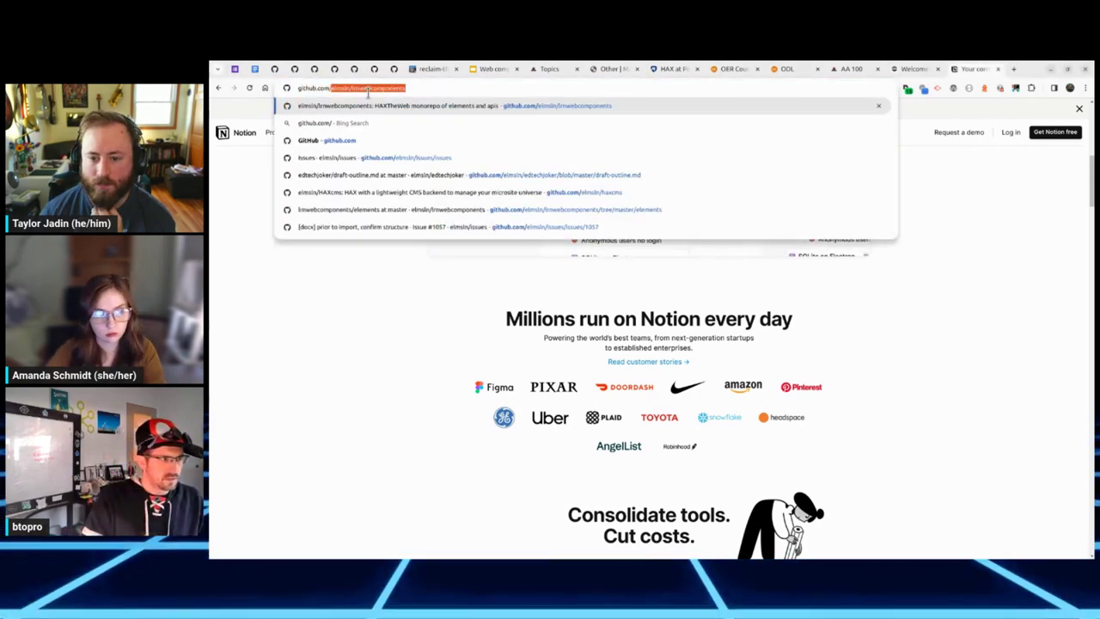
text(ben)
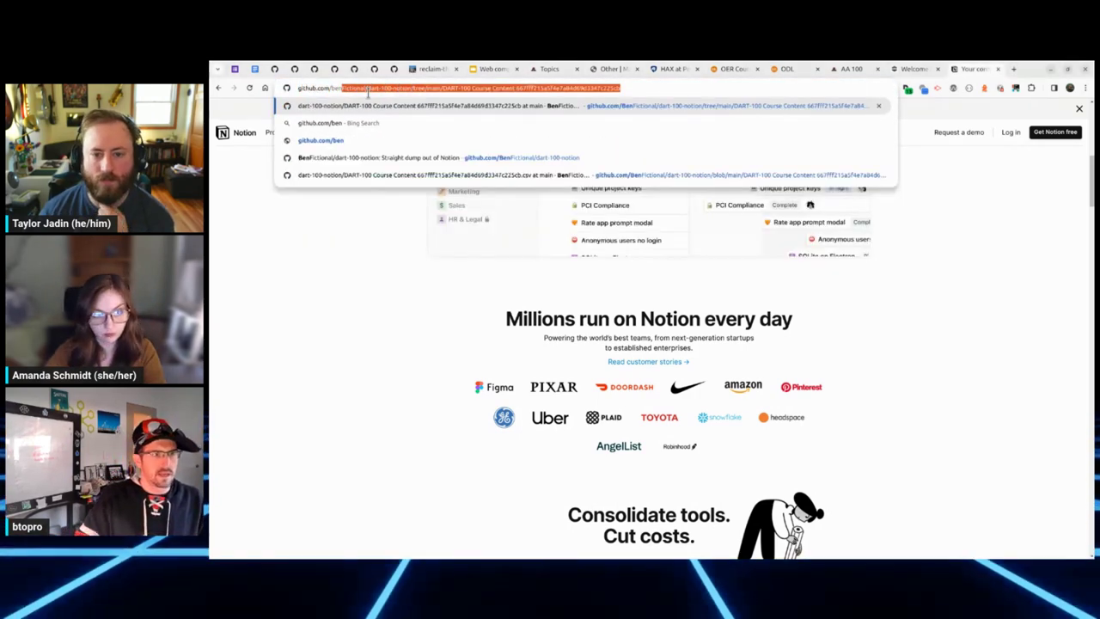
key(Down)
key(Down)
key(Down)
key(Return)
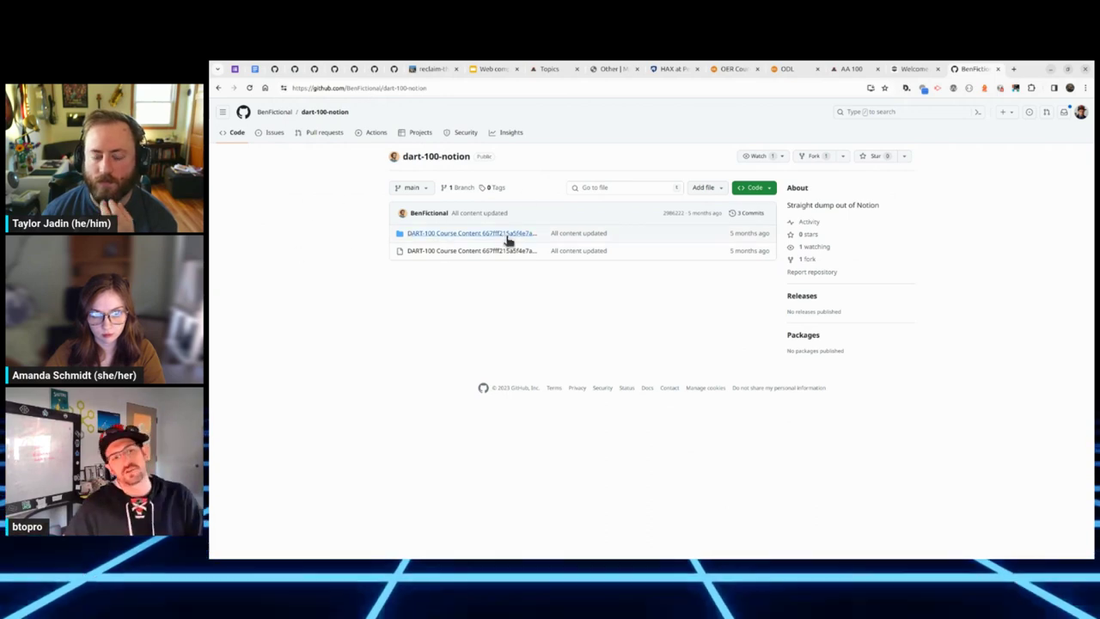
click(425, 233)
click(437, 315)
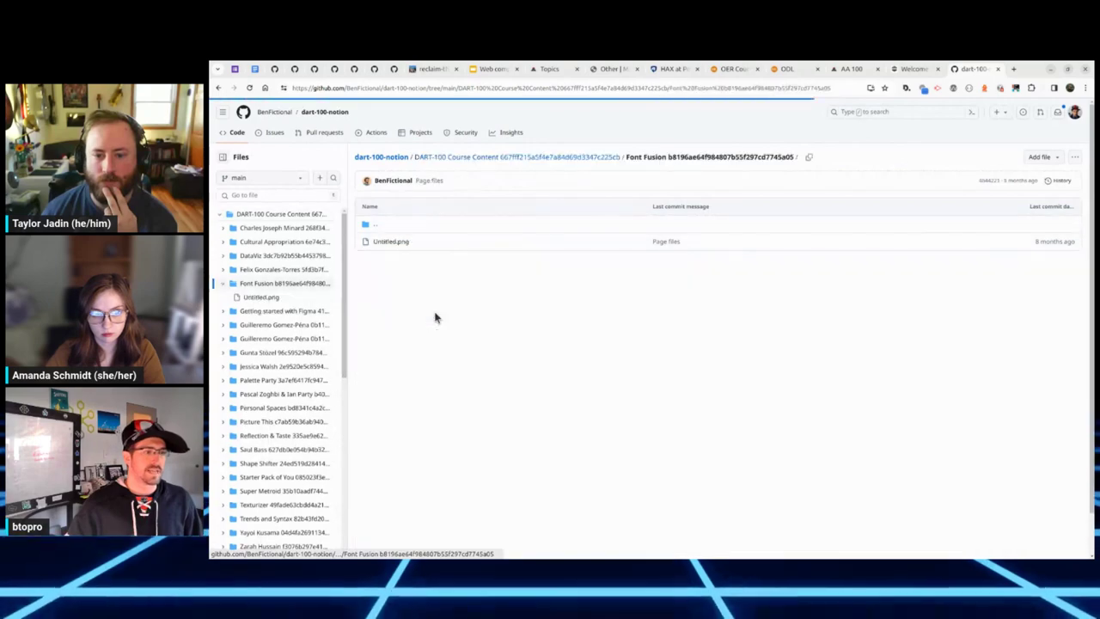
key(alt+Left)
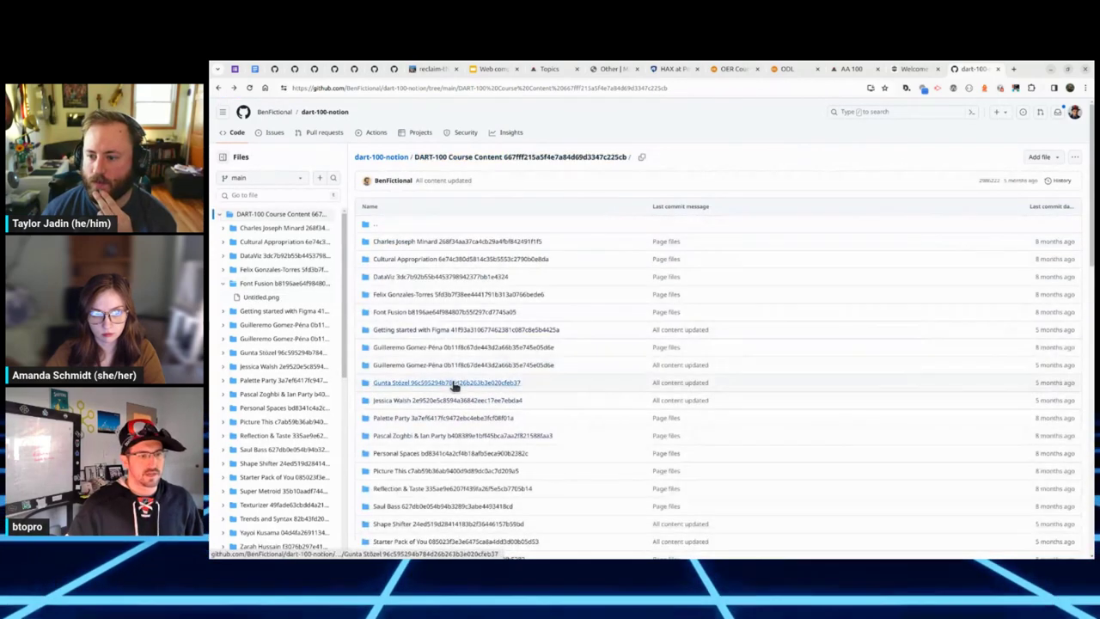
click(453, 384)
key(alt+Left)
Step: Read the Saul Bass markdown file, return to the repo root, copy its address, and switch to HAX
scroll(478, 444, down, 5)
scroll(478, 444, down, 5)
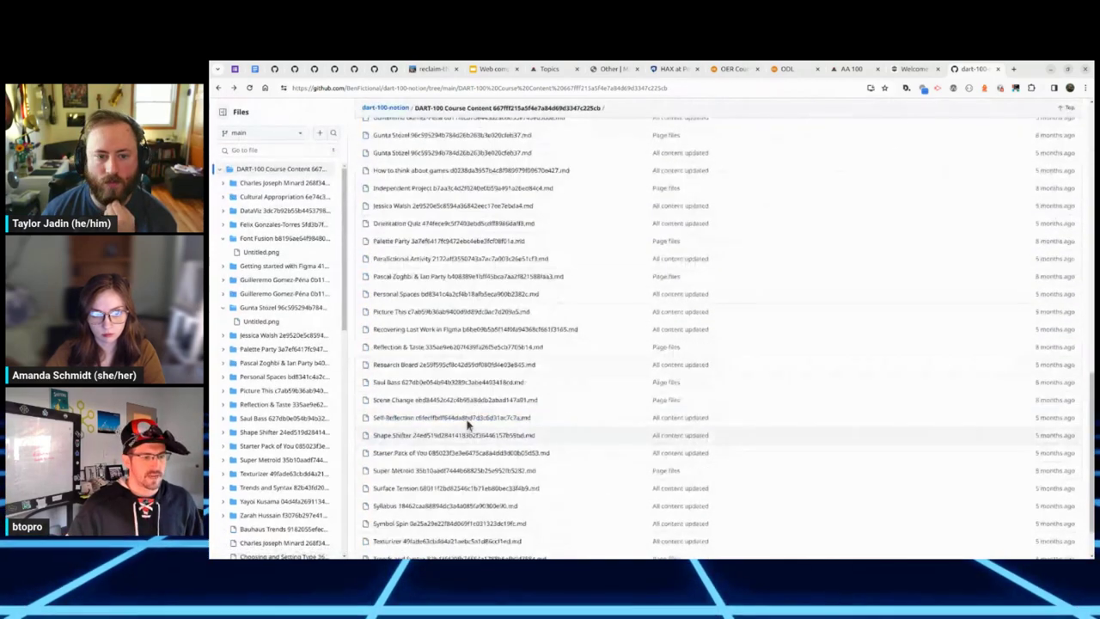
click(471, 388)
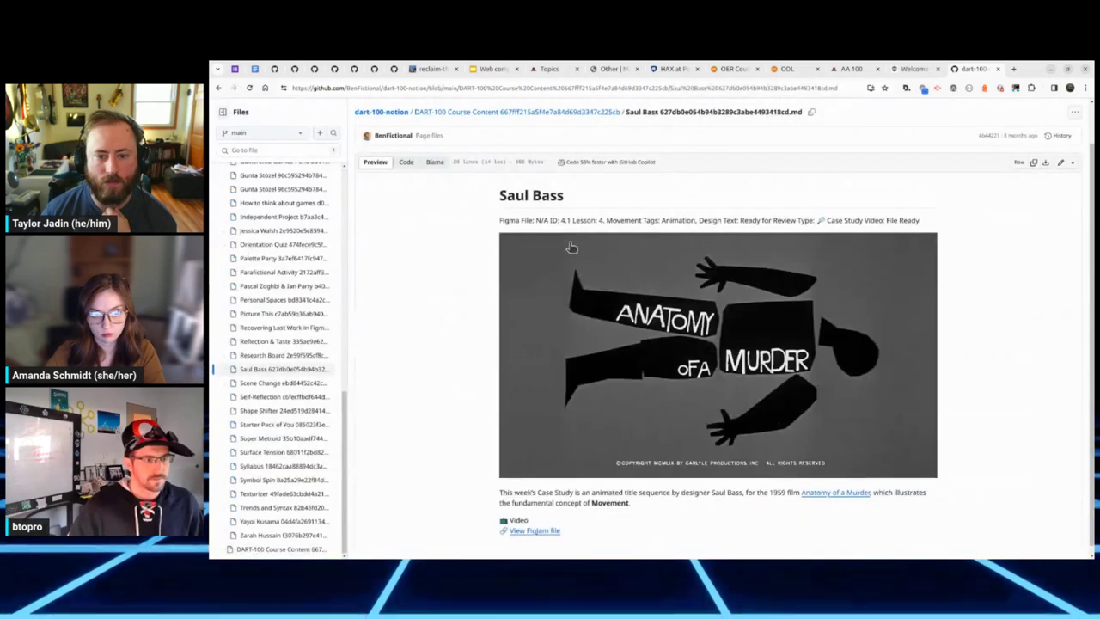
scroll(619, 422, down, 1)
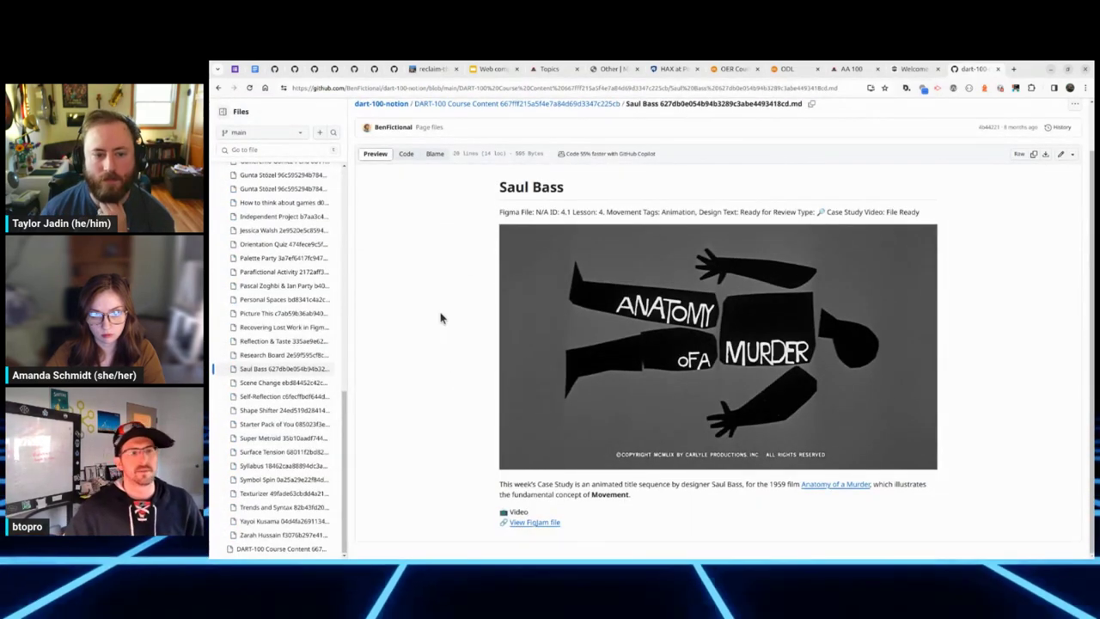
scroll(440, 318, up, 1)
key(alt+Left)
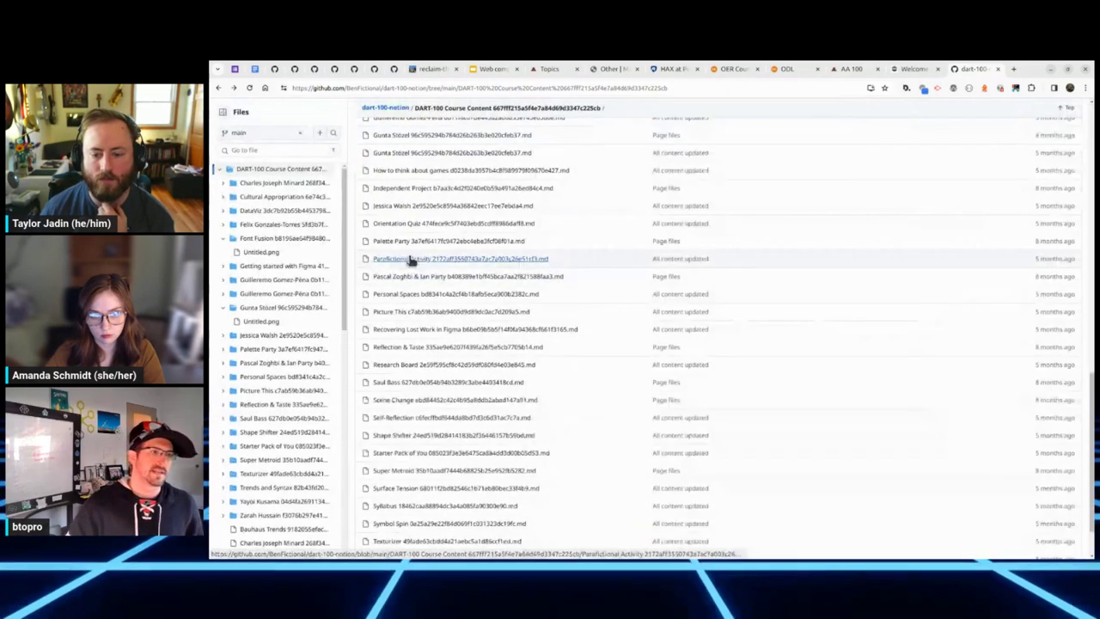
key(alt+Left)
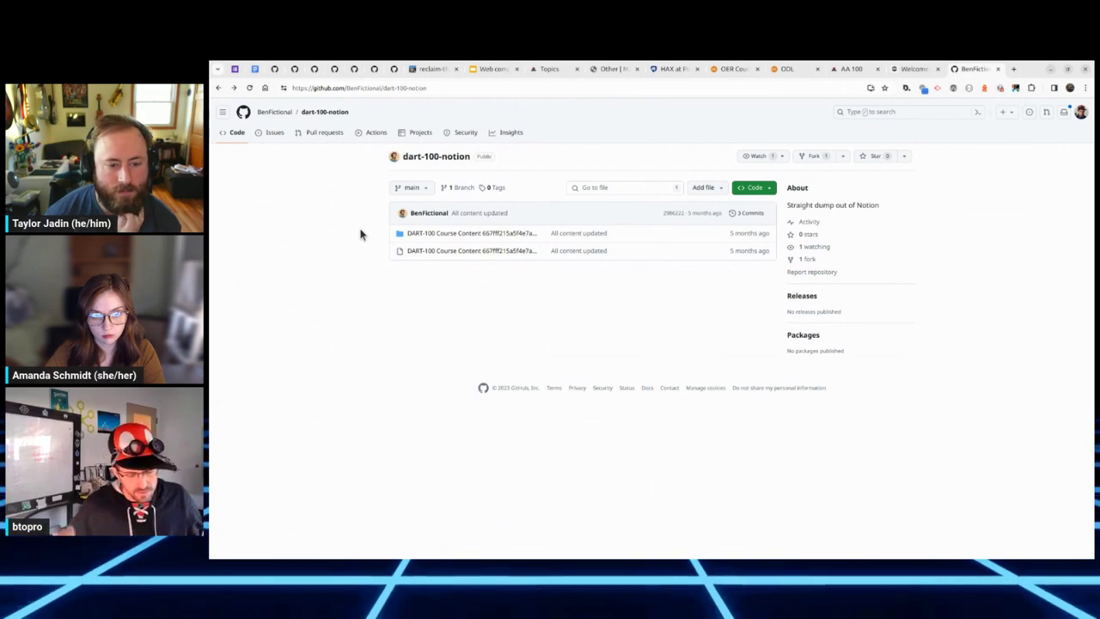
click(382, 88)
key(ctrl+c)
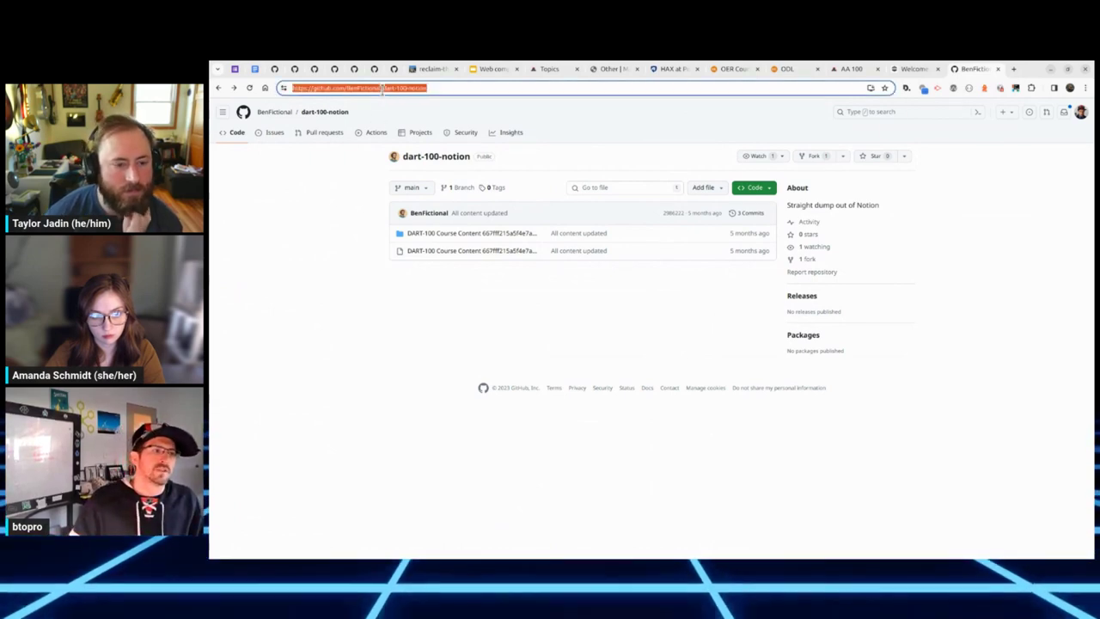
click(326, 245)
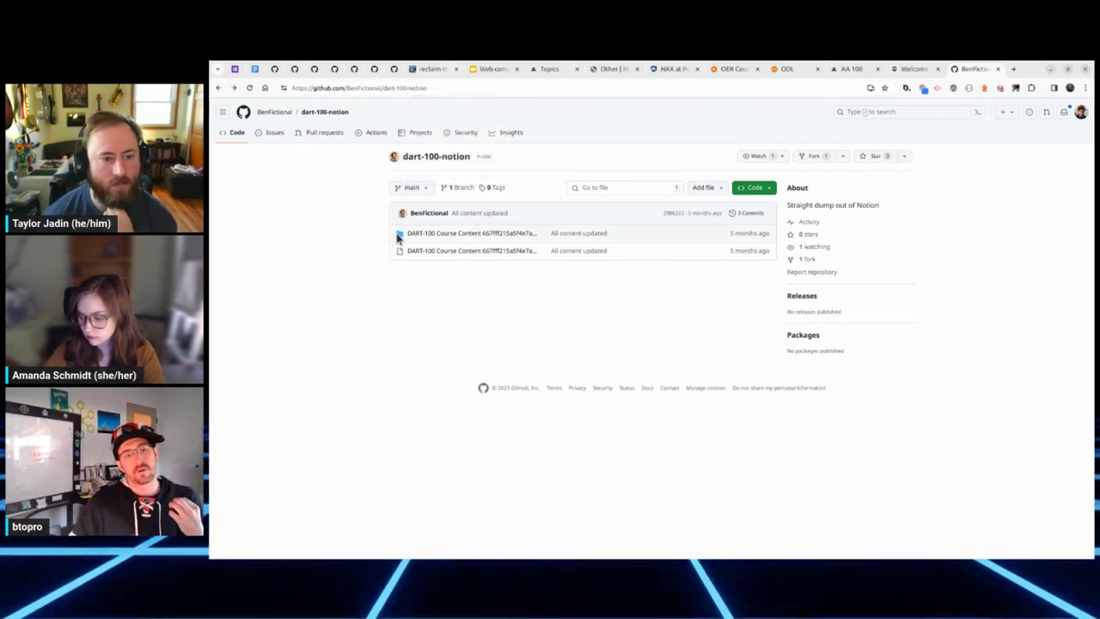
click(421, 71)
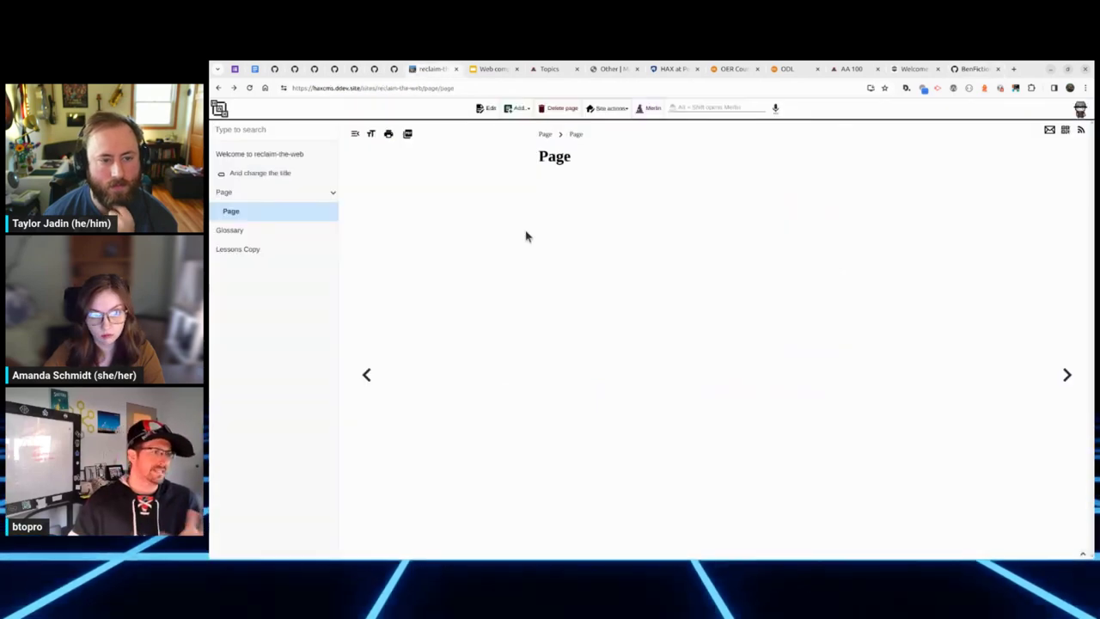
Step: Start a Notion import from the HAX home using the pasted dart-100-notion repository address
click(219, 109)
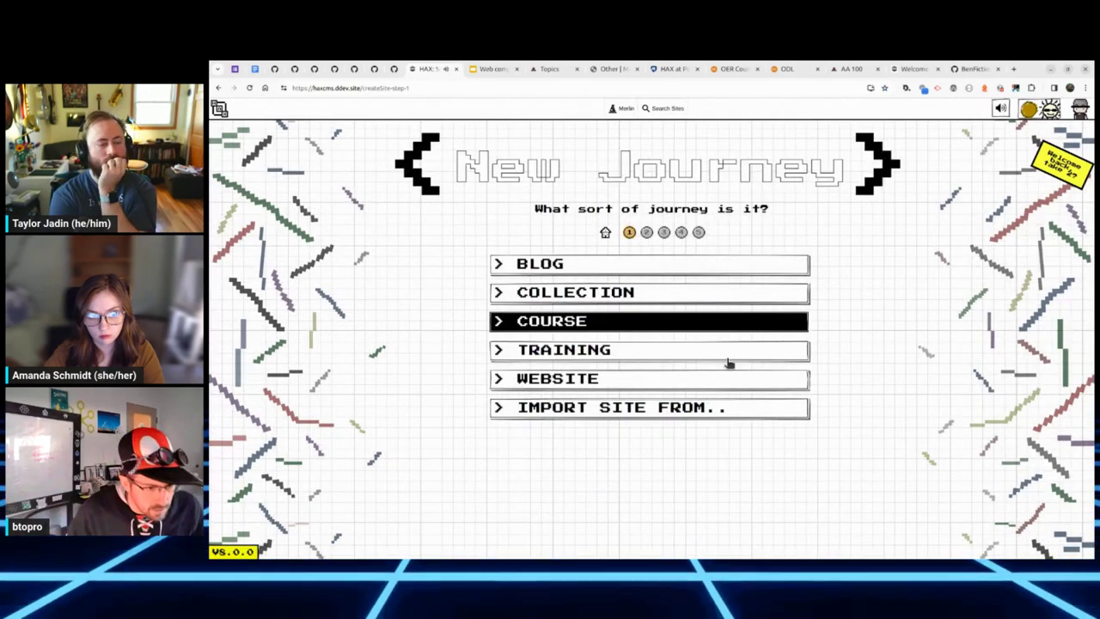
click(721, 409)
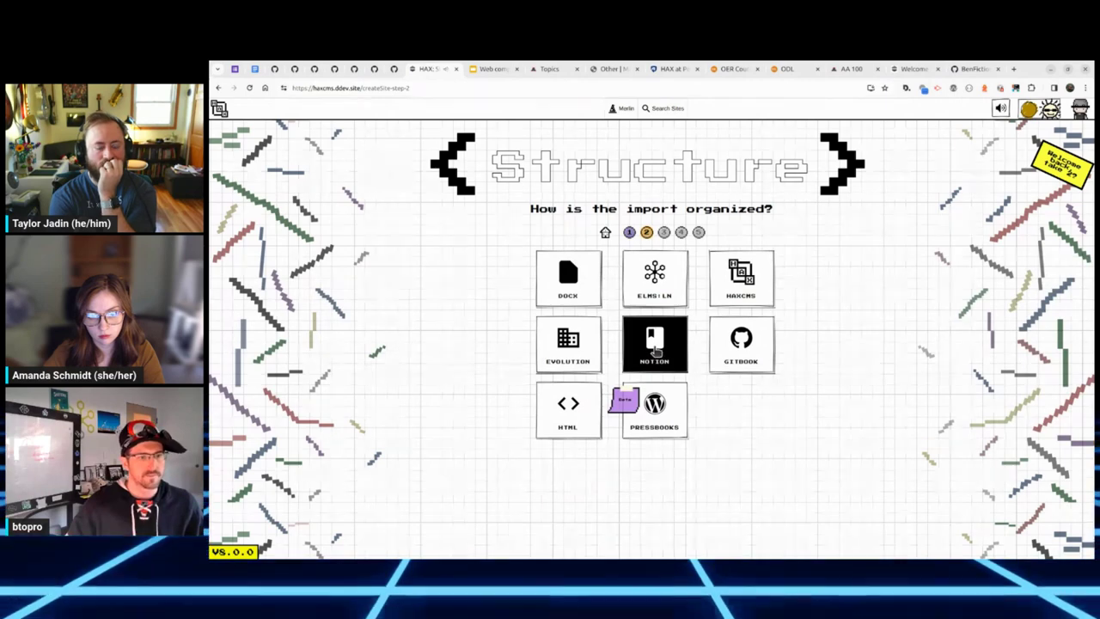
right_click(469, 349)
click(416, 346)
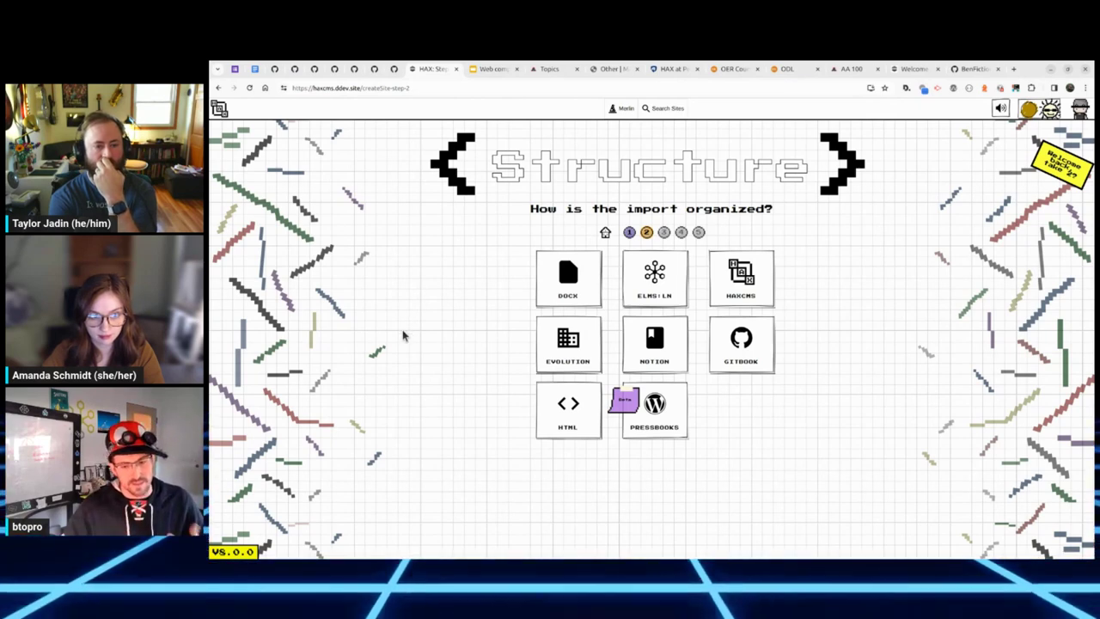
click(655, 344)
key(ctrl+v)
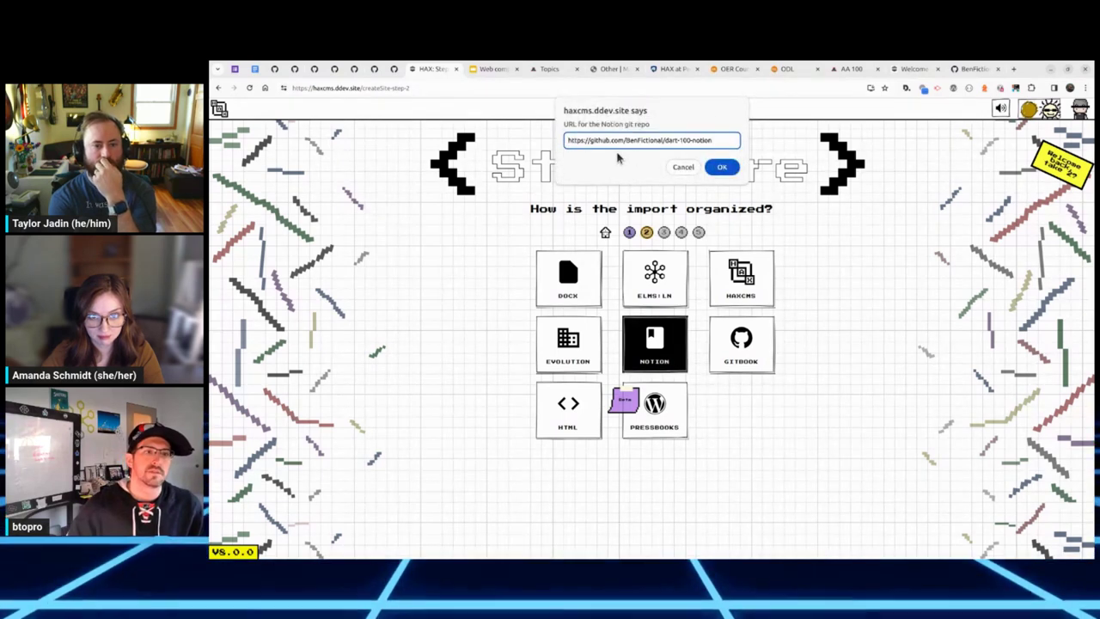
click(732, 169)
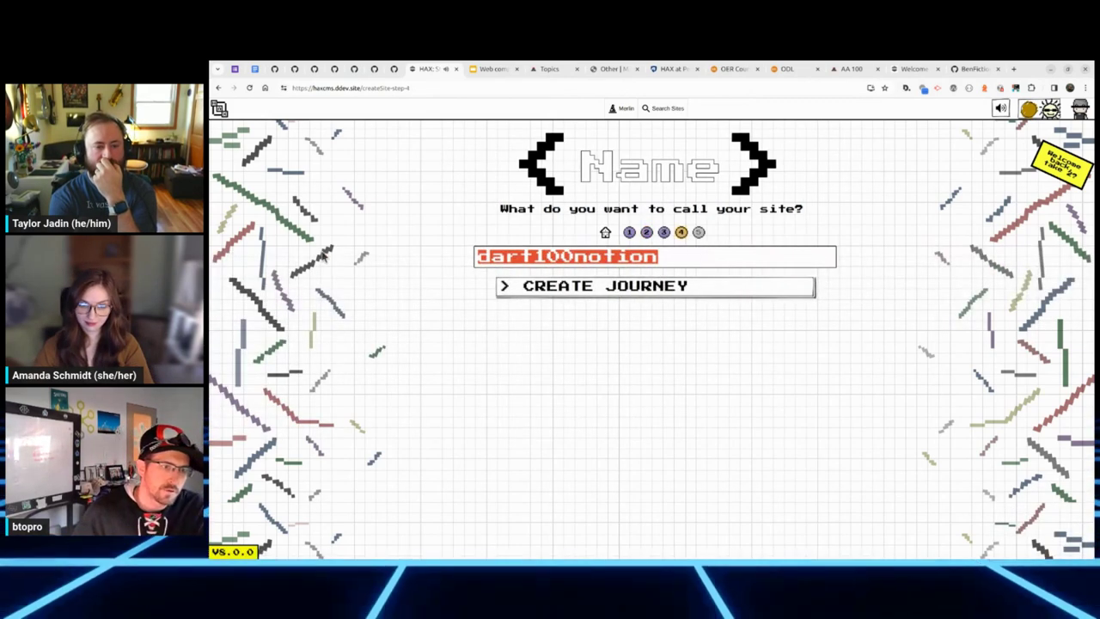
Step: Name the imported site dart100notionvcb, build it and open it
text(vcb)
click(643, 287)
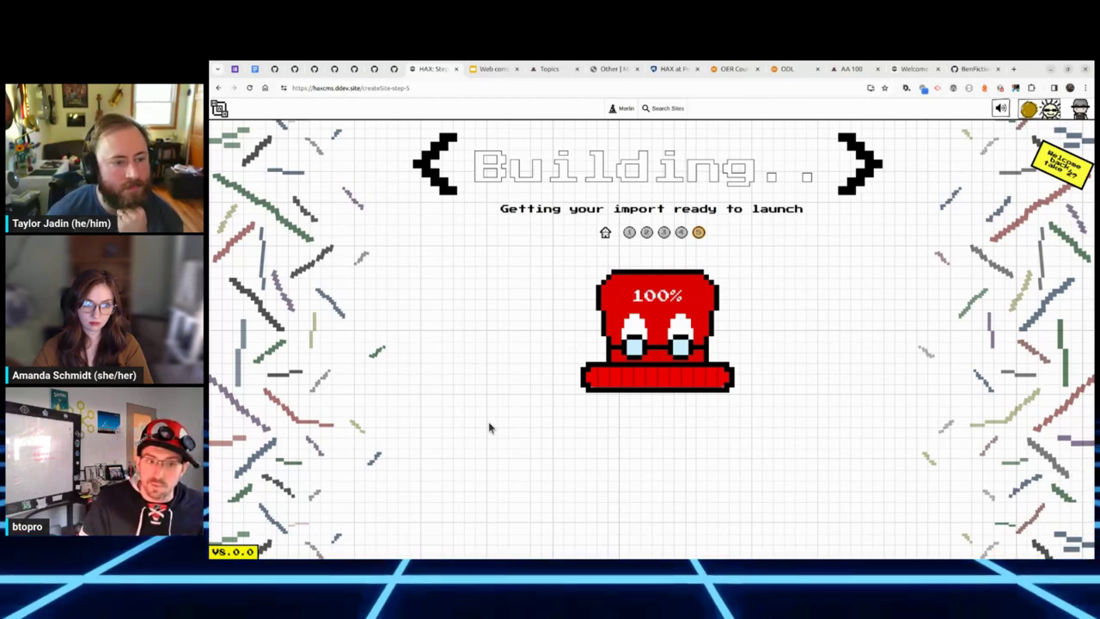
click(643, 377)
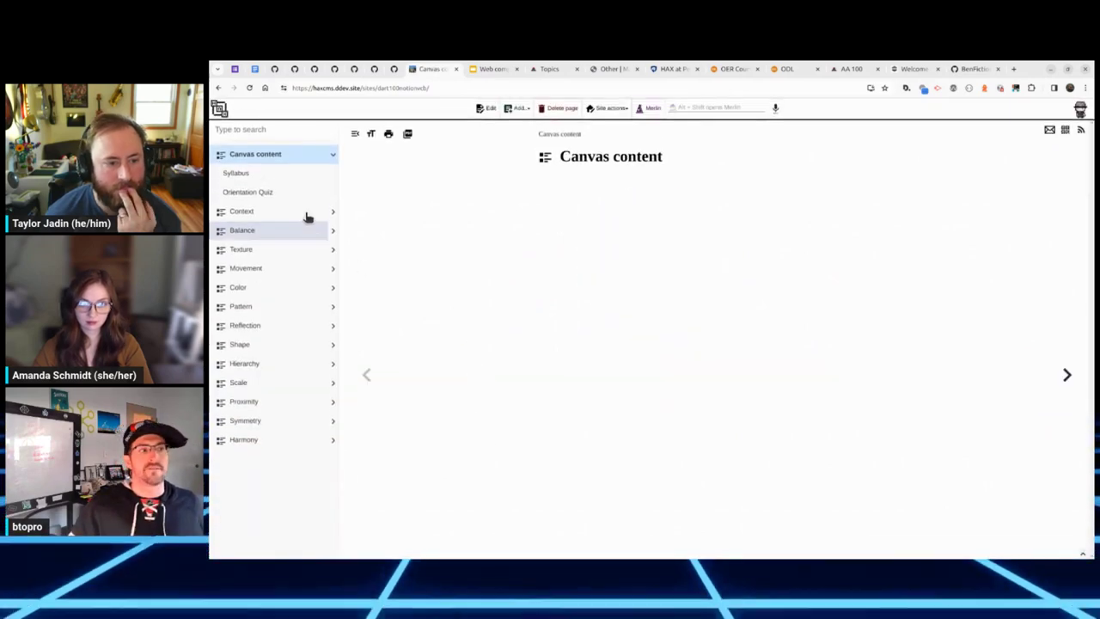
Step: Browse the Orientation Quiz, Balance, Gunta Stözel and Shape Shifter pages, ending on Texturizer
click(291, 201)
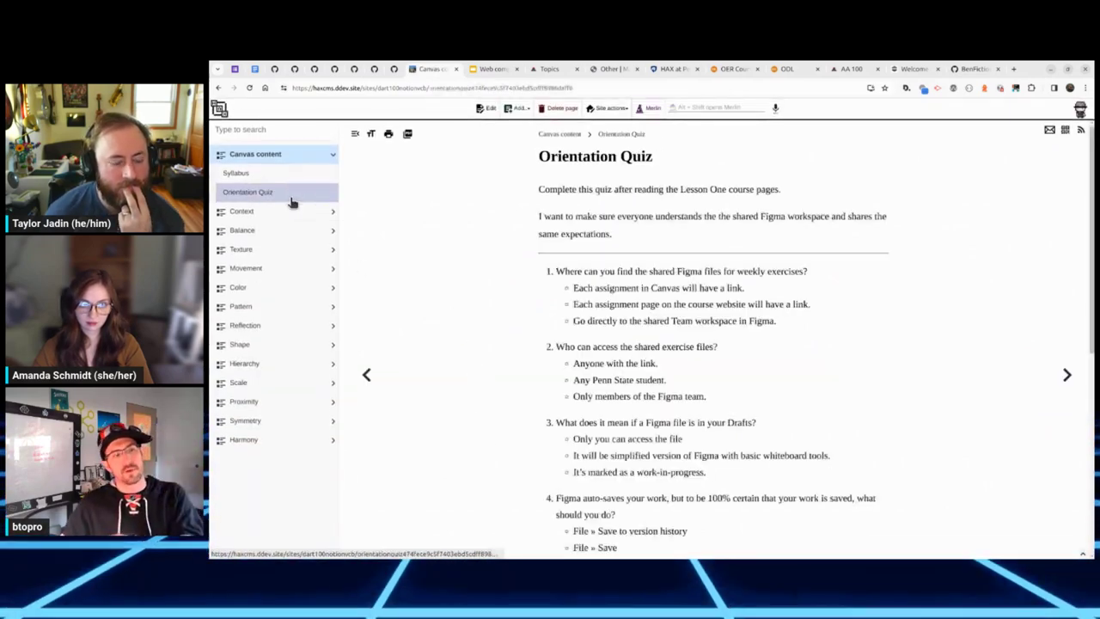
click(283, 230)
click(280, 250)
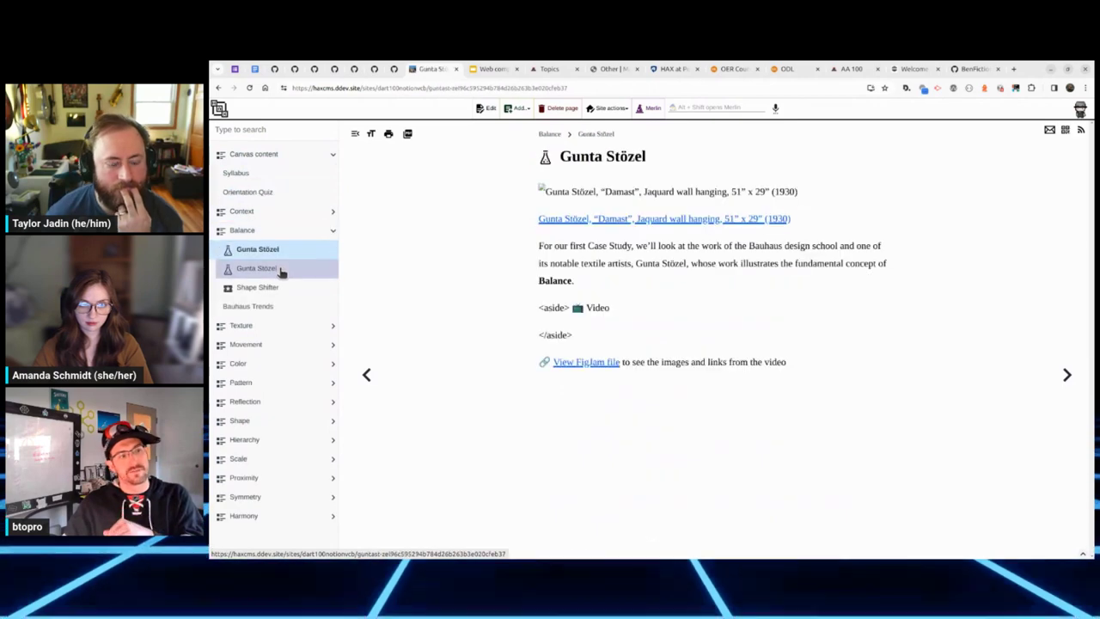
click(279, 287)
click(287, 336)
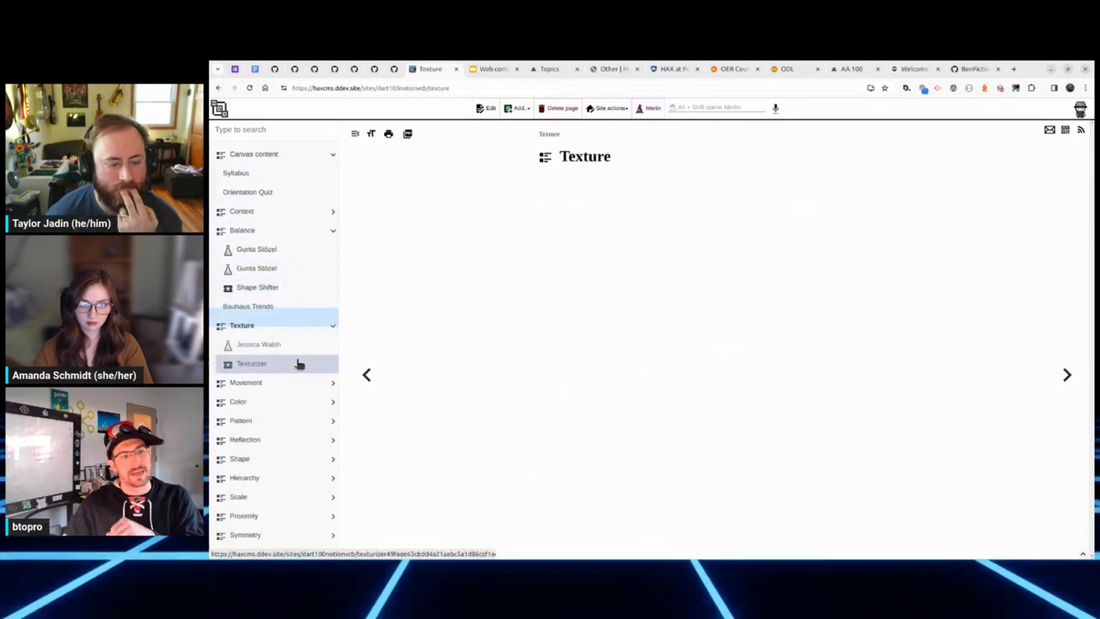
click(297, 364)
Step: Remove the face image under Inspiration from the Texturizer page and save it
click(486, 109)
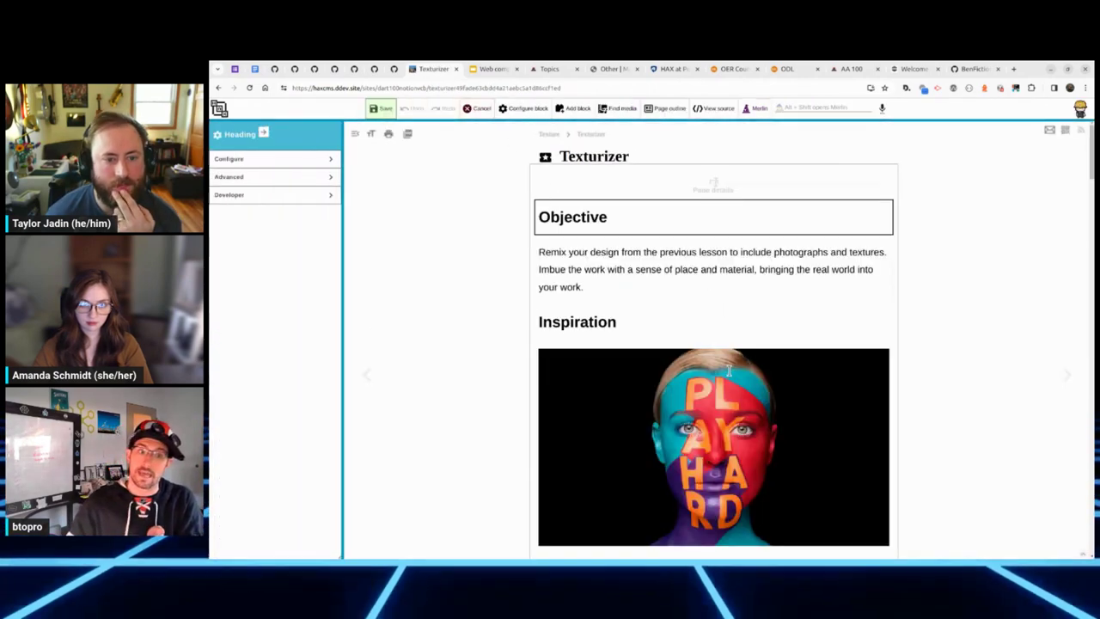
click(641, 369)
click(605, 338)
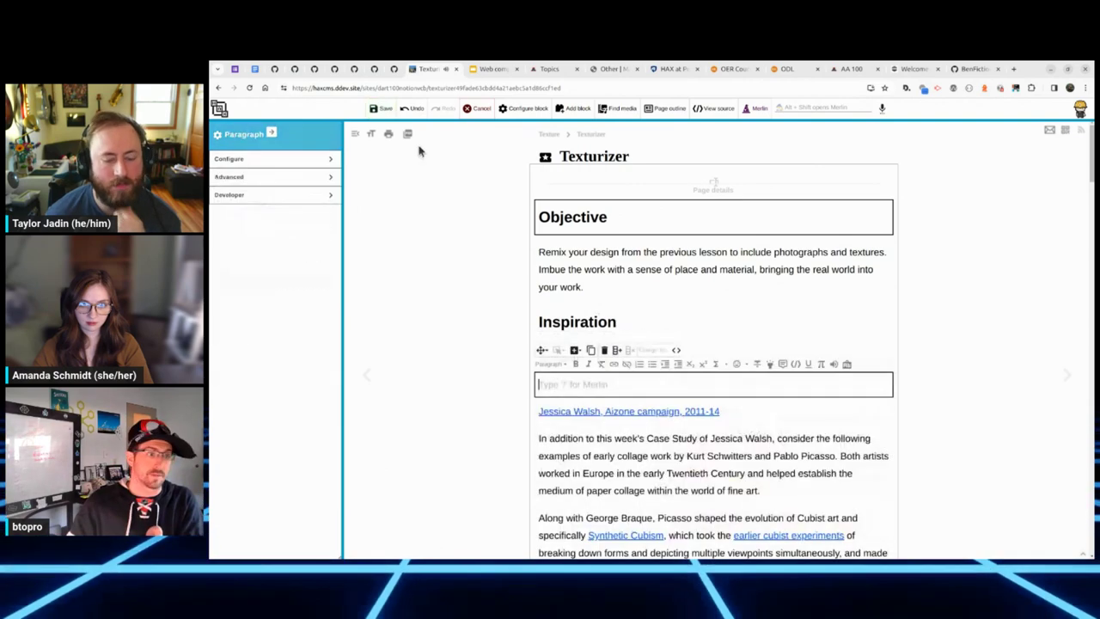
click(382, 108)
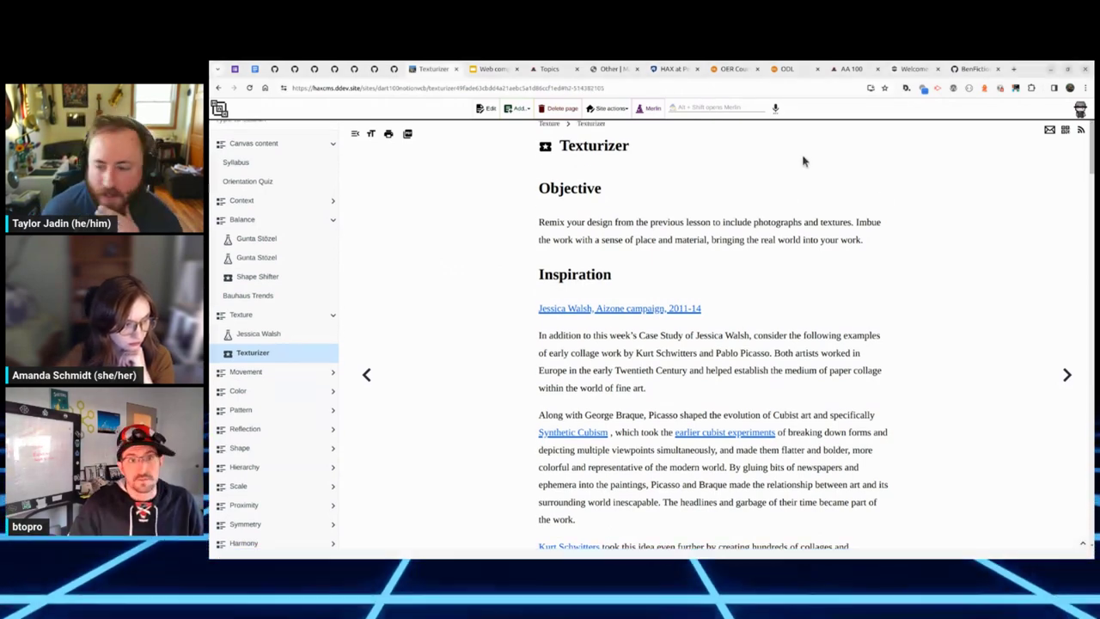
scroll(803, 160, down, 1)
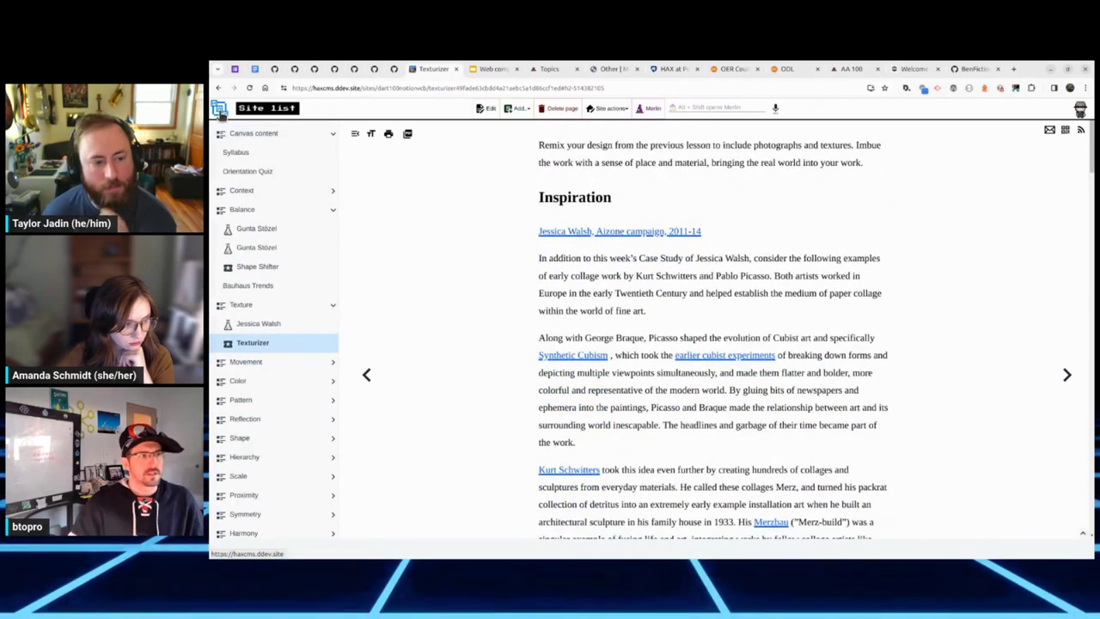
click(219, 110)
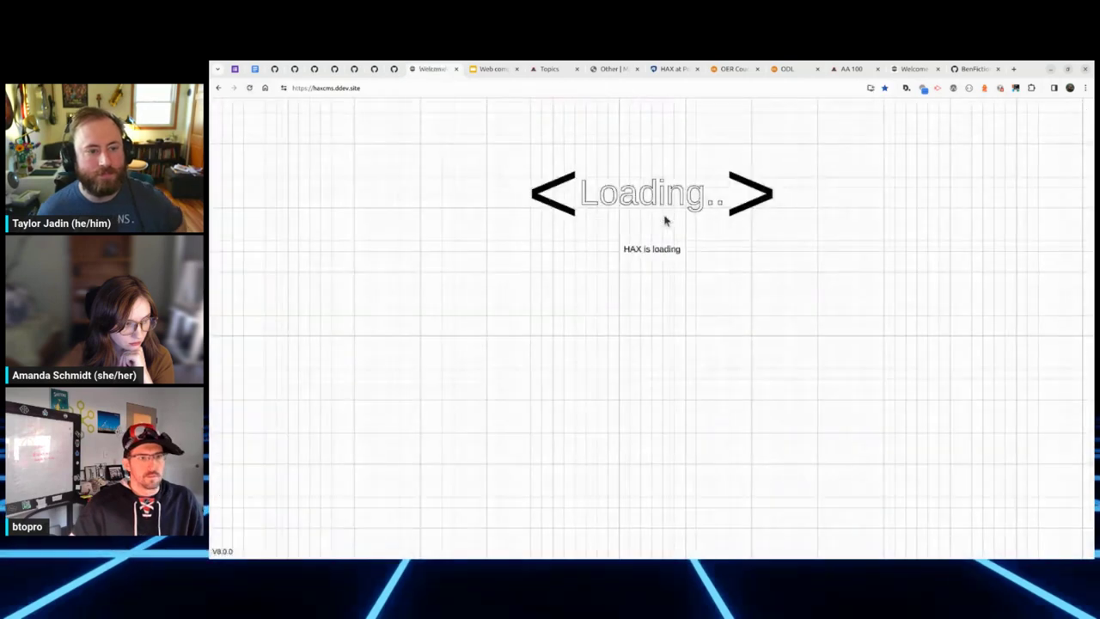
click(663, 251)
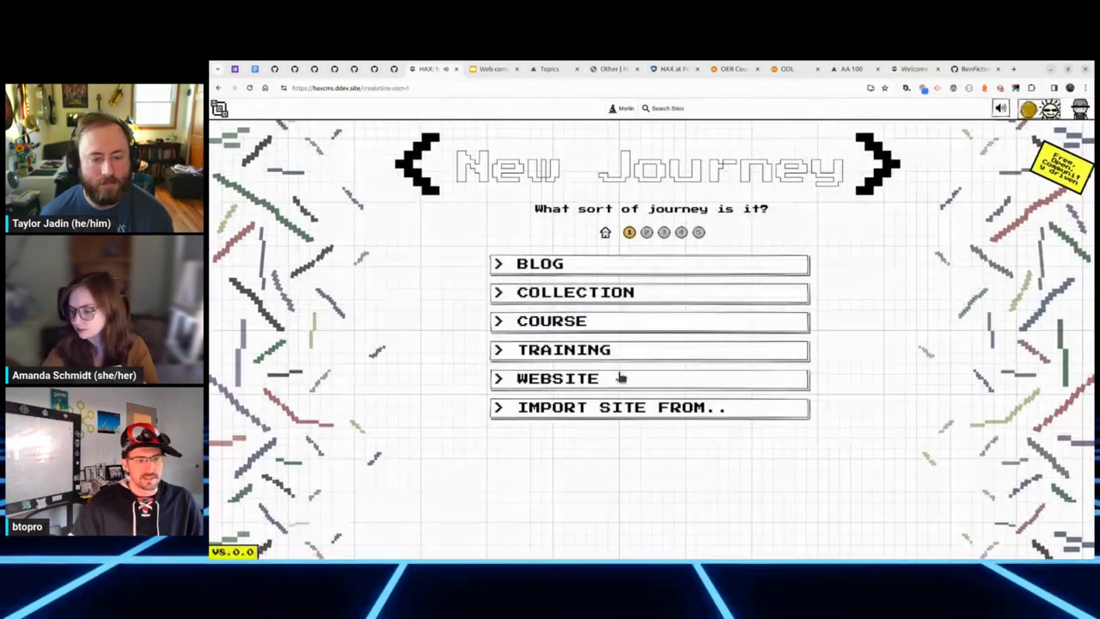
click(619, 412)
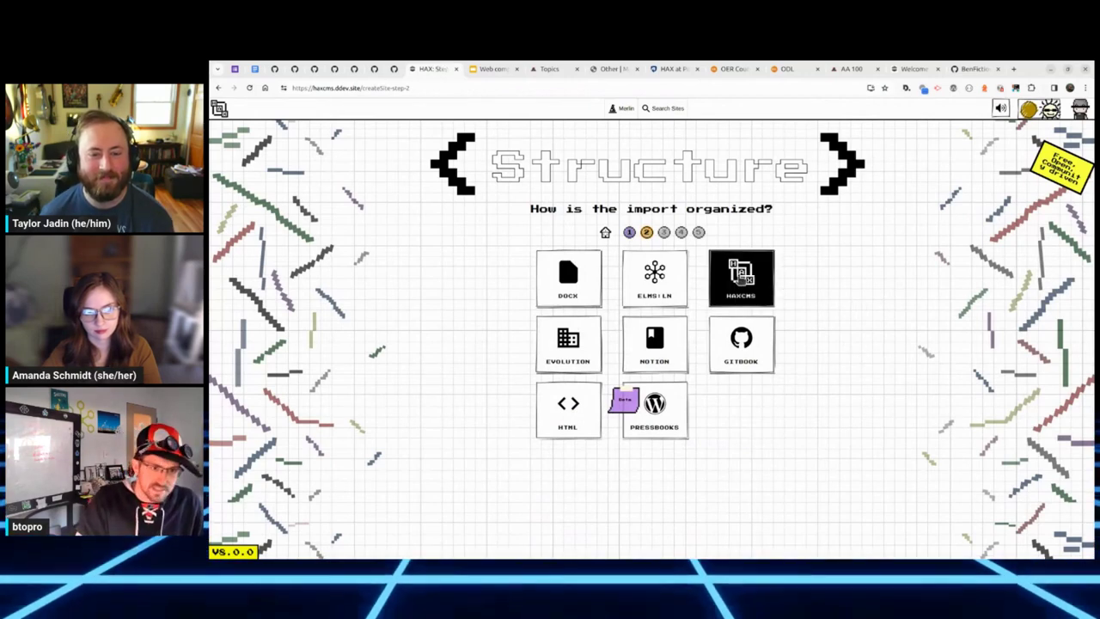
click(741, 280)
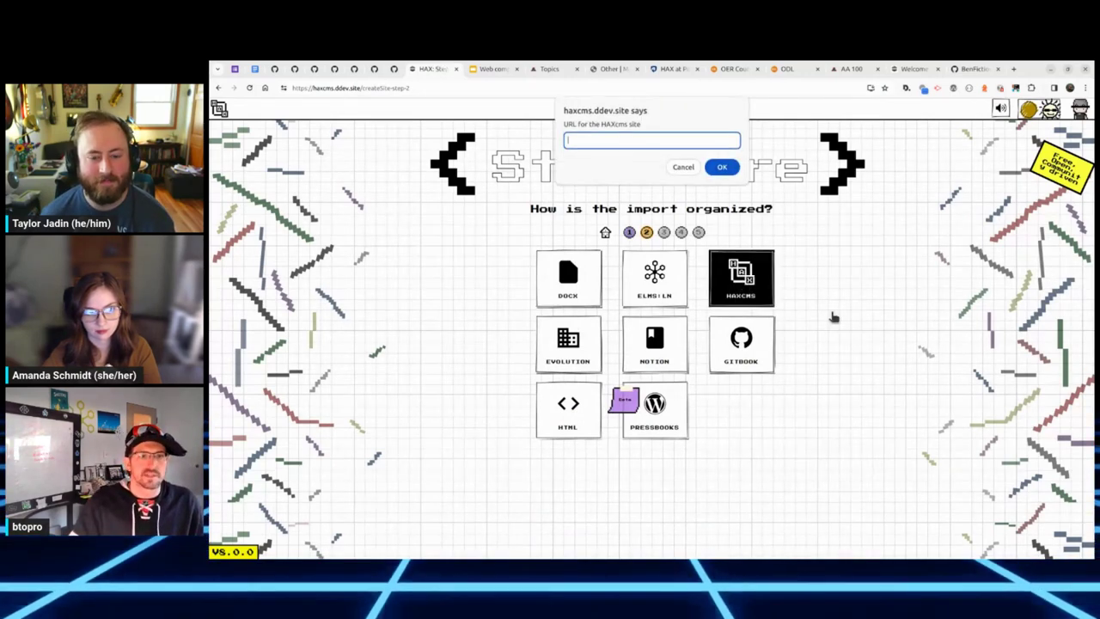
text(https://)
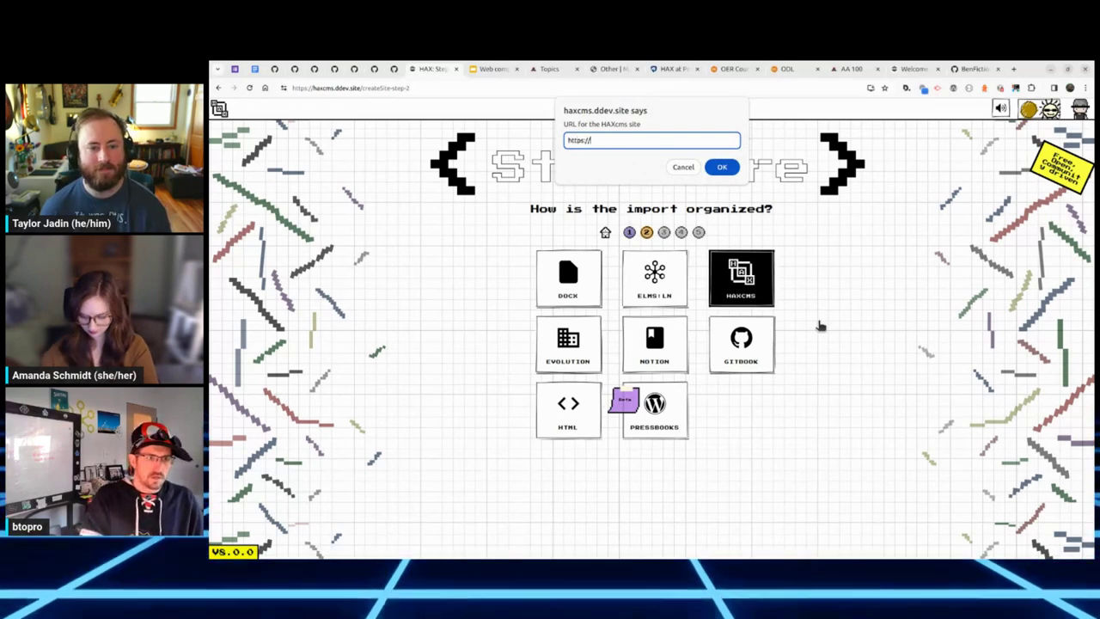
text(haxtheweb.org/)
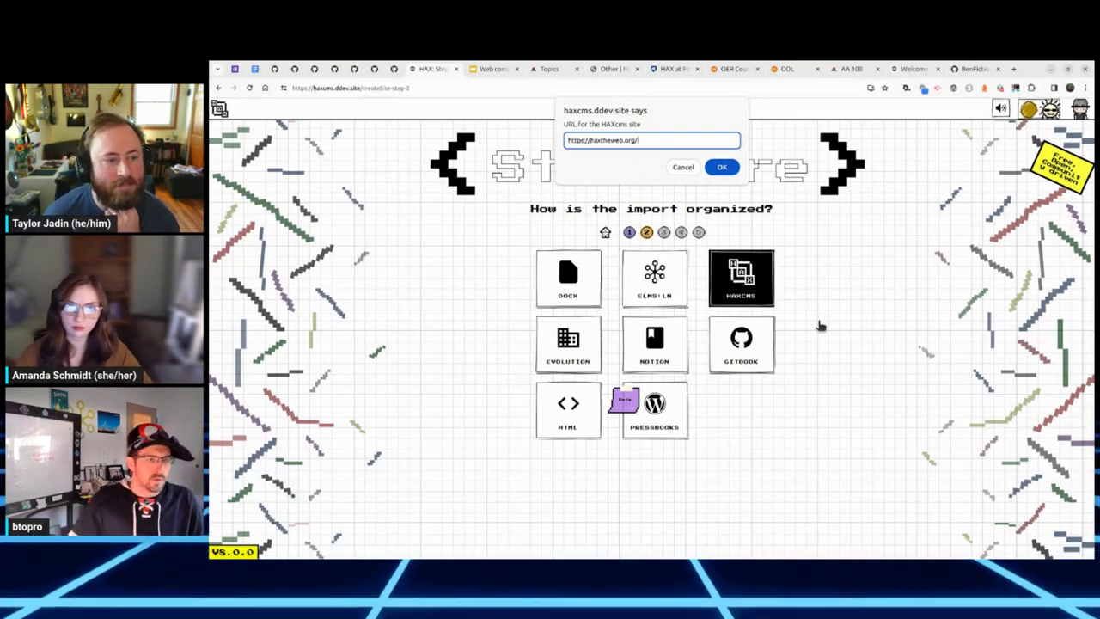
click(721, 169)
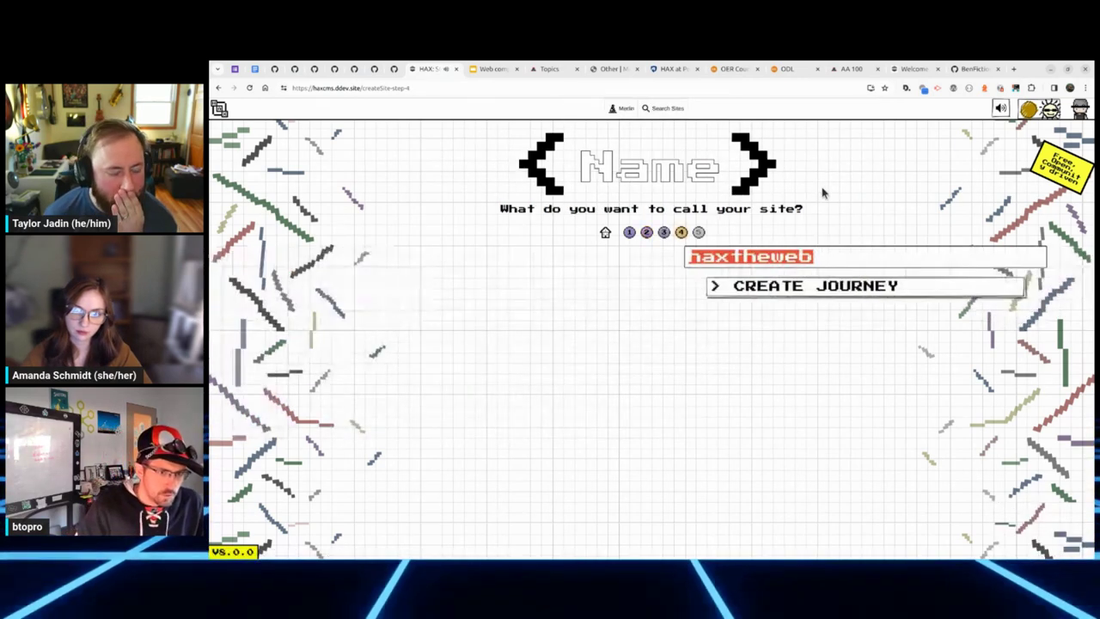
Step: Name the haxtheweb import fdg4445 and build the site
text(fdg4445)
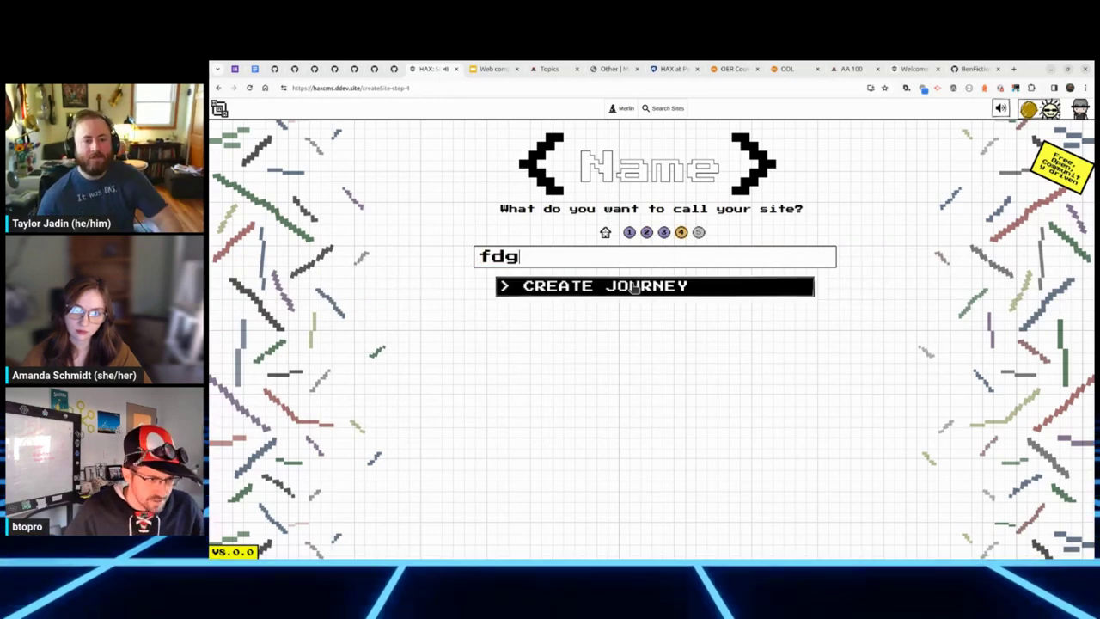
click(610, 287)
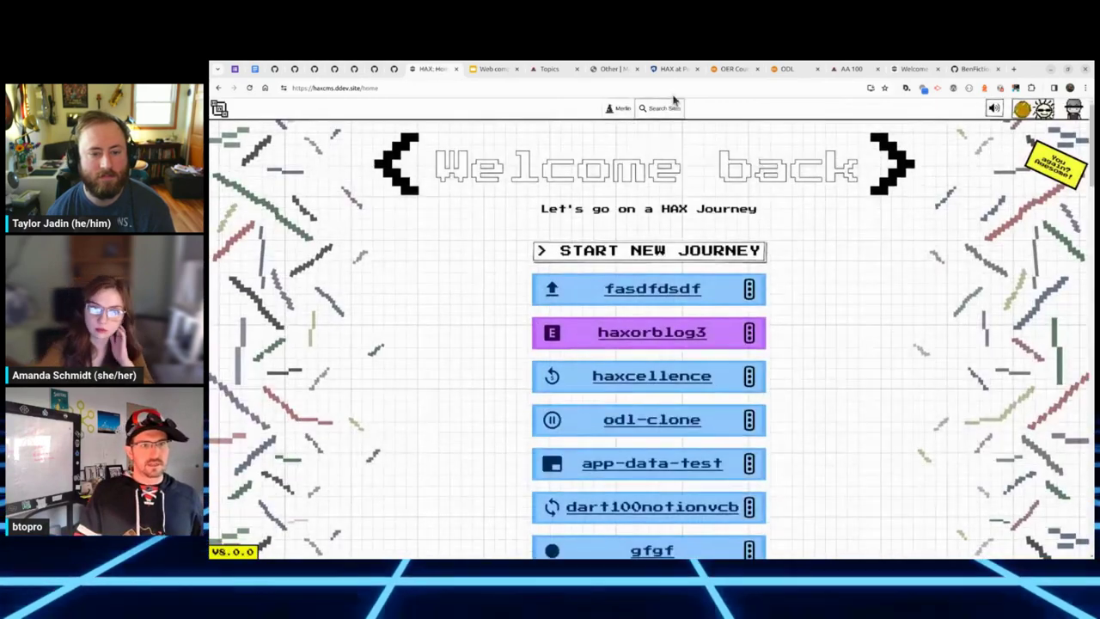
Step: Search the site list for '44' and open the fdg4445 site
click(660, 108)
text(44)
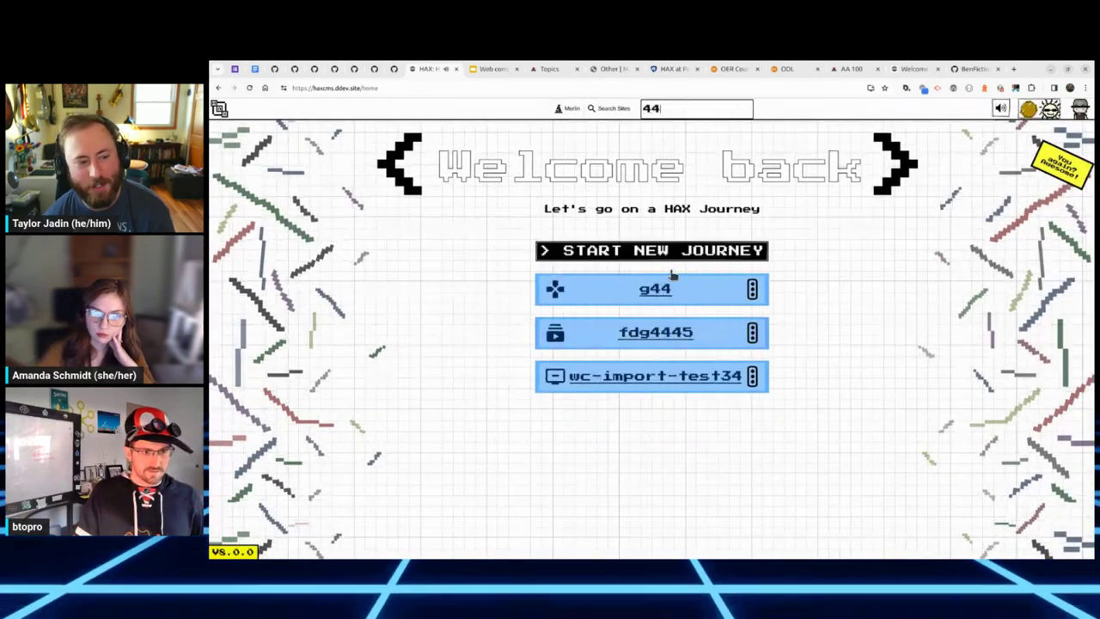
click(662, 335)
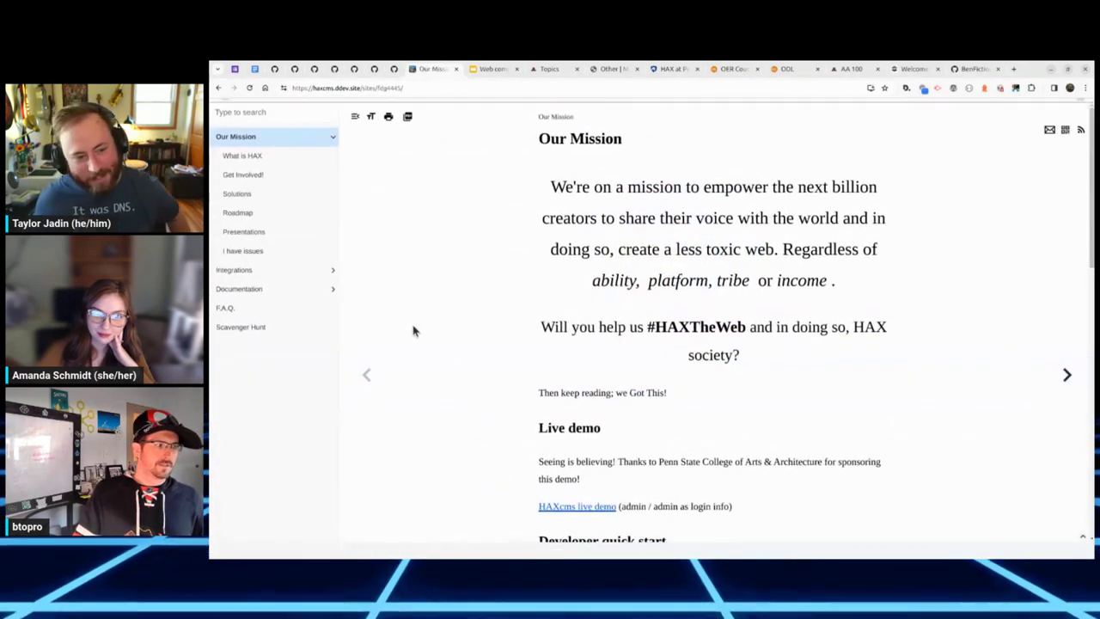
Step: Browse the Documentation, HAX development, HAX schema, Presentations and I have issues pages, then open Solutions and show the site actions
click(275, 309)
click(270, 332)
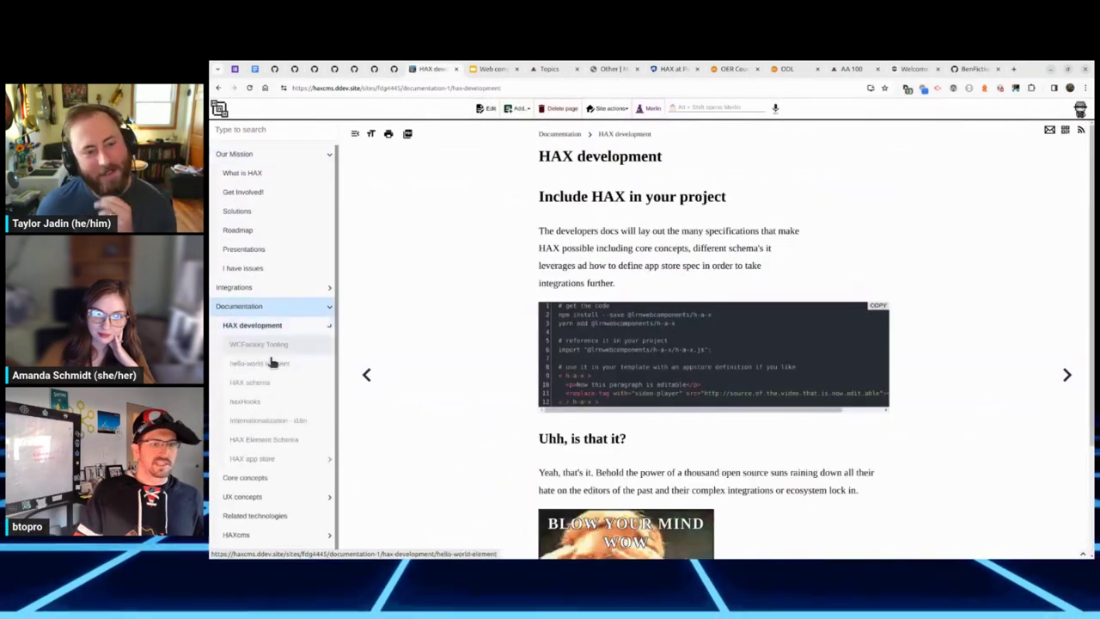
click(278, 389)
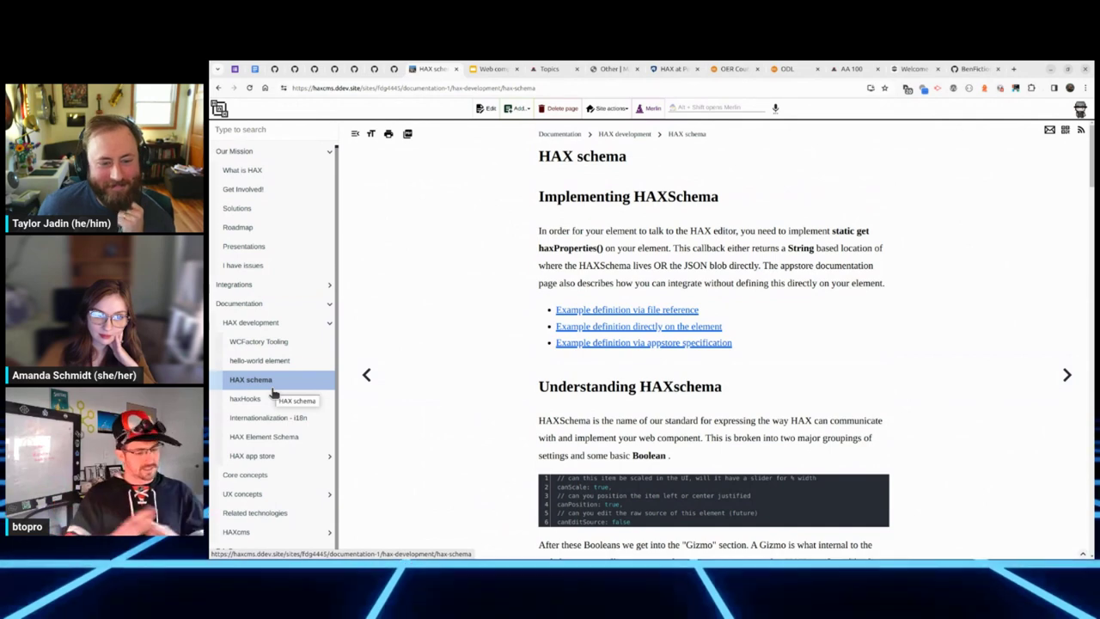
click(276, 249)
click(287, 270)
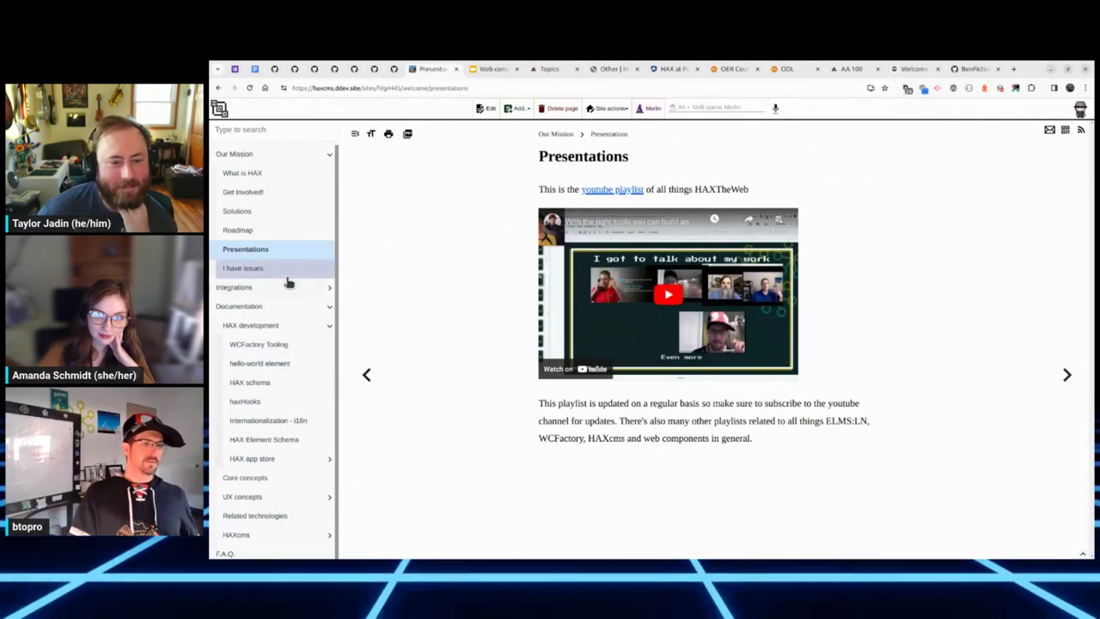
click(249, 211)
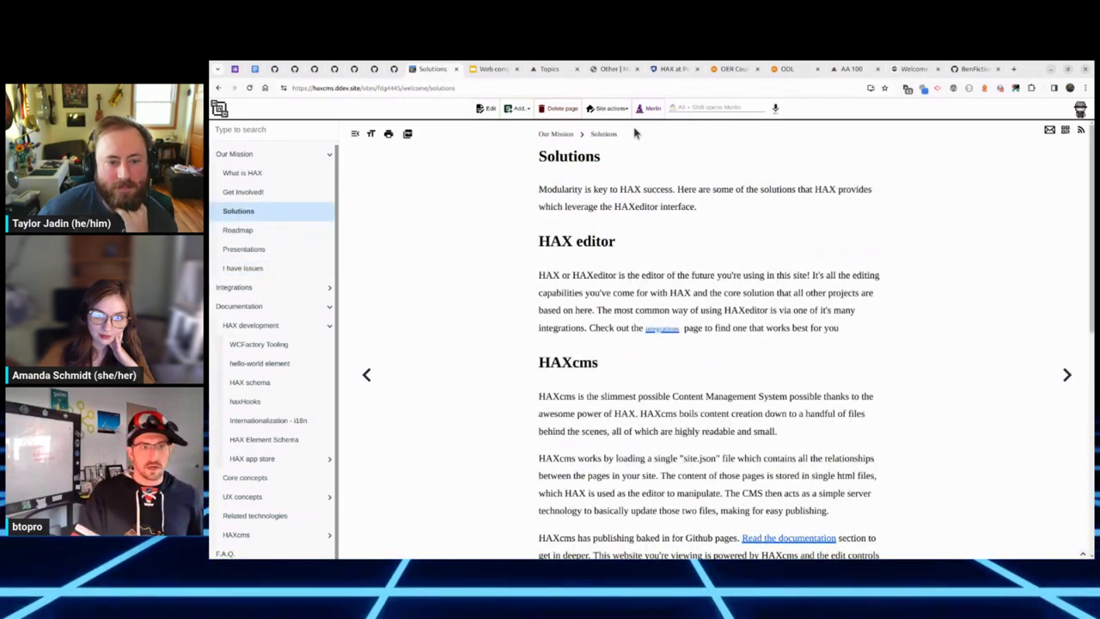
click(612, 109)
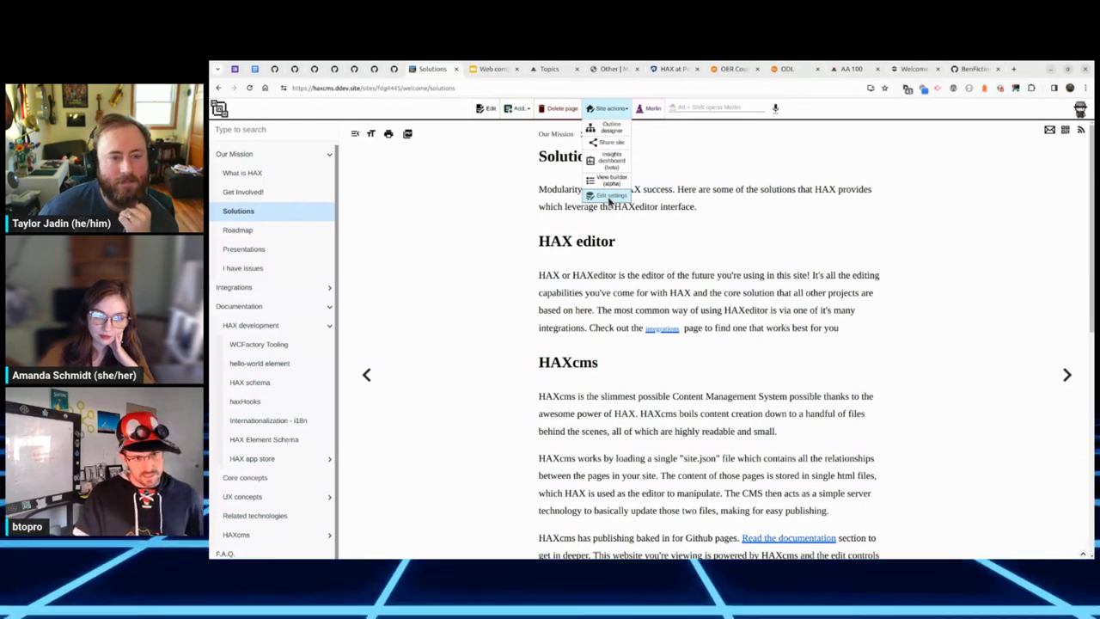
Step: Change the fdg4445 site theme to Terrible productionz site in settings and save
click(610, 197)
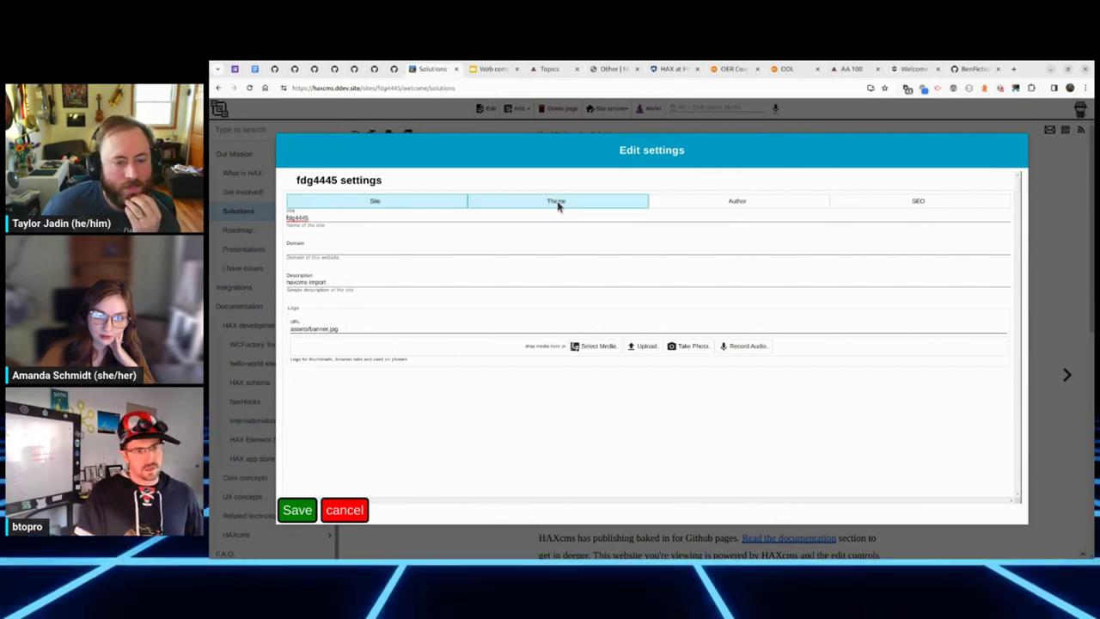
click(557, 204)
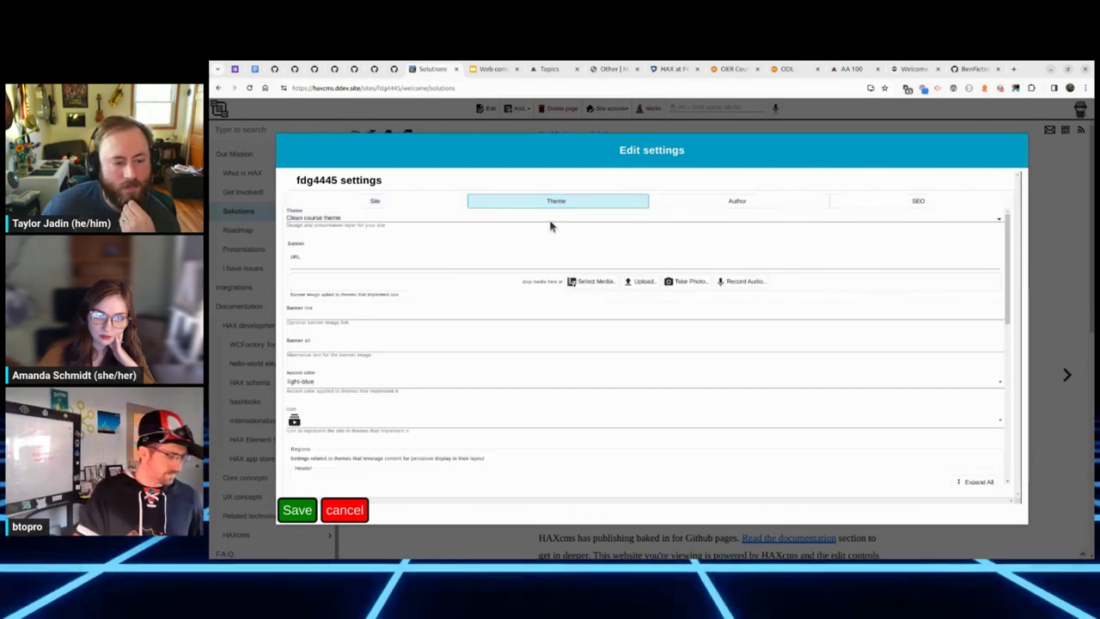
click(551, 225)
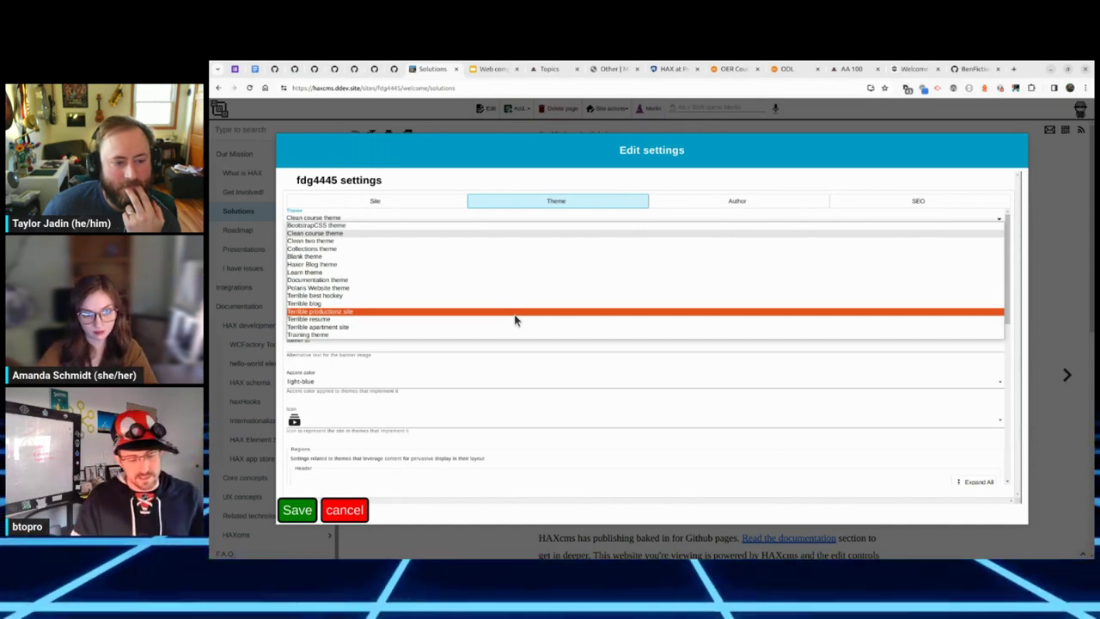
click(516, 320)
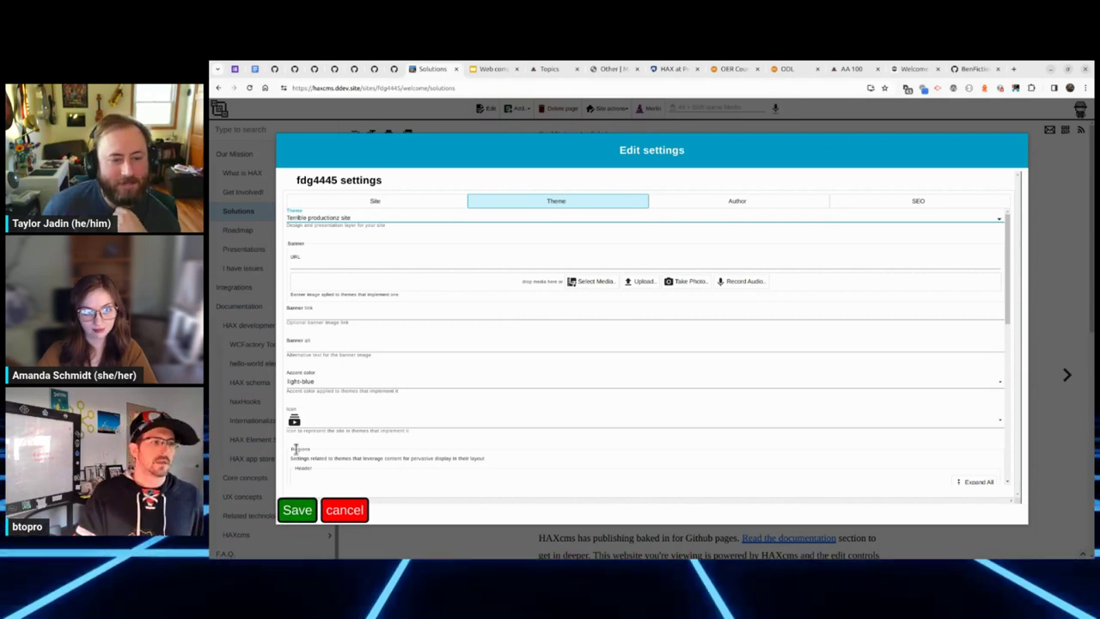
click(295, 514)
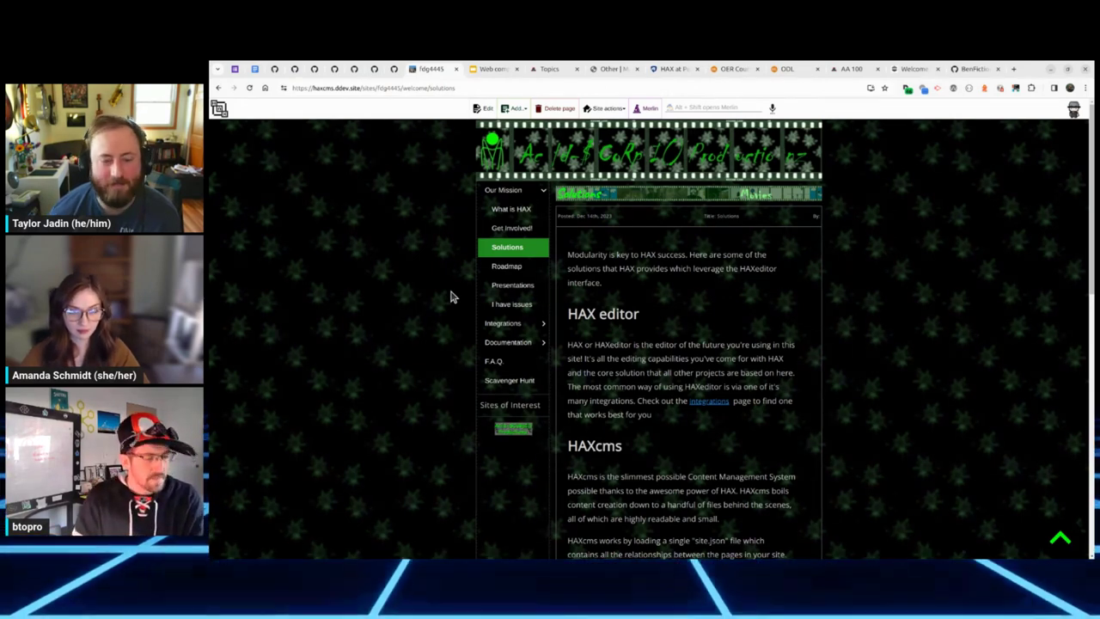
Step: Browse the Presentations, Integrations, WordPress, ClassicPress and Creating new ones! pages
click(501, 292)
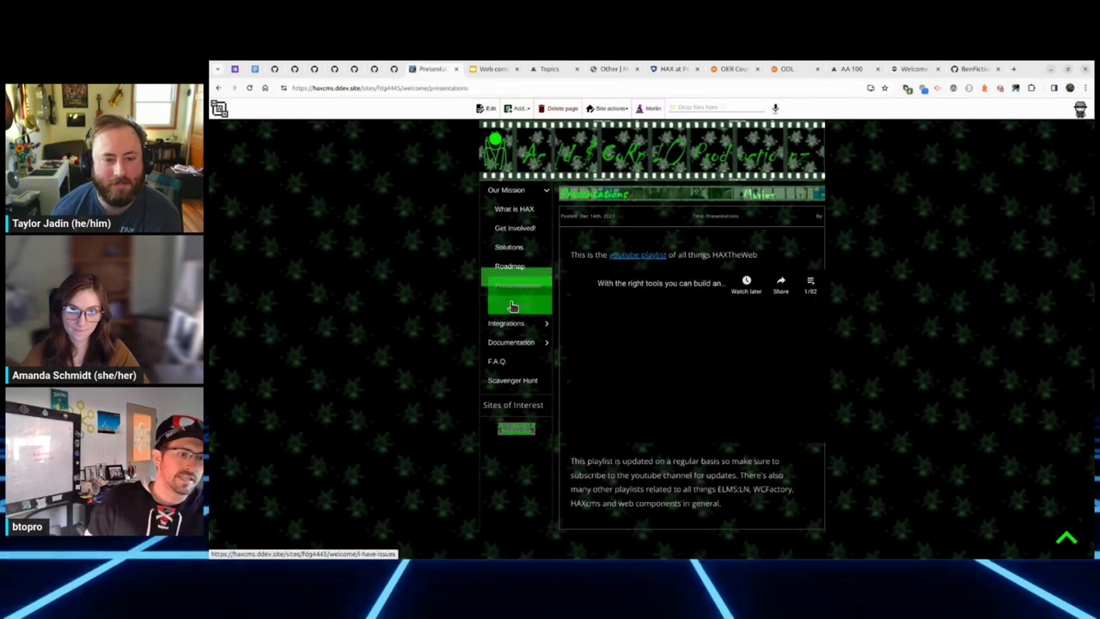
click(503, 323)
click(512, 382)
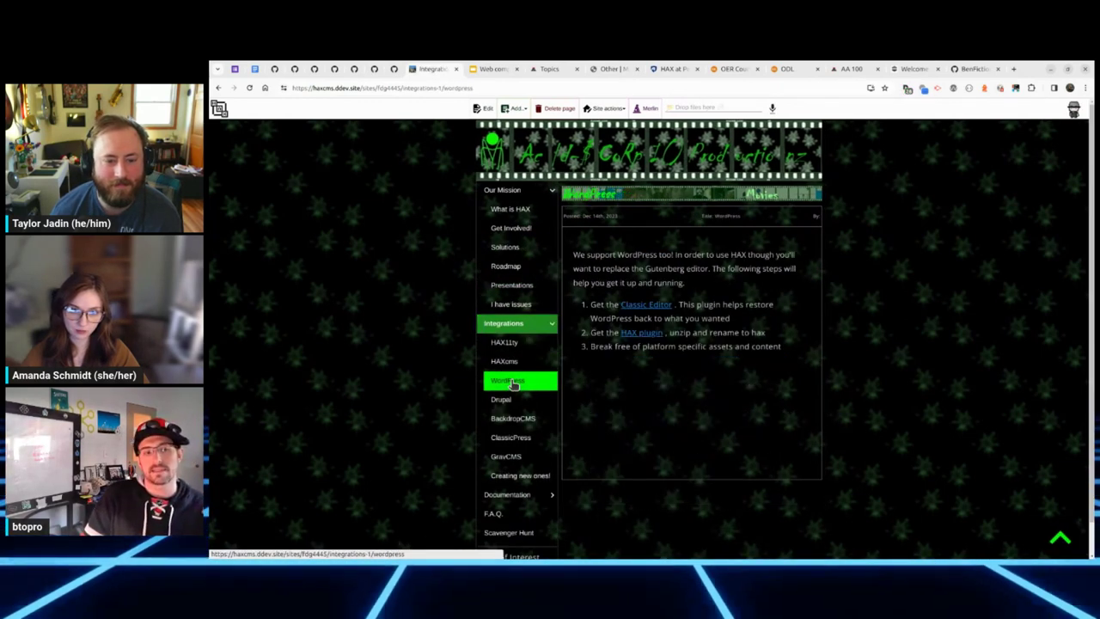
click(513, 438)
click(506, 478)
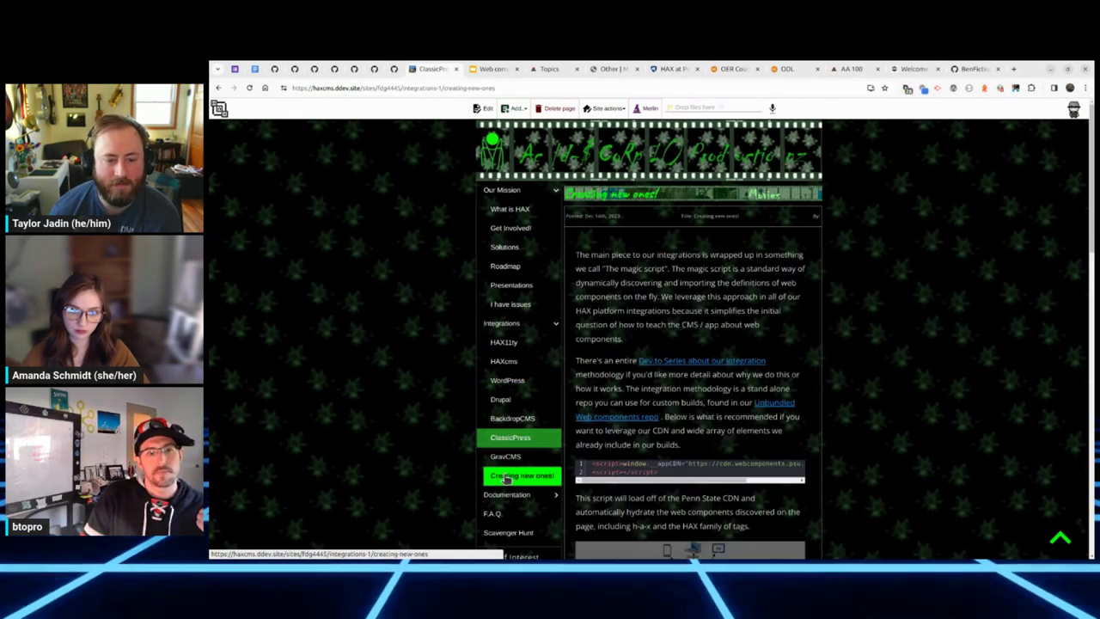
scroll(697, 454, down, 10)
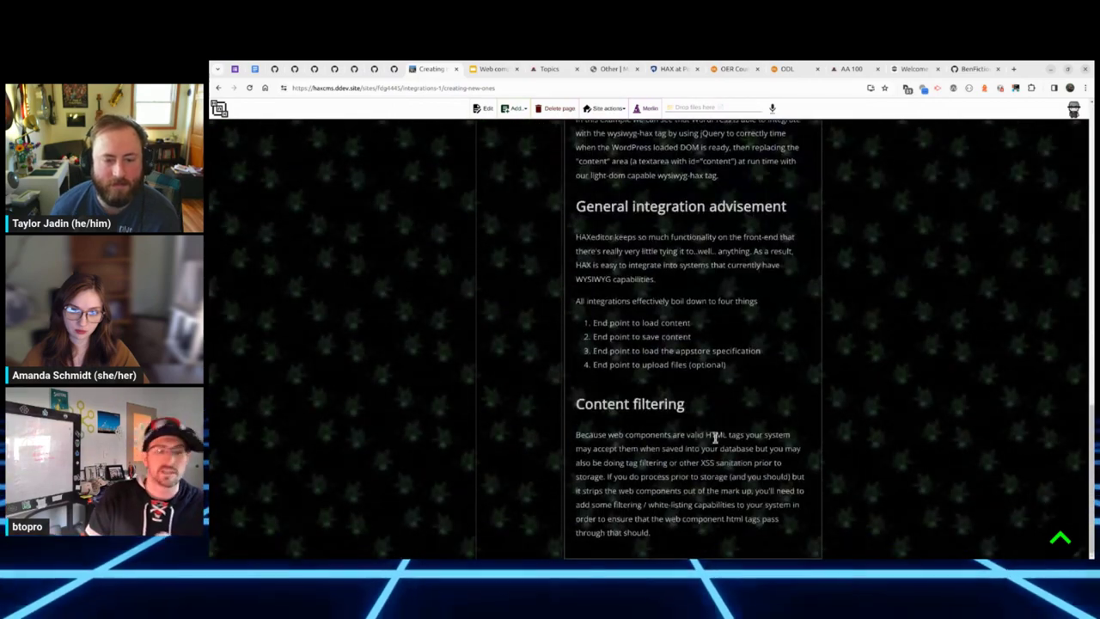
scroll(714, 437, up, 10)
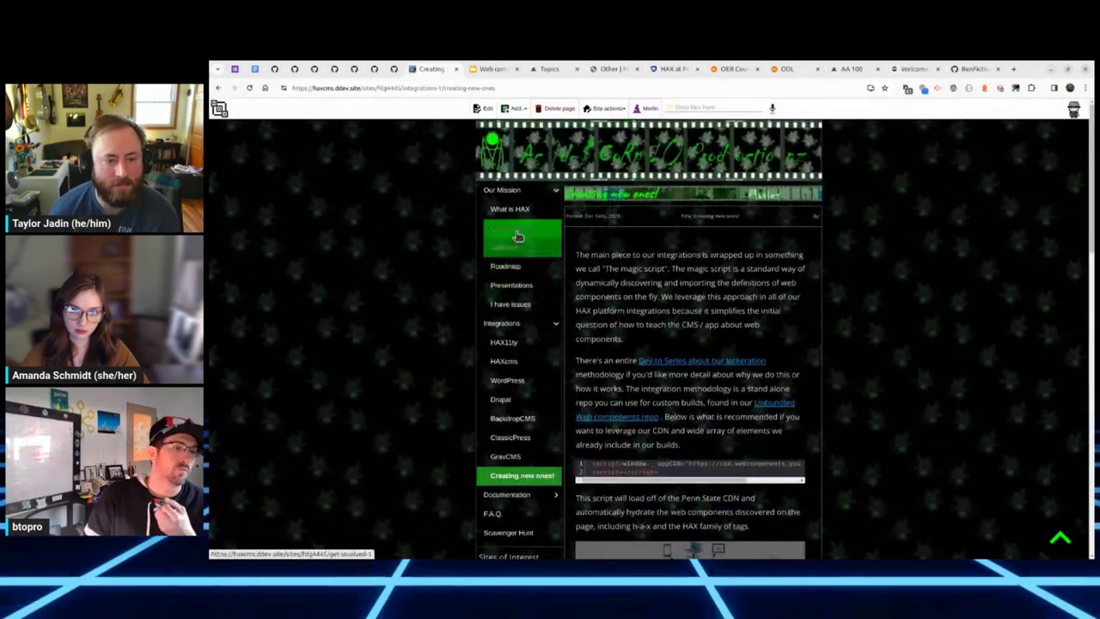
Step: Visit Get Involved! and What is HAX, then return to Presentations and begin editing it
click(518, 236)
click(520, 212)
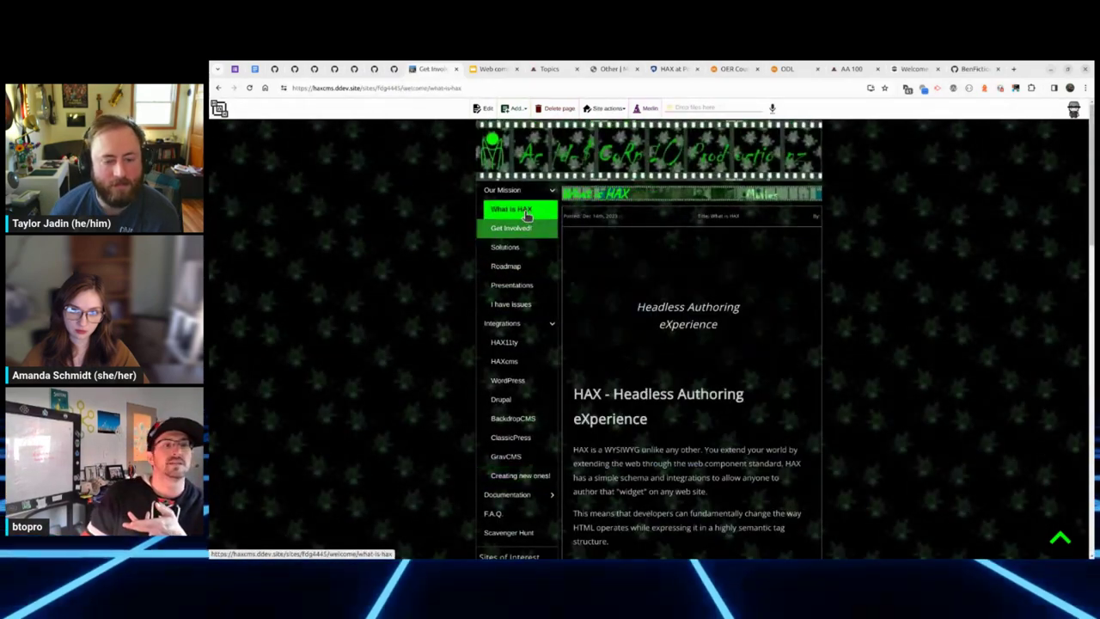
click(526, 285)
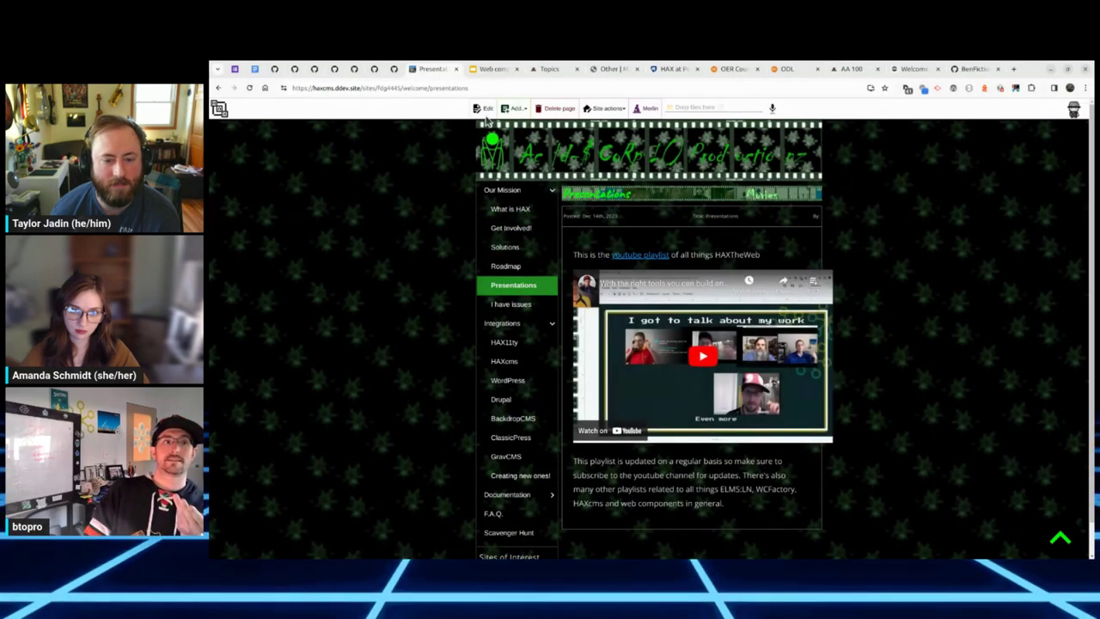
click(486, 109)
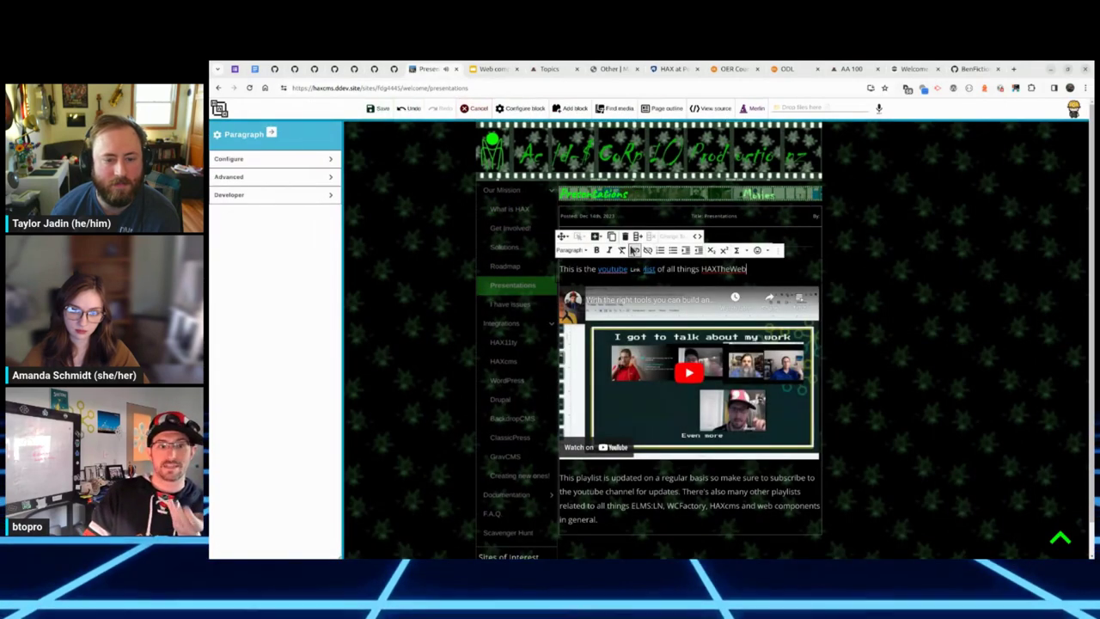
Step: Add a new line after the playlist-updates paragraph and open the block search with /
click(633, 250)
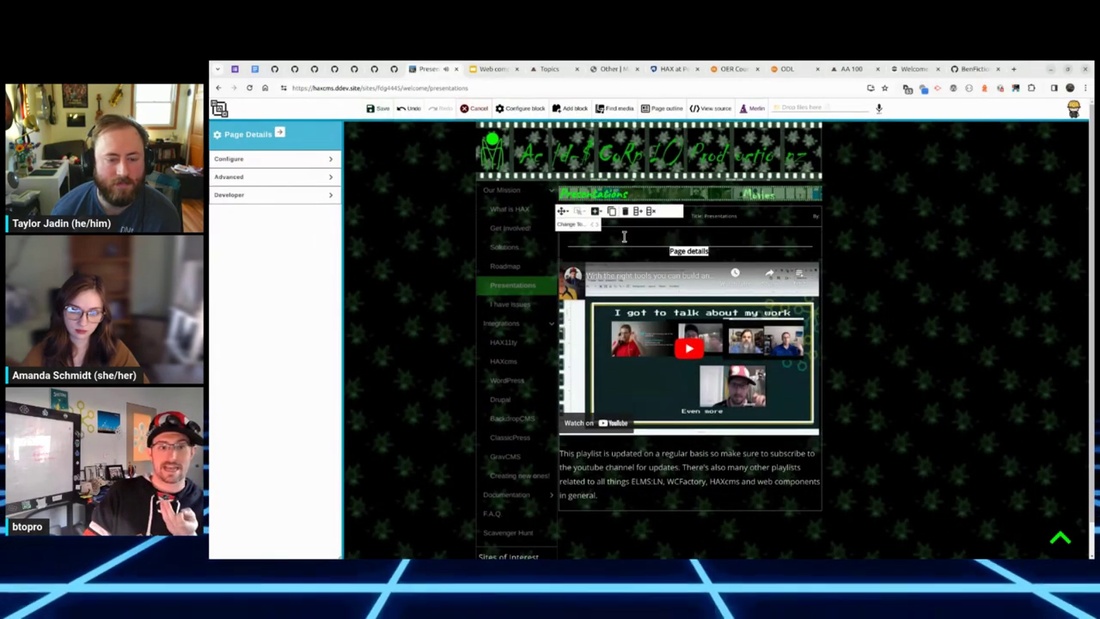
click(685, 460)
key(Return)
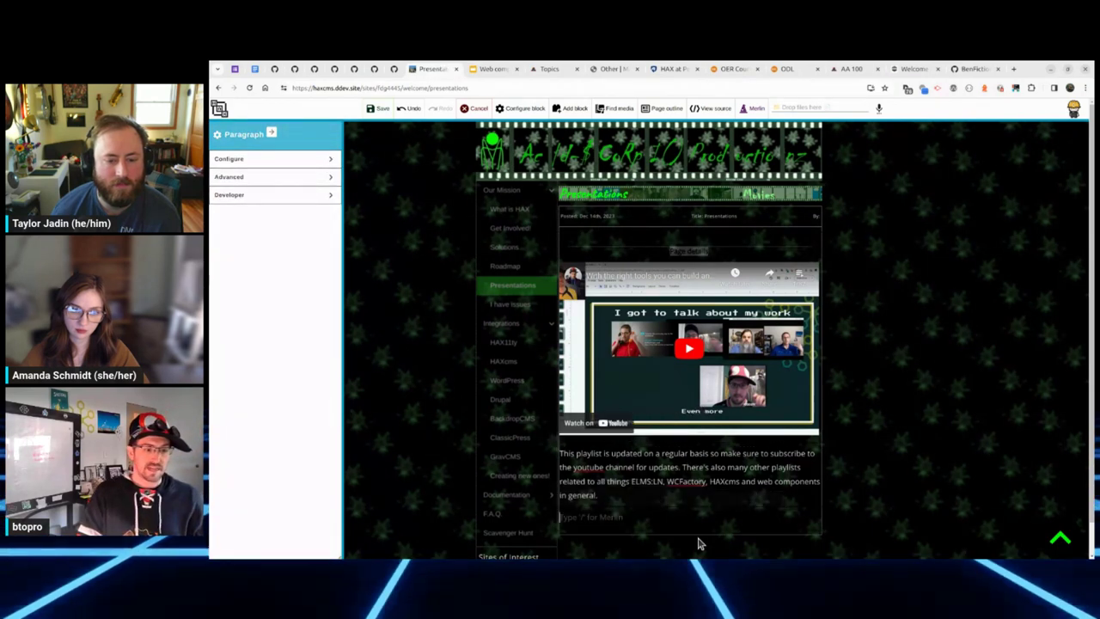
text(/)
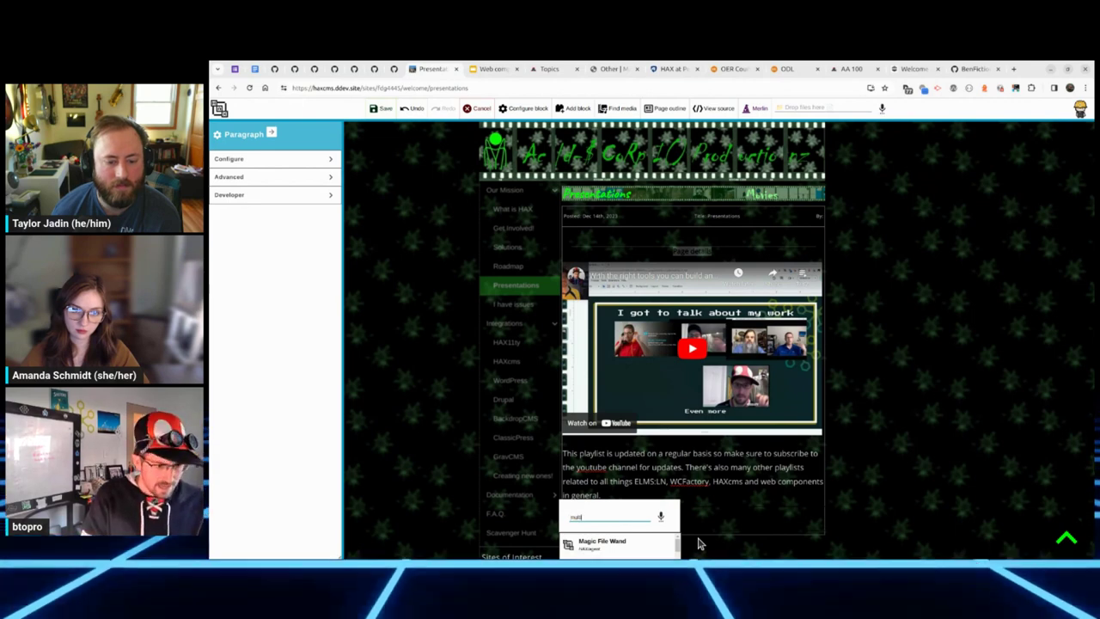
Step: Insert a multiple-choice quiz block and restrict it to a single answer
click(619, 547)
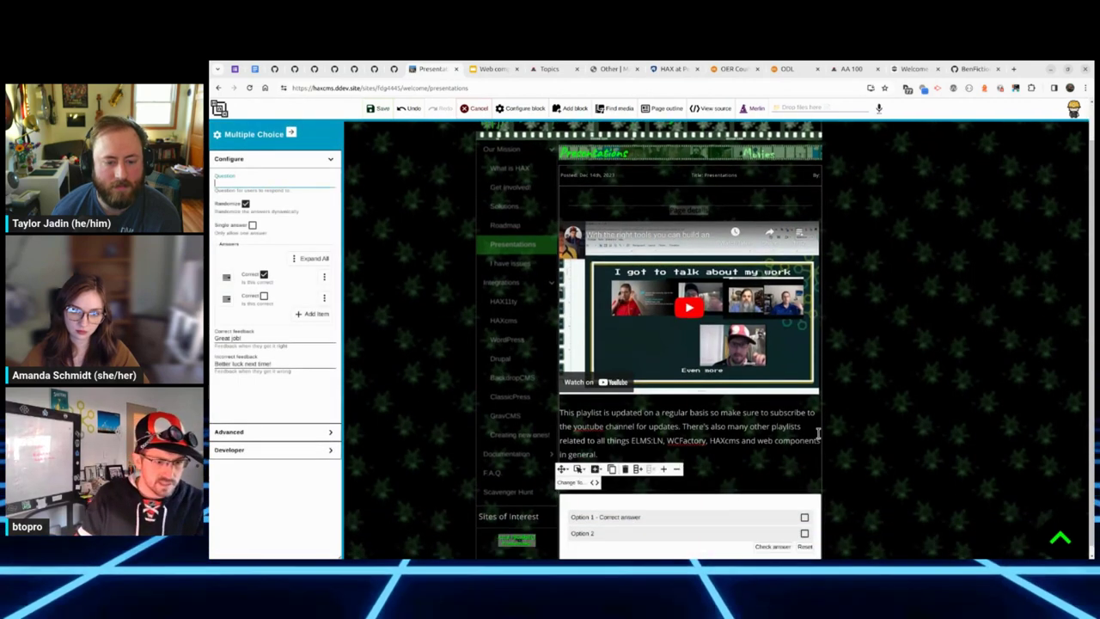
click(303, 315)
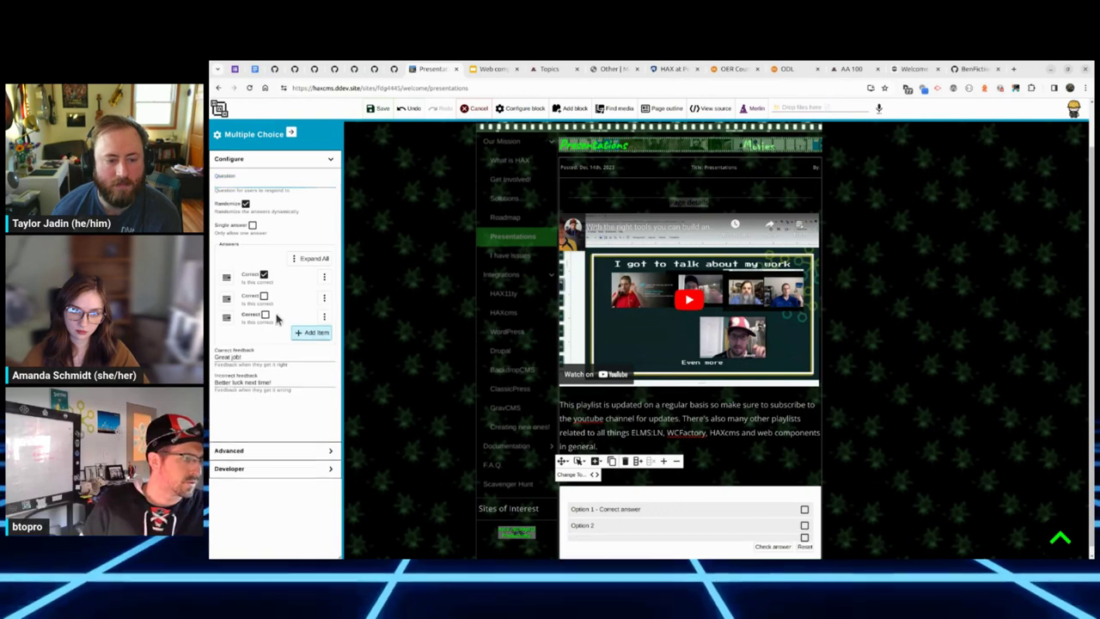
click(323, 276)
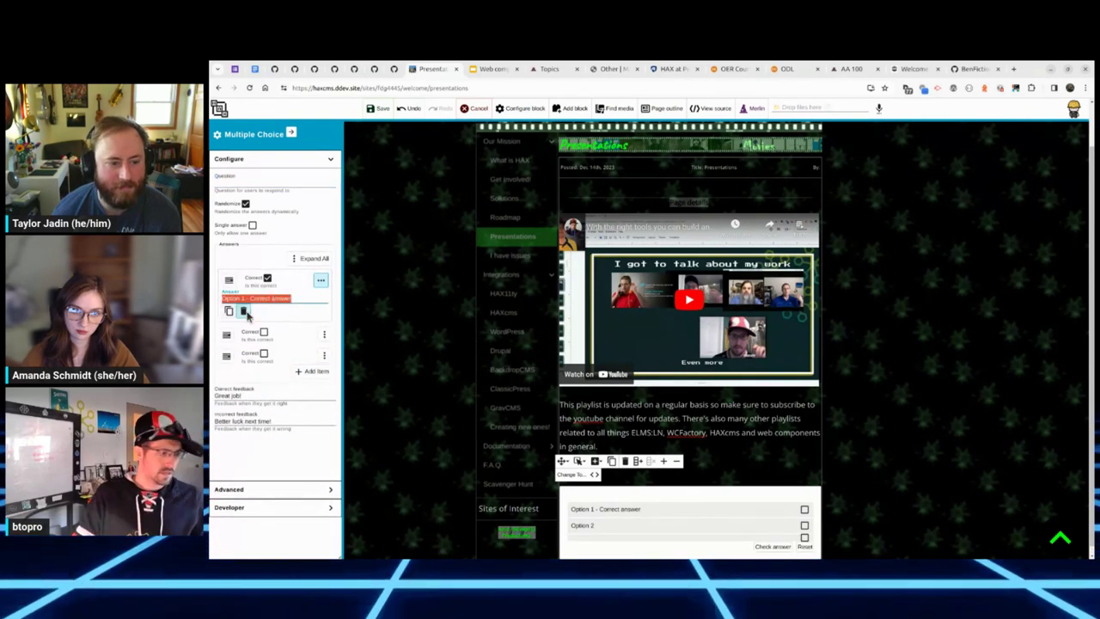
text(Is this reality?)
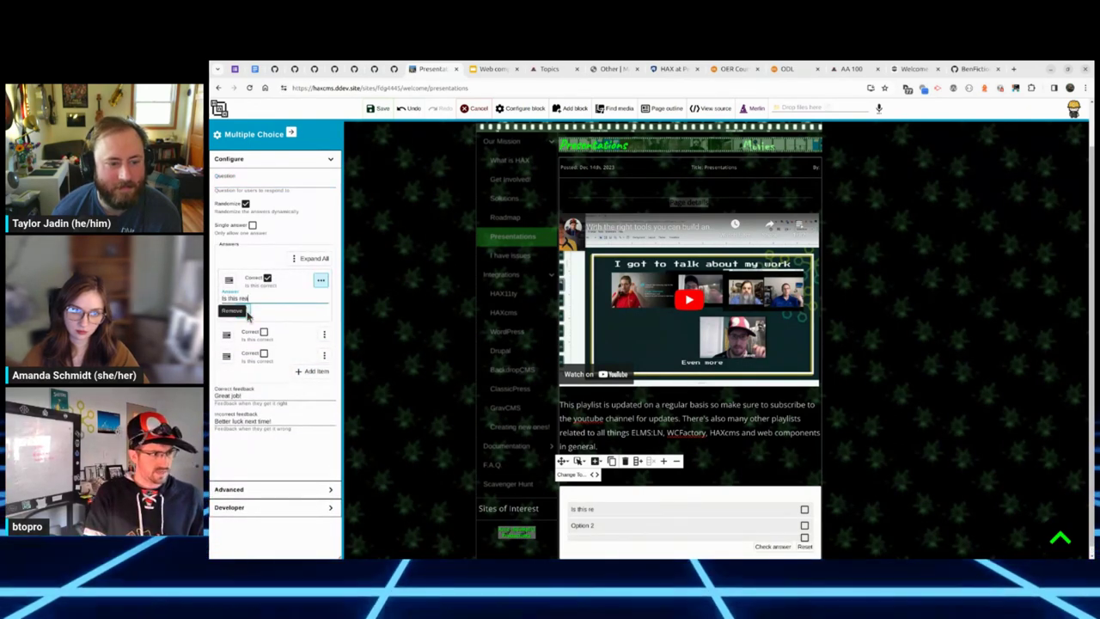
click(324, 335)
triple_click(273, 358)
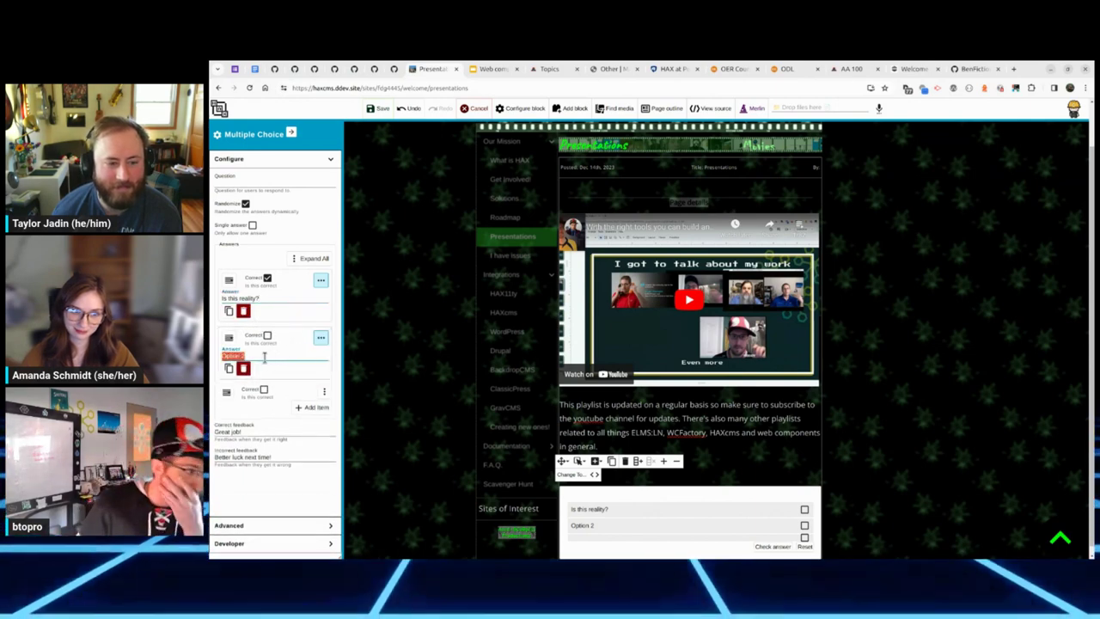
click(253, 226)
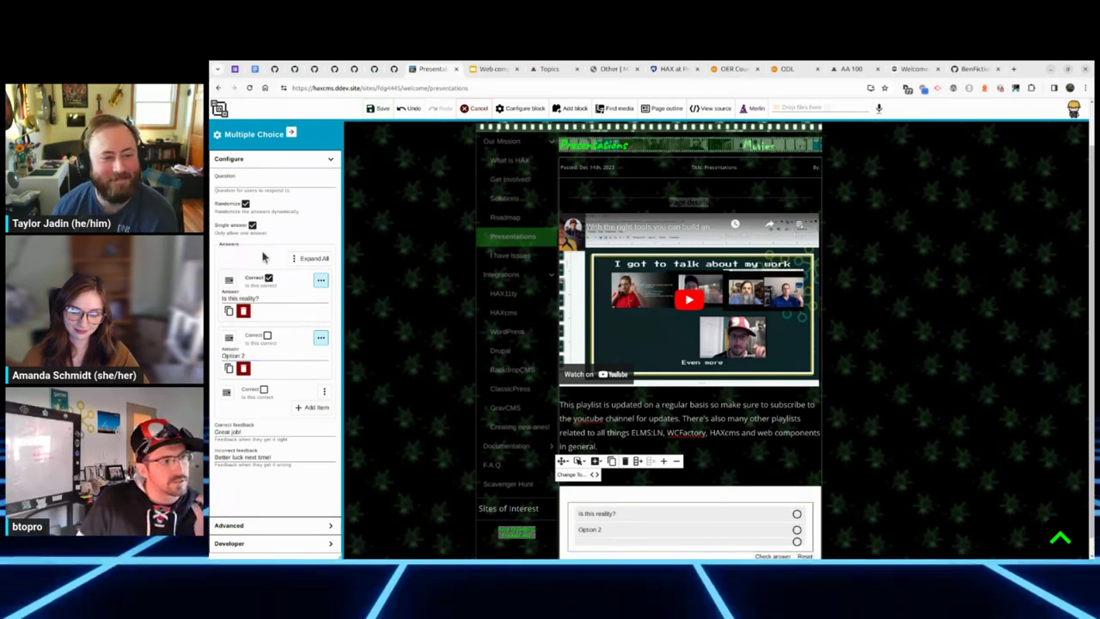
Step: Set the first answer to Yes, question 'Is this reality', feedback 'Great Job', and save
triple_click(267, 297)
text(Yes)
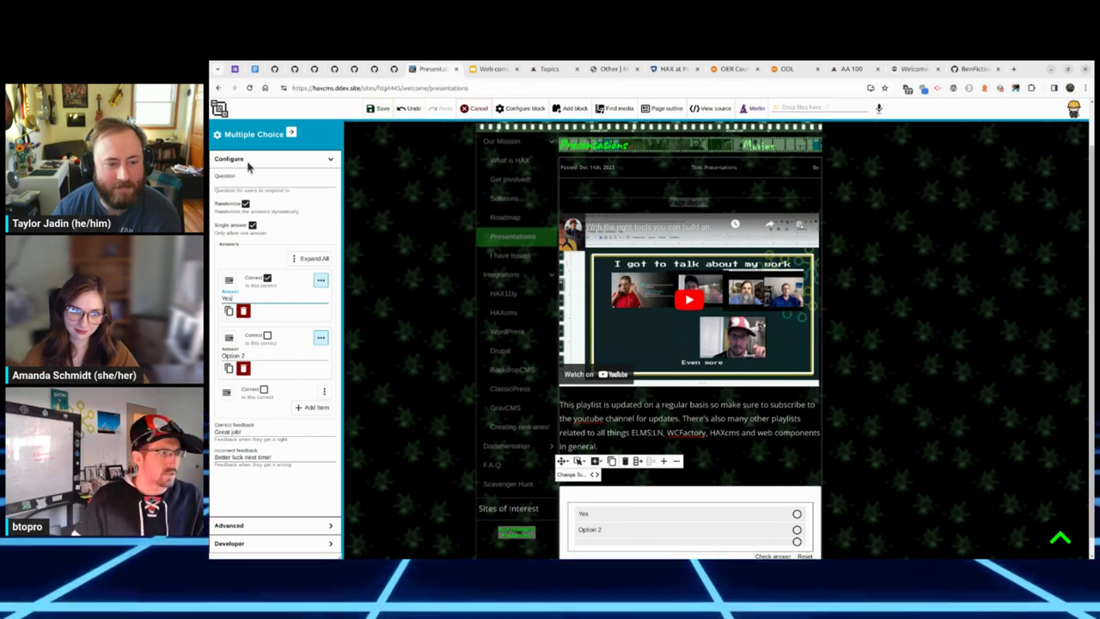
click(249, 182)
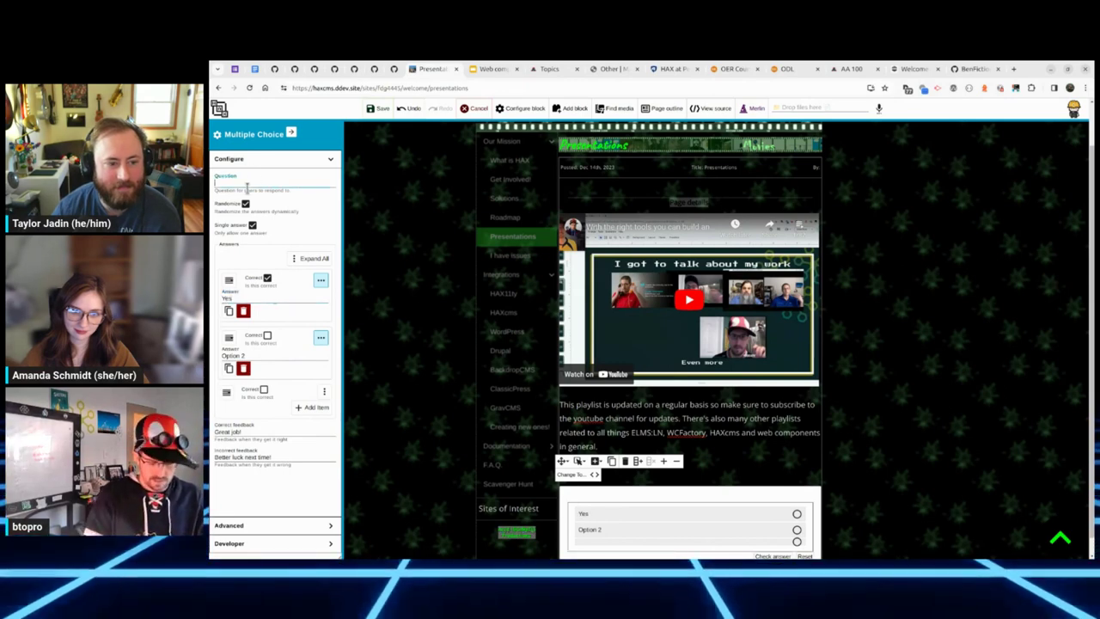
text(Is this reality)
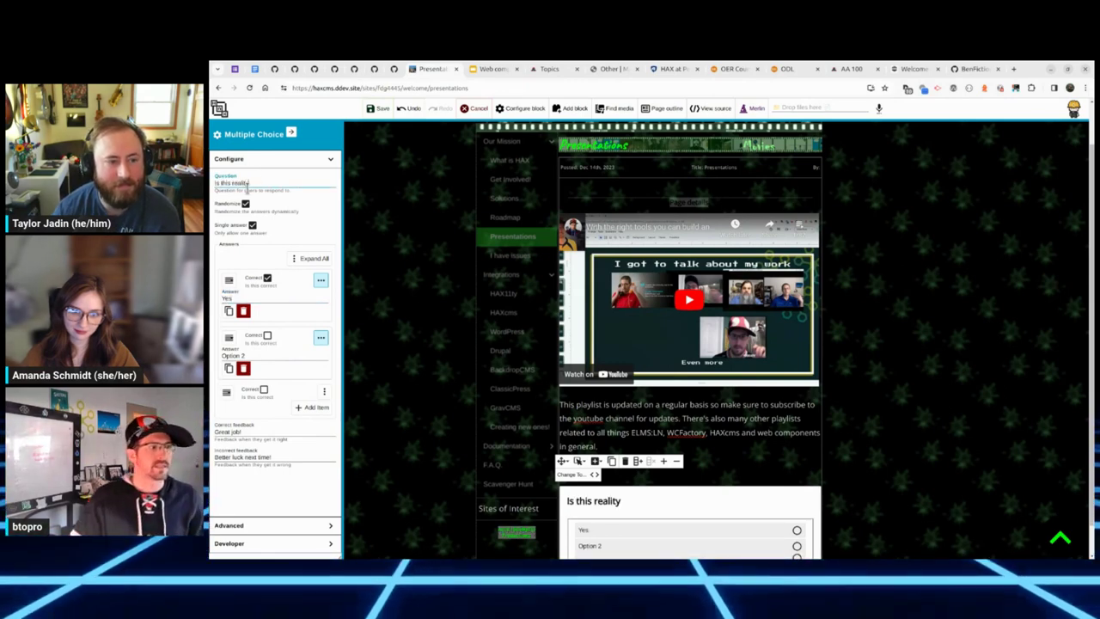
triple_click(256, 435)
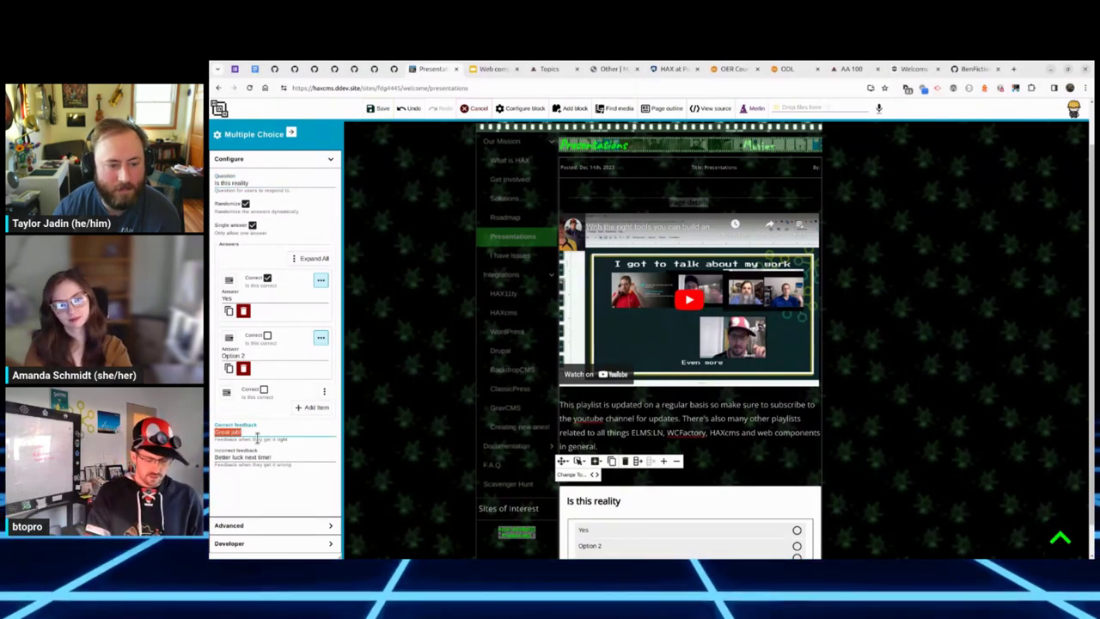
text(Great Job)
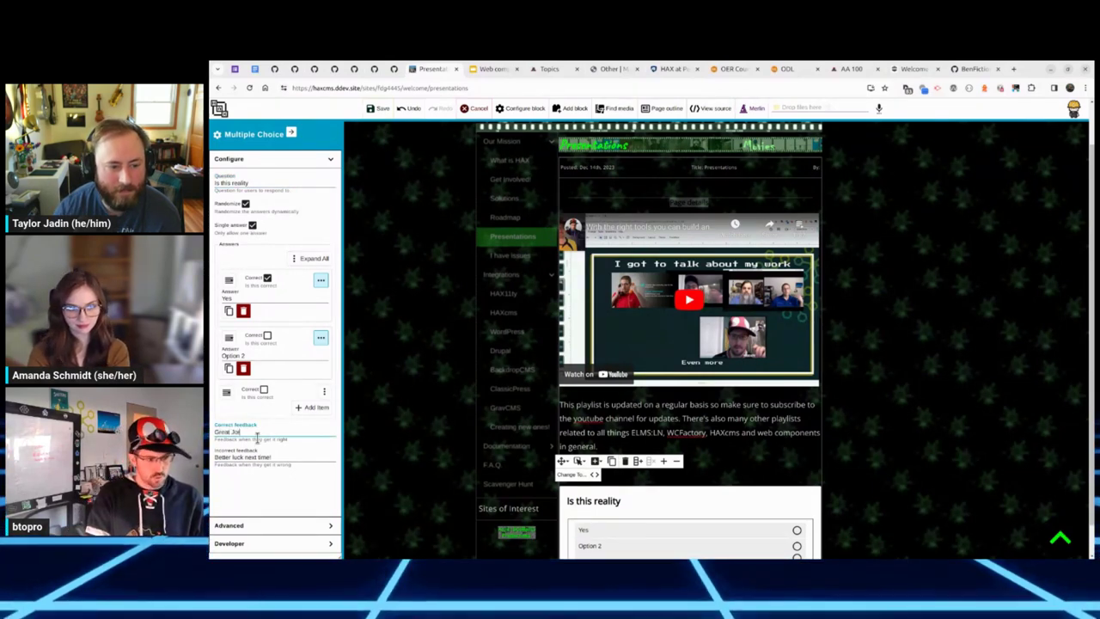
click(378, 108)
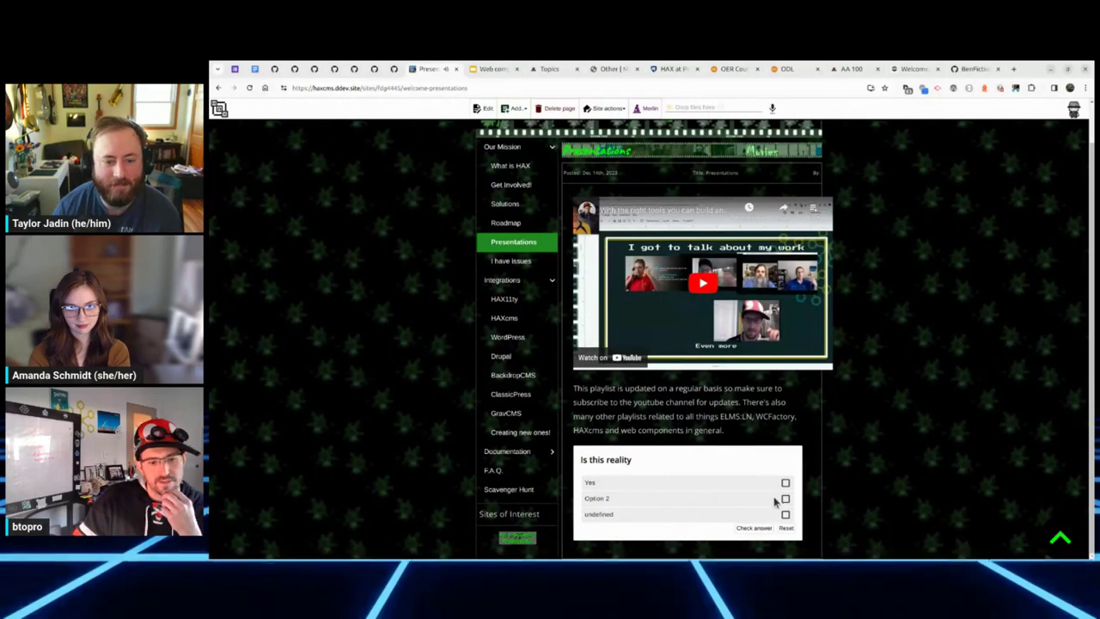
Step: Check the Yes answer in the quiz, then return to the top of the page
click(756, 529)
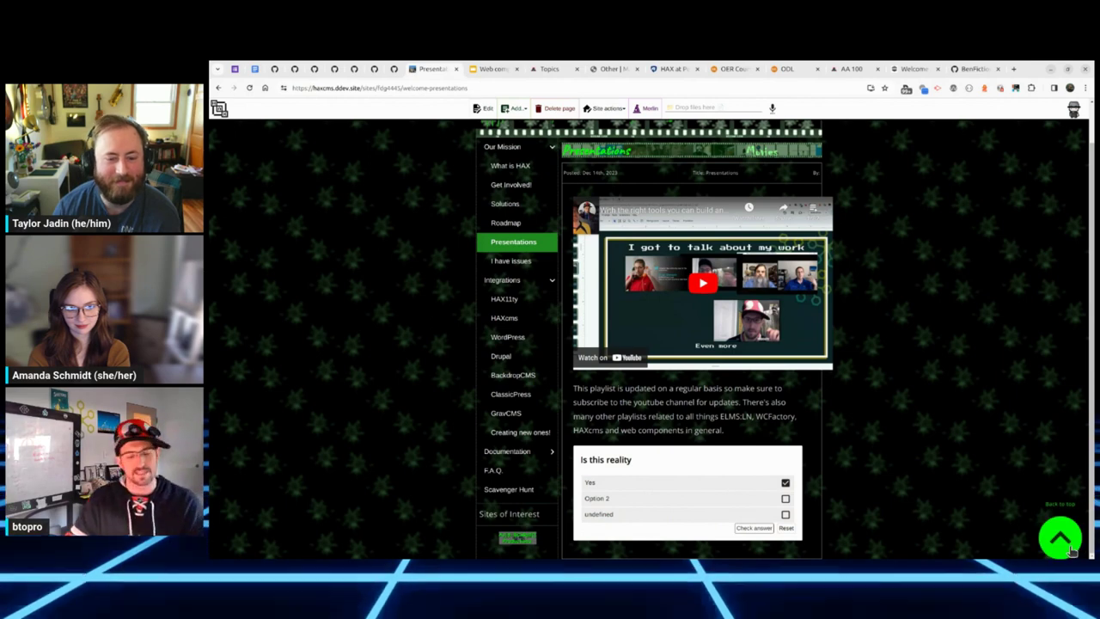
click(1061, 535)
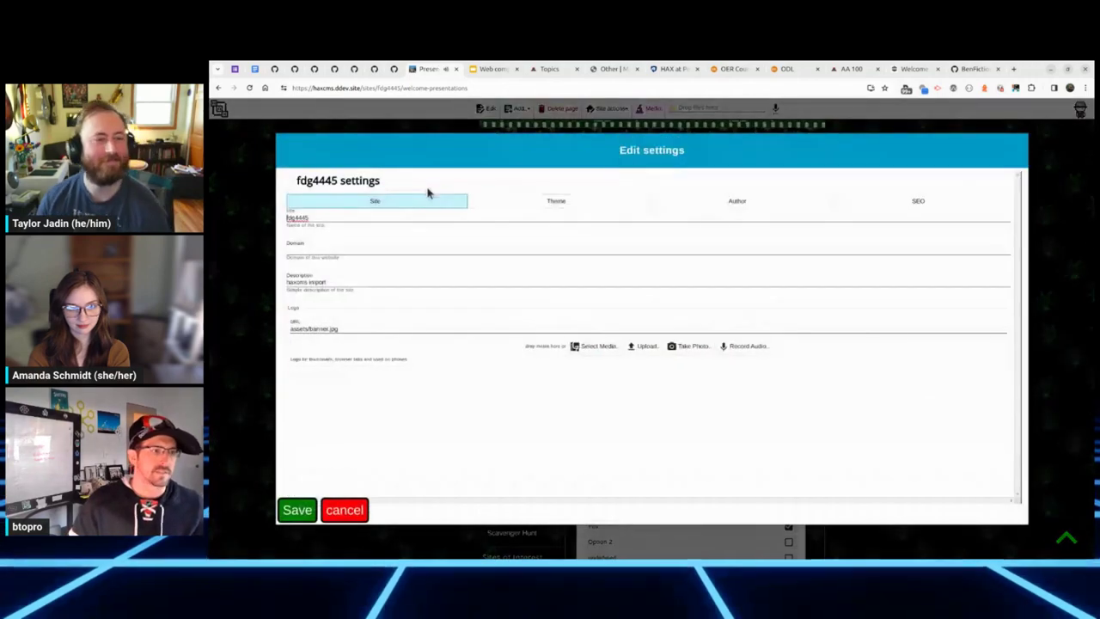
Step: Change the site theme to Documentation, save, and return to the HAX sites list
click(519, 201)
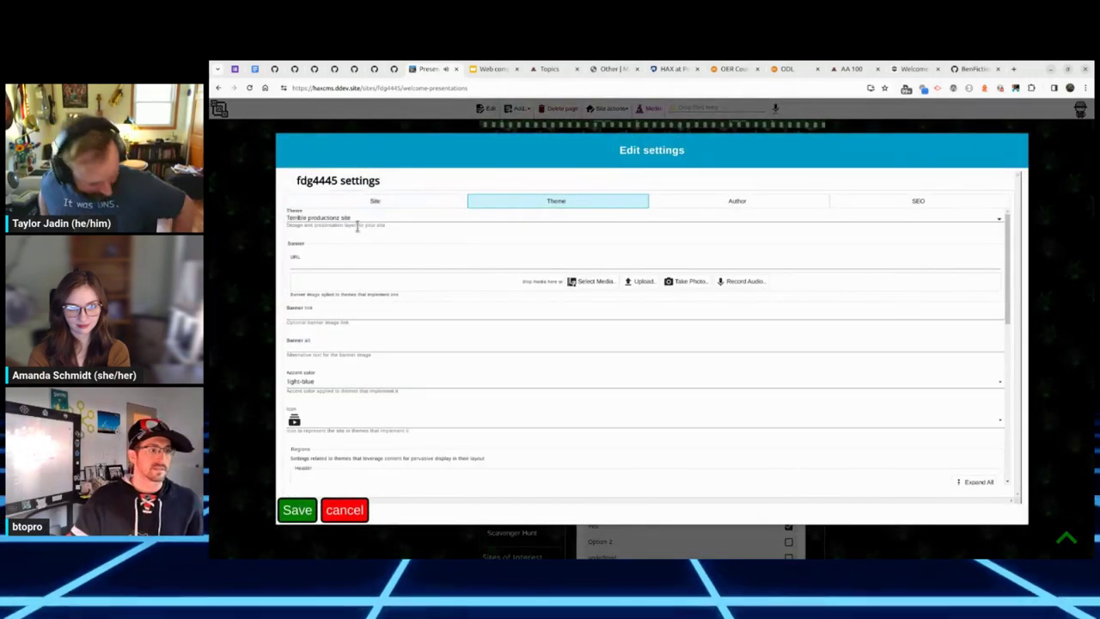
click(356, 220)
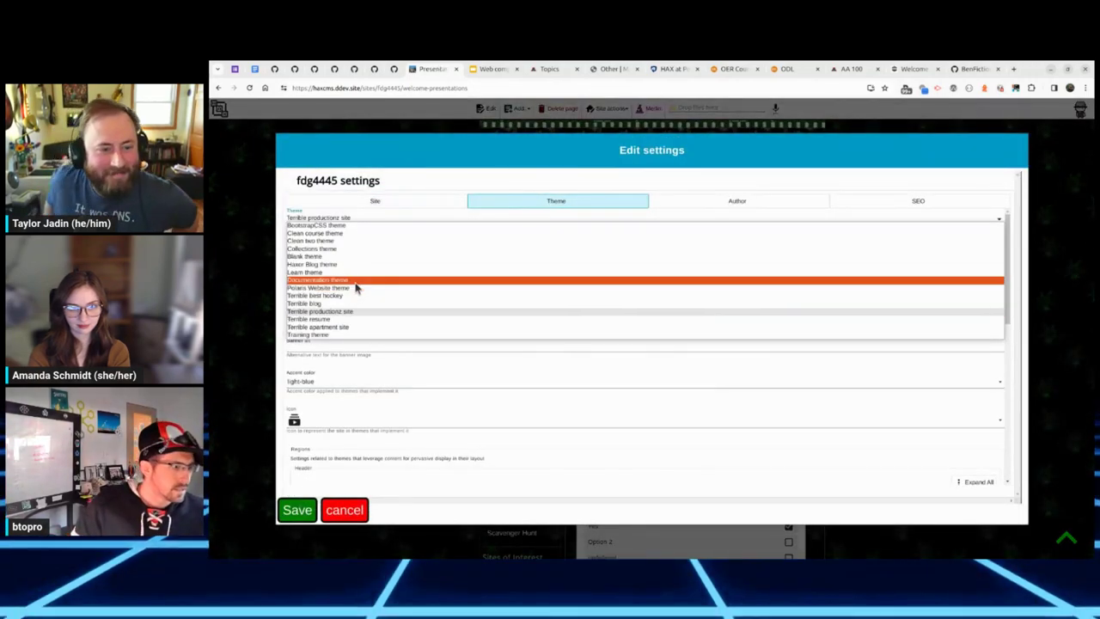
click(356, 282)
click(297, 509)
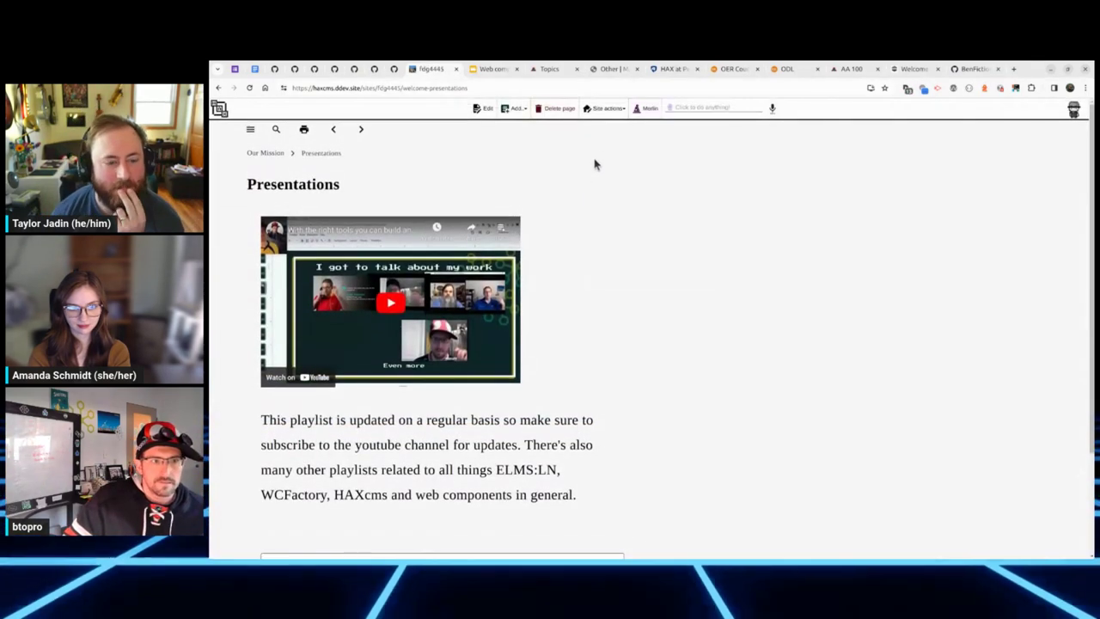
click(220, 110)
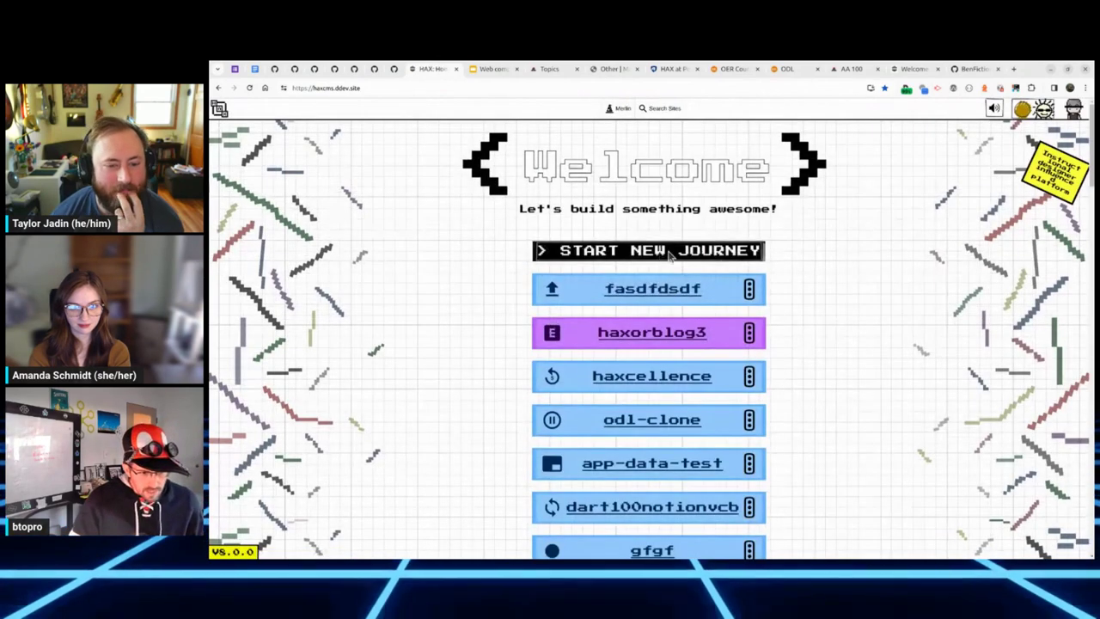
Step: Start a new site journey, cycling the home-screen tagline twice
click(750, 251)
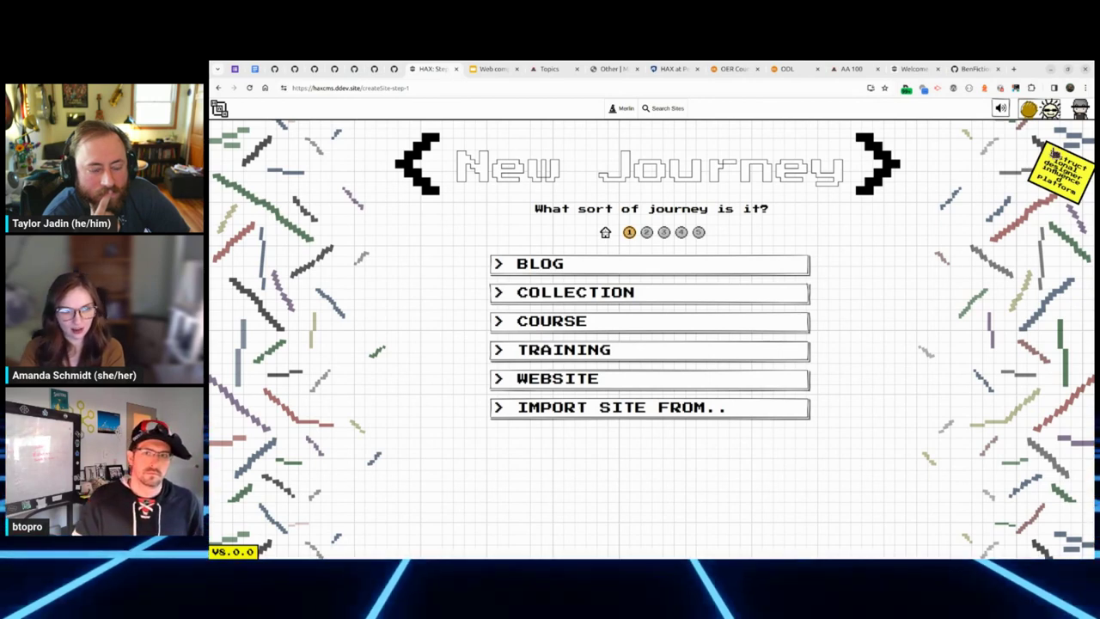
click(1057, 173)
click(1057, 173)
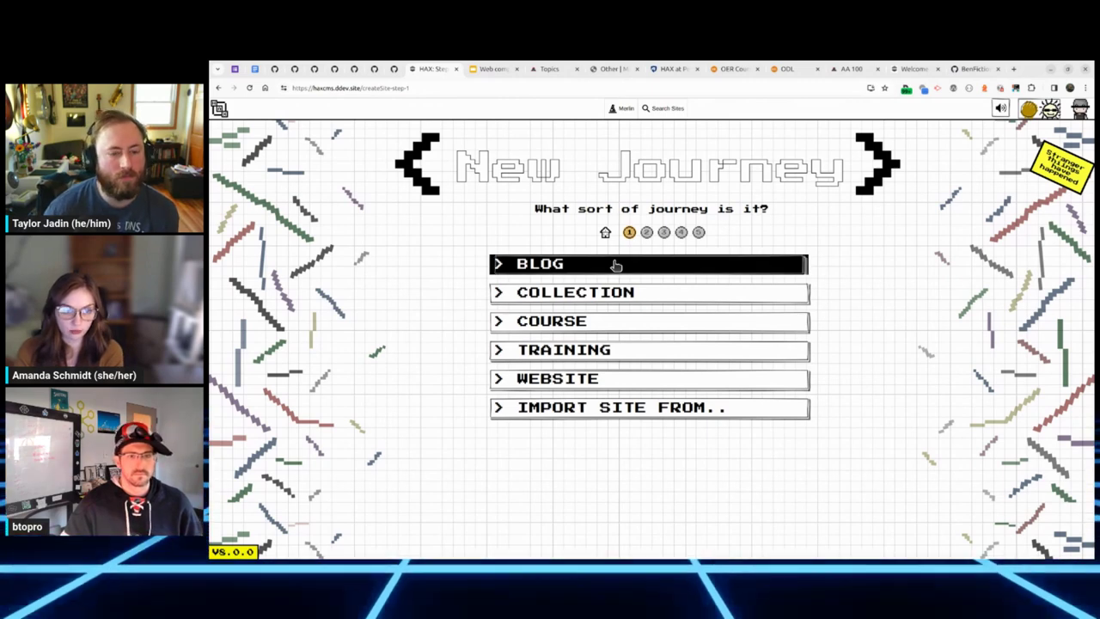
Step: Build a Blog site named 'my-new-blog' and open it
click(616, 265)
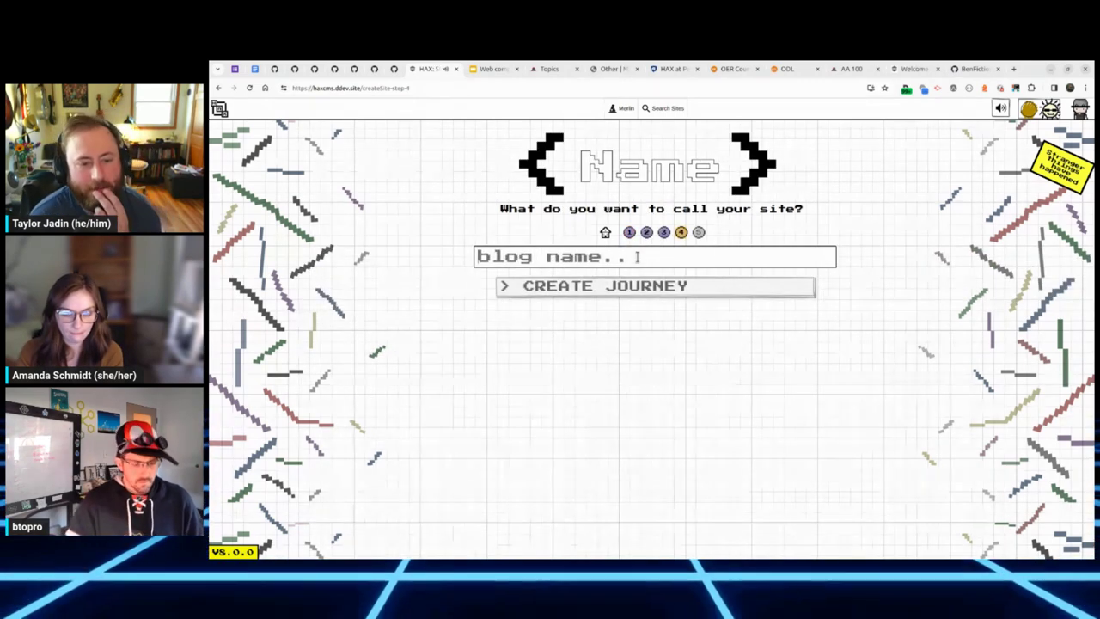
text(my-new-blog)
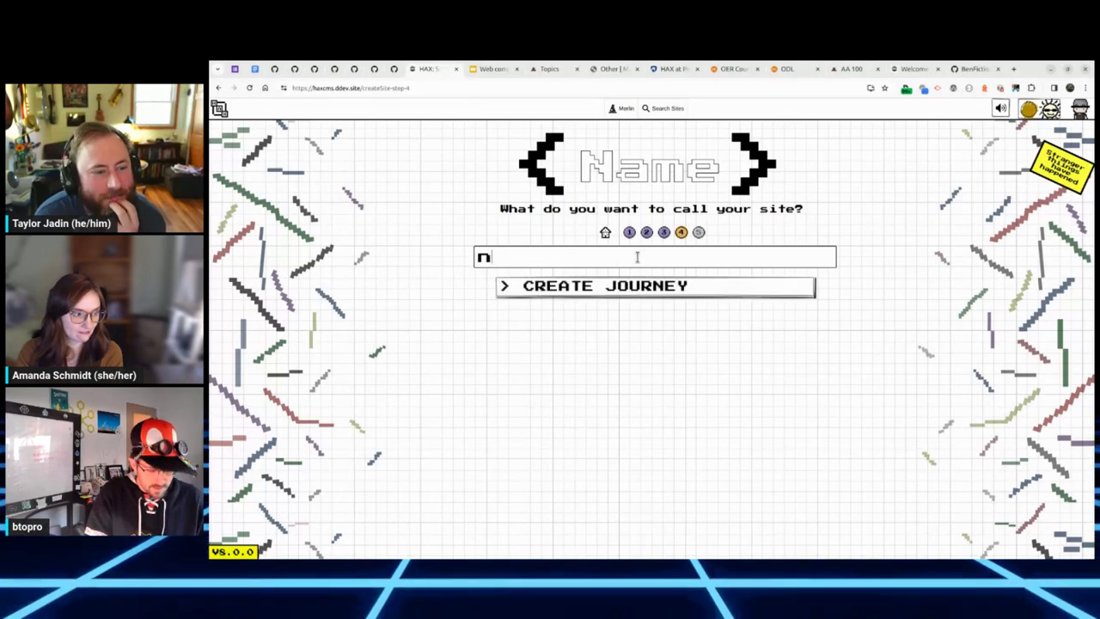
key(Return)
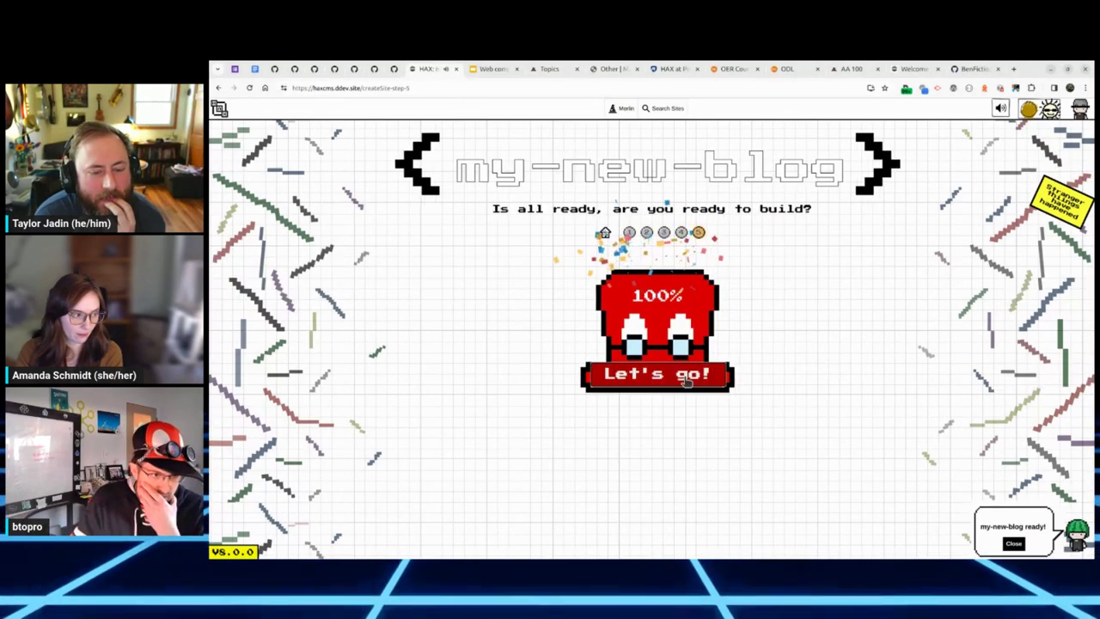
click(592, 389)
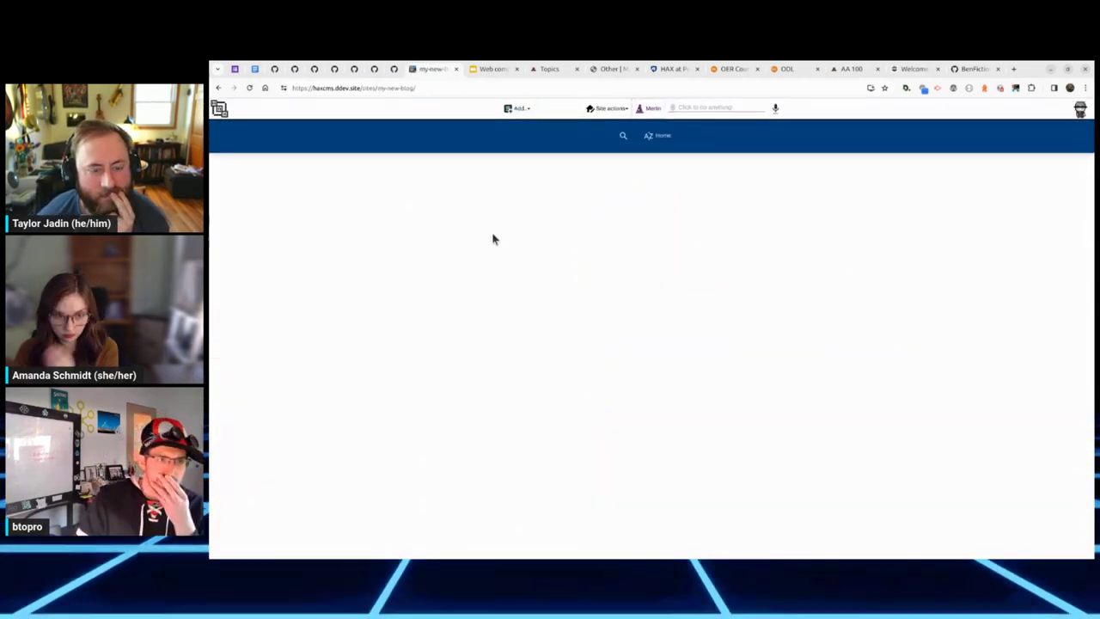
Step: Add two new pages to my-new-blog, returning to the blog home after each
click(514, 108)
click(521, 124)
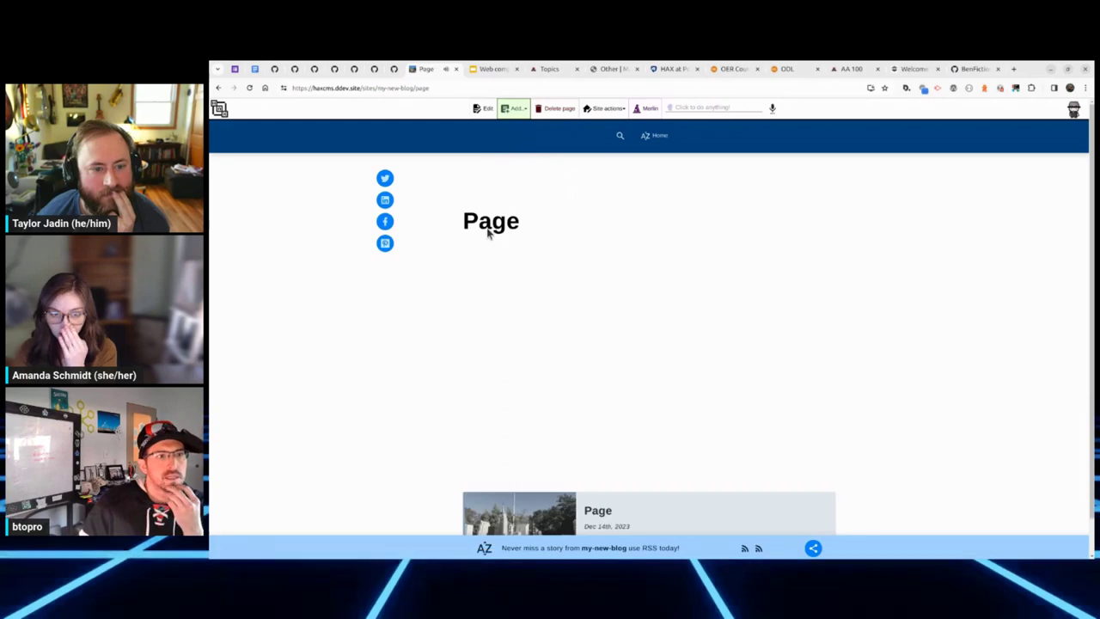
click(659, 139)
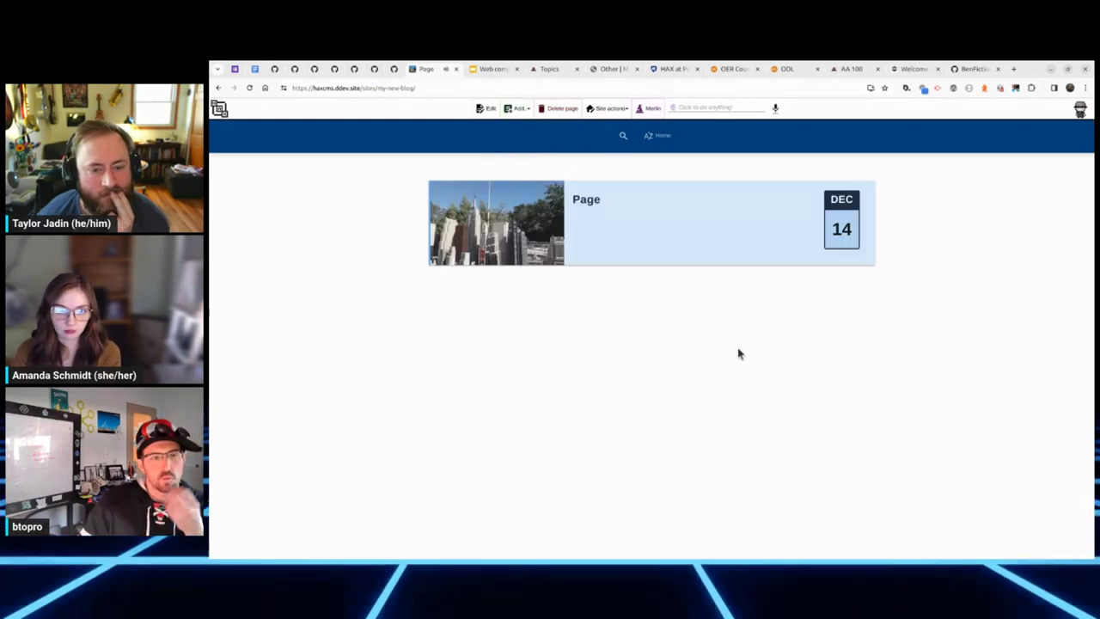
click(514, 109)
click(521, 127)
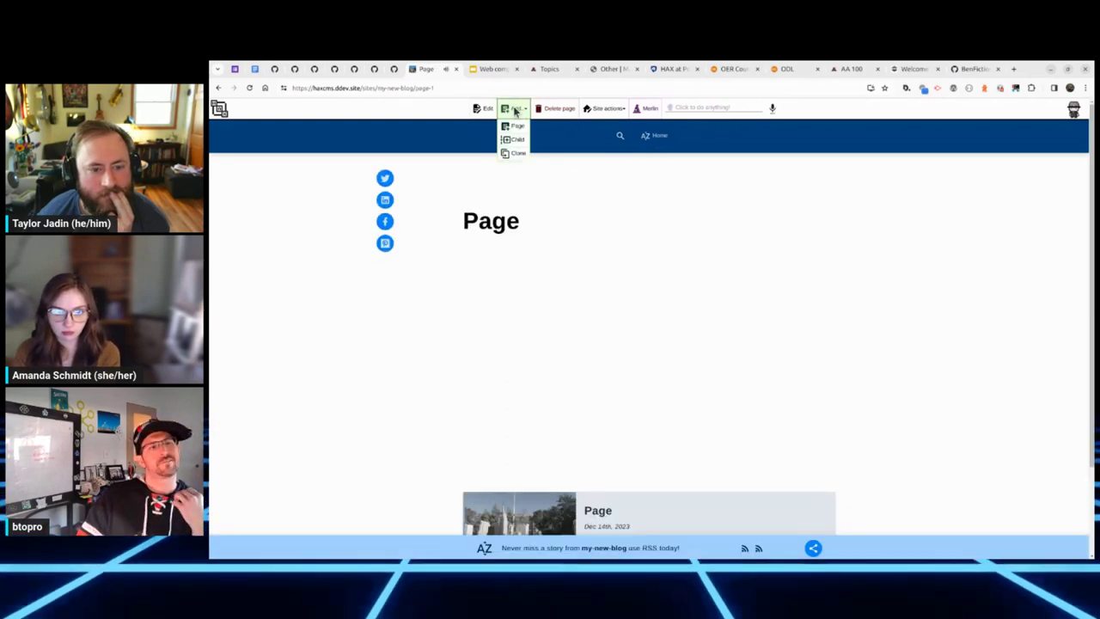
click(647, 138)
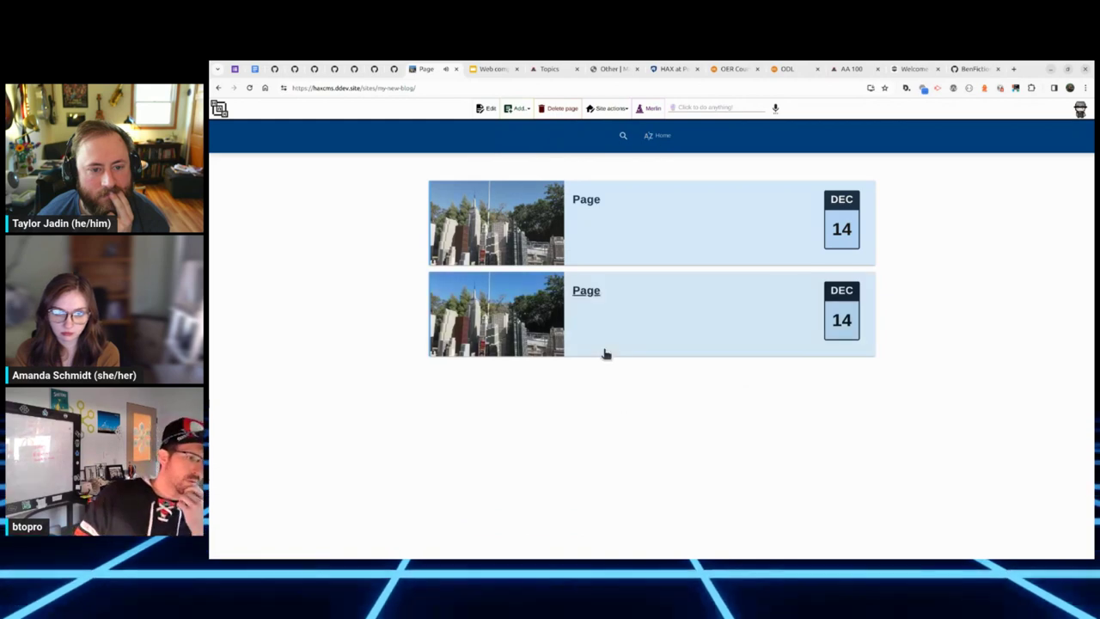
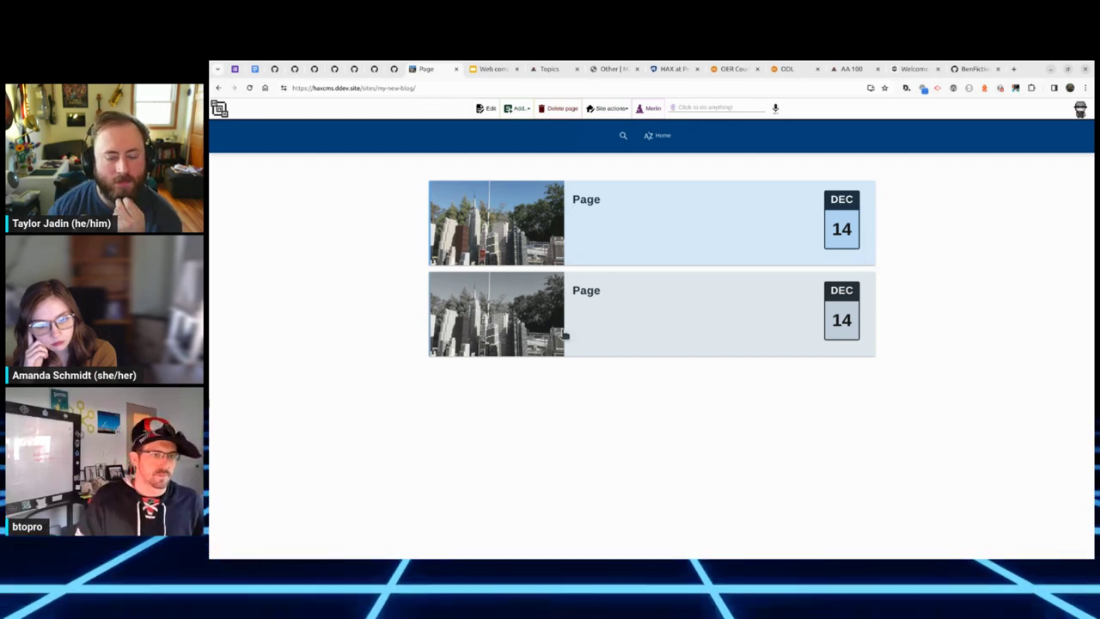
Step: Open the second Page post for editing and insert a Wikipedia Article block
click(632, 311)
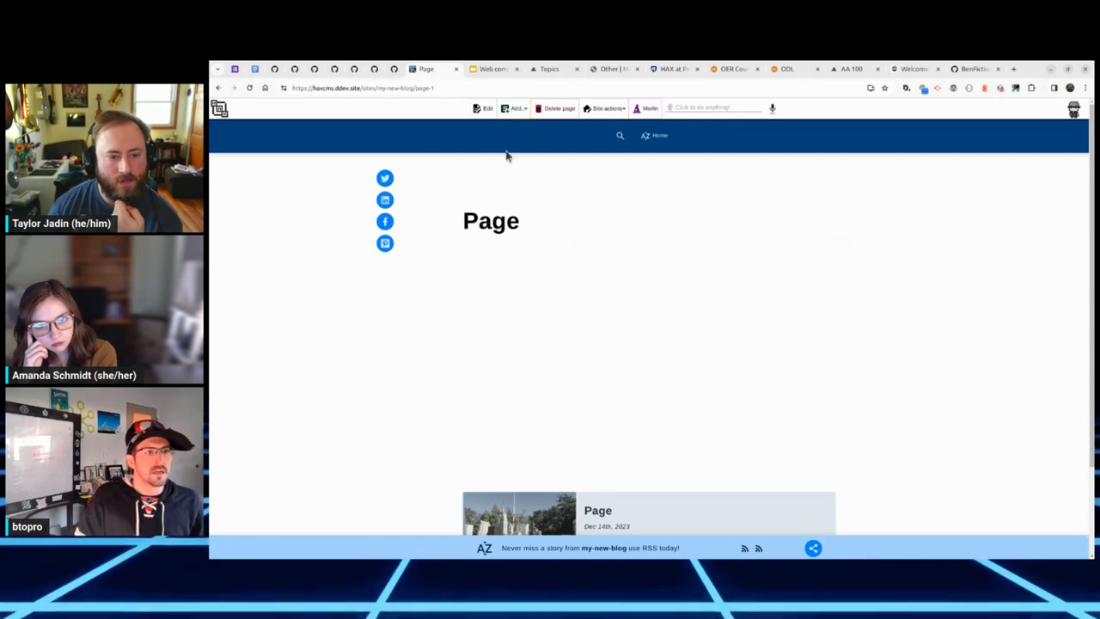
click(484, 110)
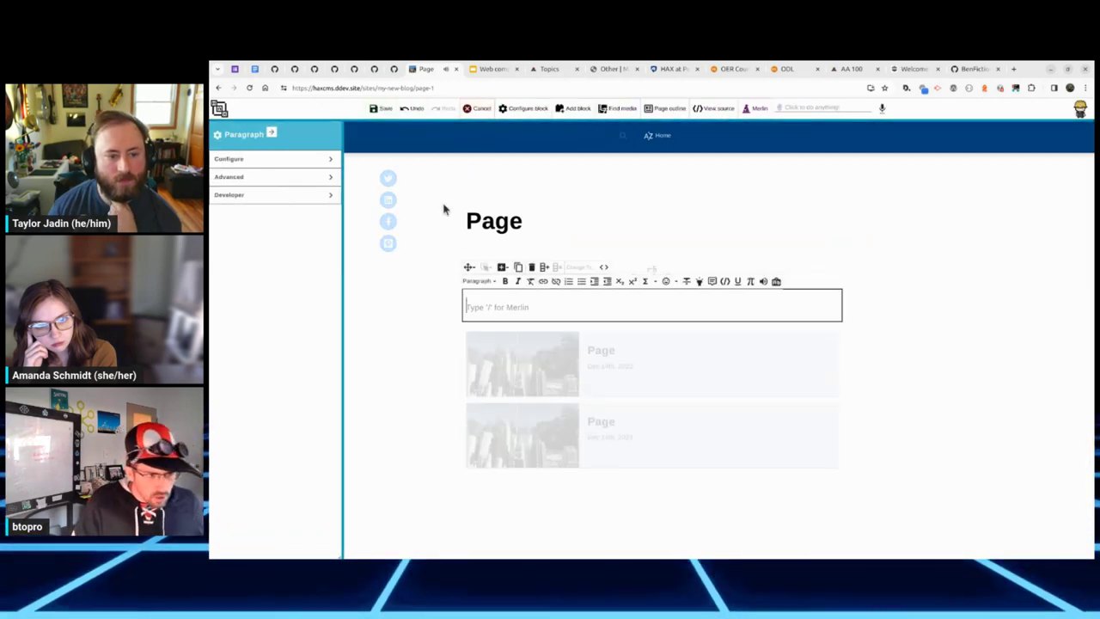
click(576, 108)
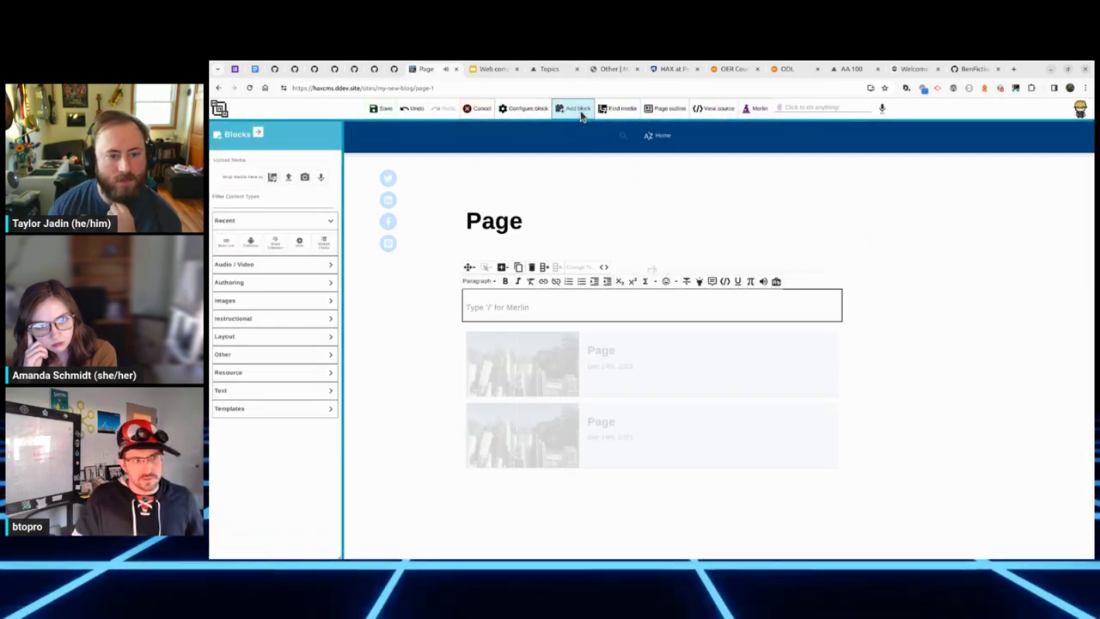
click(255, 392)
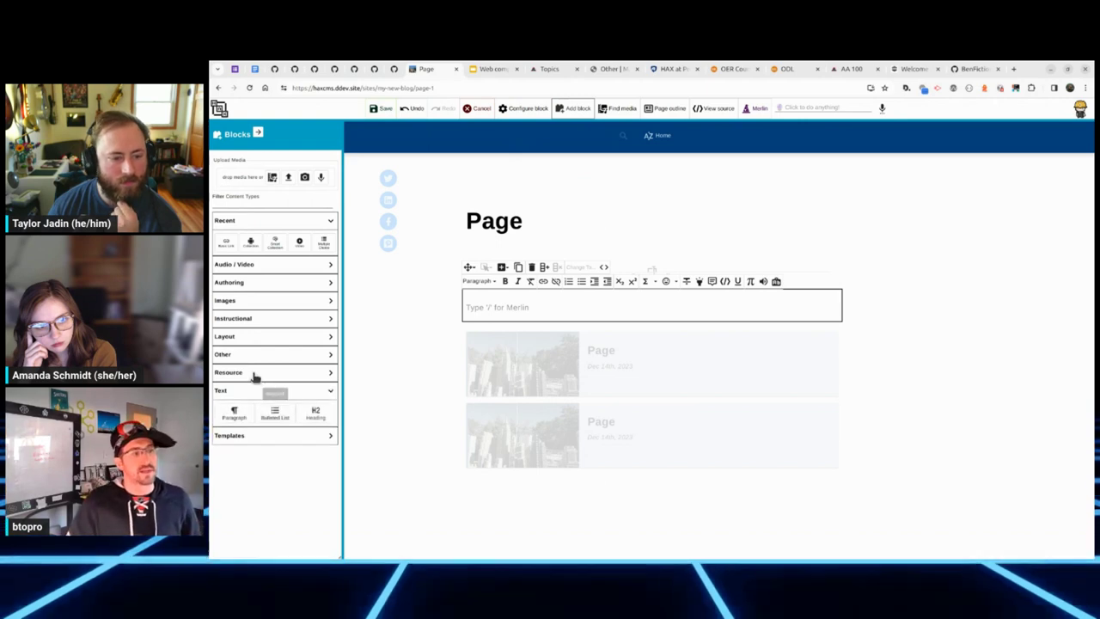
click(257, 377)
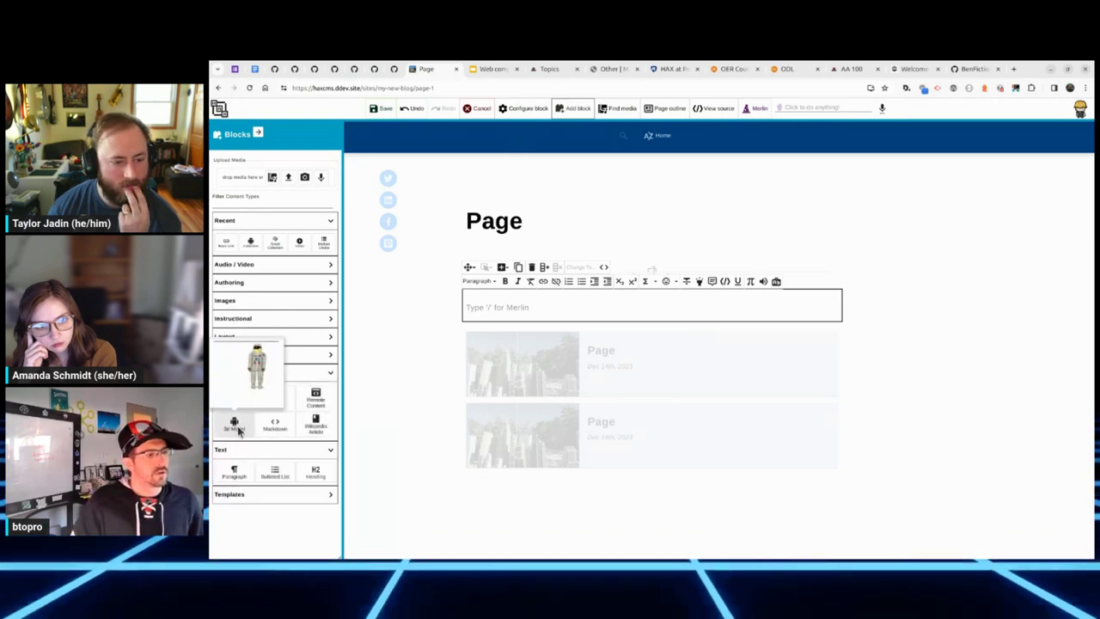
click(316, 422)
Step: Add a Markdown bulleted item and a 3D astronaut model, then select the word 'long'
click(275, 426)
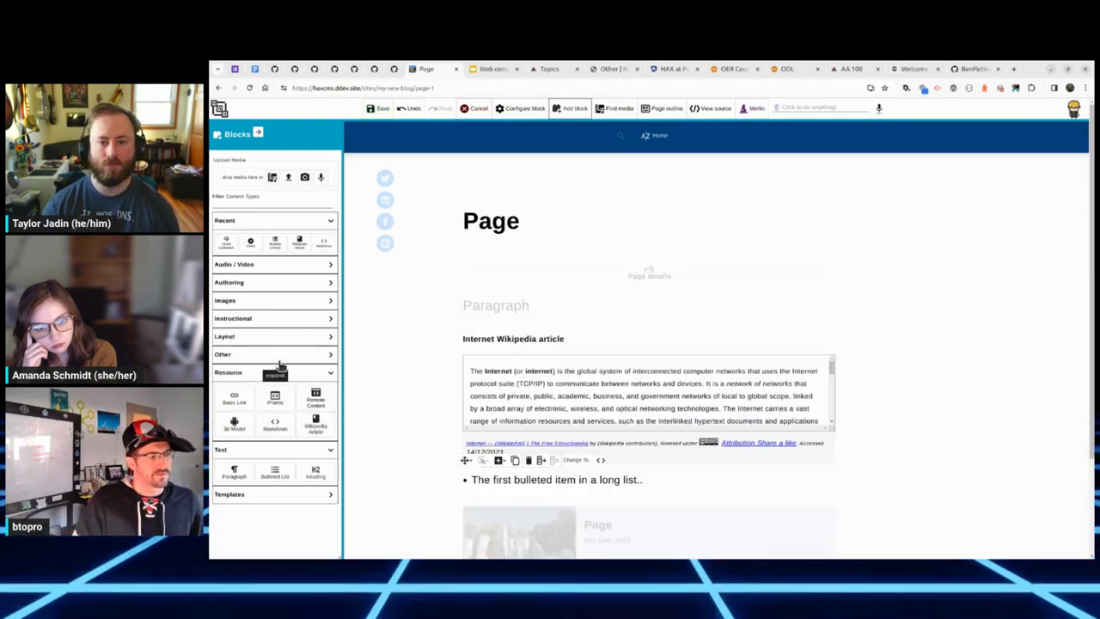
click(238, 424)
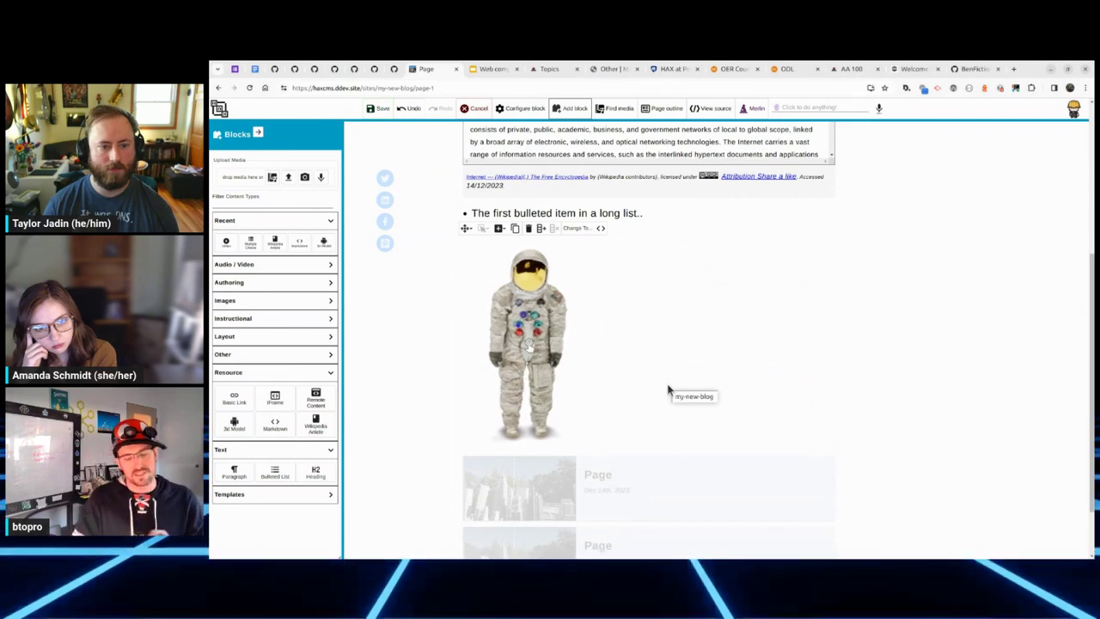
scroll(662, 327, up, 2)
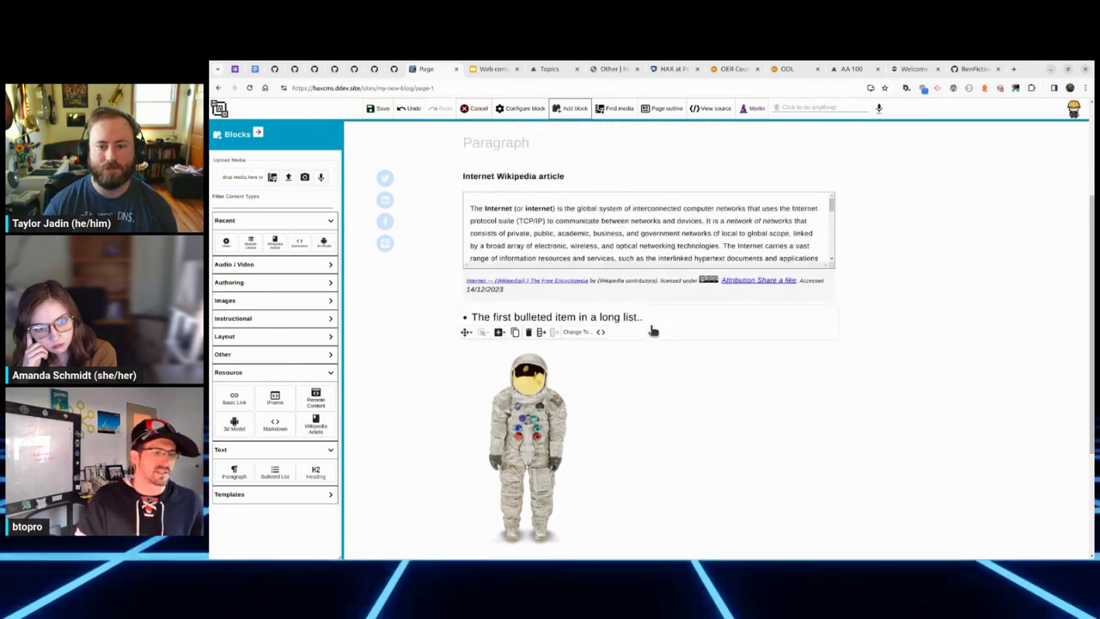
double_click(610, 317)
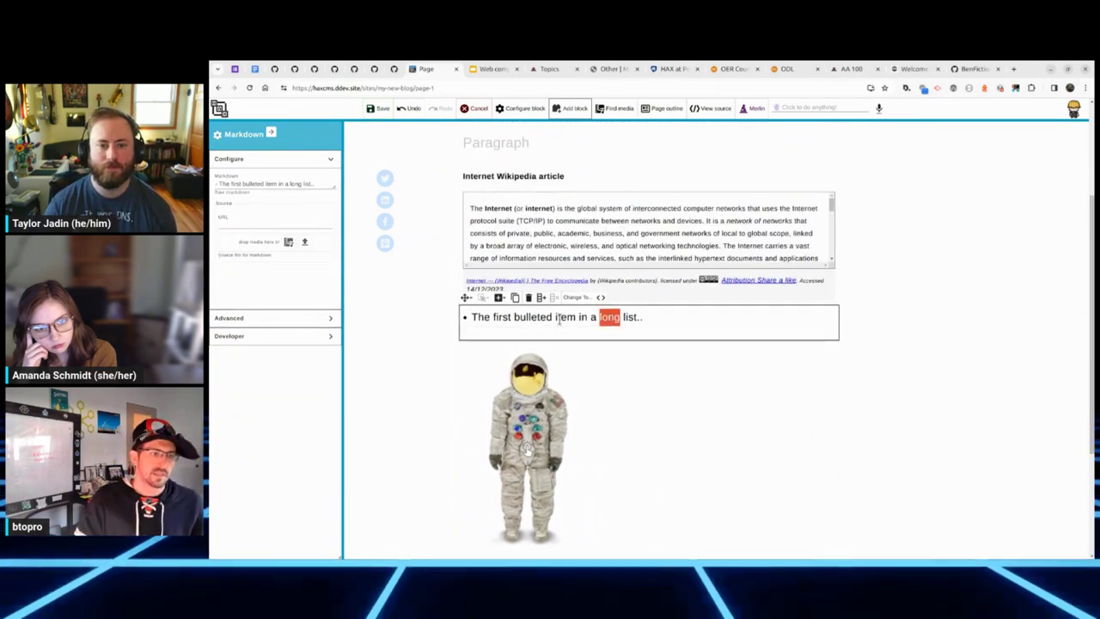
Step: Add the paragraph 'dfsfsfs dfsdfsdsfsd' and render its second word as math
scroll(562, 198, up, 2)
click(547, 247)
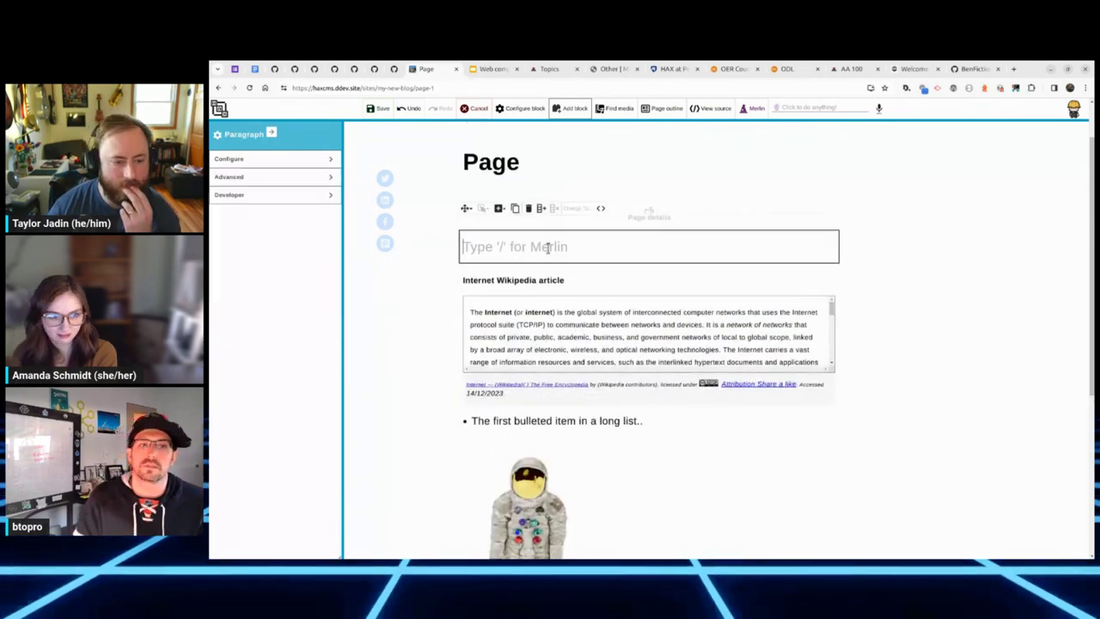
text(dfsfsfs dfs)
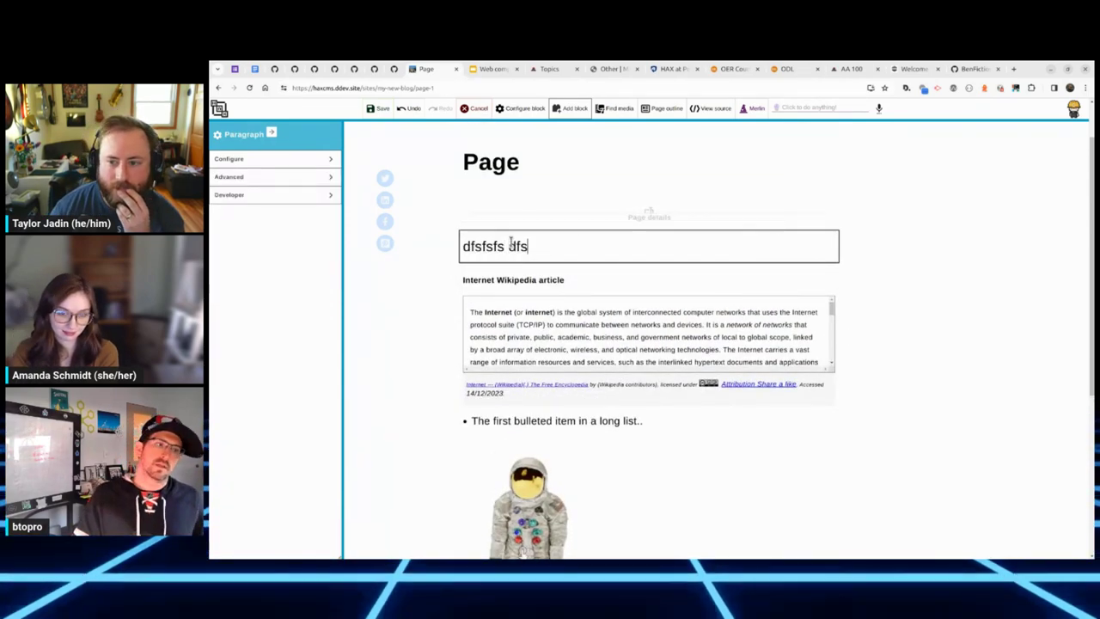
text(dfsdsfsd)
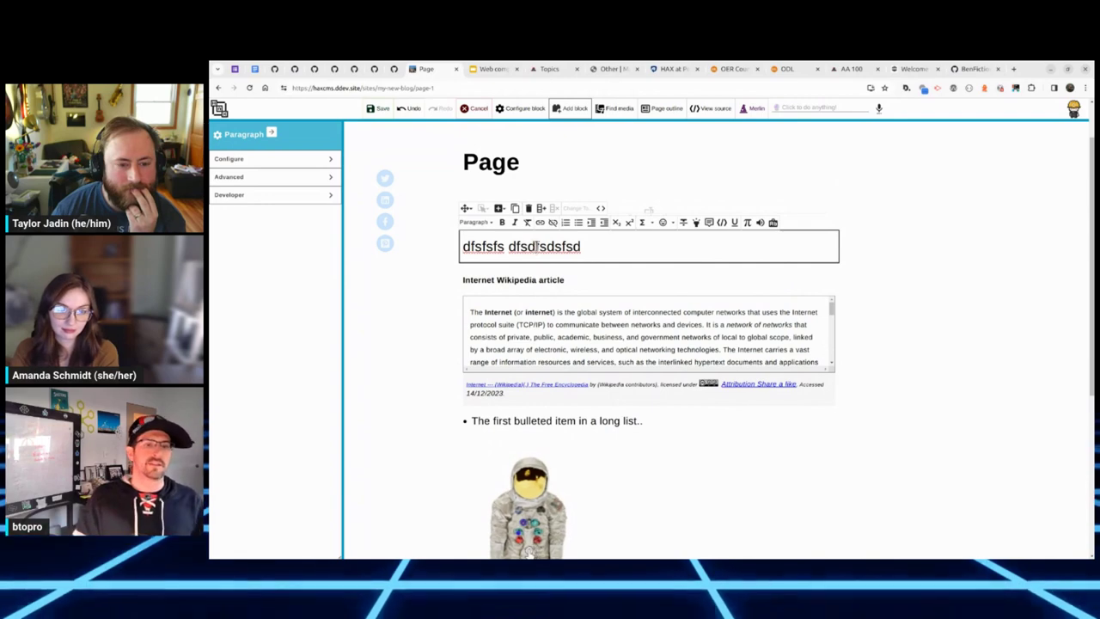
double_click(536, 246)
click(747, 223)
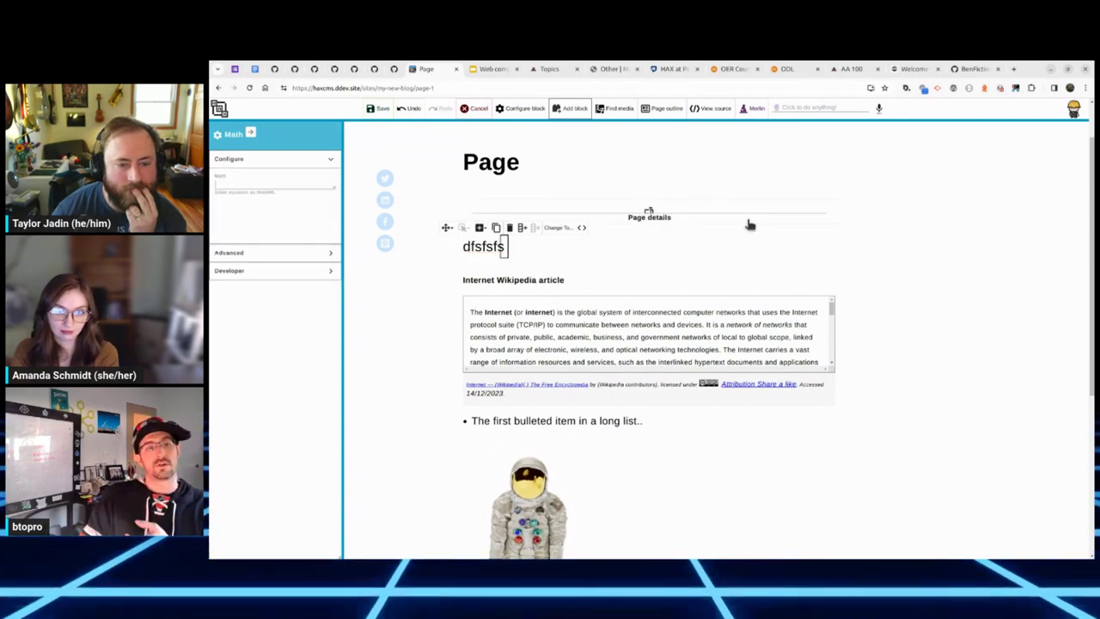
Step: Save the page edits, return to the home listing and open the first Page post
right_click(266, 191)
click(624, 278)
click(606, 284)
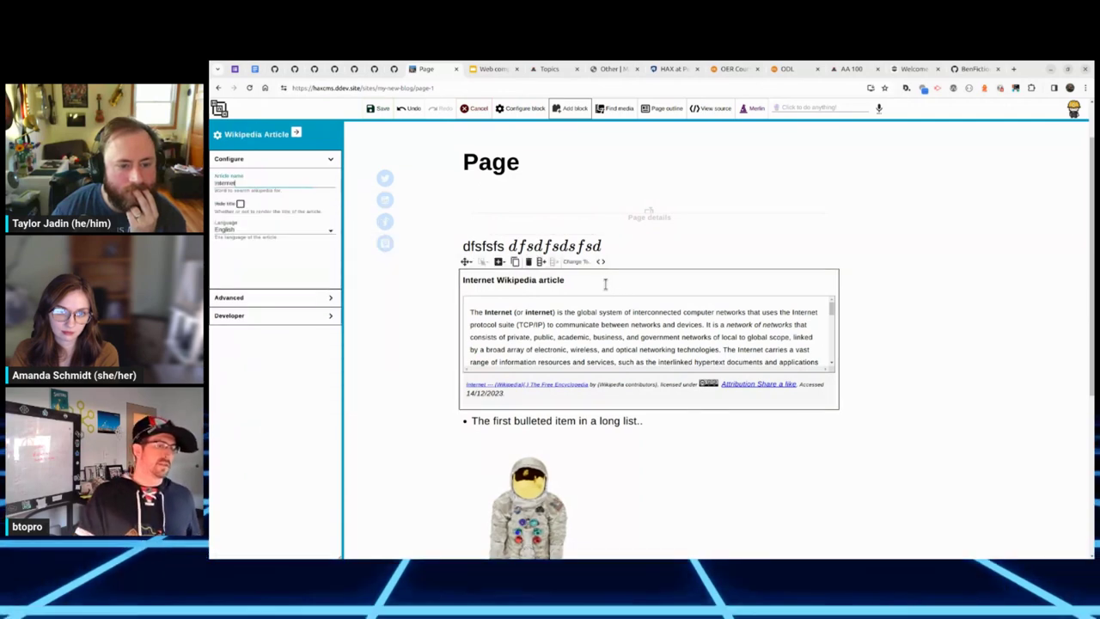
click(633, 249)
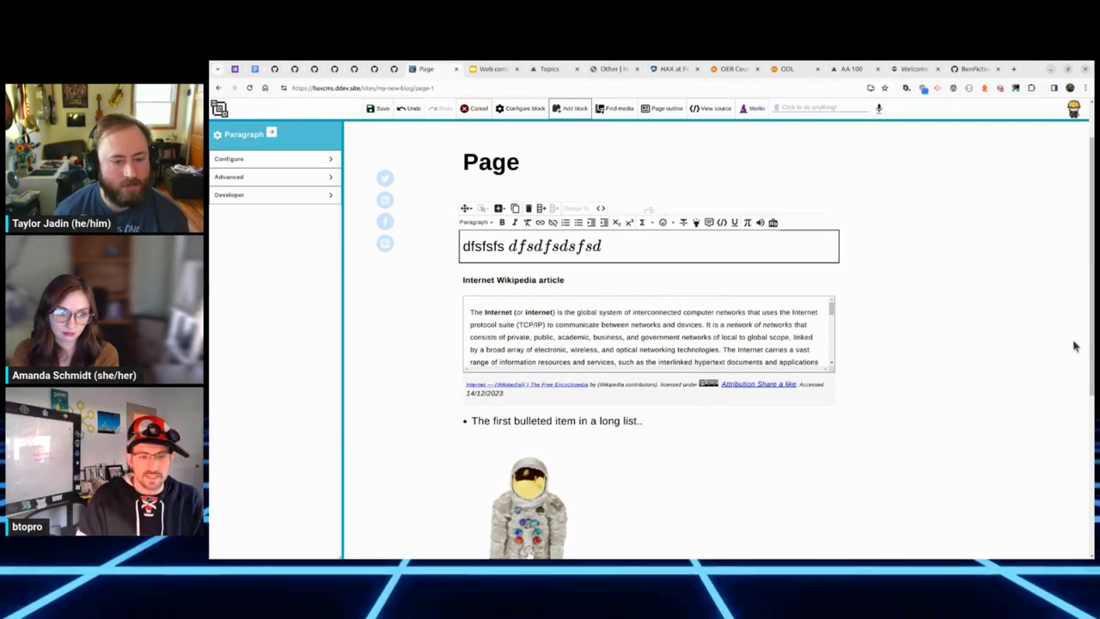
scroll(391, 294, down, 5)
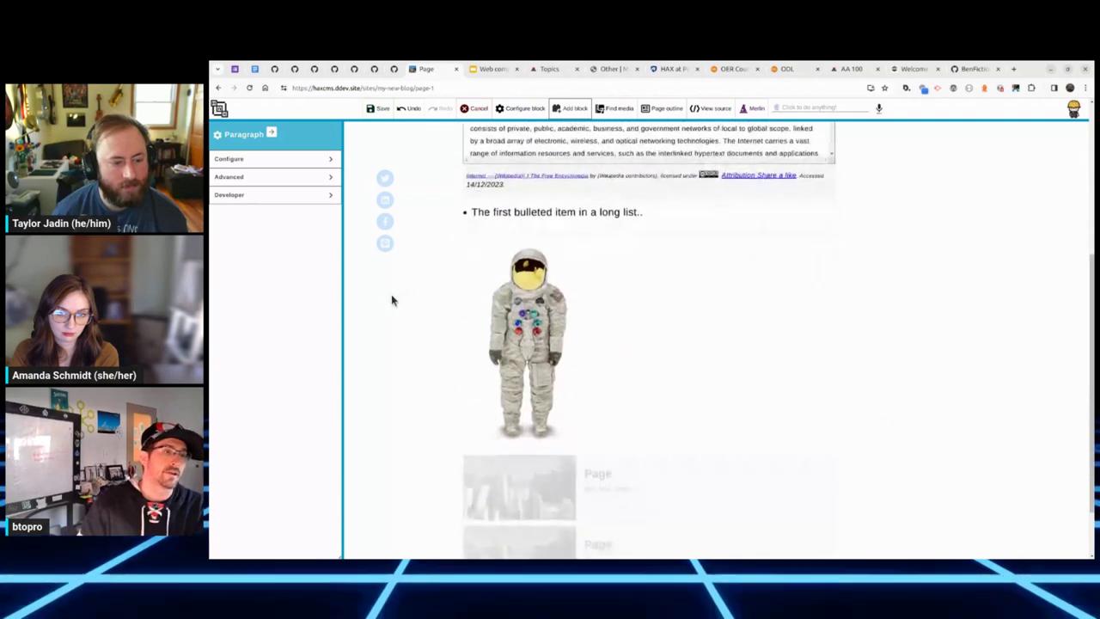
scroll(392, 300, up, 6)
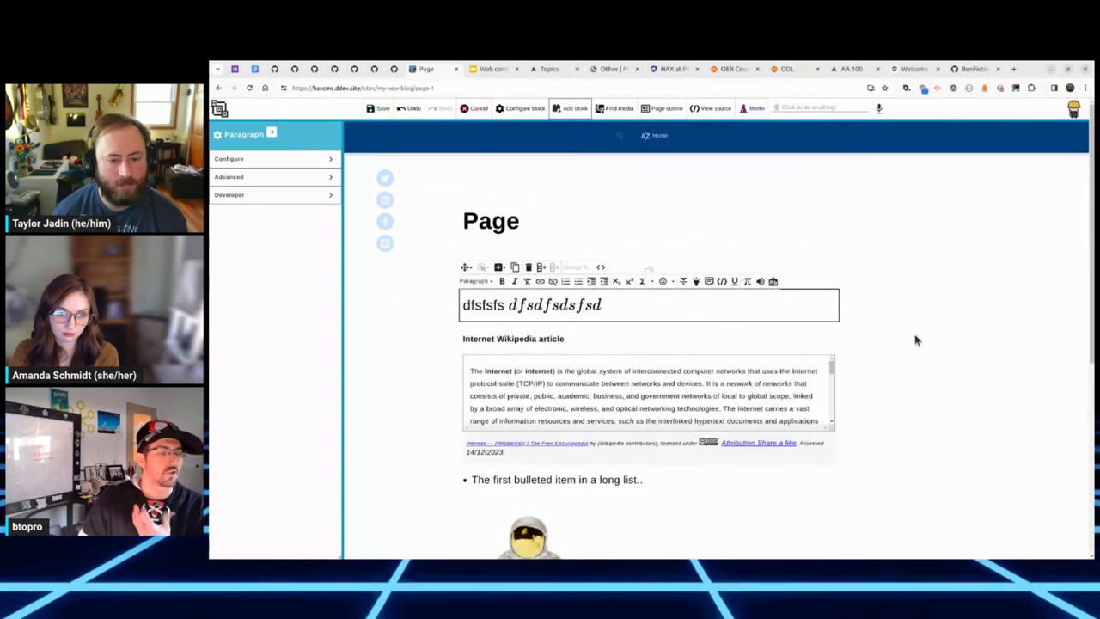
click(380, 109)
click(652, 137)
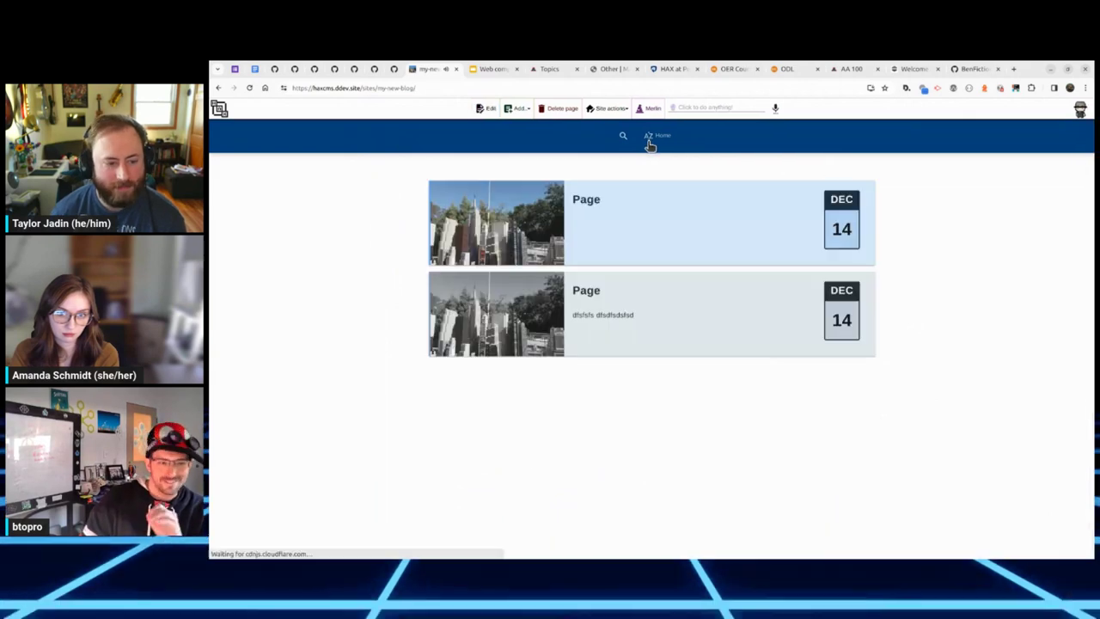
click(670, 254)
Step: Put the first Page post in edit mode and browse the block categories down to Instructional
click(480, 119)
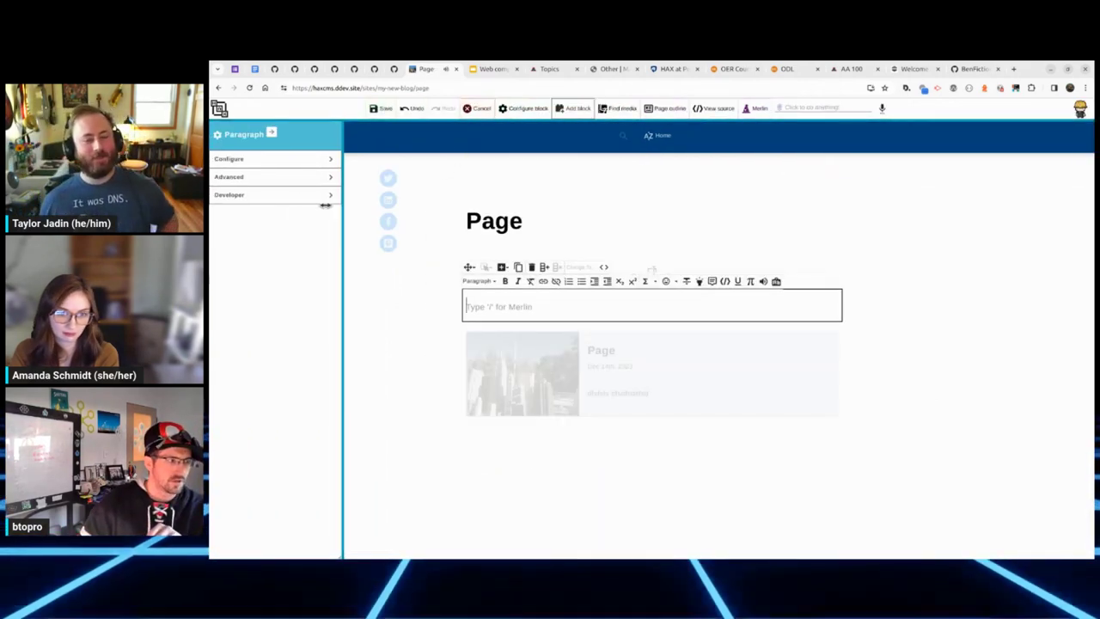
click(577, 108)
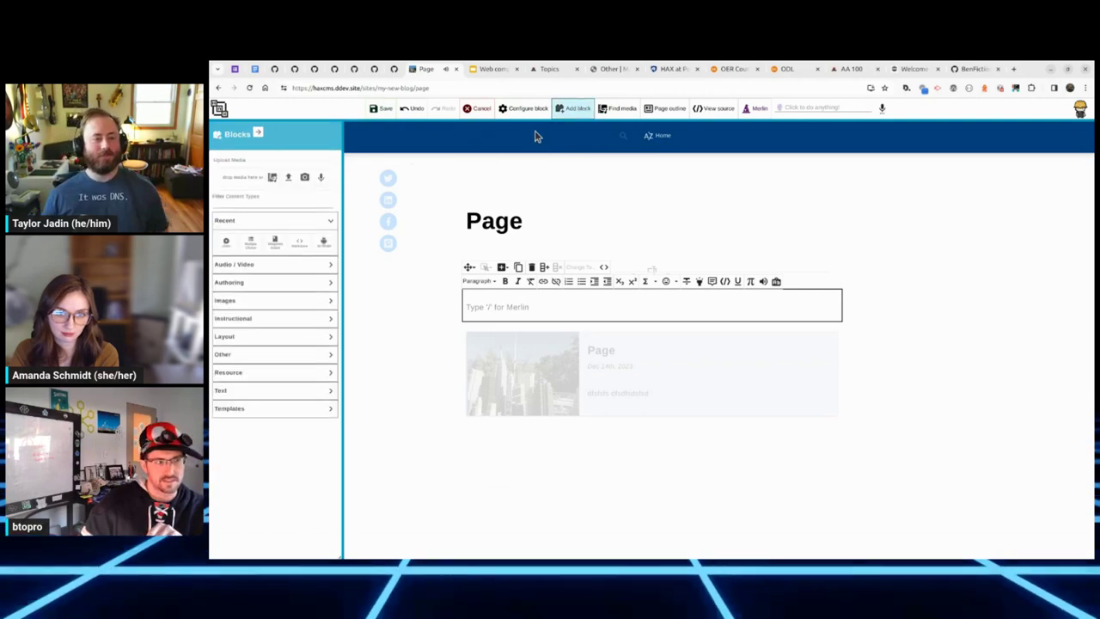
click(283, 266)
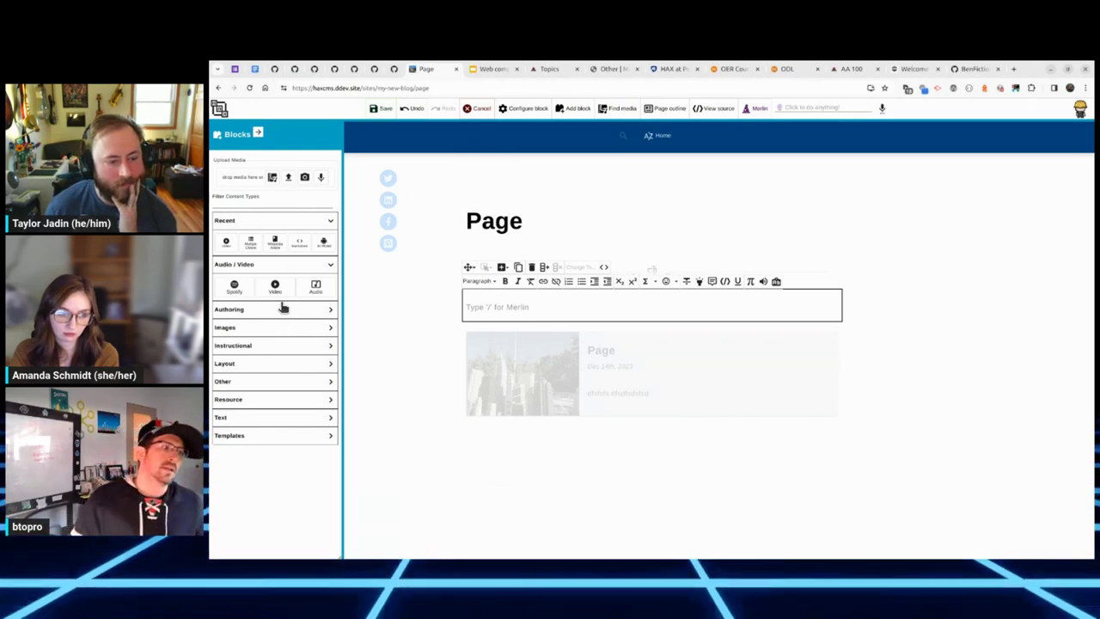
click(272, 315)
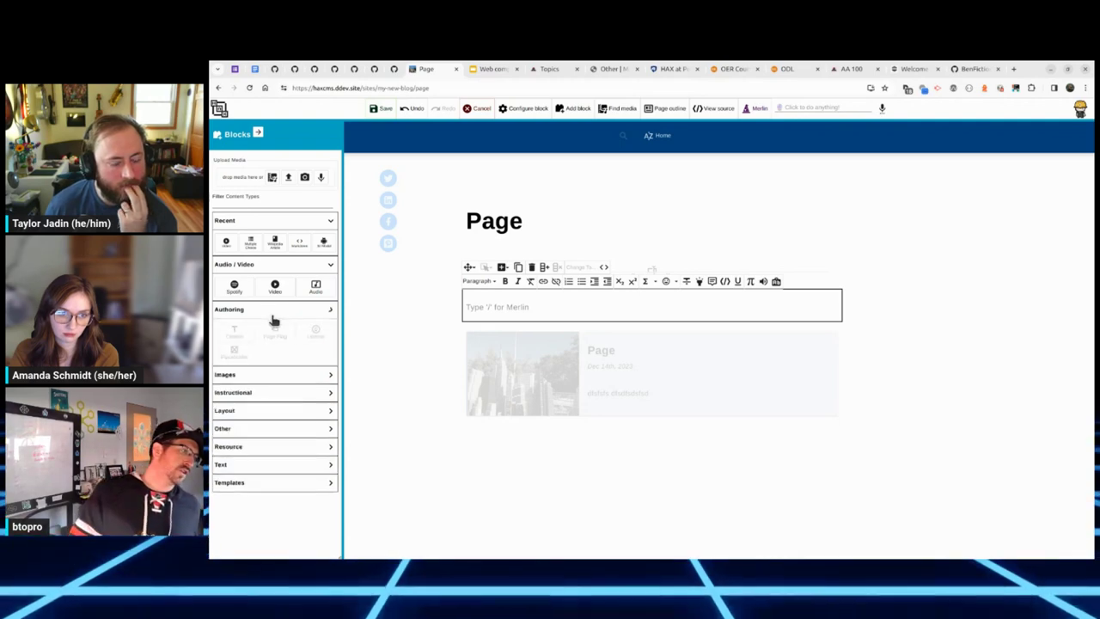
click(258, 375)
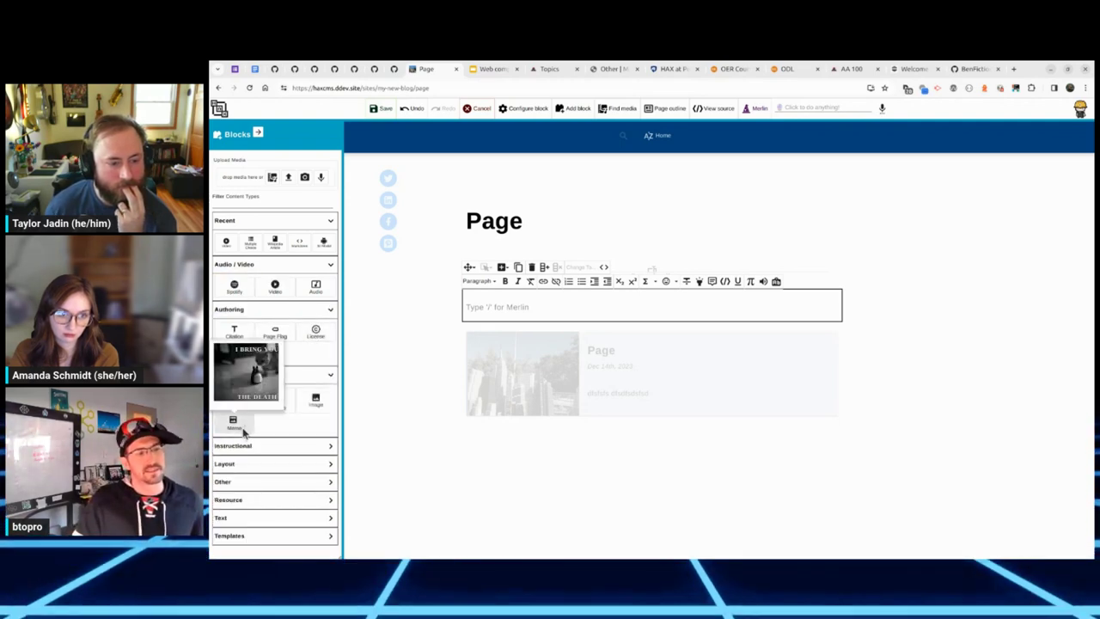
click(278, 447)
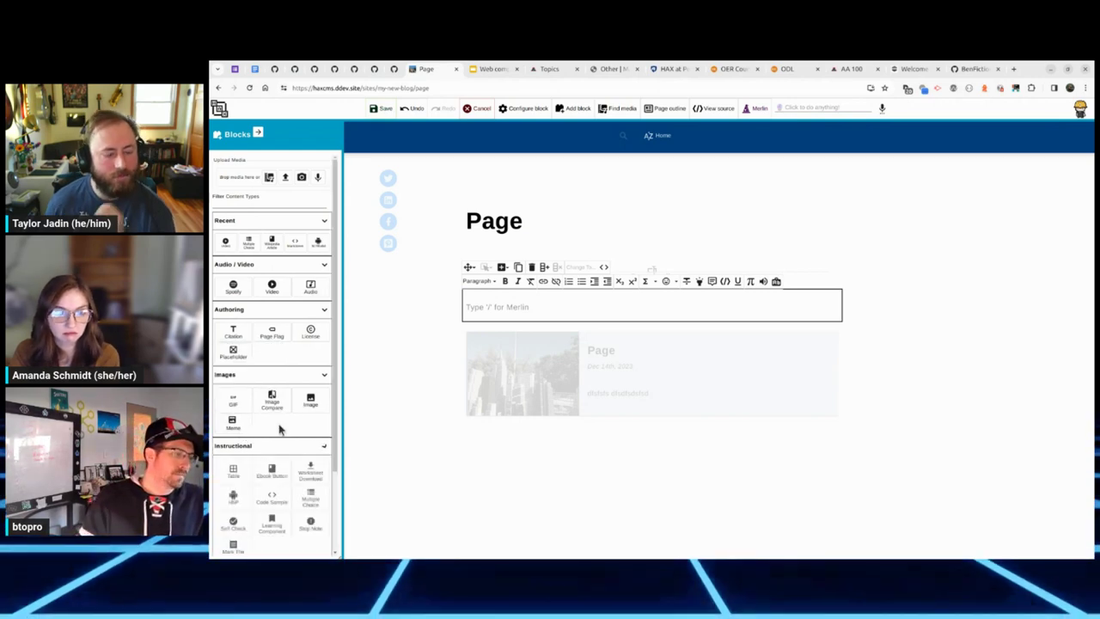
scroll(279, 430, down, 2)
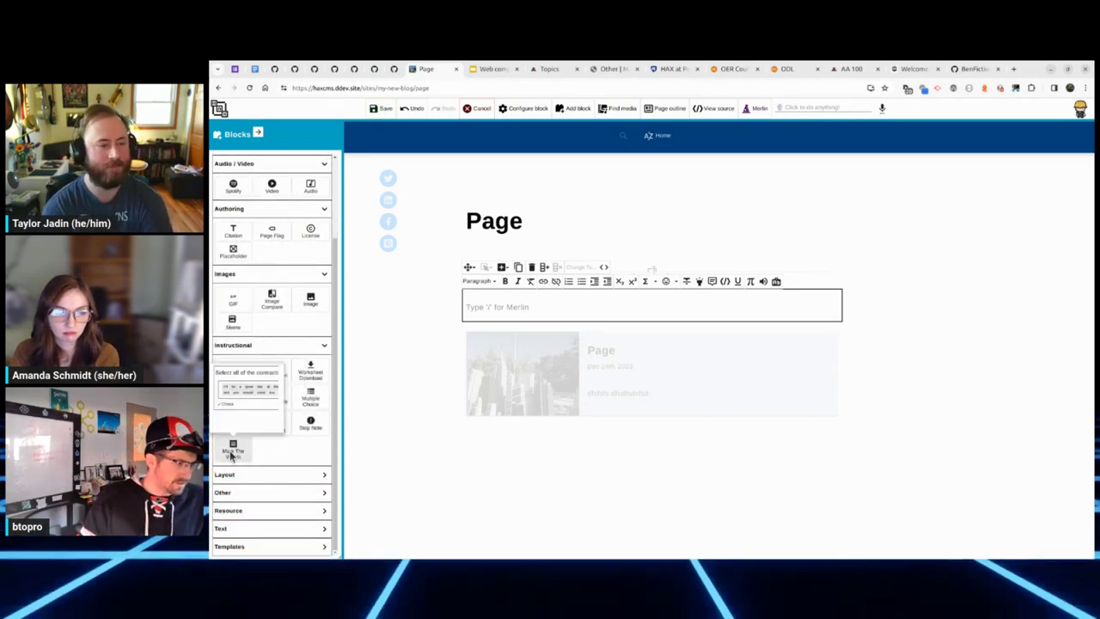
Step: Insert a Sharks Self Check, multiple-choice question, Unit 1 Learning Objectives and two-by-two table
click(231, 427)
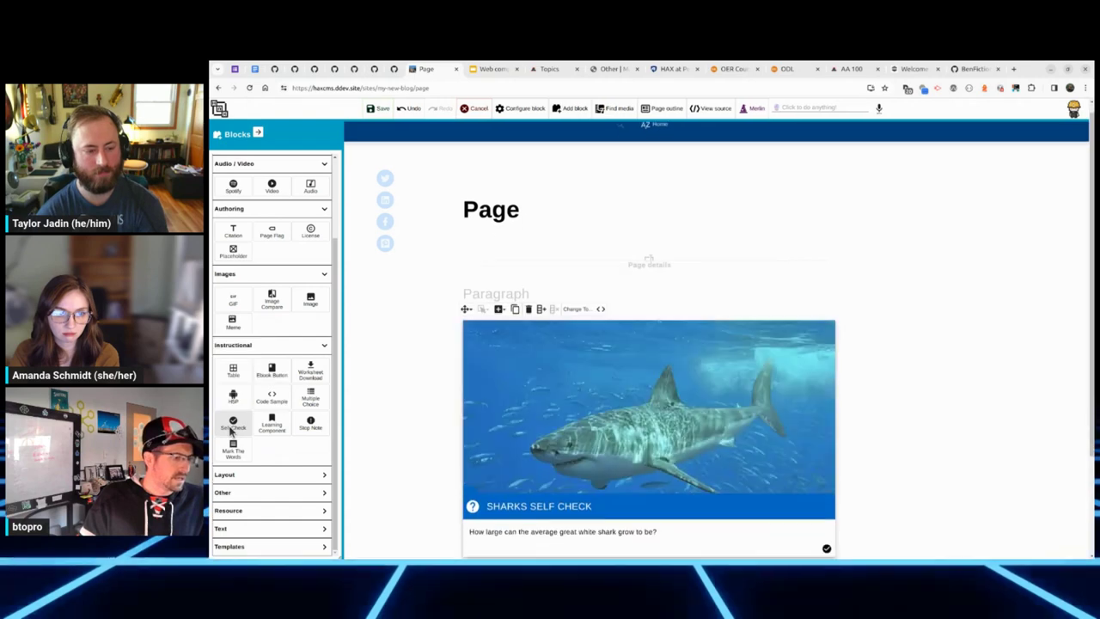
click(309, 401)
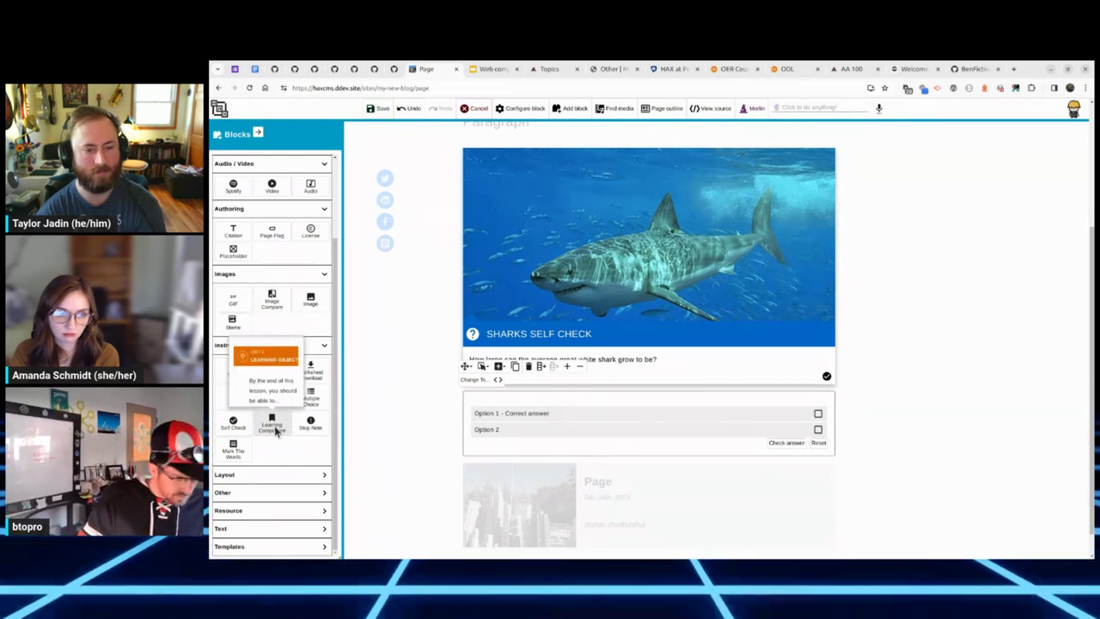
click(275, 430)
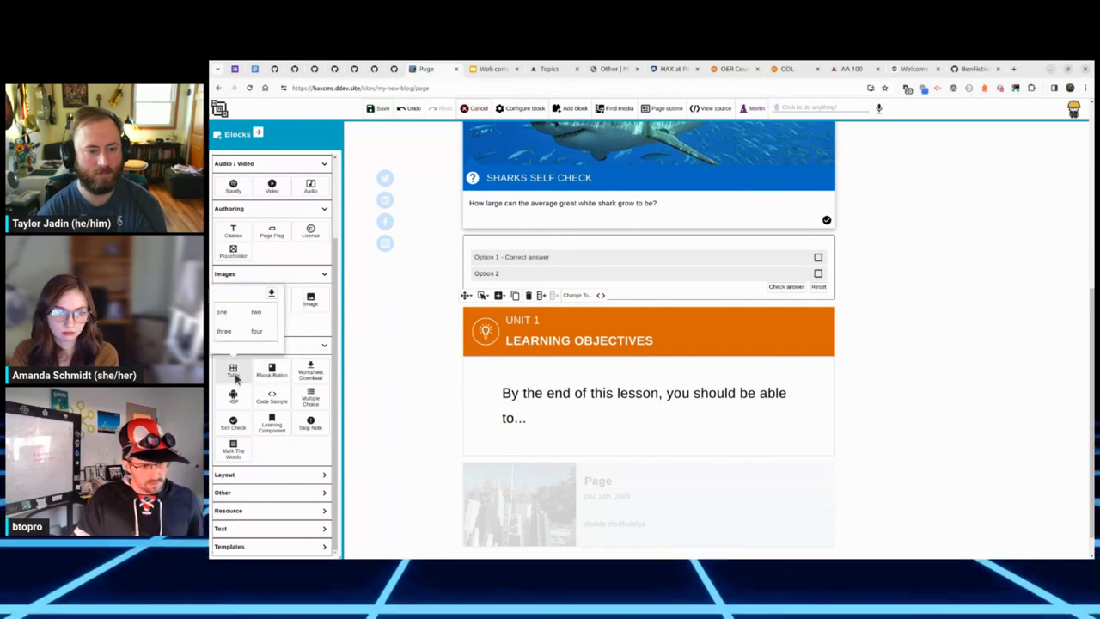
click(234, 375)
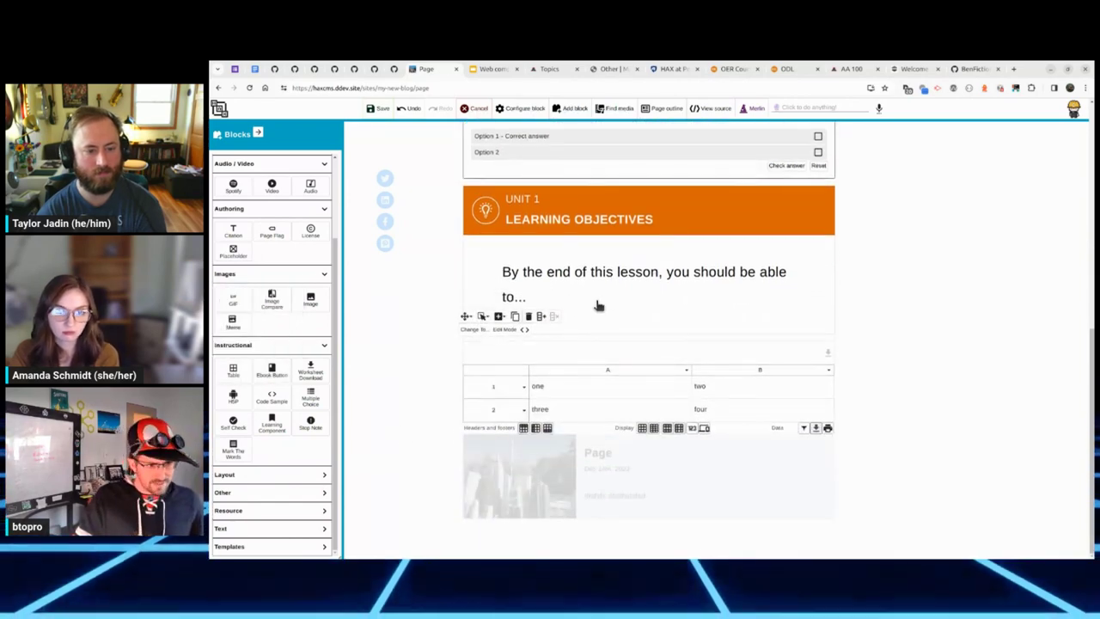
Step: Replace 'lesson' with 'ghfhfh' in the objectives paragraph and set the card type to Discuss
click(614, 293)
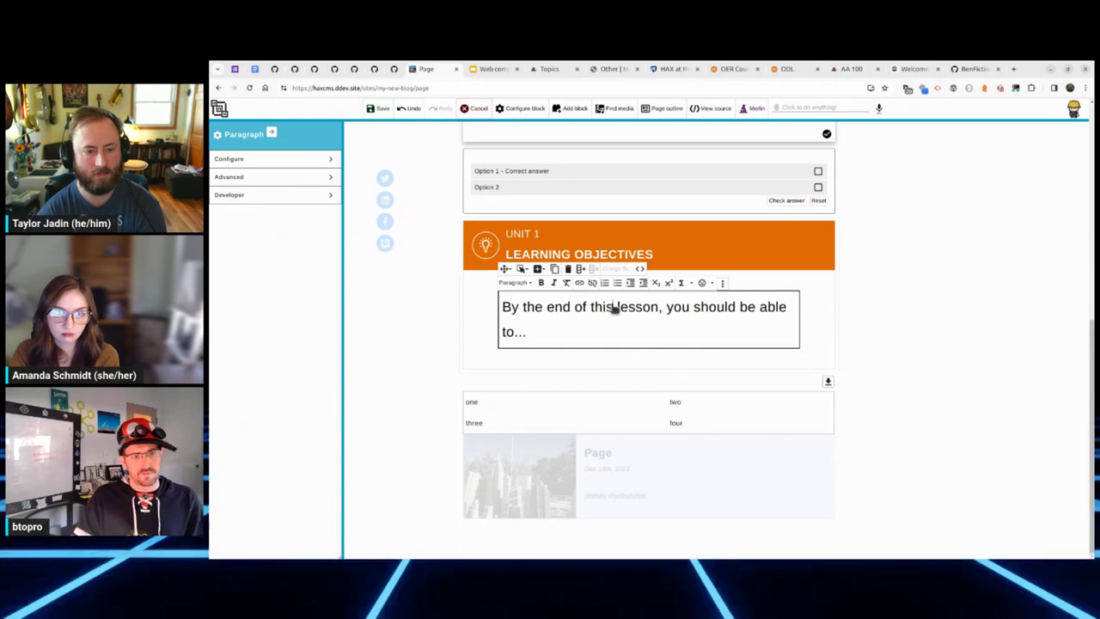
double_click(615, 309)
text(ghfhfh)
click(647, 254)
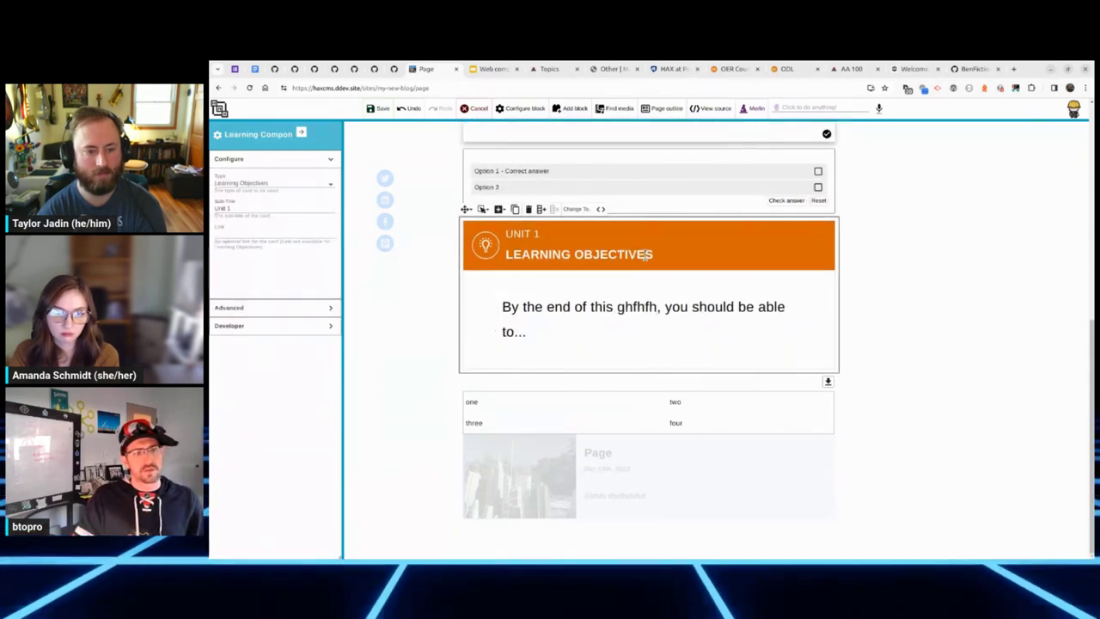
click(301, 187)
click(279, 213)
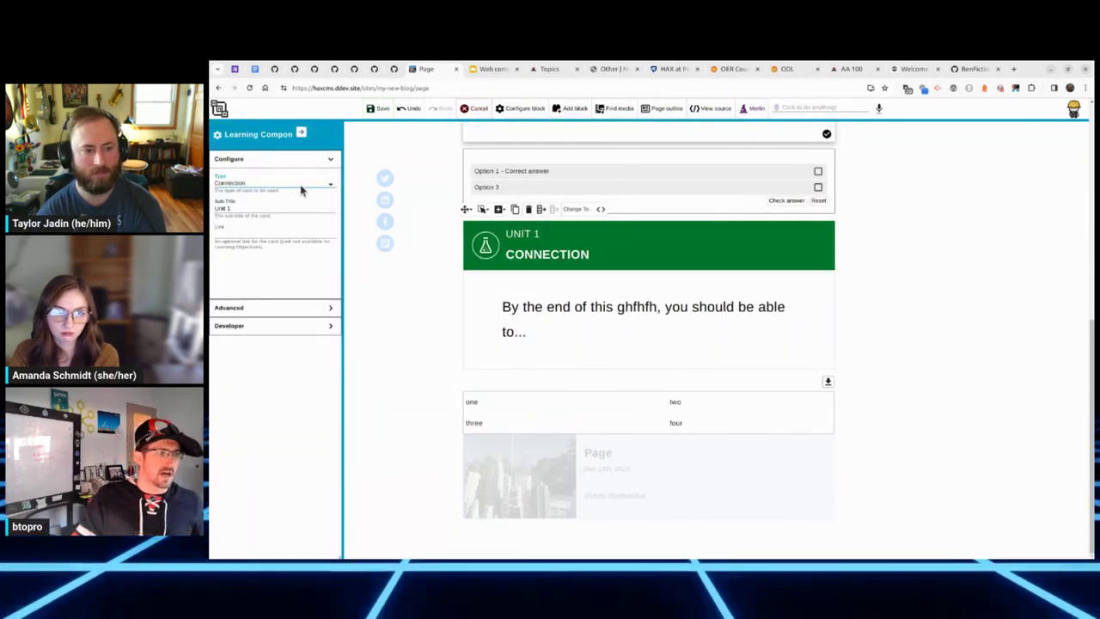
click(300, 187)
click(290, 208)
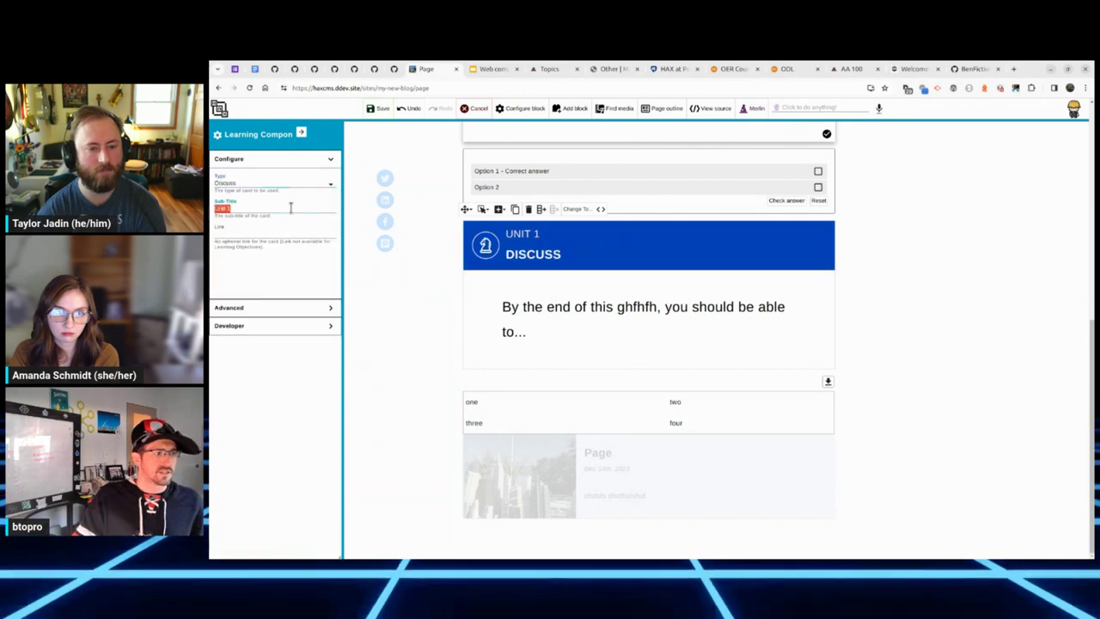
Step: Insert a column before column A in the table and fill it with 'ghjgj' and 'hgjhgjg'
click(610, 413)
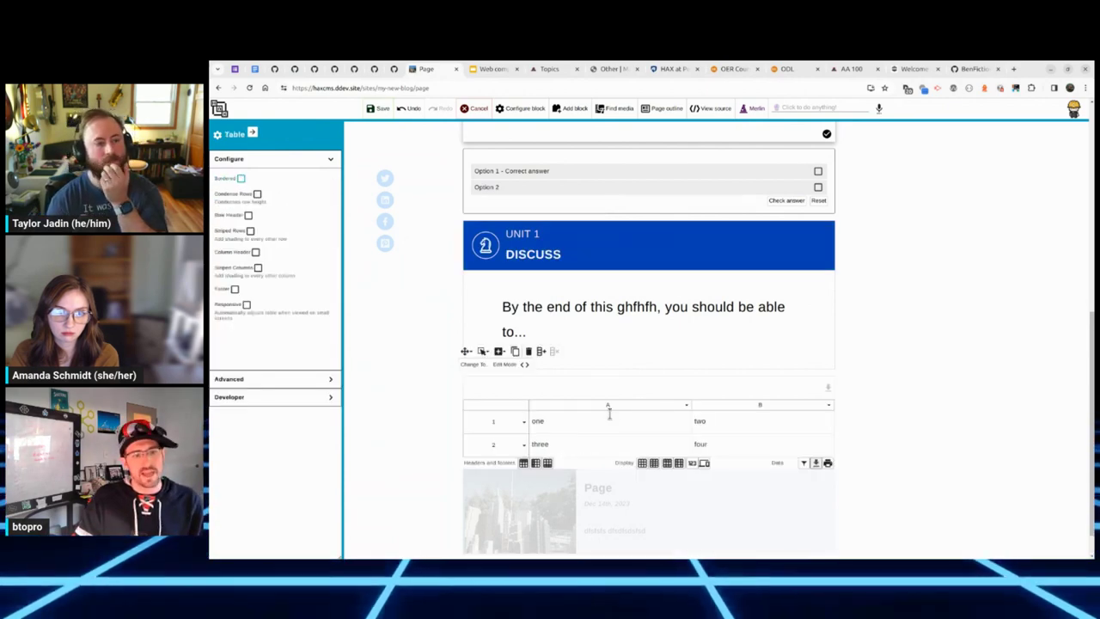
click(685, 406)
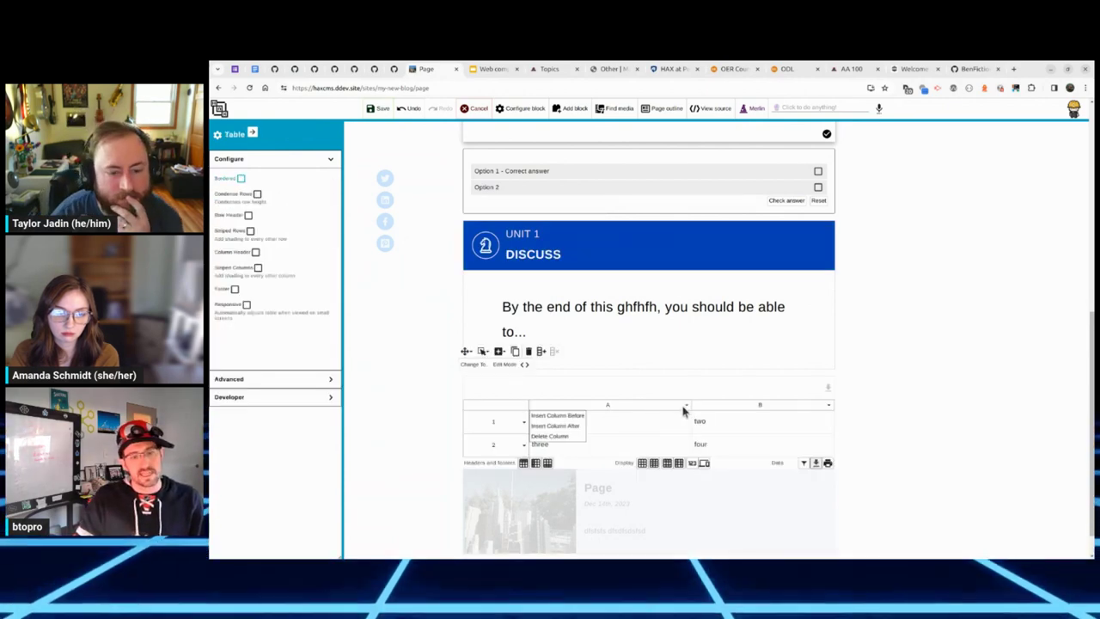
click(571, 418)
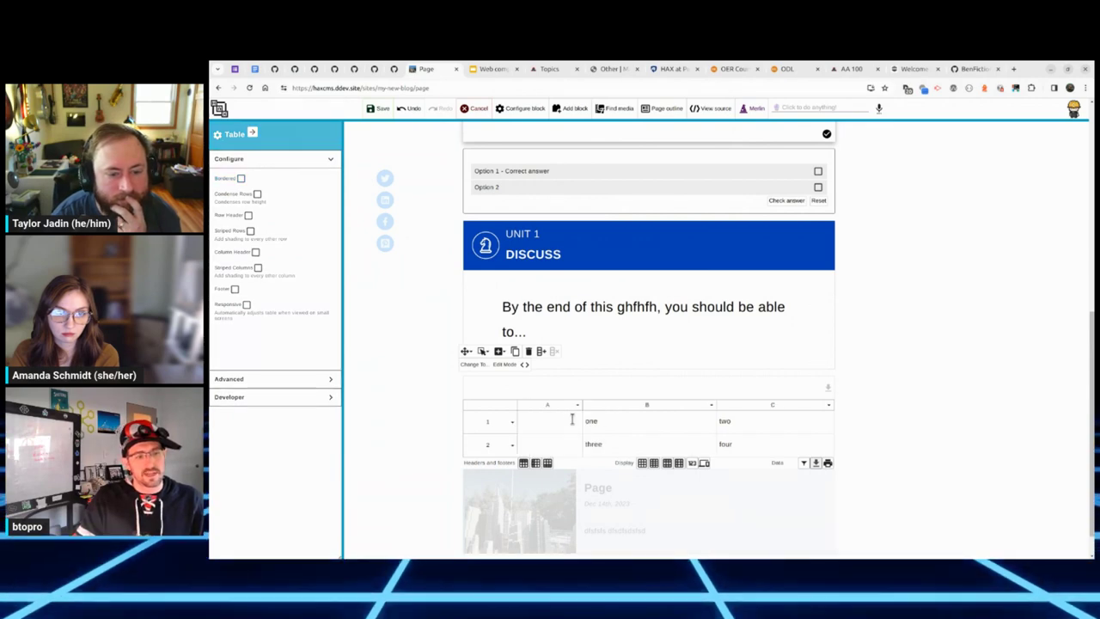
text(ghjgj)
click(547, 444)
text(hgjhgjg)
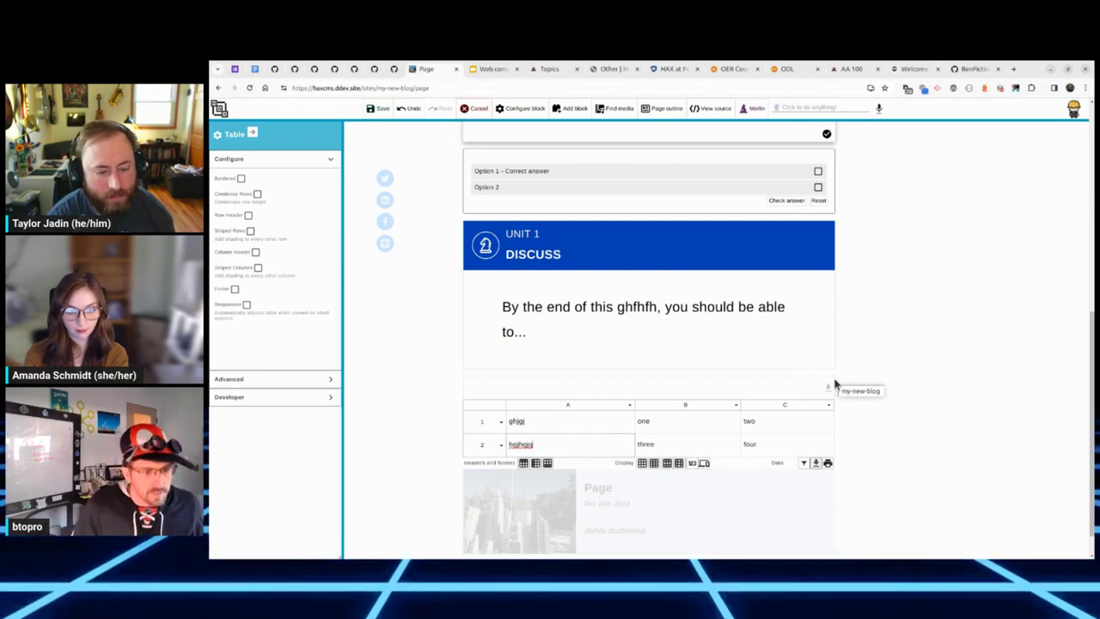
click(580, 386)
right_click(580, 387)
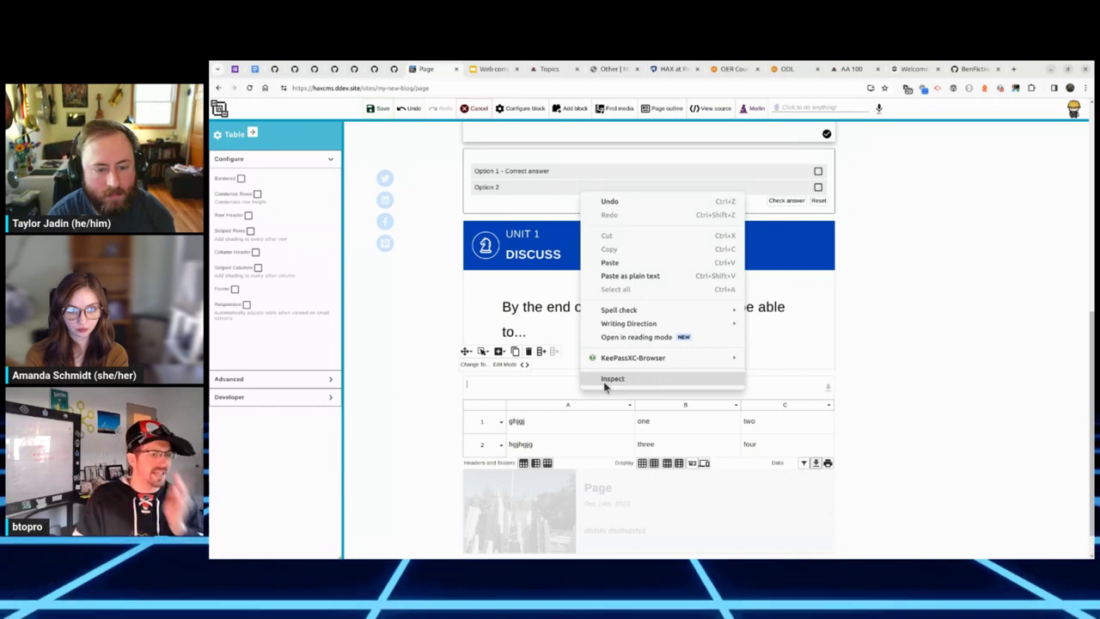
click(610, 379)
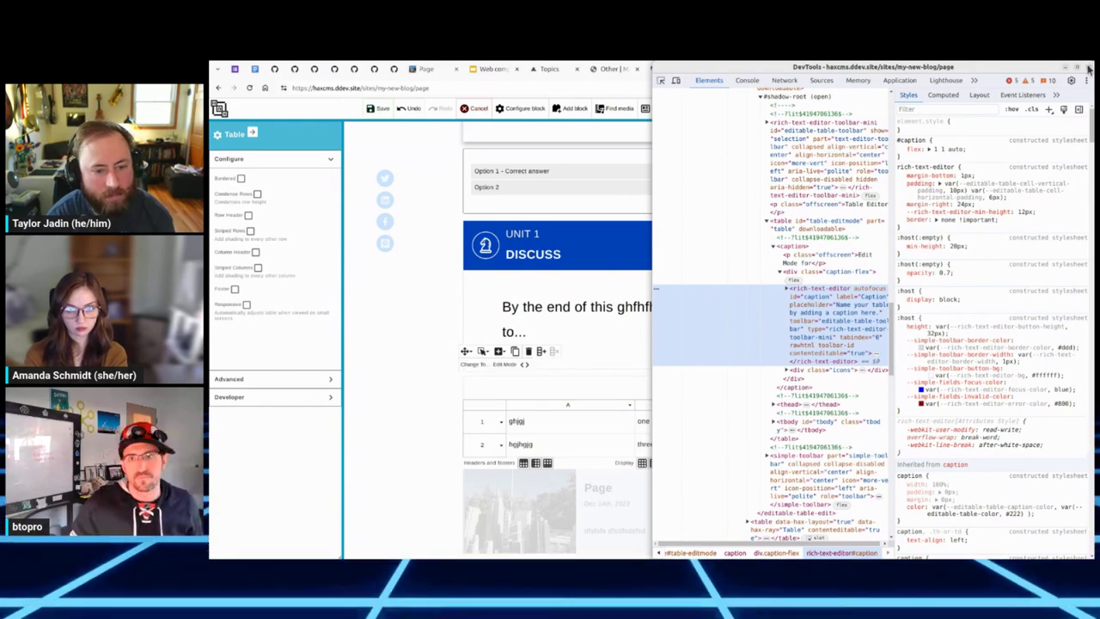
click(1088, 67)
click(519, 317)
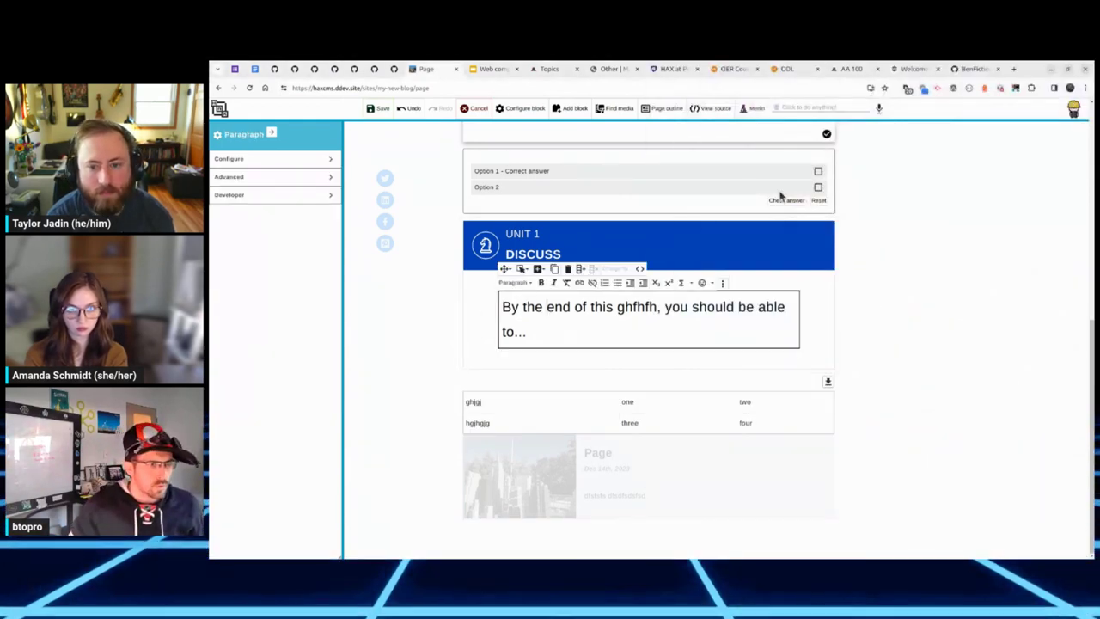
Step: Insert a Layout Collection block of HAX @ PSU cards and drag in two more Collection Items
click(572, 108)
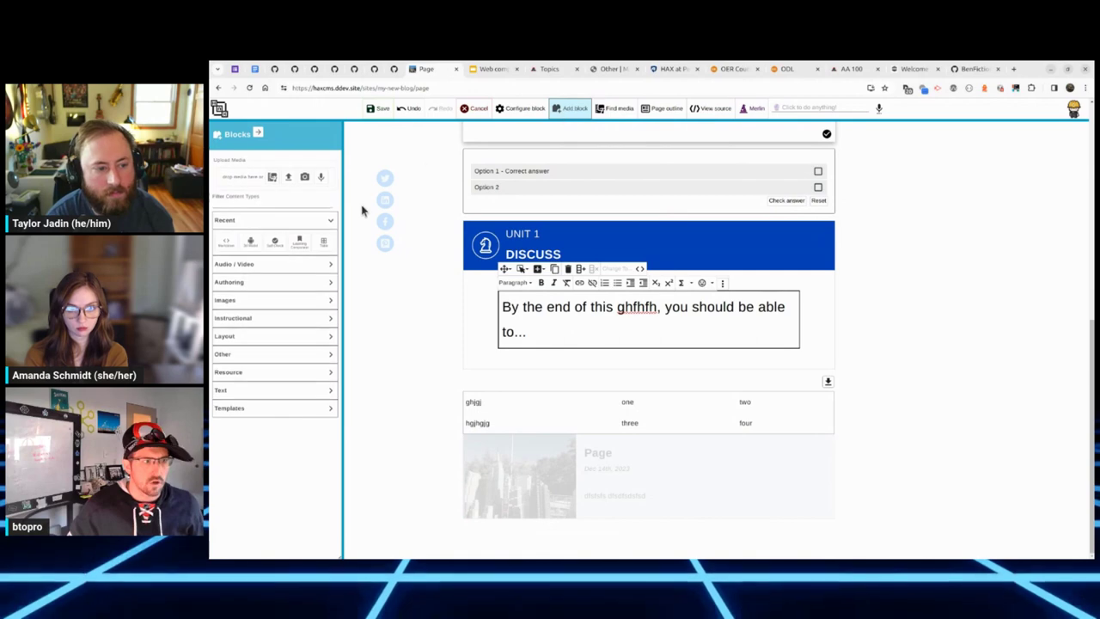
click(260, 319)
click(255, 302)
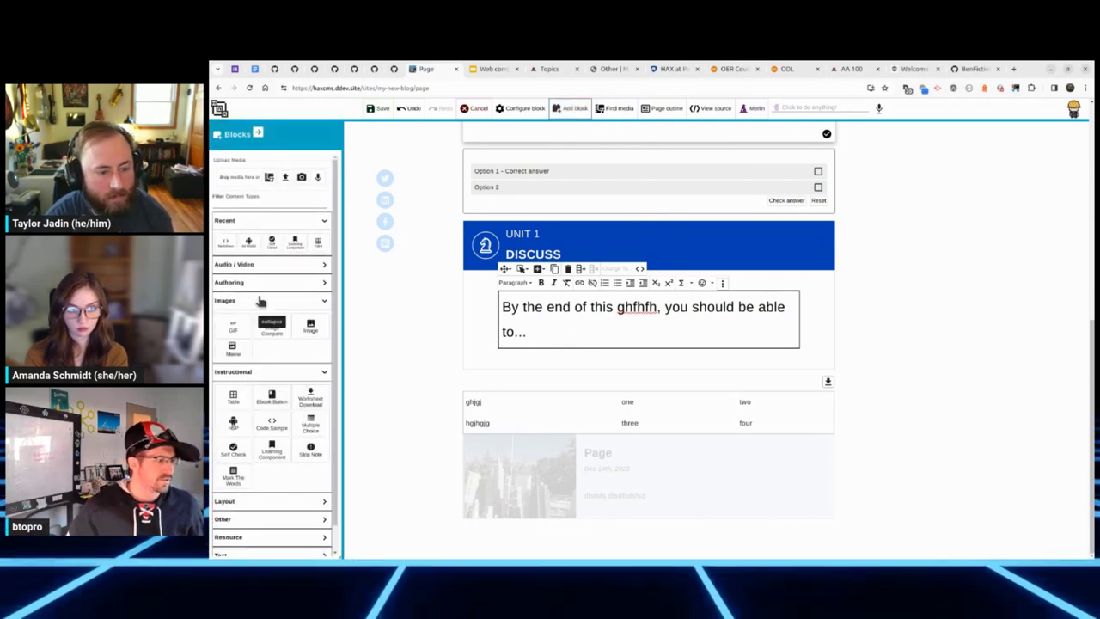
click(258, 301)
click(263, 319)
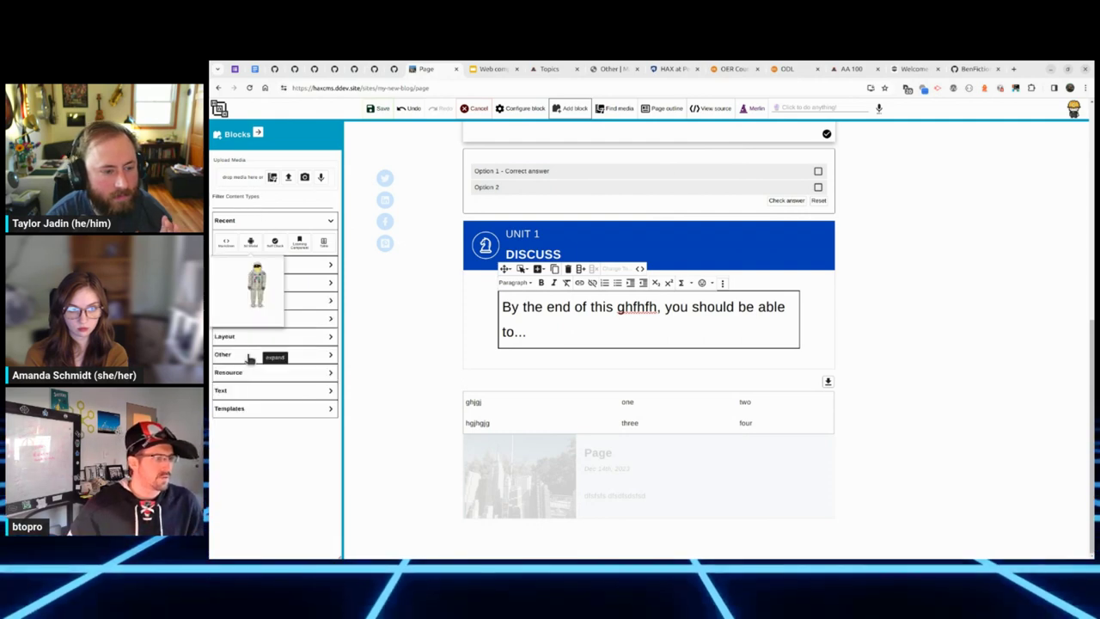
click(253, 340)
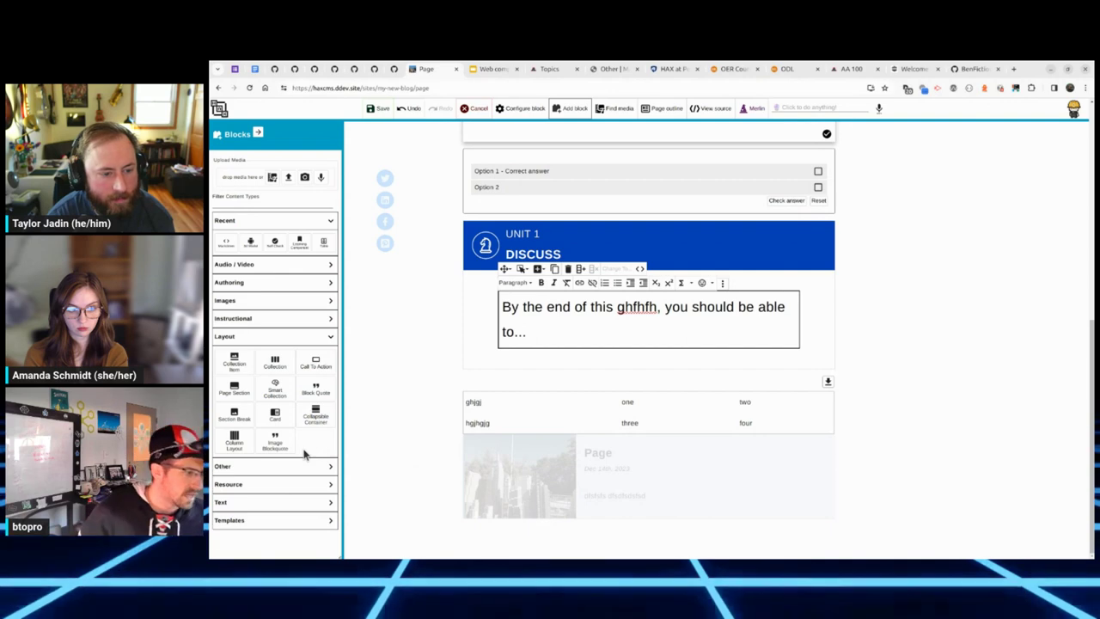
click(272, 364)
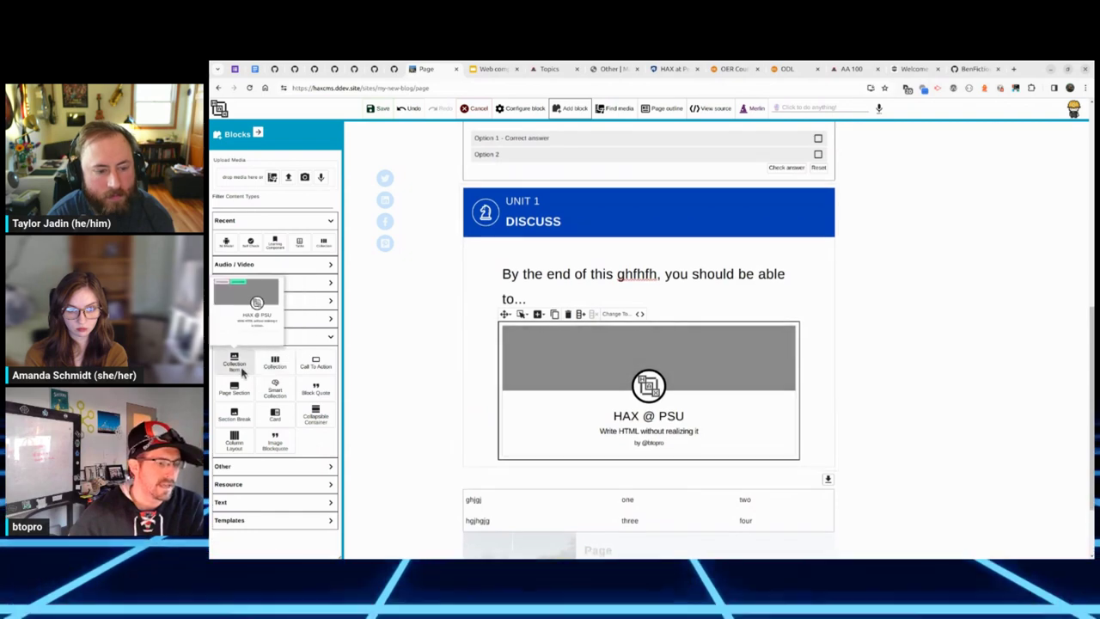
drag(234, 361, 668, 383)
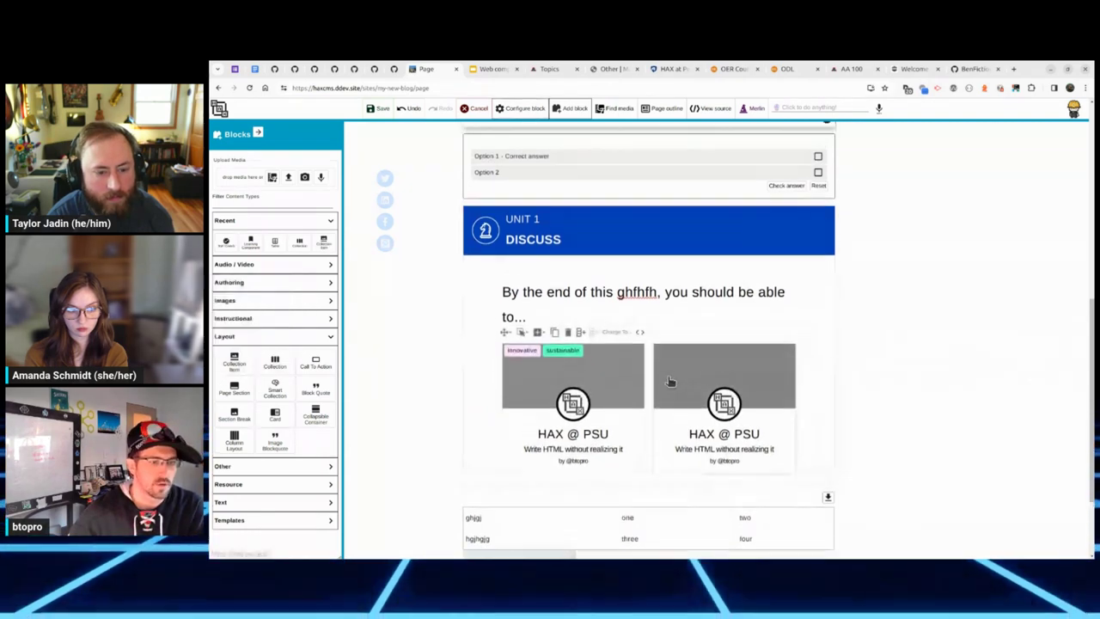
drag(234, 361, 682, 407)
Step: Retitle the first collection card 'text' and set its next line to 'about'
click(572, 477)
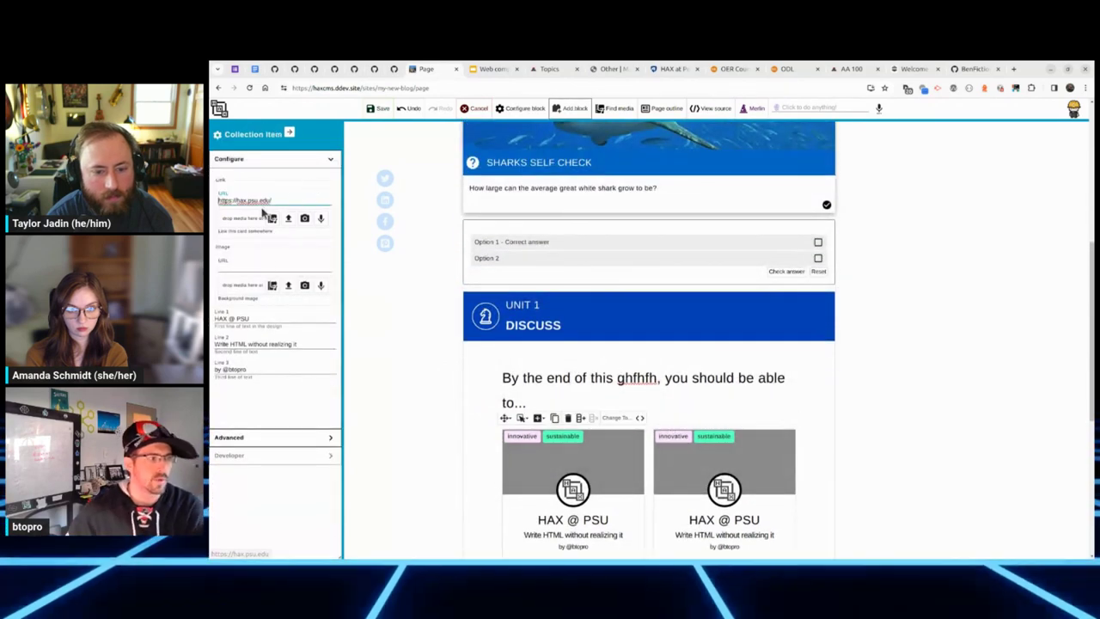
triple_click(256, 318)
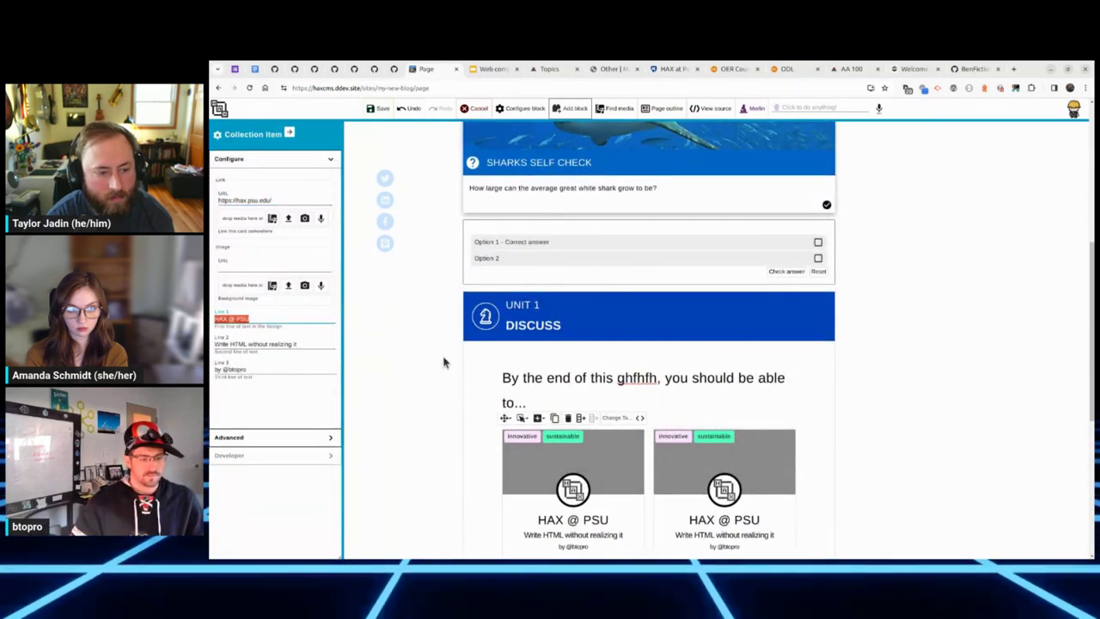
text(texs)
key(BackSpace)
text(t)
key(Tab)
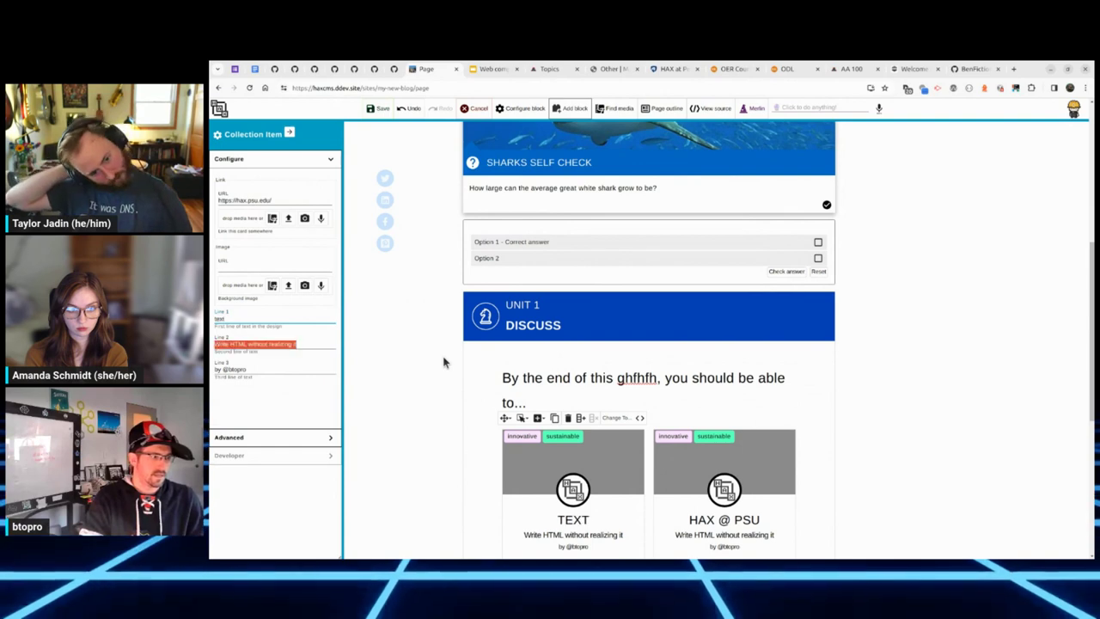
text(about something)
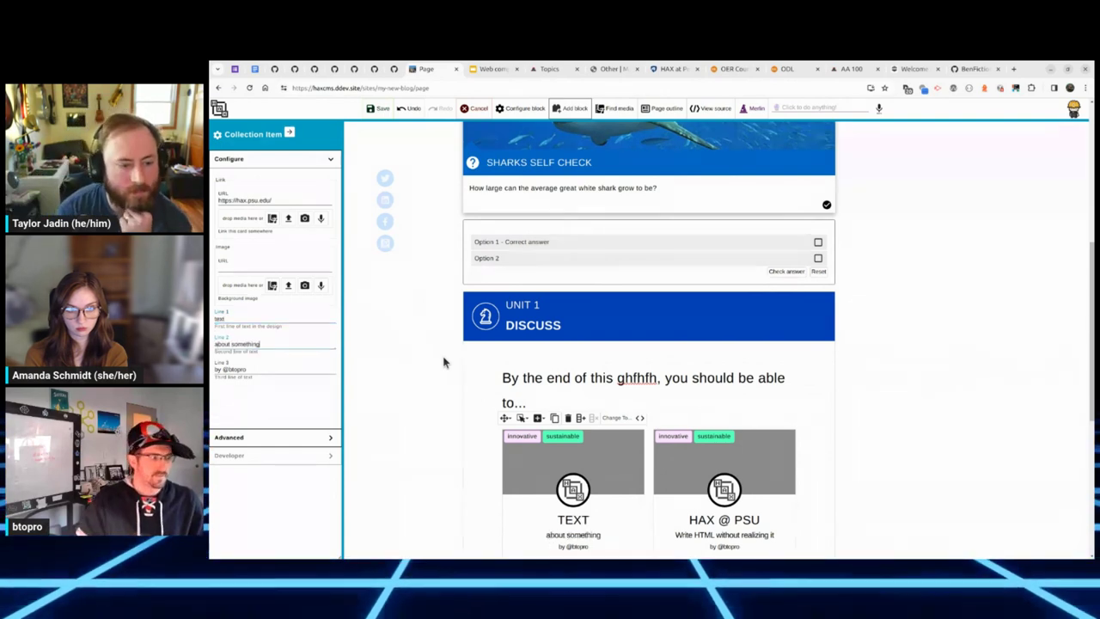
Step: Take a camera photo for the card's background and enter 'btopros' on the card
click(305, 285)
click(281, 289)
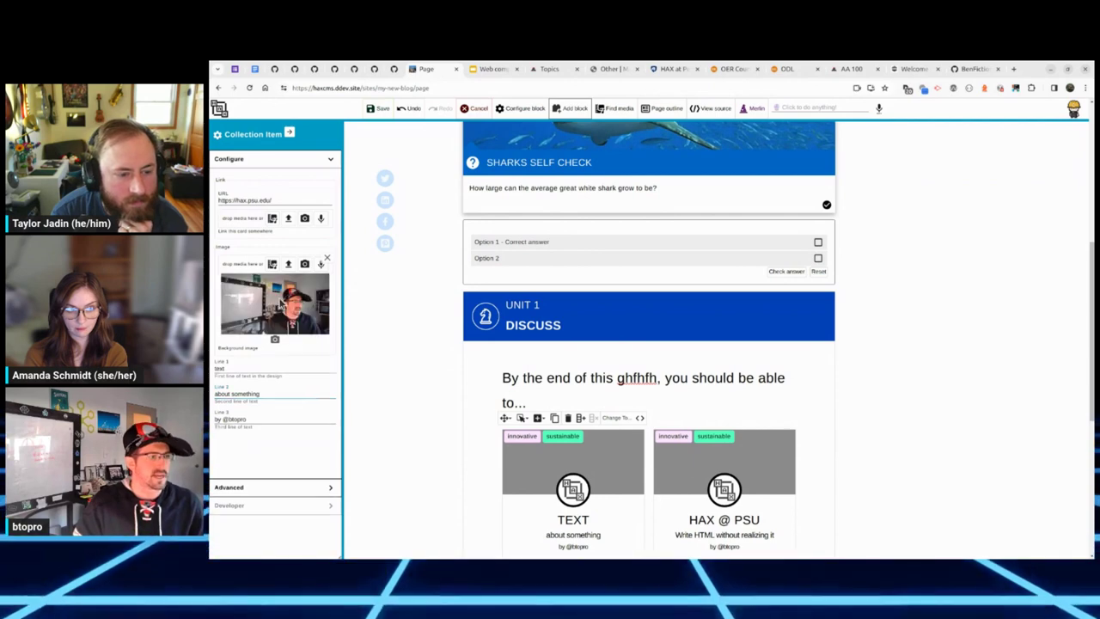
click(278, 342)
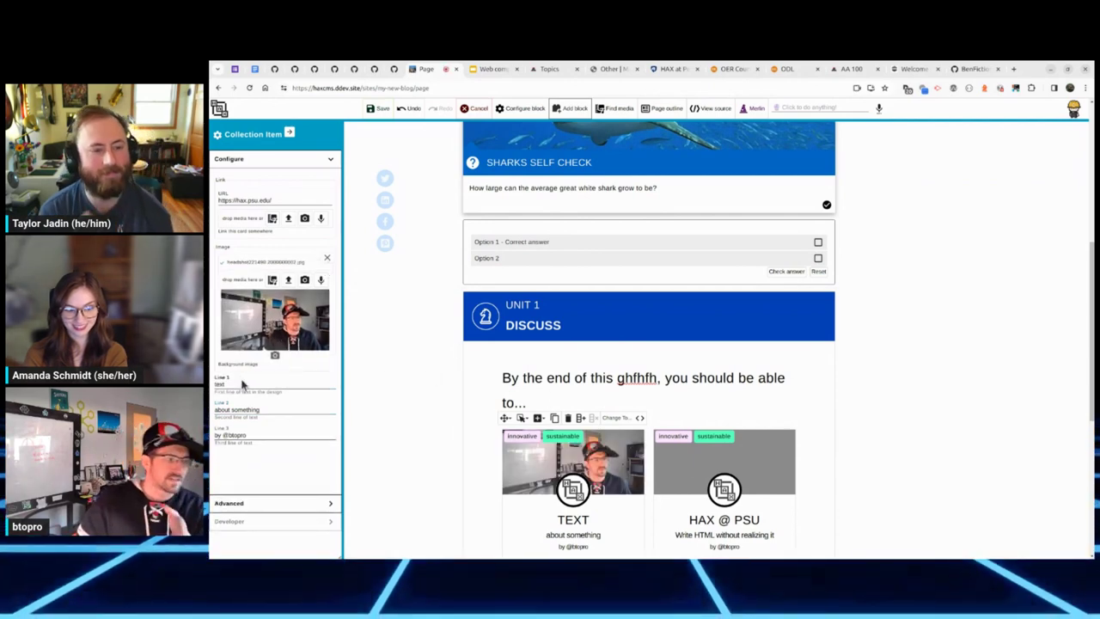
text(btopros)
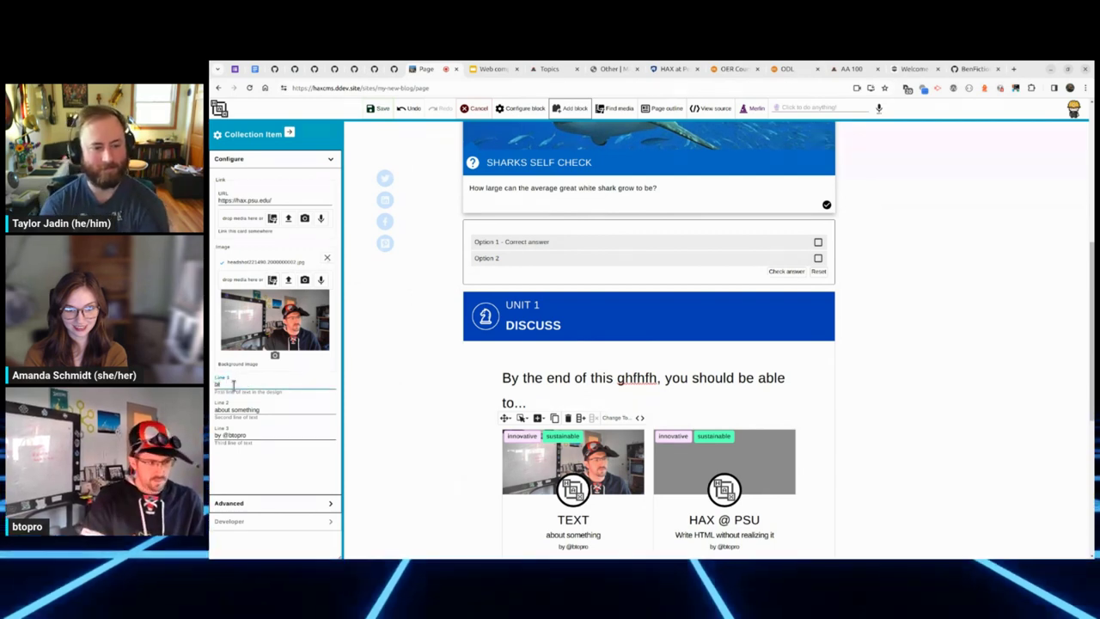
triple_click(262, 410)
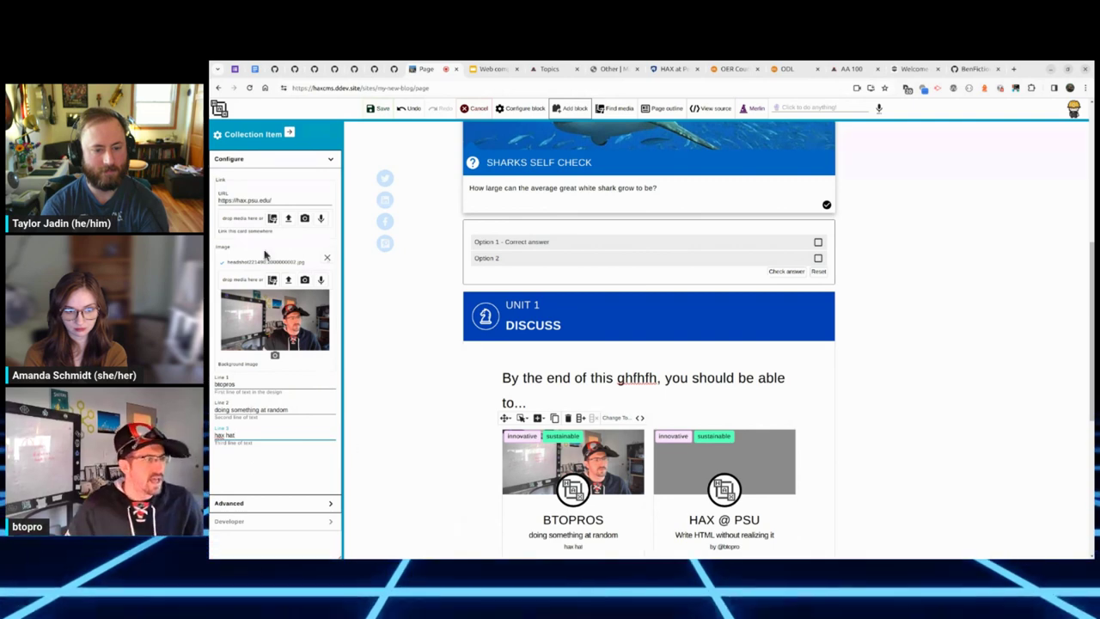
scroll(258, 387, down, 1)
click(266, 503)
Step: Replace the first card's tags with sustainability, performance, design, ux, dx
click(257, 158)
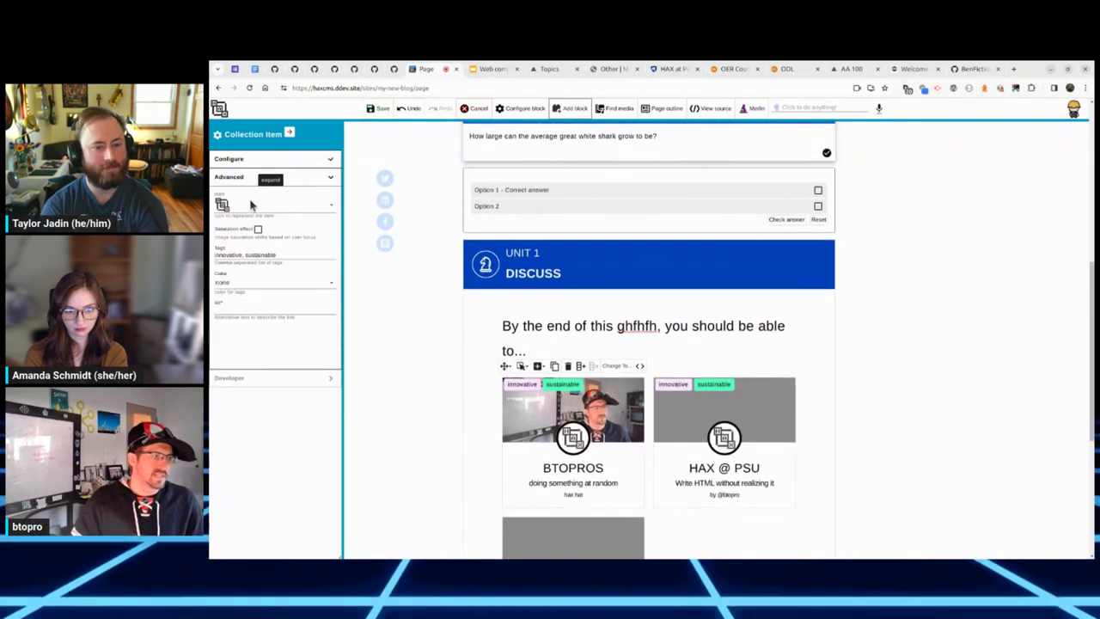
triple_click(272, 255)
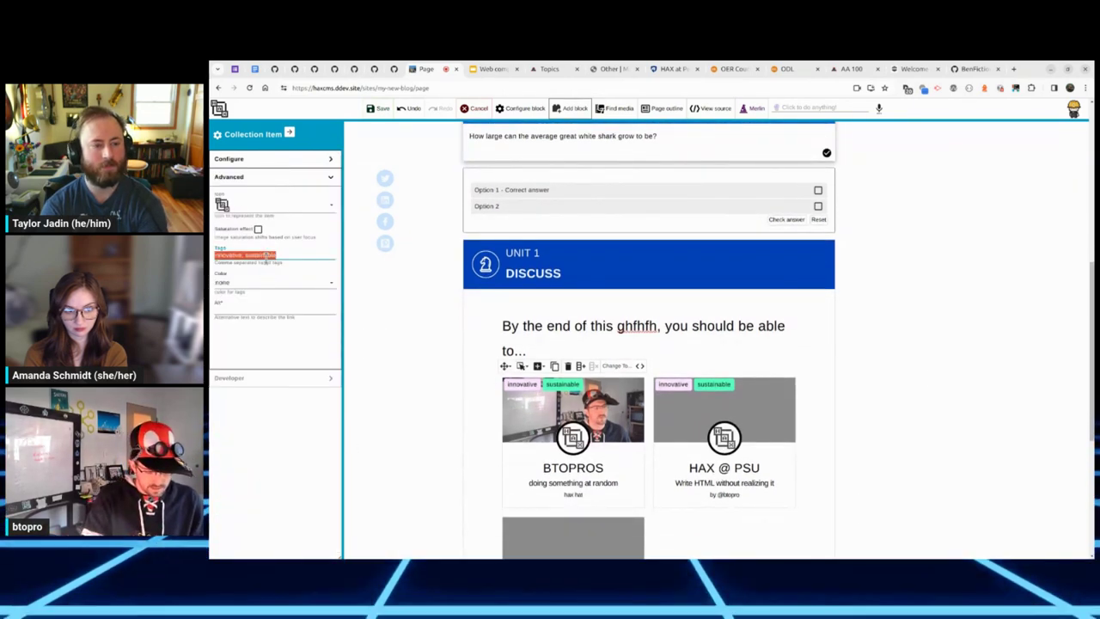
text(sustainability)
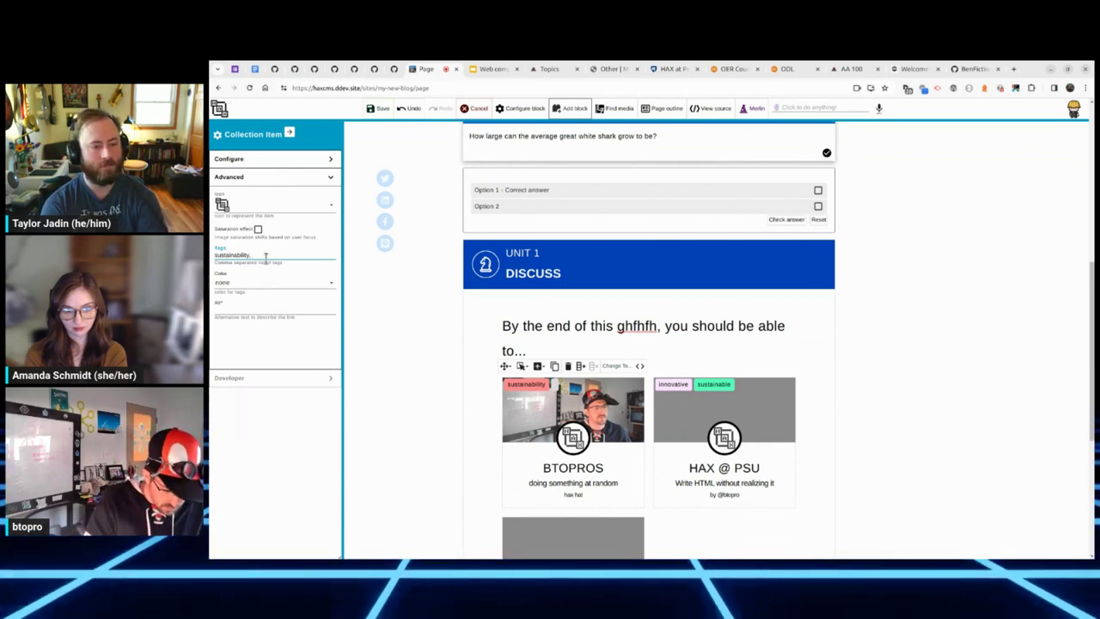
text(, performance, des)
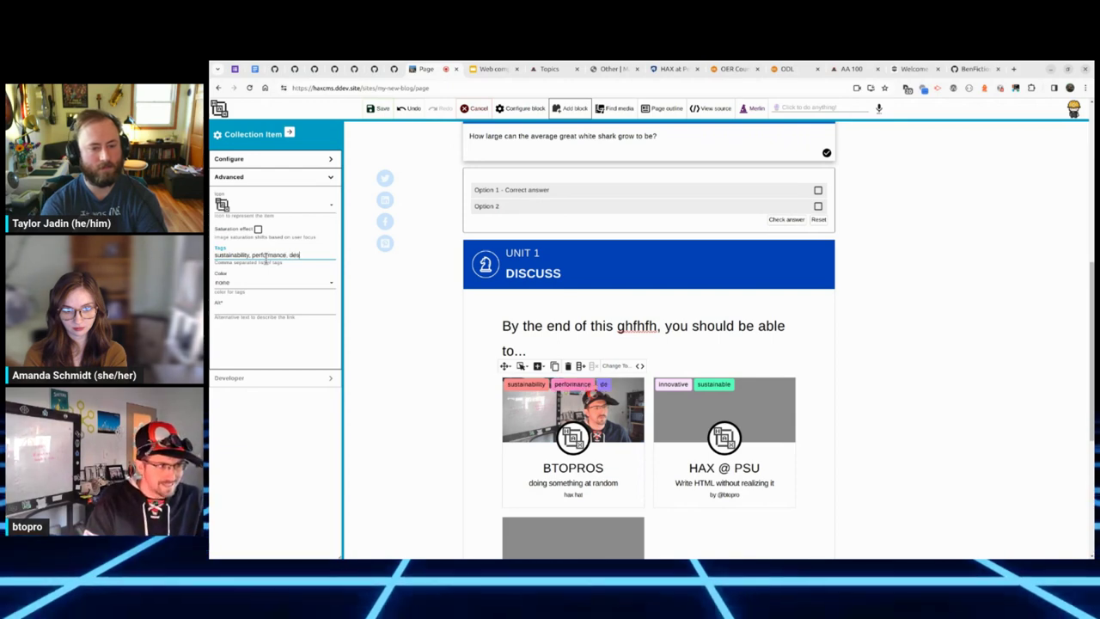
text(ign, u)
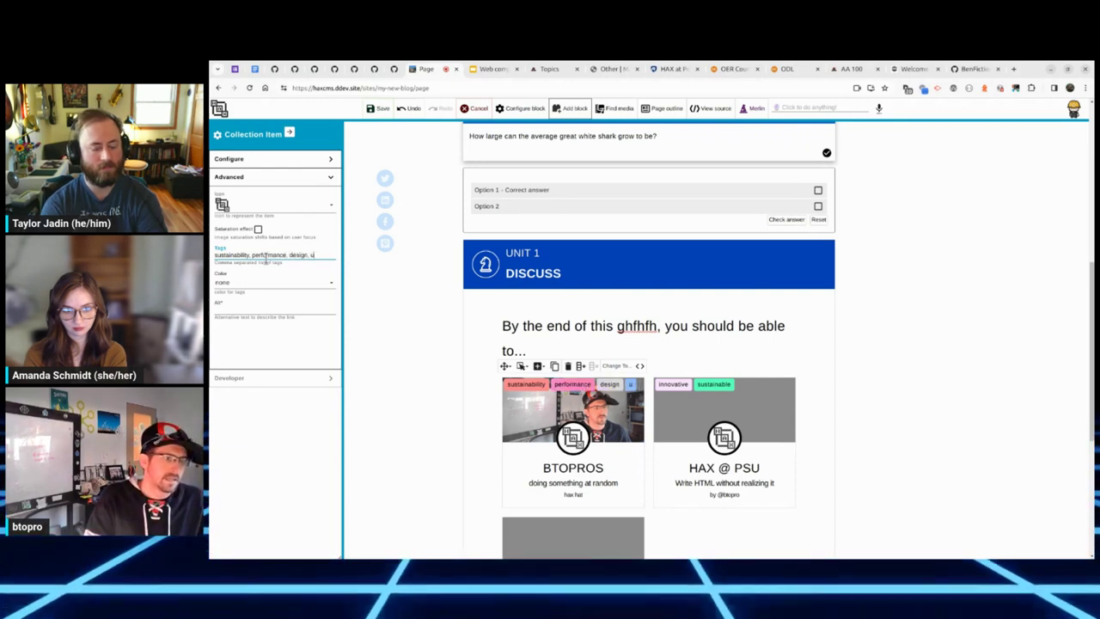
text(x, dx)
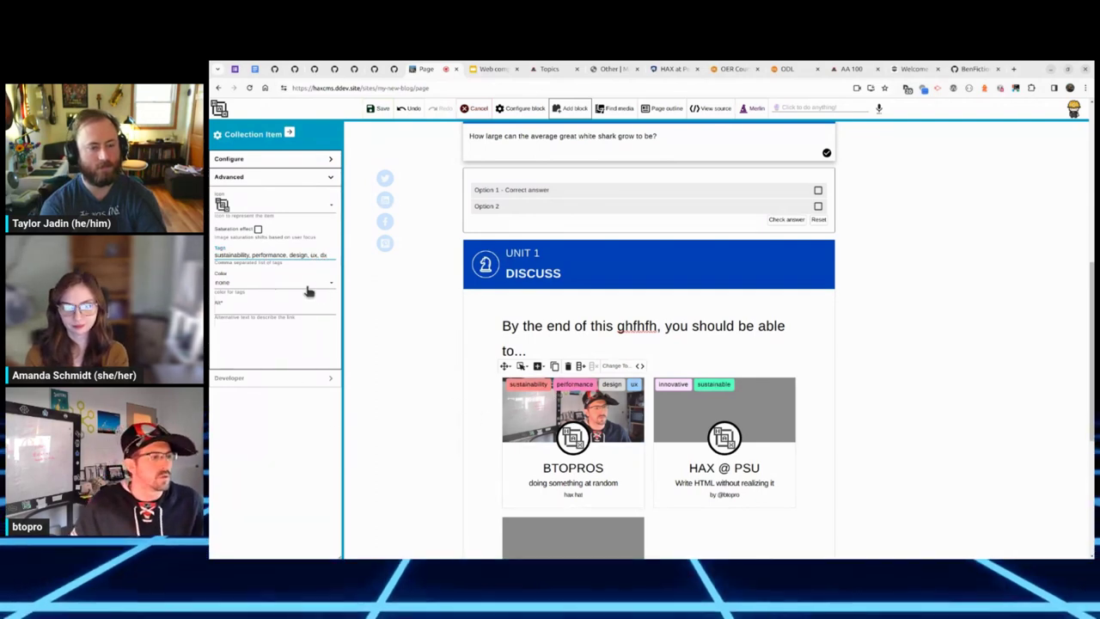
Step: Make the BTOPROS card pink and start choosing media for the second HAX @ PSU card
click(292, 284)
click(229, 325)
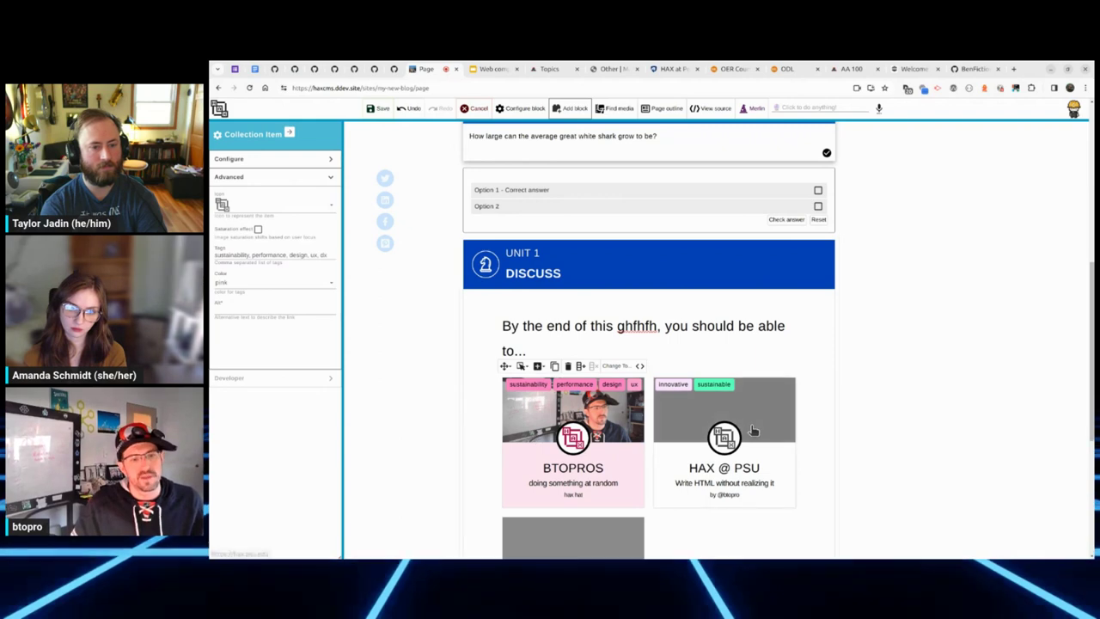
click(725, 413)
click(272, 288)
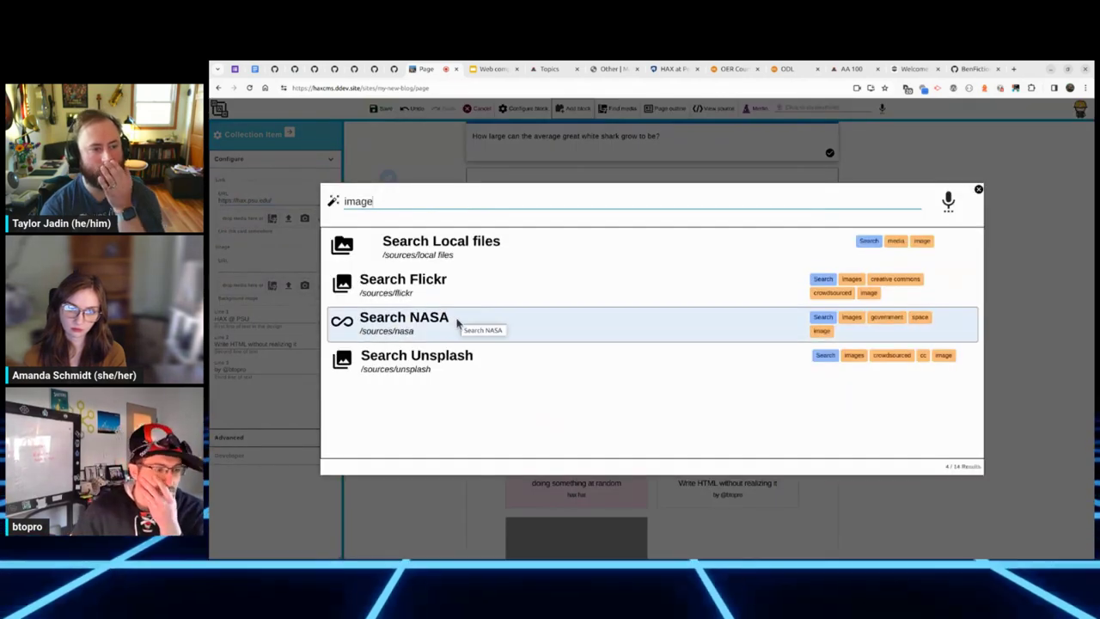
click(464, 323)
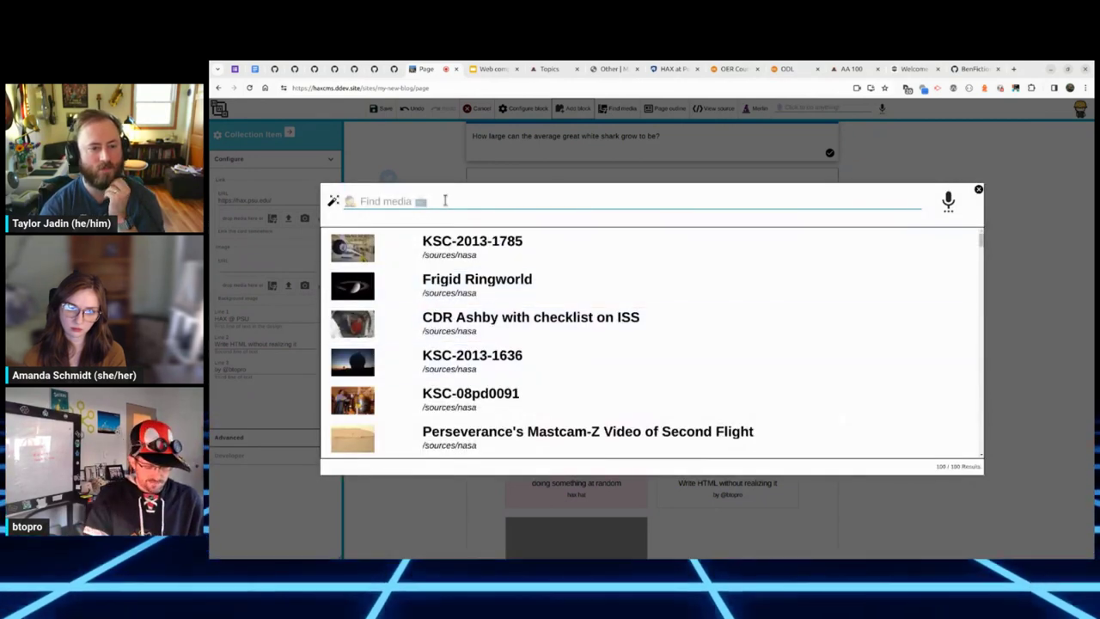
text(moon landing)
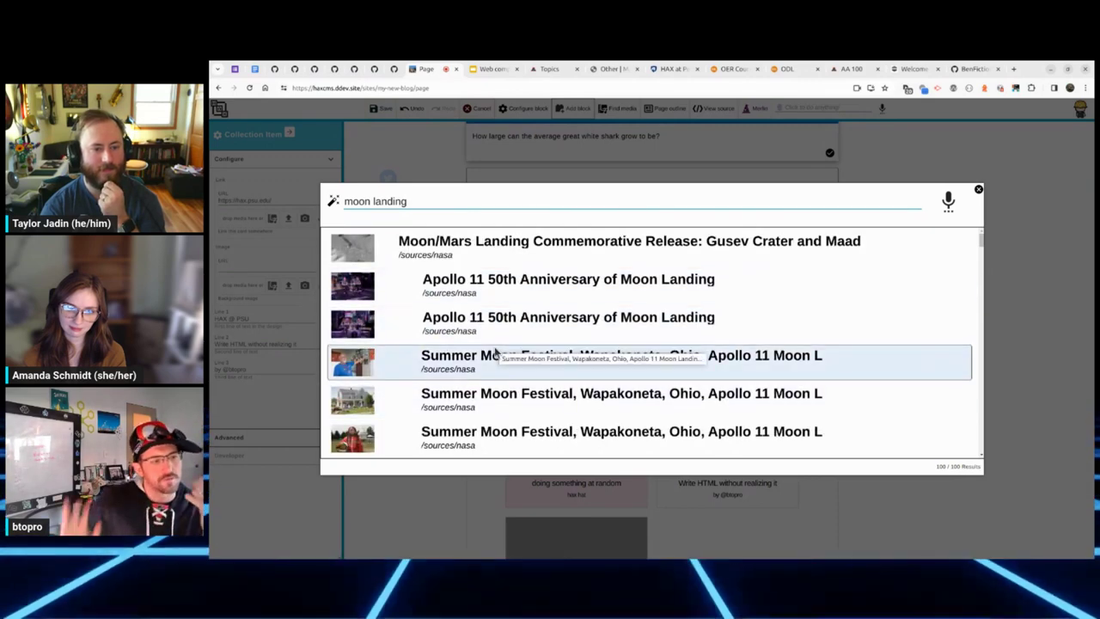
click(508, 283)
scroll(966, 443, down, 2)
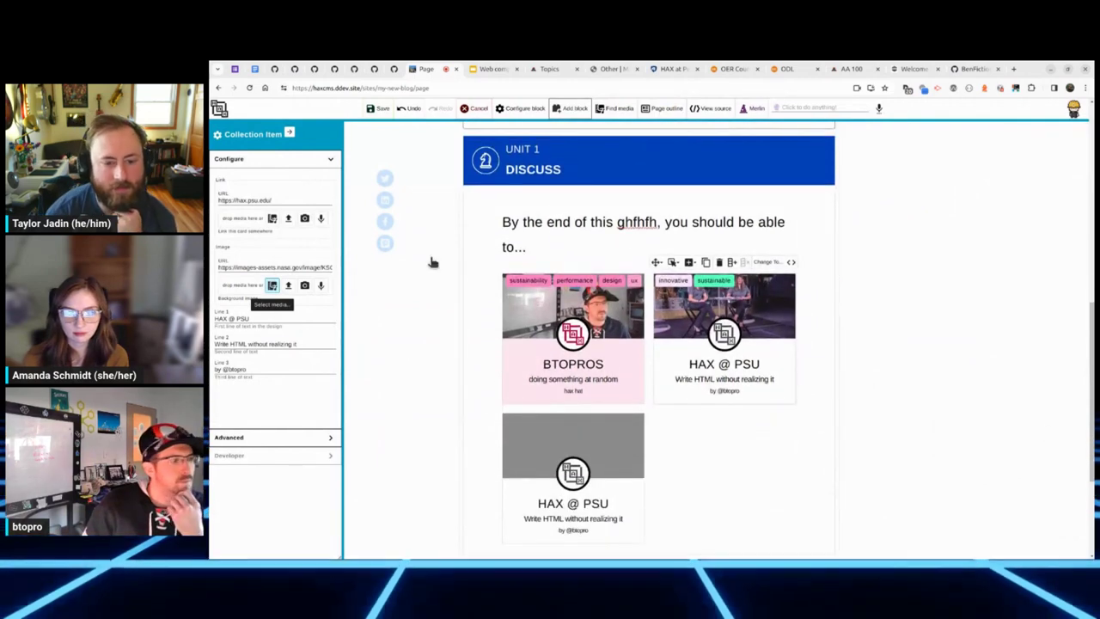
triple_click(282, 200)
text(h)
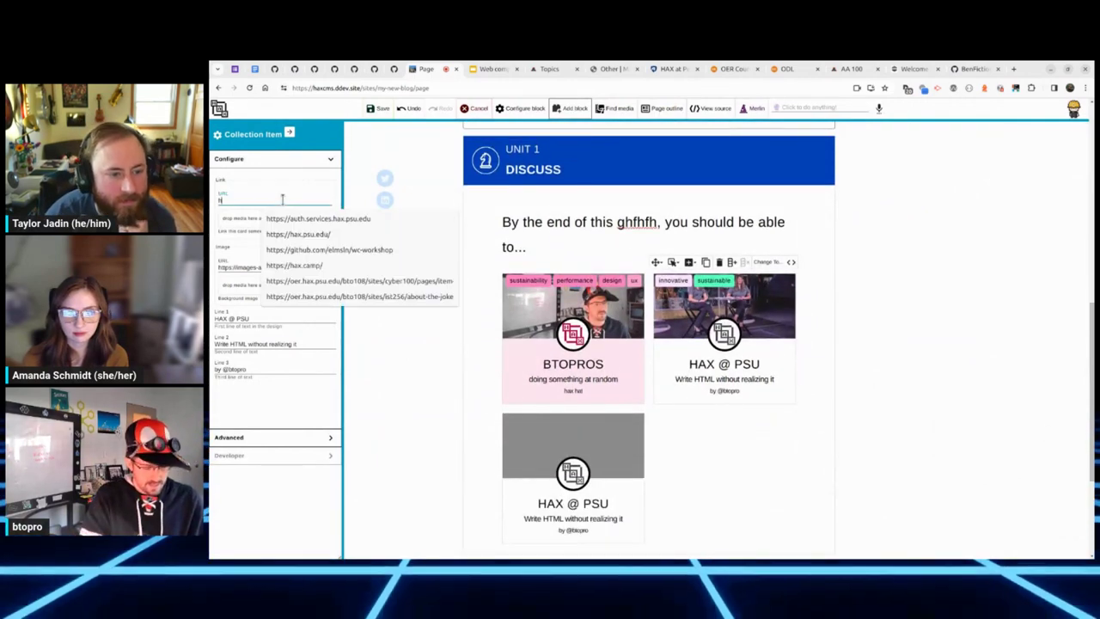
text(ttps://nasa.)
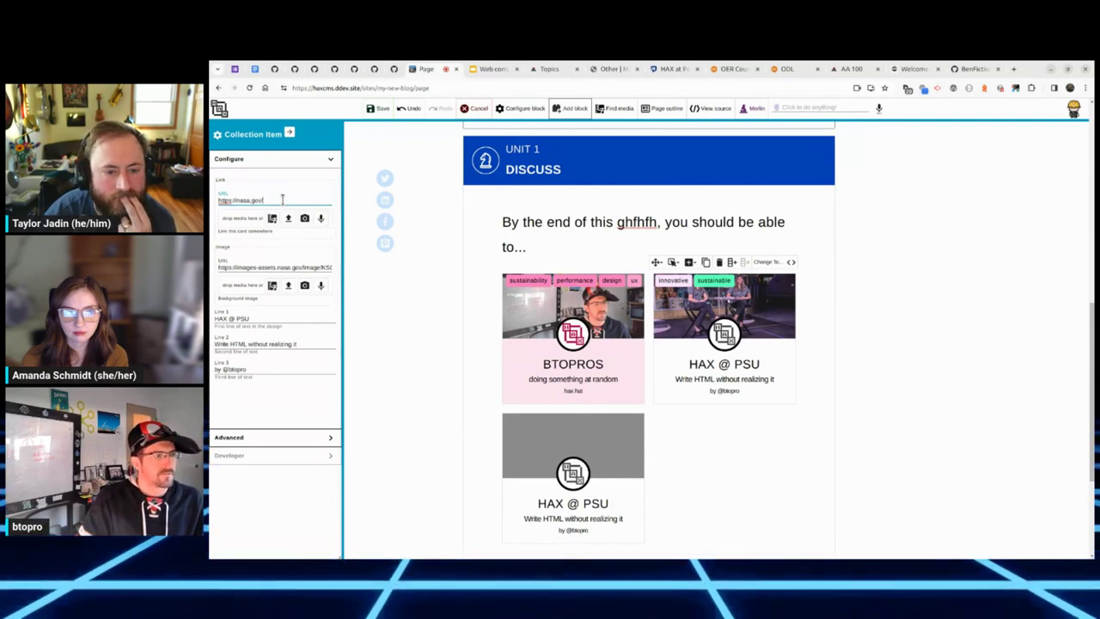
text(gov/)
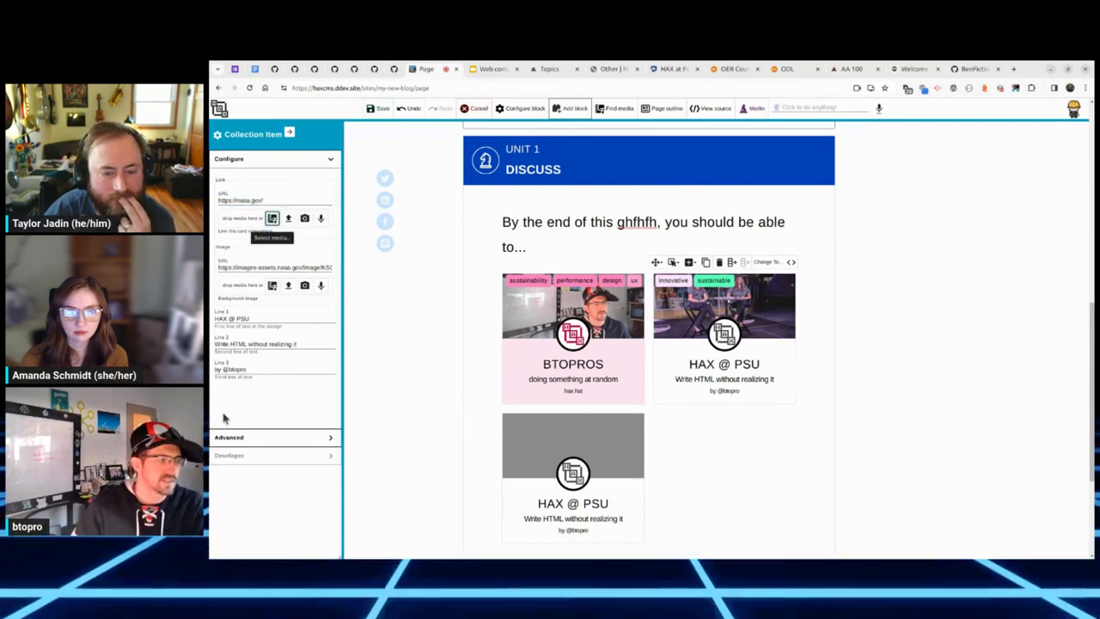
Step: Set the second card's colour to indigo
click(295, 159)
click(288, 177)
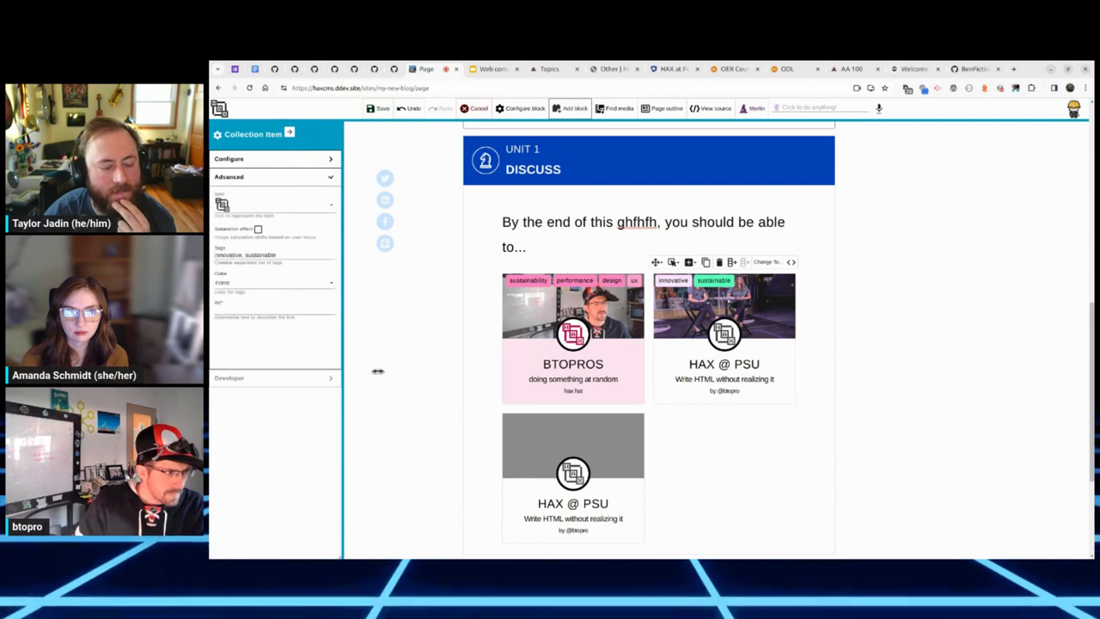
click(271, 284)
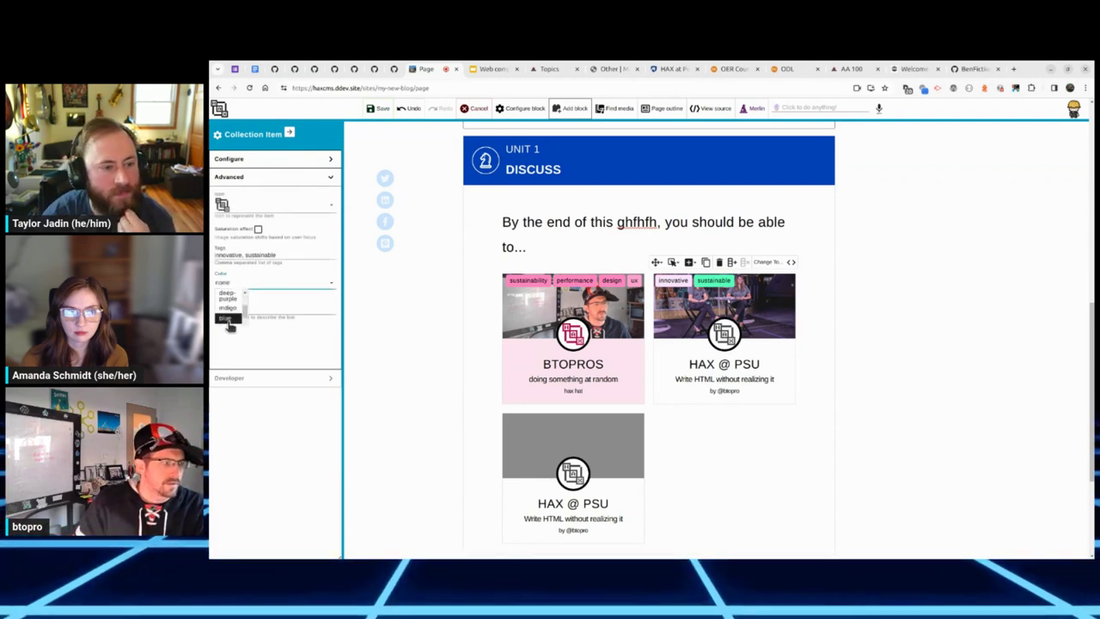
click(227, 313)
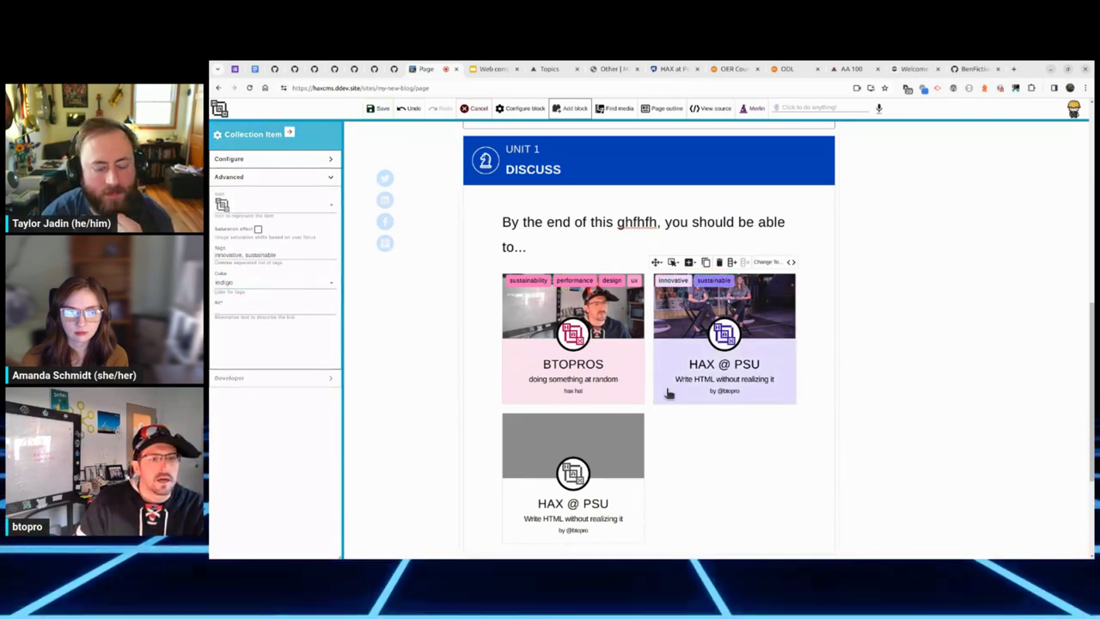
click(666, 425)
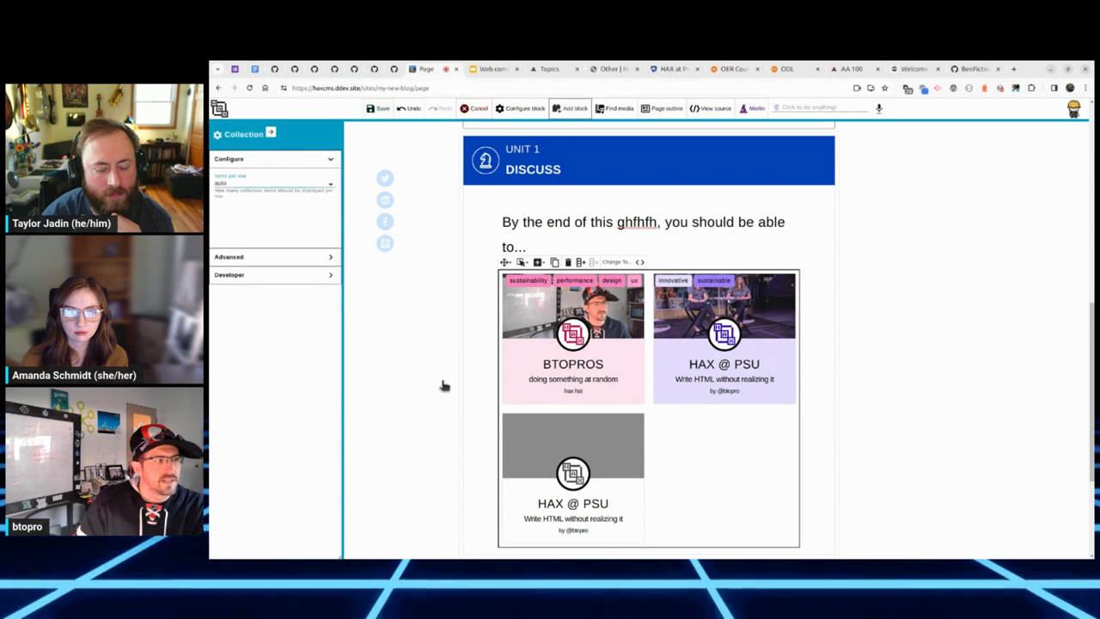
Step: Try different Items per row values (3, 1, 2) on the card collection
click(268, 184)
click(261, 219)
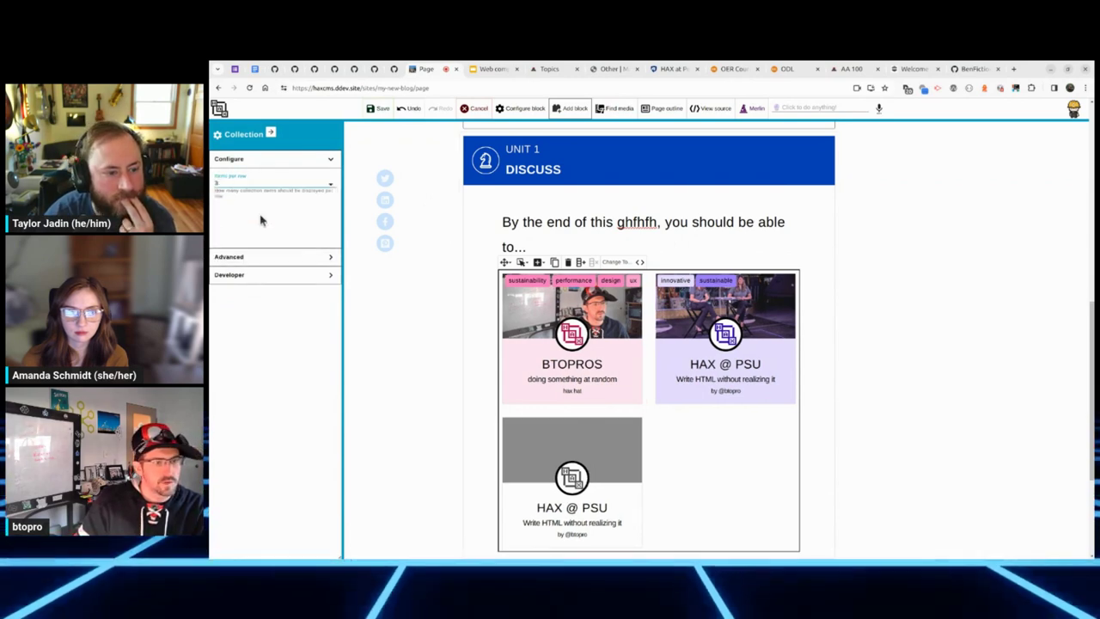
click(277, 188)
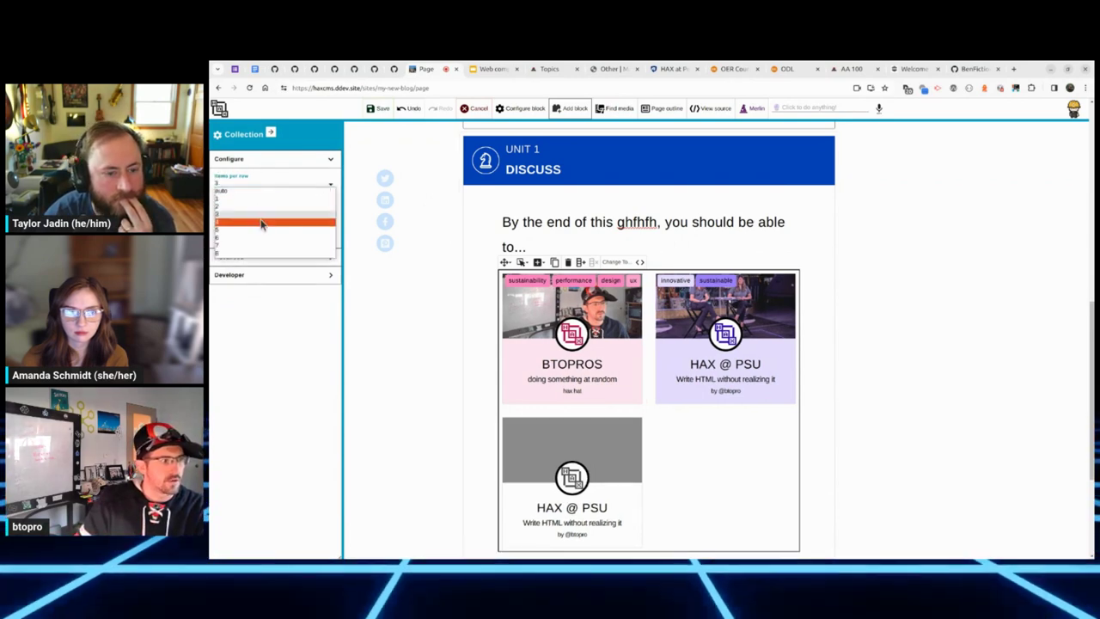
click(263, 224)
click(287, 184)
click(266, 209)
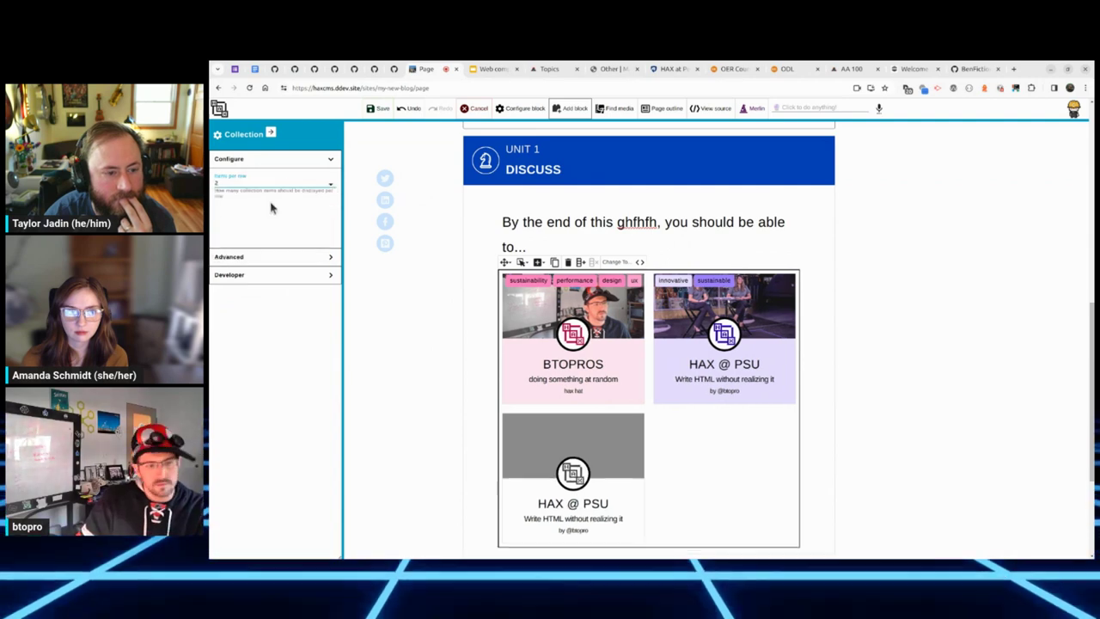
click(287, 183)
click(288, 198)
click(288, 186)
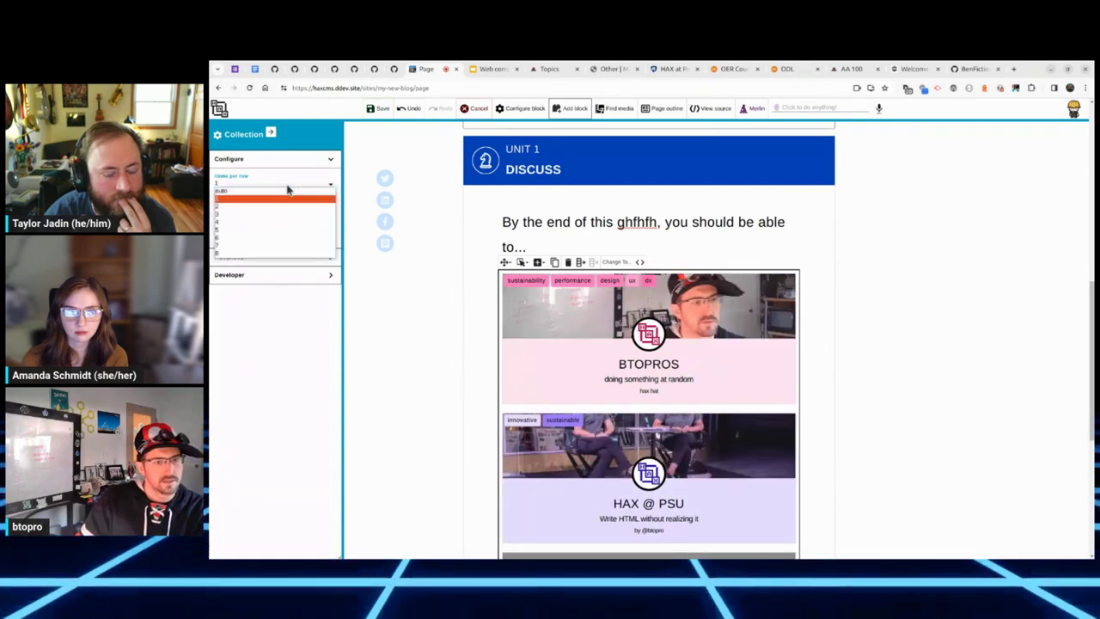
click(275, 209)
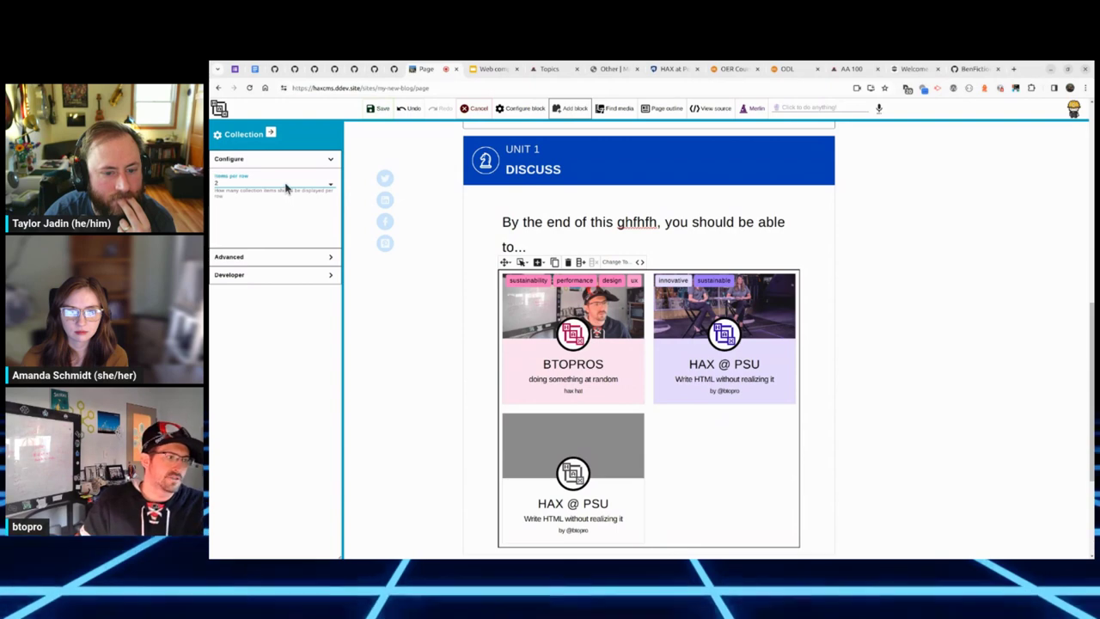
Step: Set Items per row back to auto and save the page
click(287, 186)
click(284, 196)
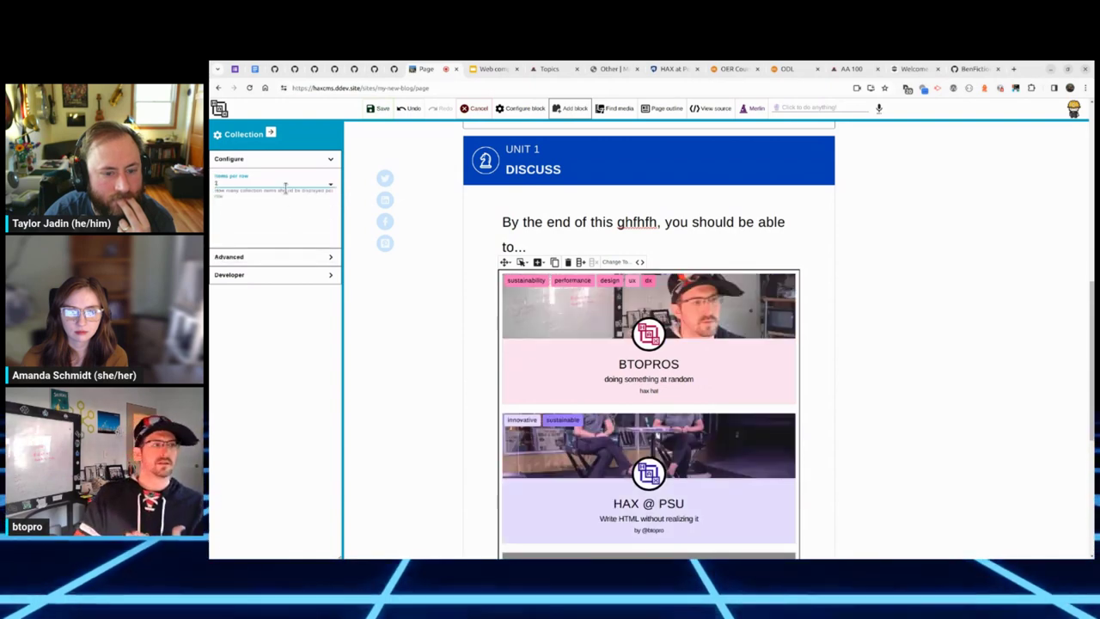
click(285, 185)
click(270, 185)
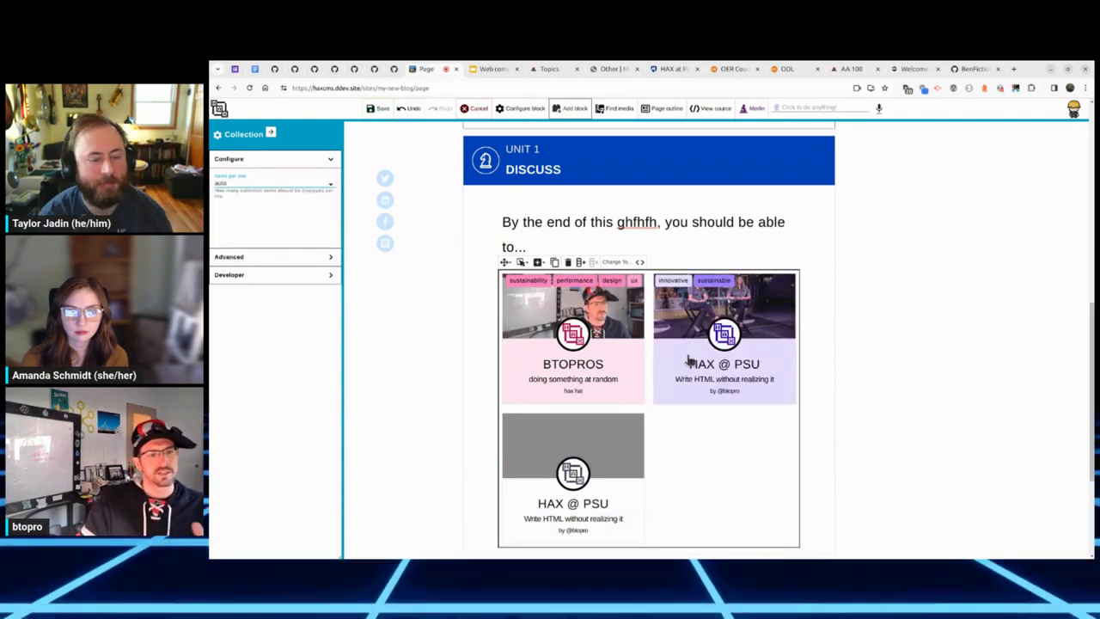
click(379, 109)
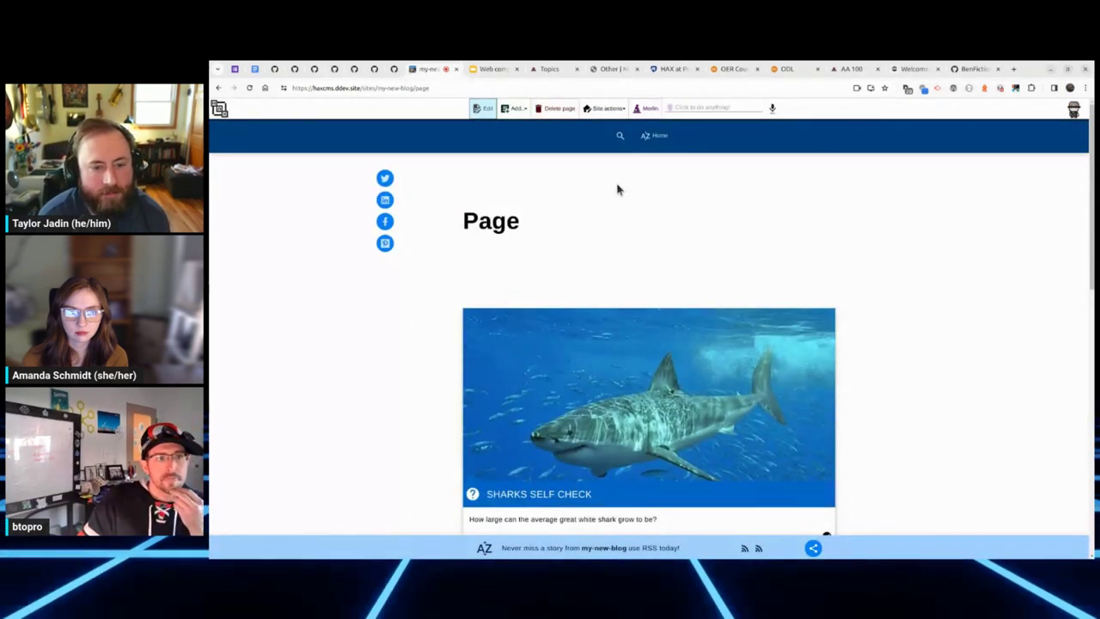
Step: Set the first page's featured image to NASA's Frigid Ringworld and save it
scroll(615, 189, down, 2)
scroll(636, 162, up, 2)
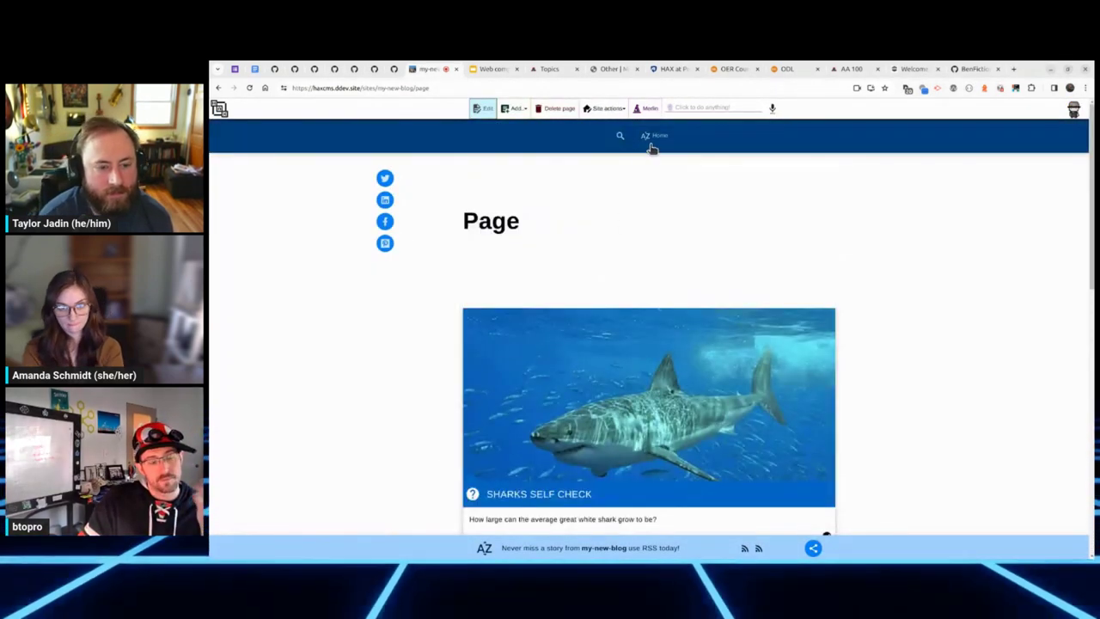
click(482, 109)
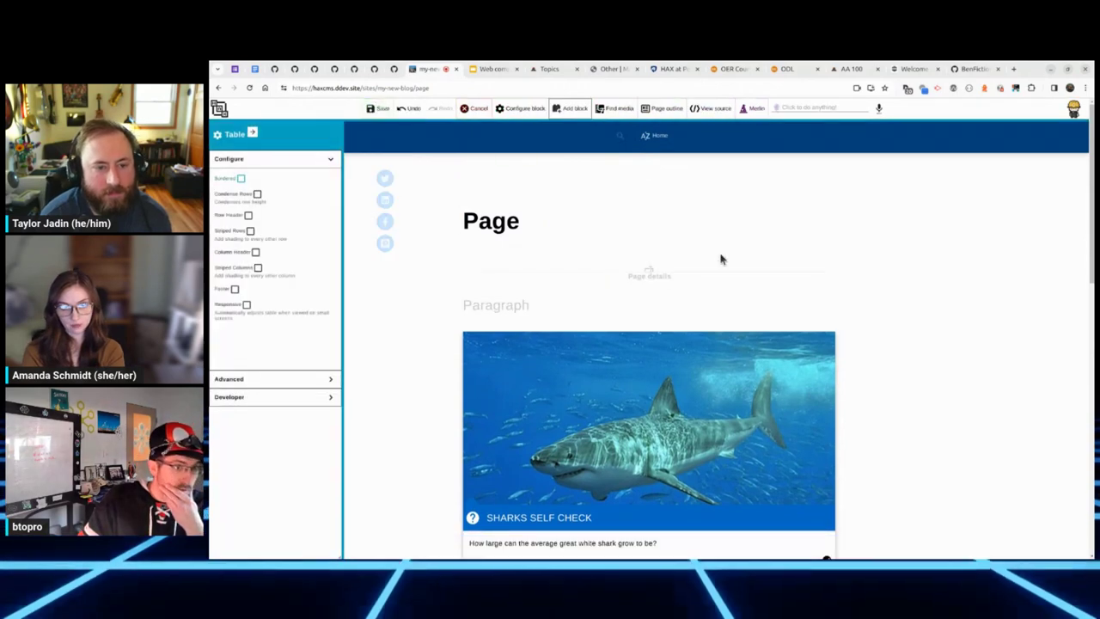
click(679, 276)
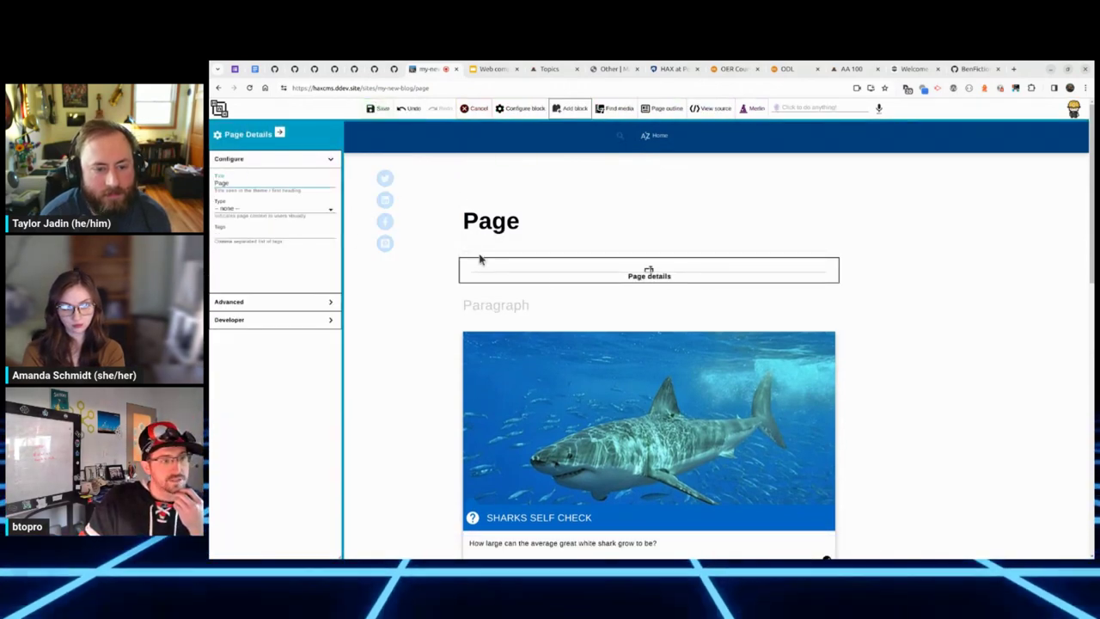
click(278, 301)
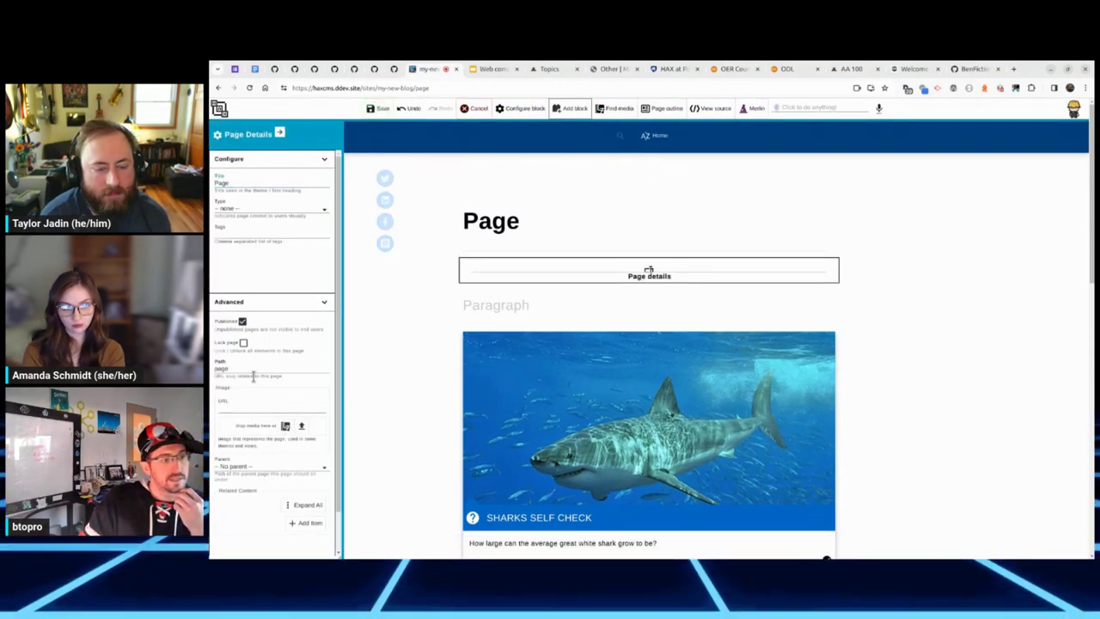
click(285, 426)
click(487, 321)
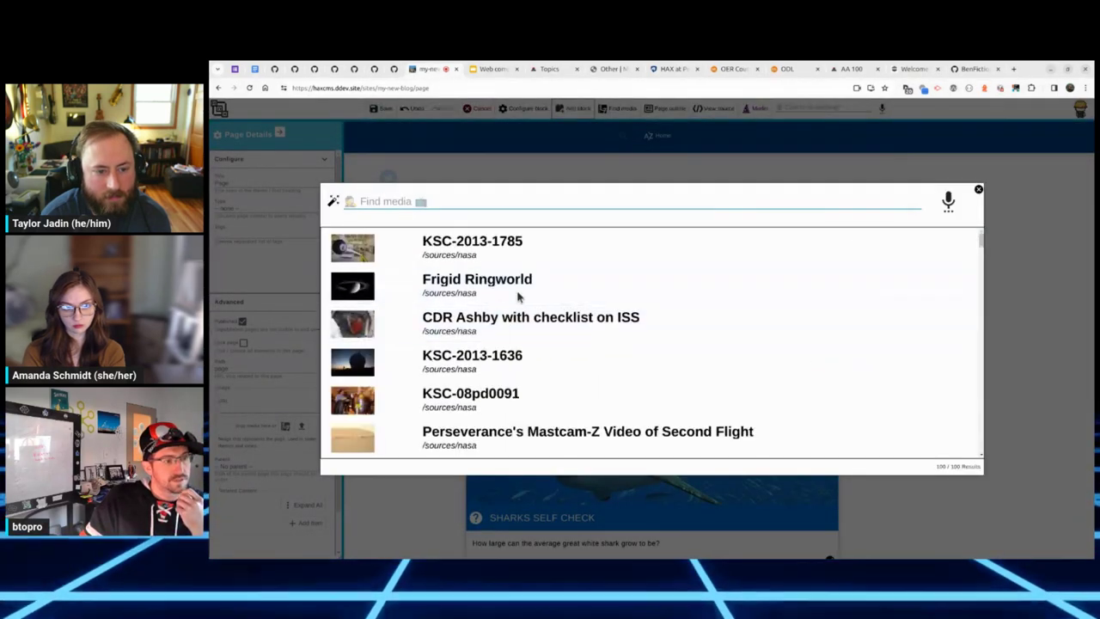
click(552, 295)
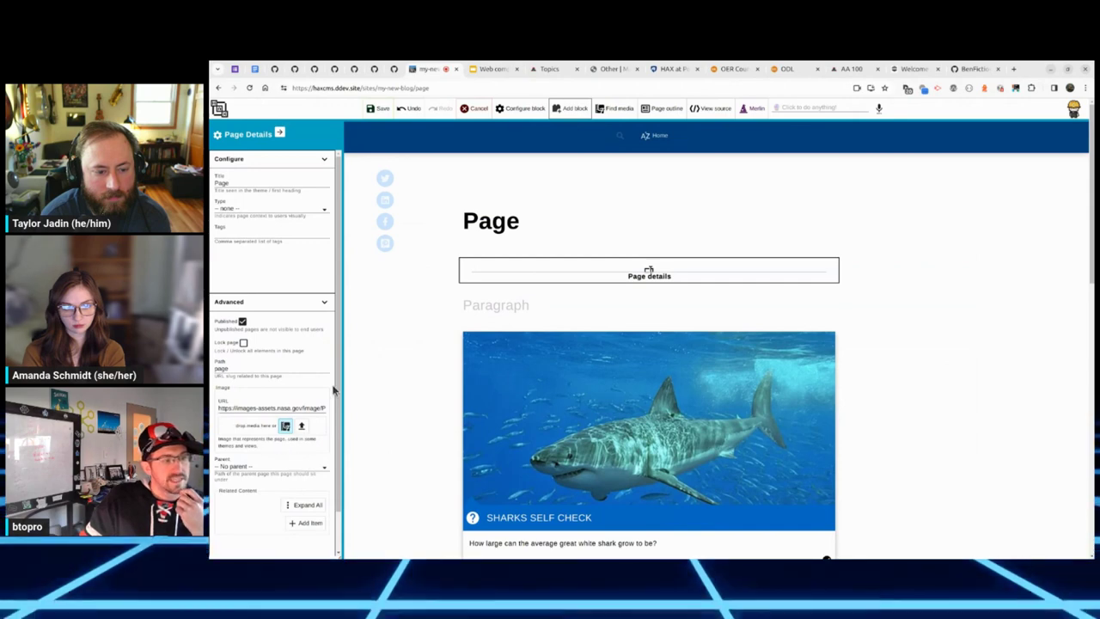
click(379, 109)
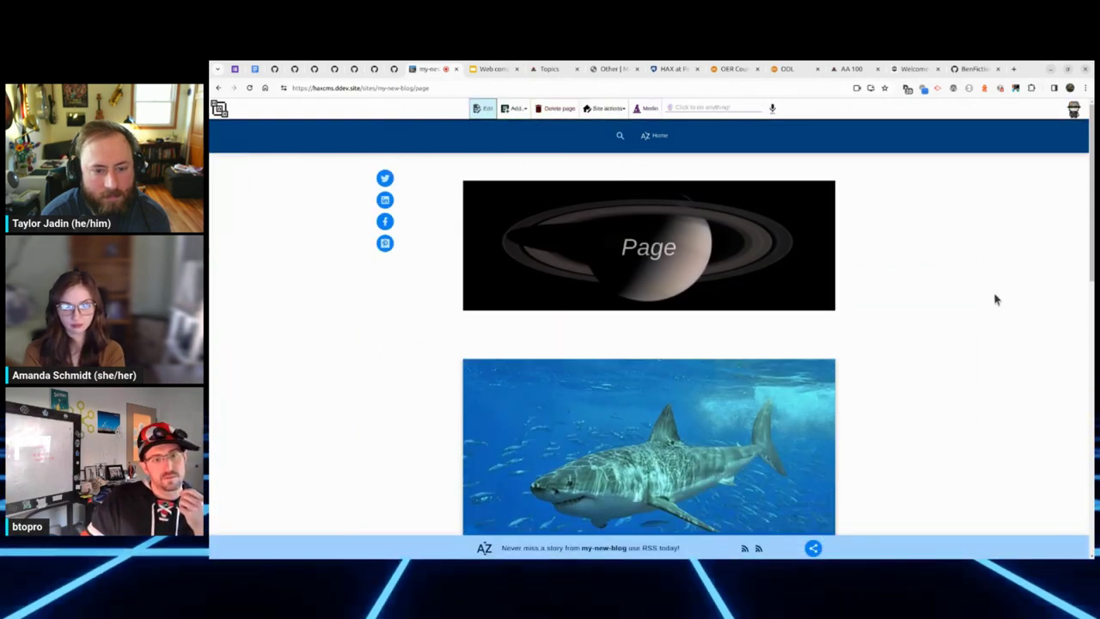
Step: Create a new blank Page from the home listing and open it for editing
click(658, 142)
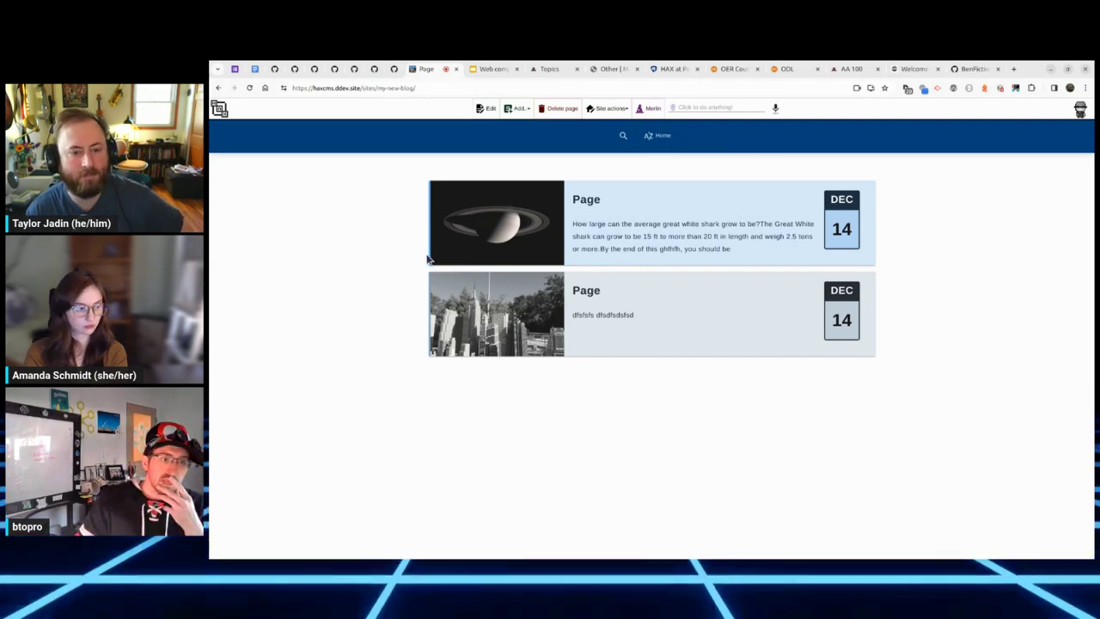
click(518, 109)
click(520, 127)
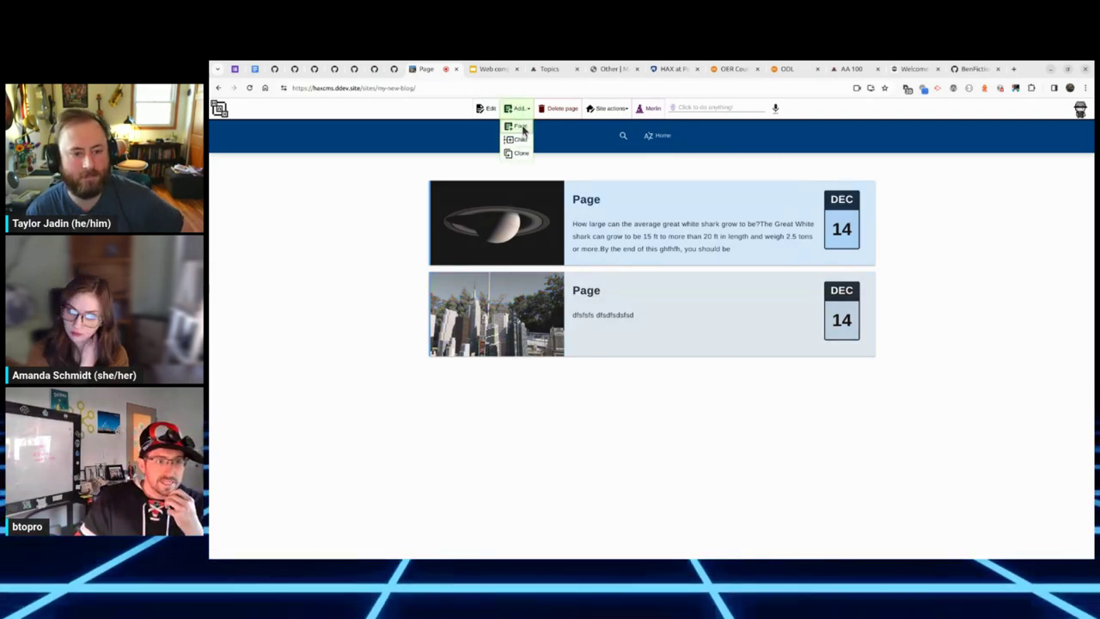
click(482, 109)
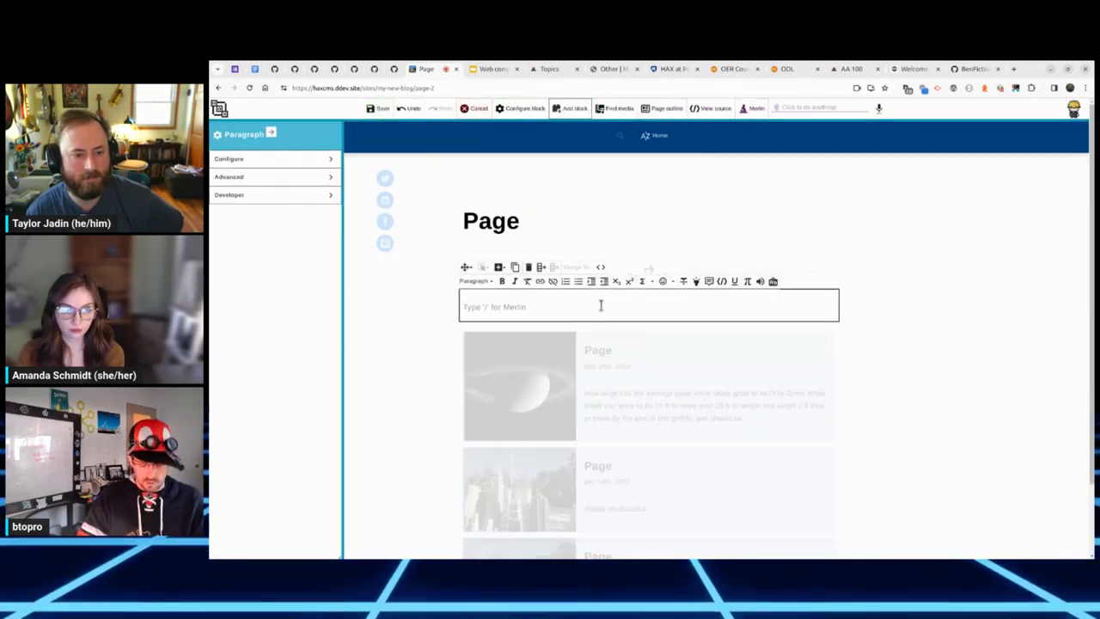
Step: Insert a Smart Collection block via /smart, keeping its parent filter on all items
text(/)
text(smart)
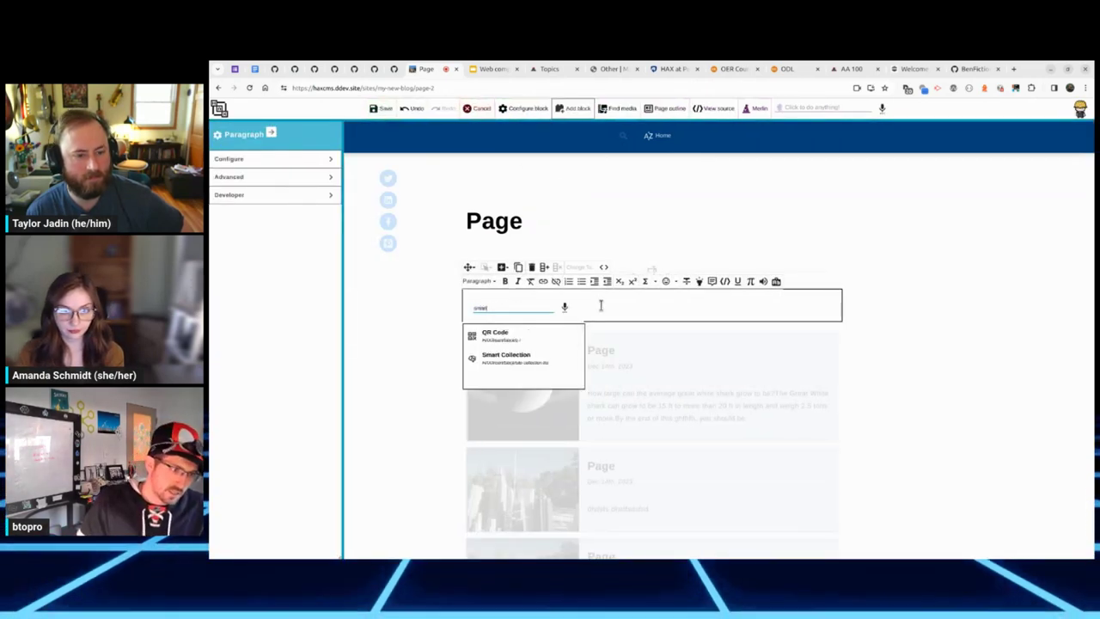
click(530, 364)
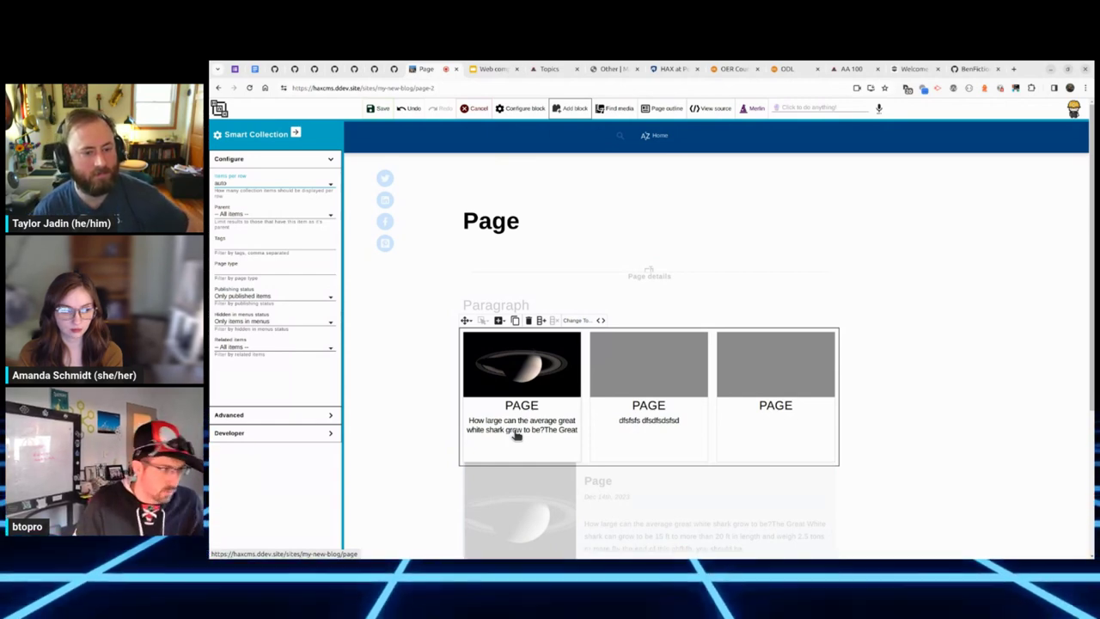
click(249, 214)
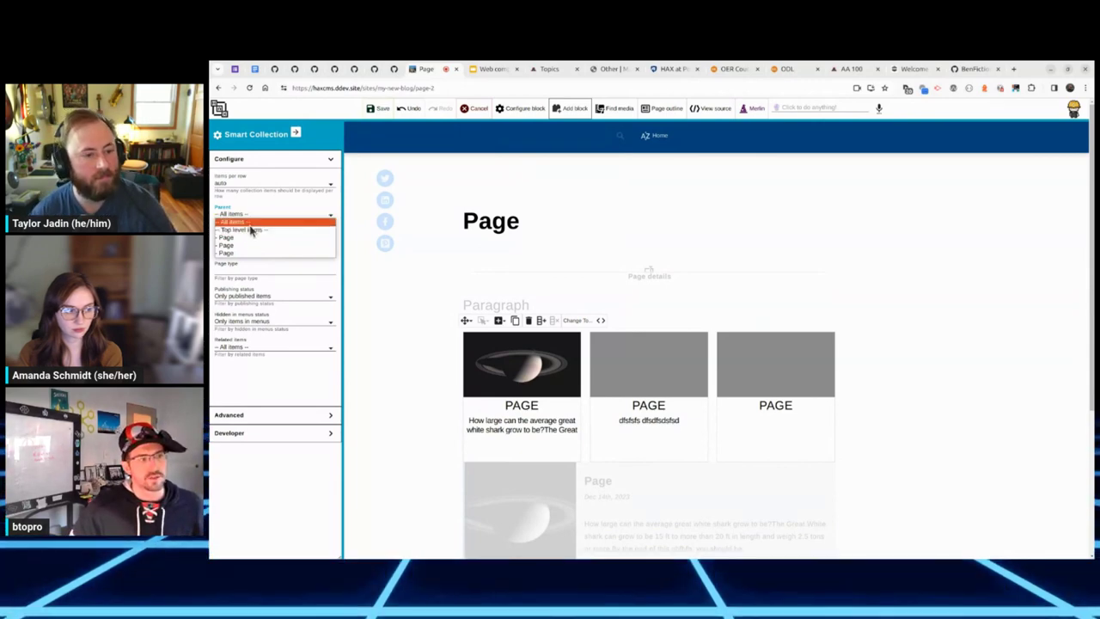
click(258, 222)
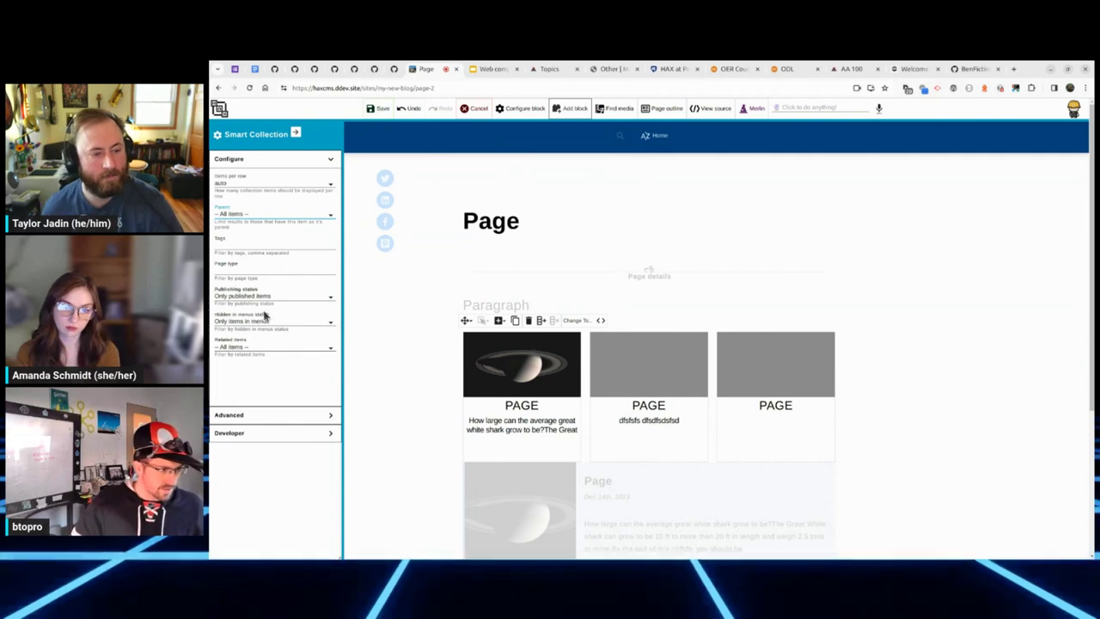
Step: Review the collection's advanced settings, toggle the first card's HTML source view, and save
click(279, 159)
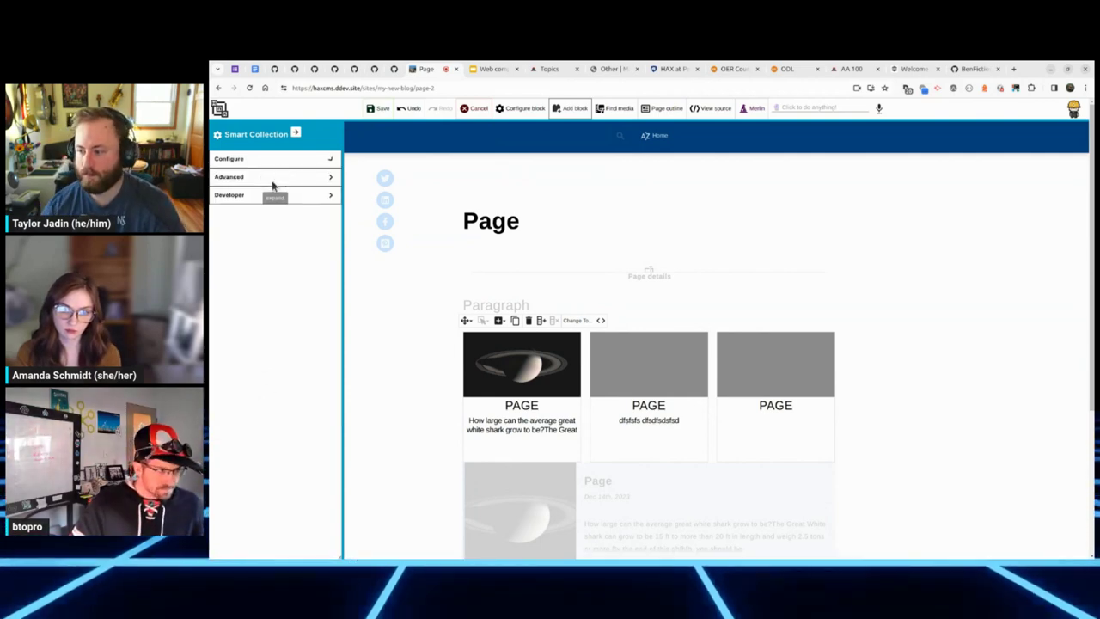
click(273, 178)
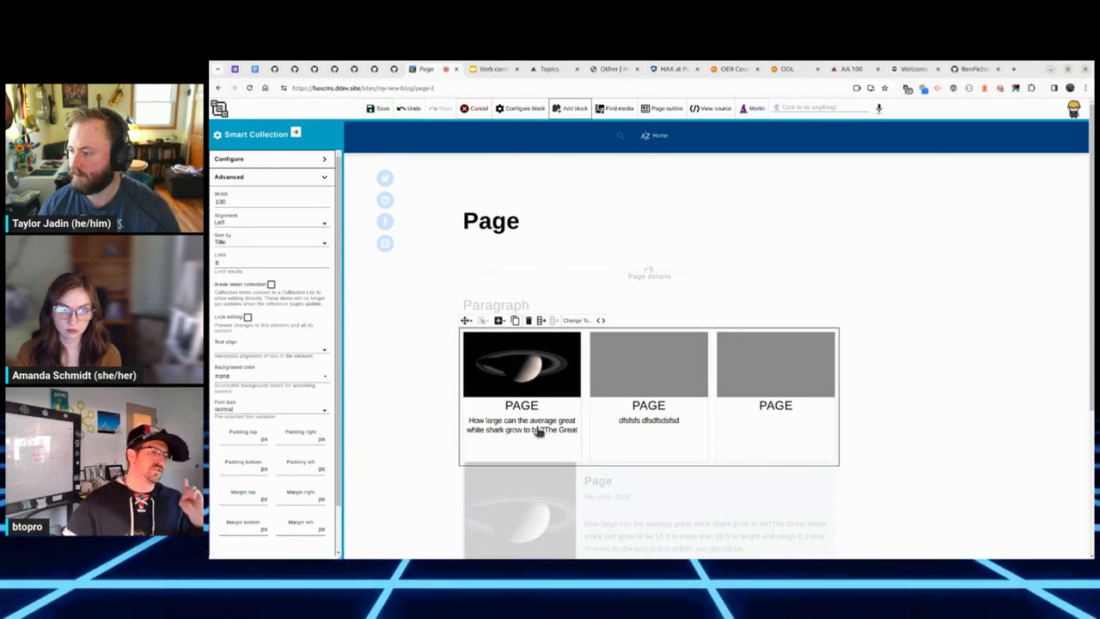
click(275, 286)
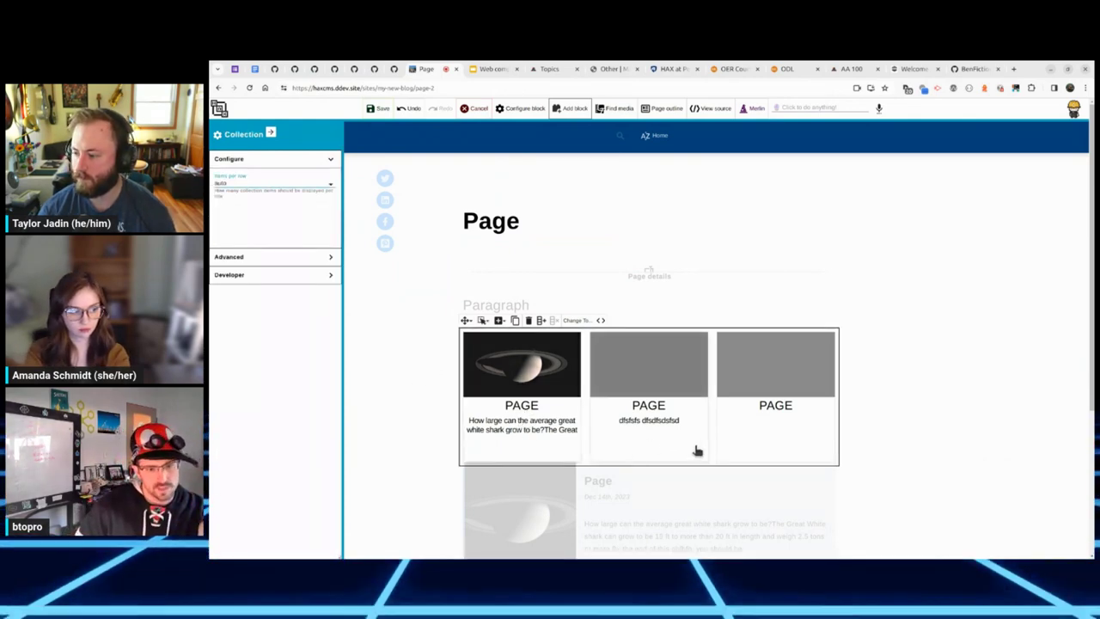
click(546, 442)
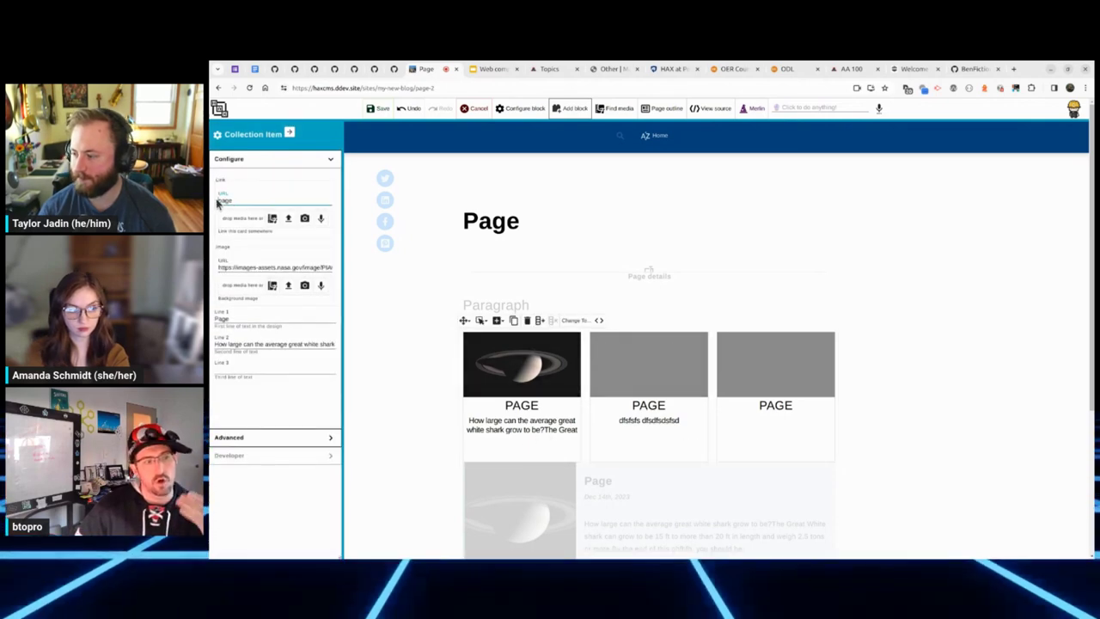
click(599, 319)
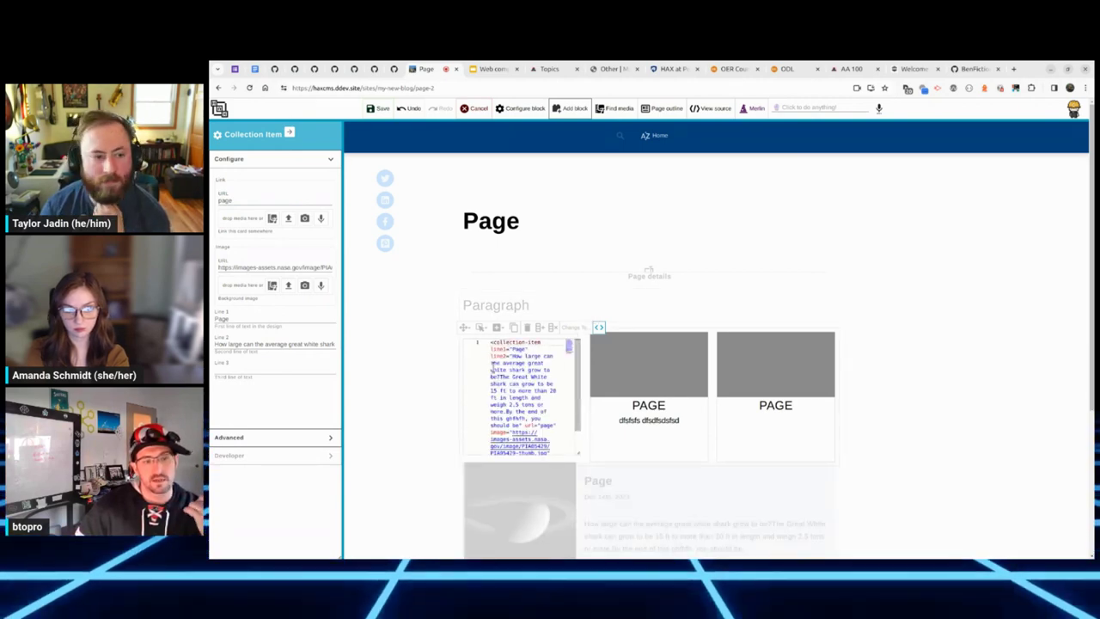
scroll(563, 386, down, 5)
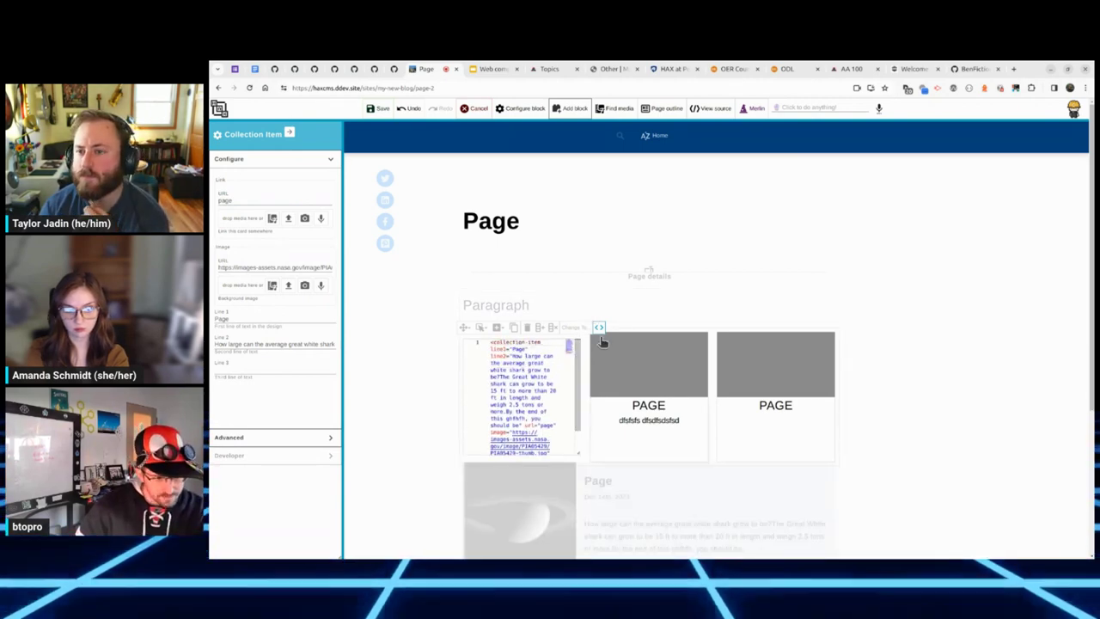
click(600, 327)
click(378, 107)
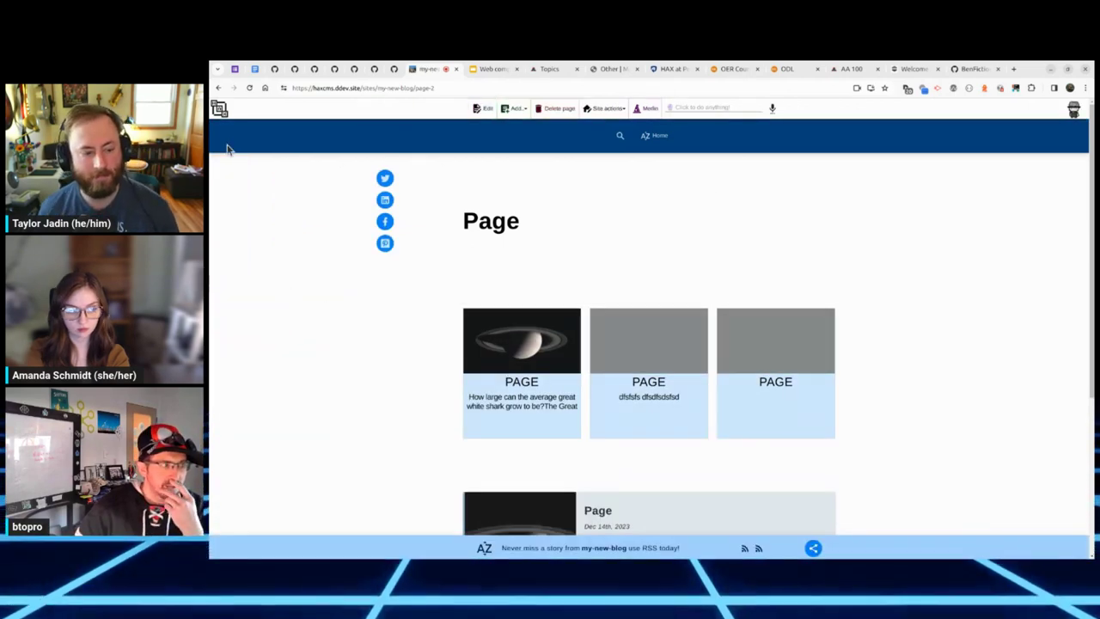
Step: Create a new Collection-type site named collection-the from the HAX home screen and open it
click(219, 109)
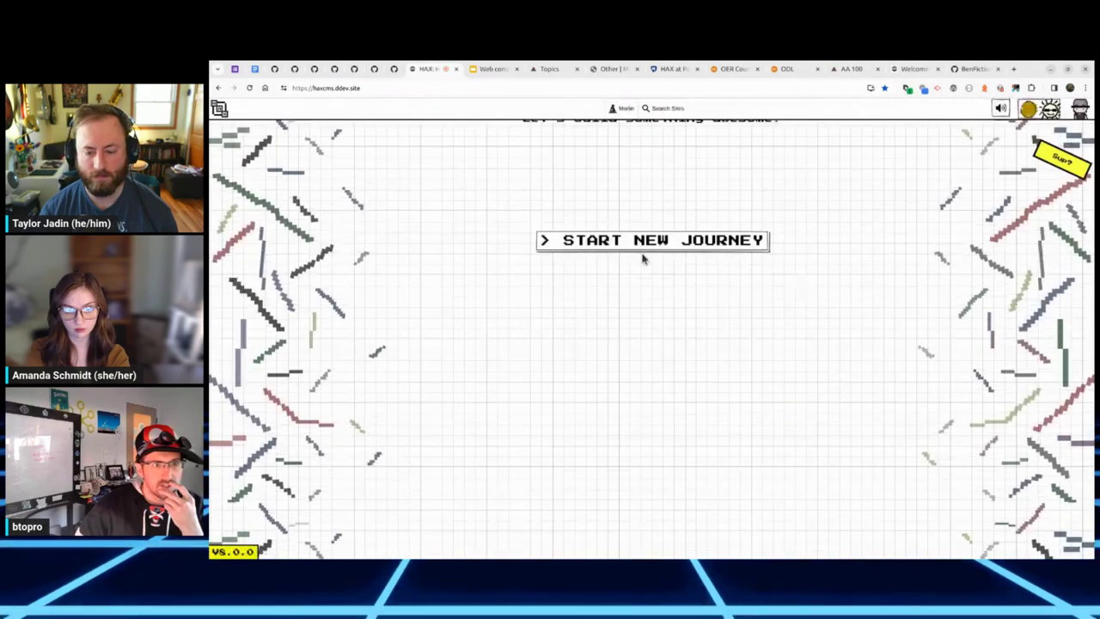
click(670, 253)
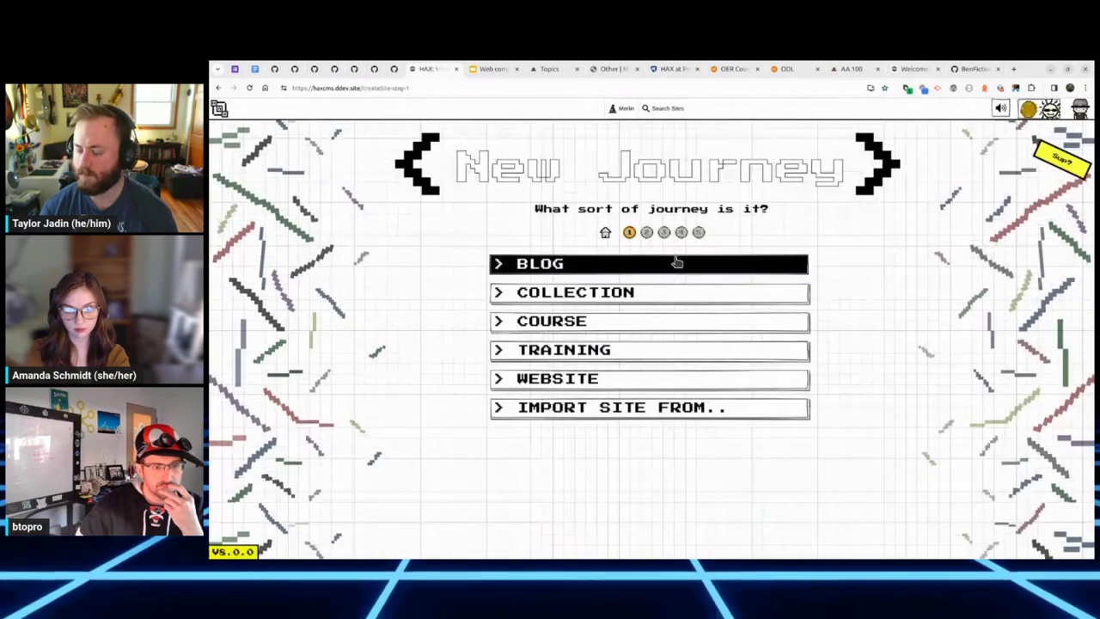
click(640, 310)
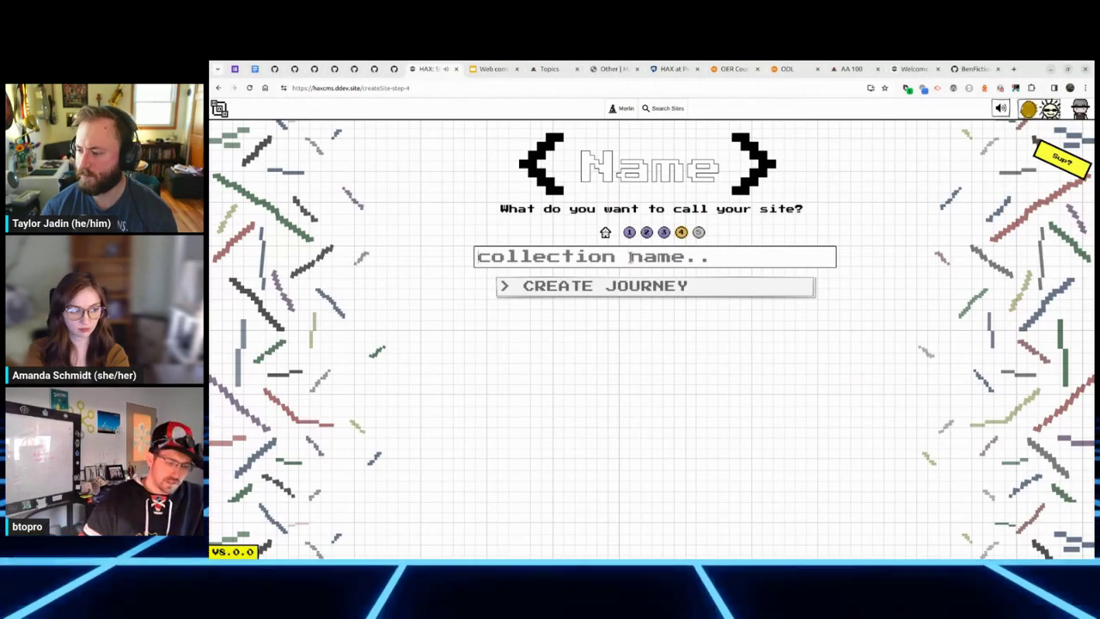
text(collection-the)
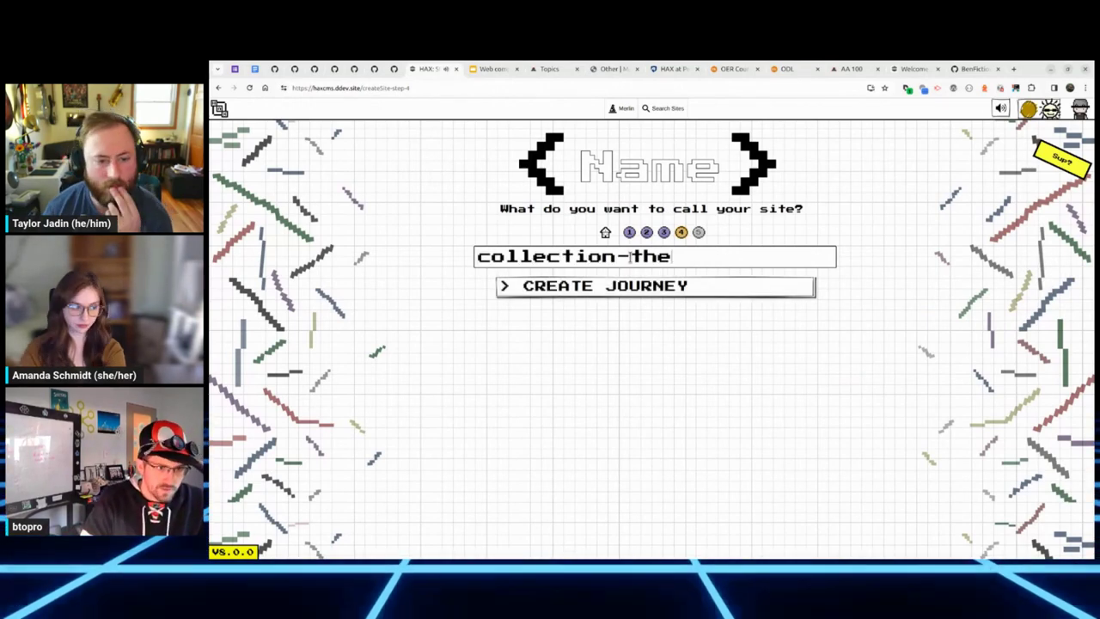
click(661, 289)
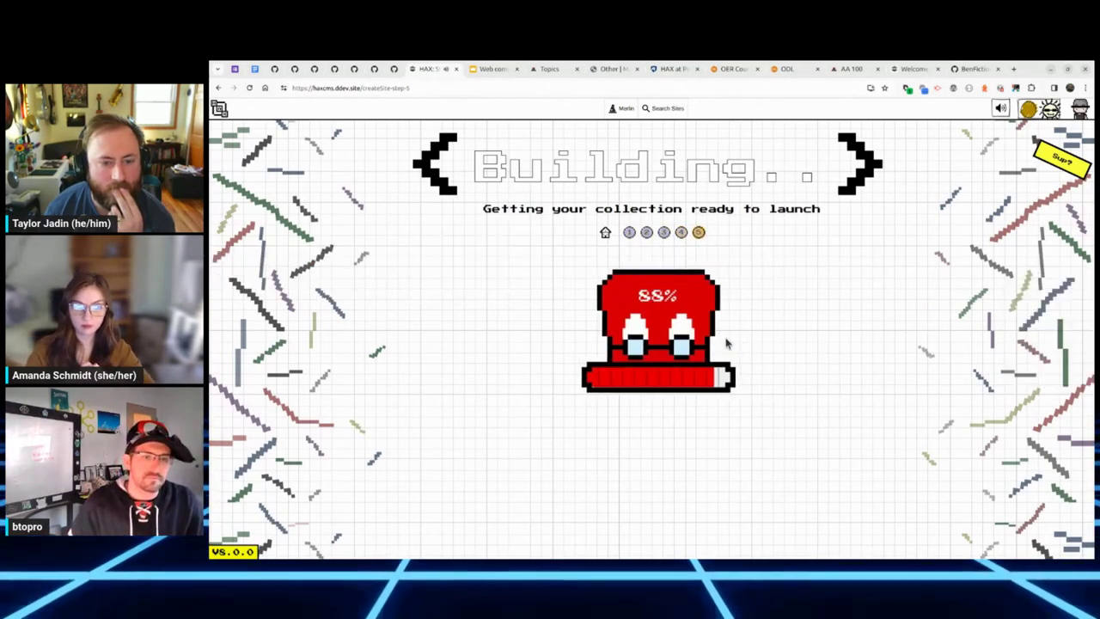
click(604, 387)
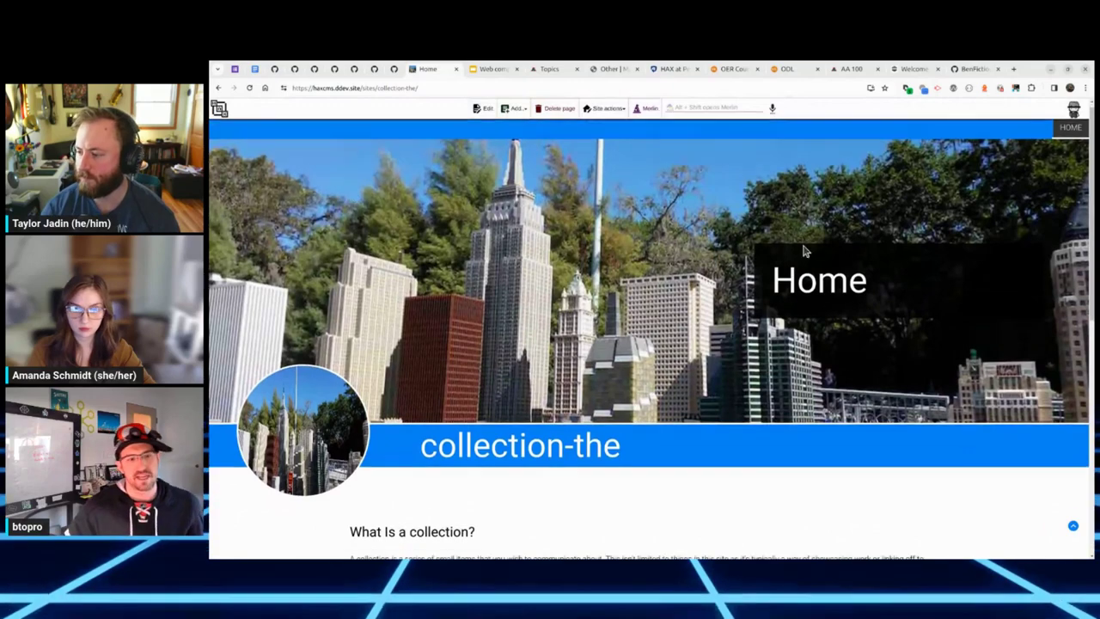
Step: Add a new page titled Page to collection-the and reload so it appears beside Home
scroll(804, 250, down, 3)
scroll(720, 300, up, 3)
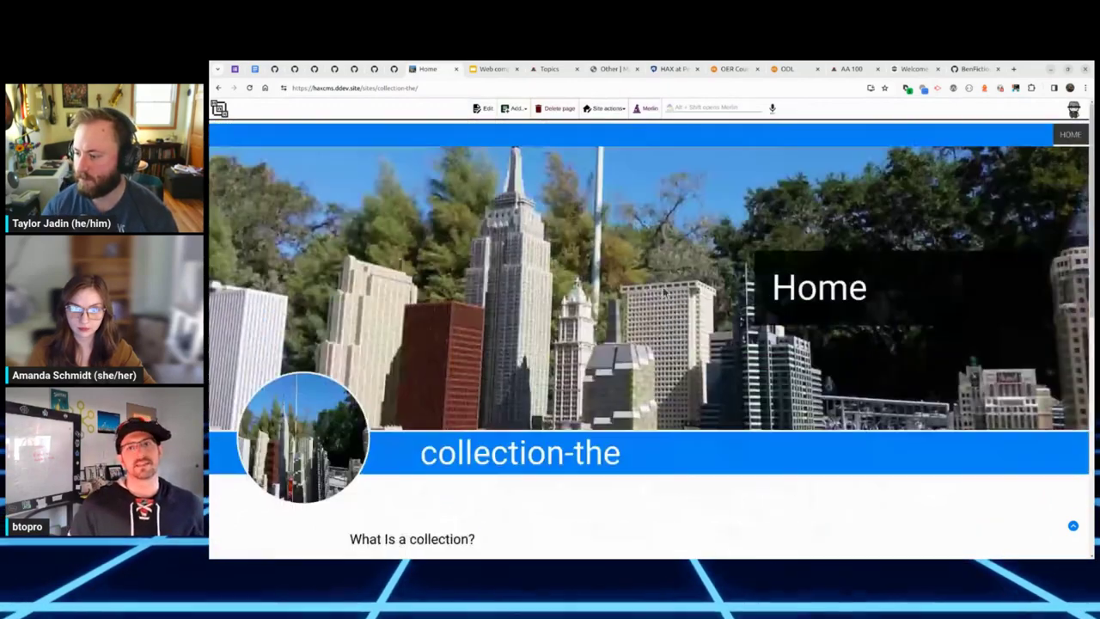
click(514, 109)
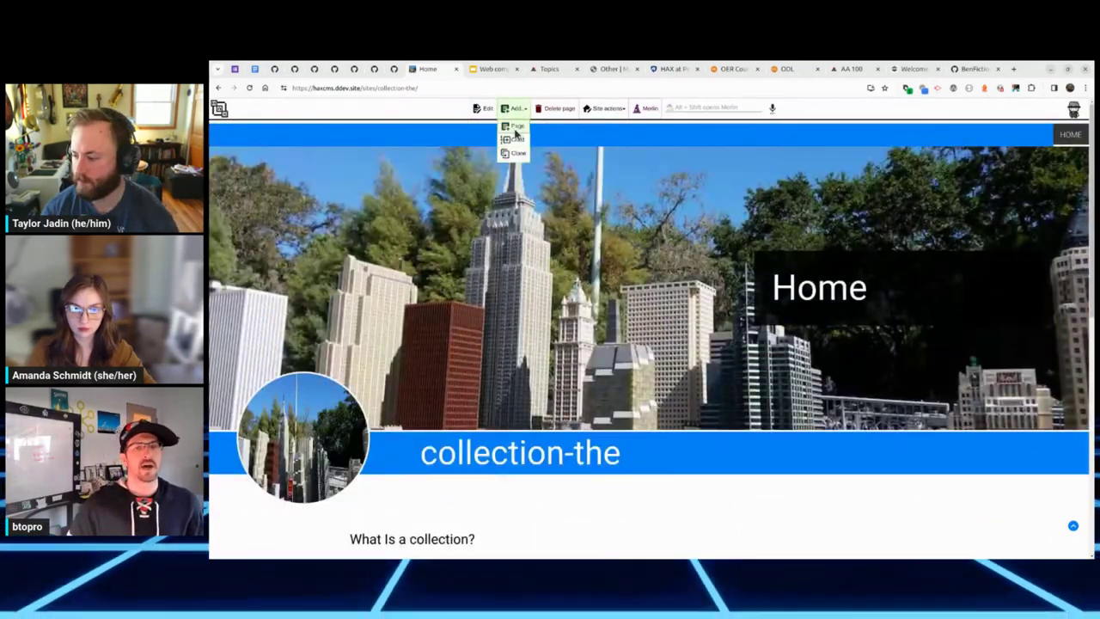
click(516, 127)
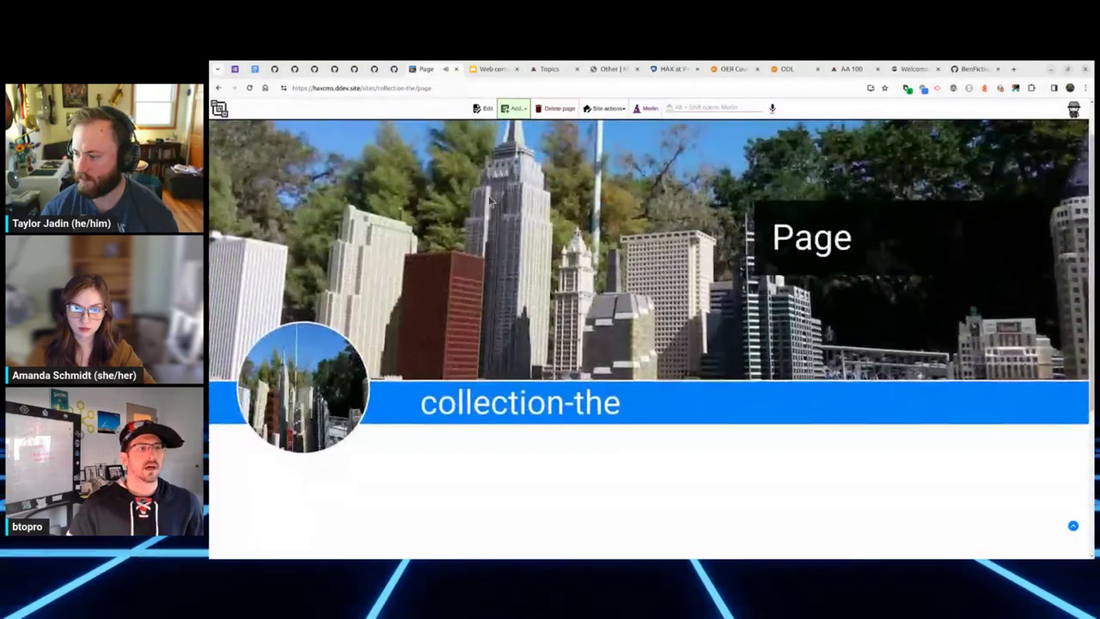
click(249, 89)
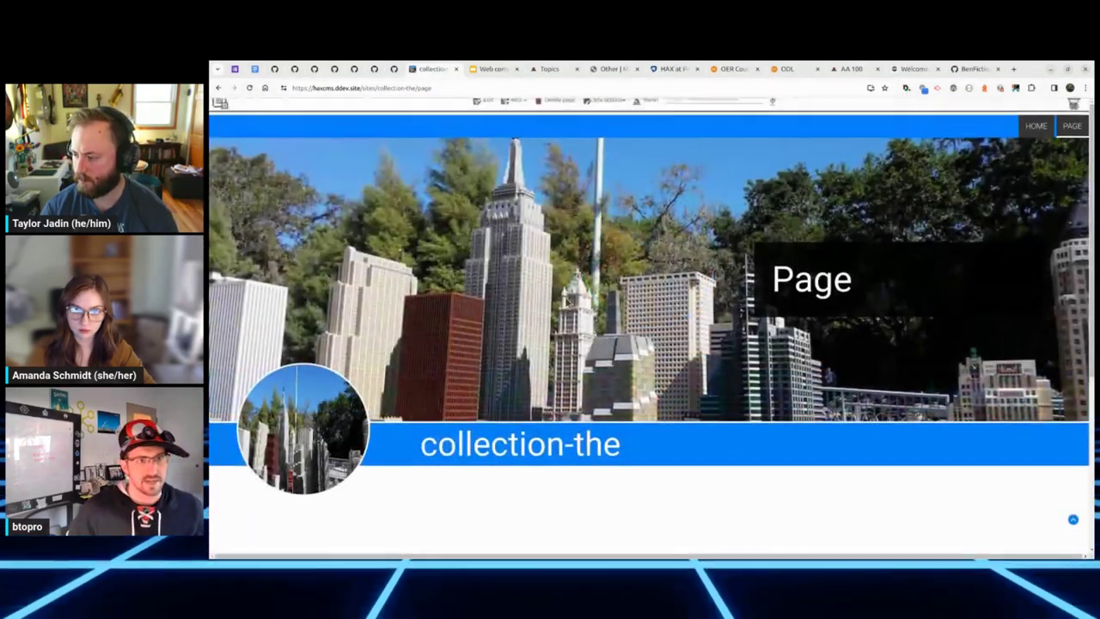
Step: Inspect a course card's markup on the OER Courses site, then close DevTools
click(731, 70)
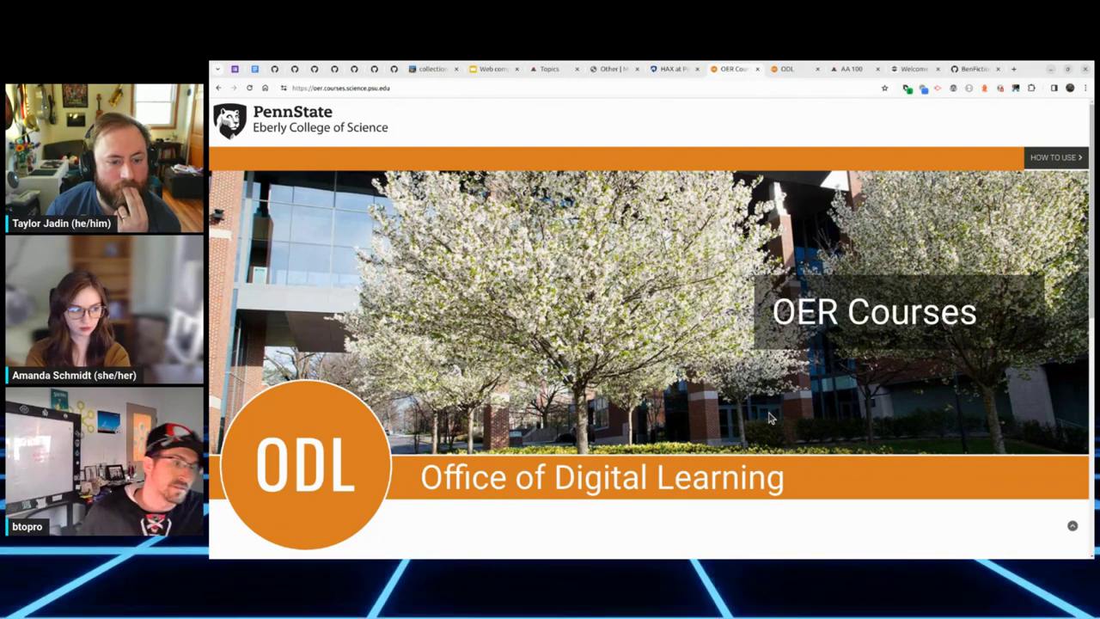
scroll(700, 408, down, 5)
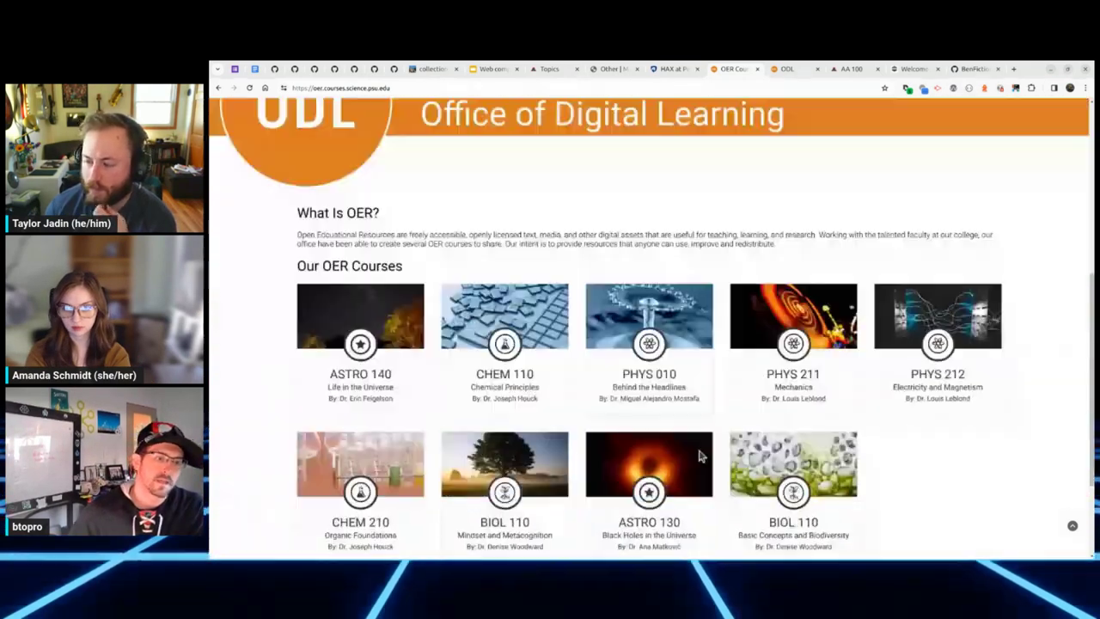
right_click(692, 376)
click(713, 478)
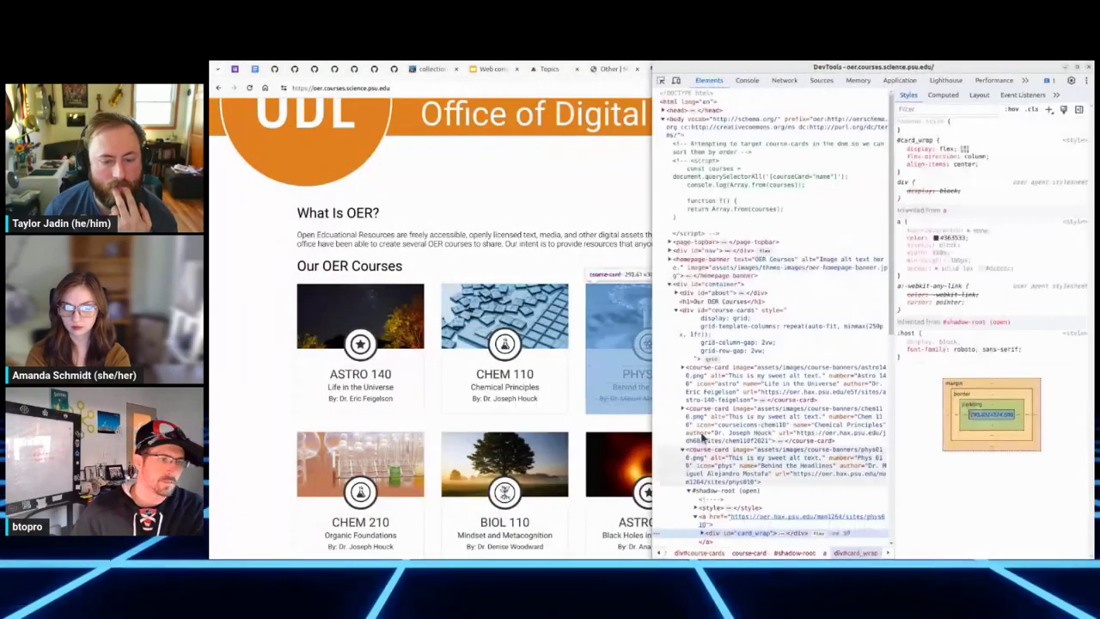
scroll(731, 461, down, 2)
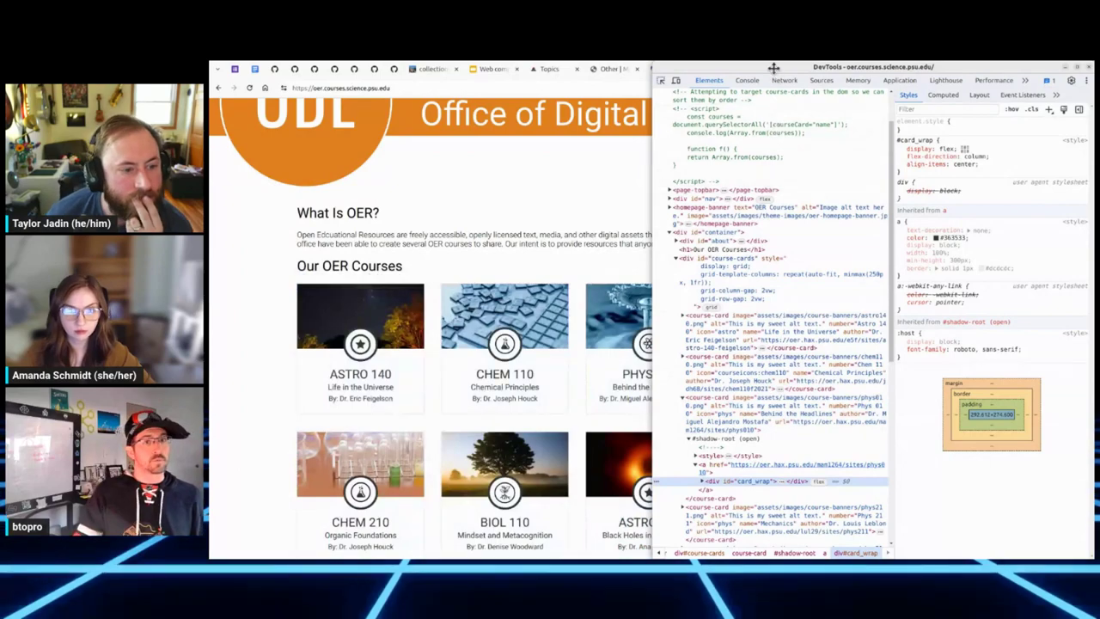
key(F12)
Step: Move through the HAX at PSU tab to the Office of Digital Learning homepage
scroll(684, 309, down, 3)
scroll(683, 309, down, 1)
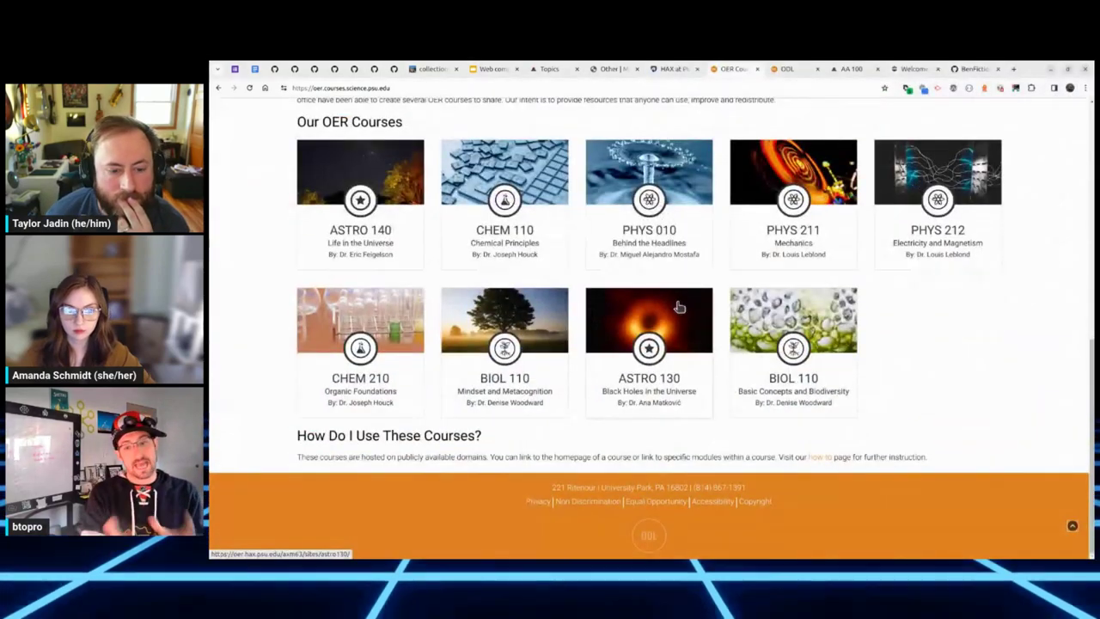
click(672, 69)
click(785, 69)
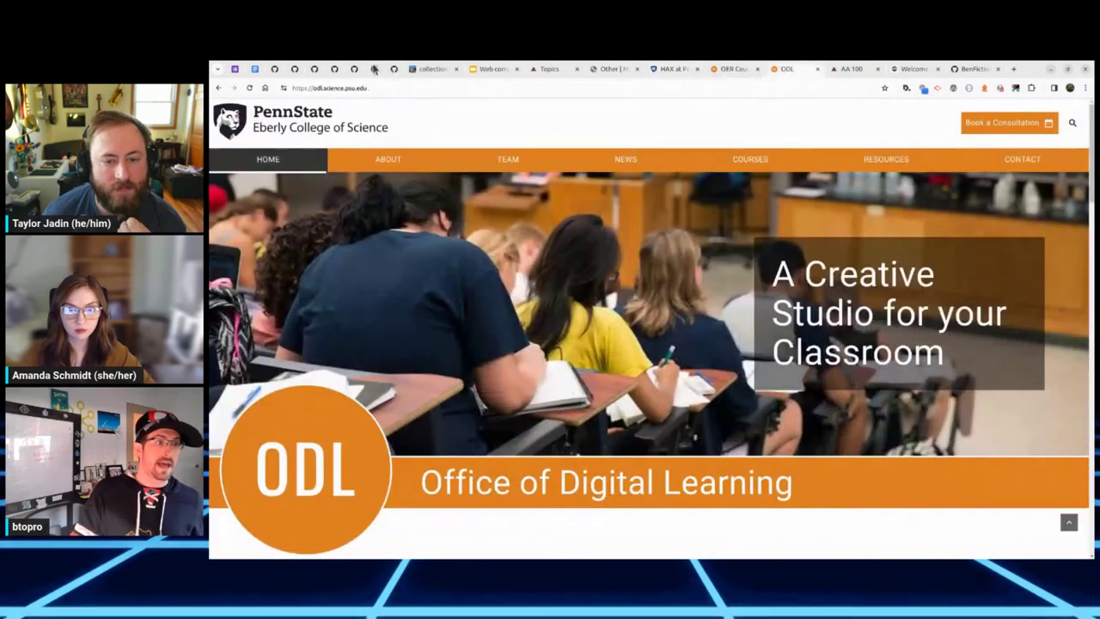
Step: Return to collection-the, start editing the new Page, then cancel without saving
click(484, 73)
click(435, 68)
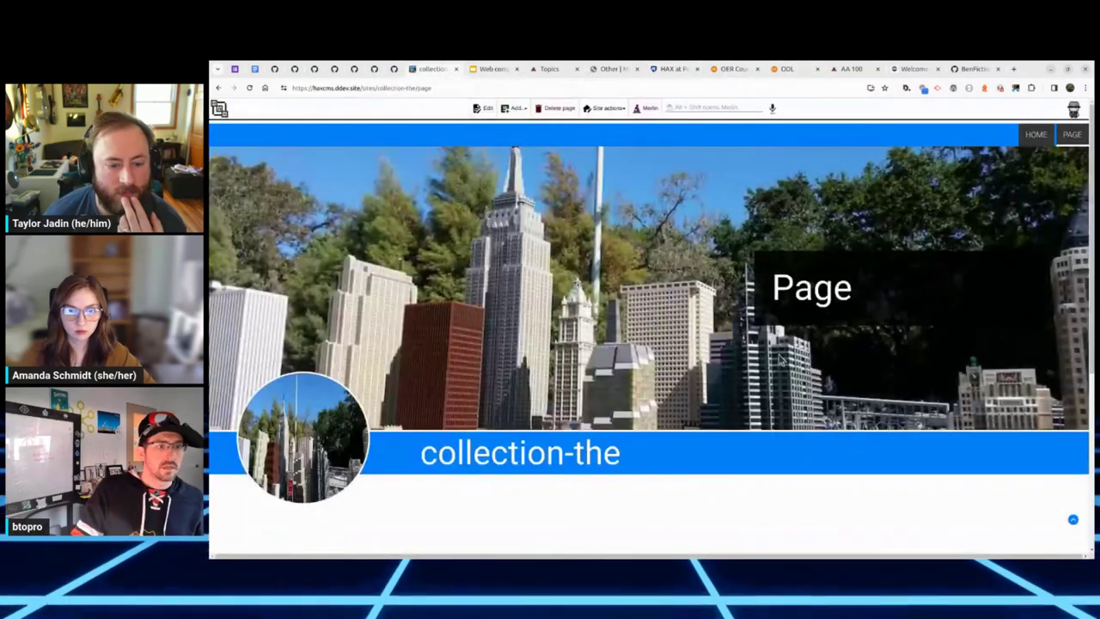
scroll(774, 370, down, 5)
click(483, 107)
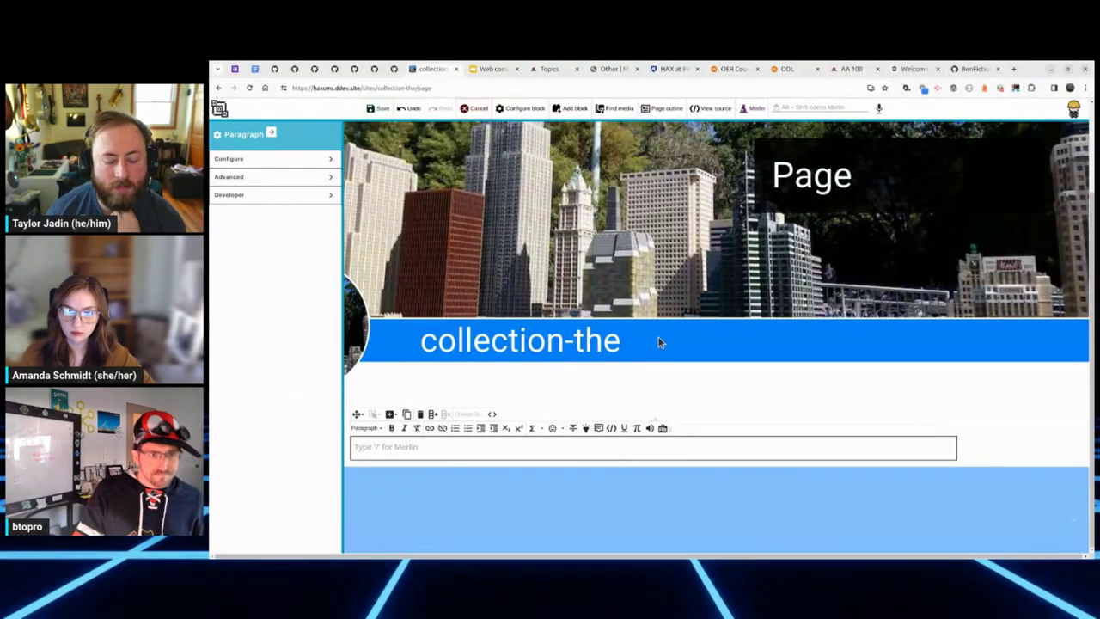
scroll(659, 343, up, 2)
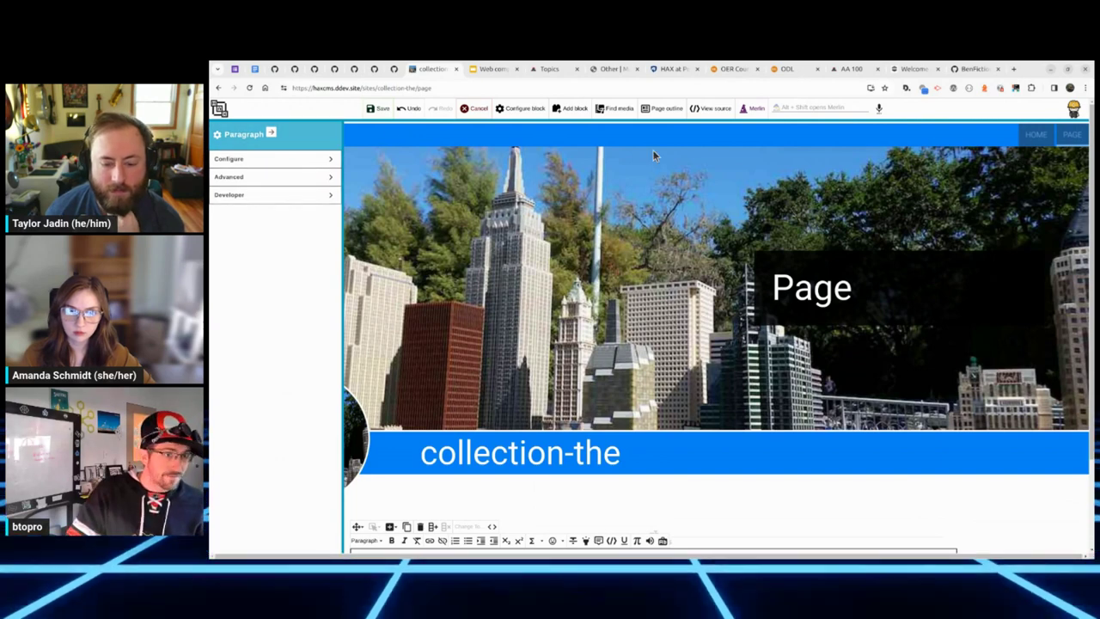
click(467, 112)
Step: Switch the site theme from Collections theme to BootstrapCSS theme in site settings and save
click(607, 109)
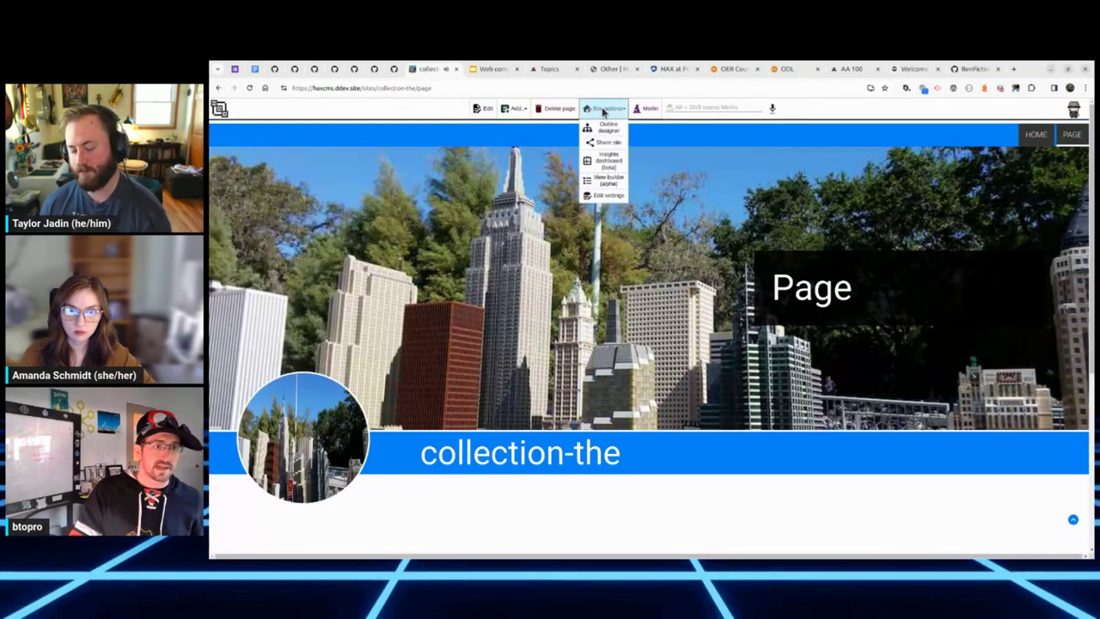
click(605, 198)
click(605, 199)
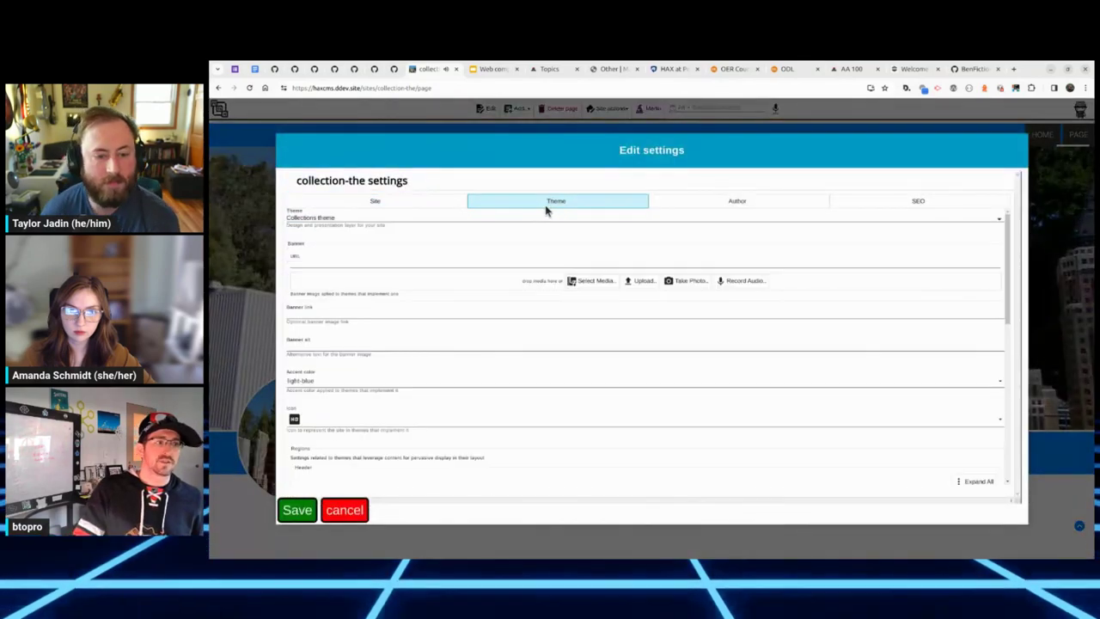
click(407, 220)
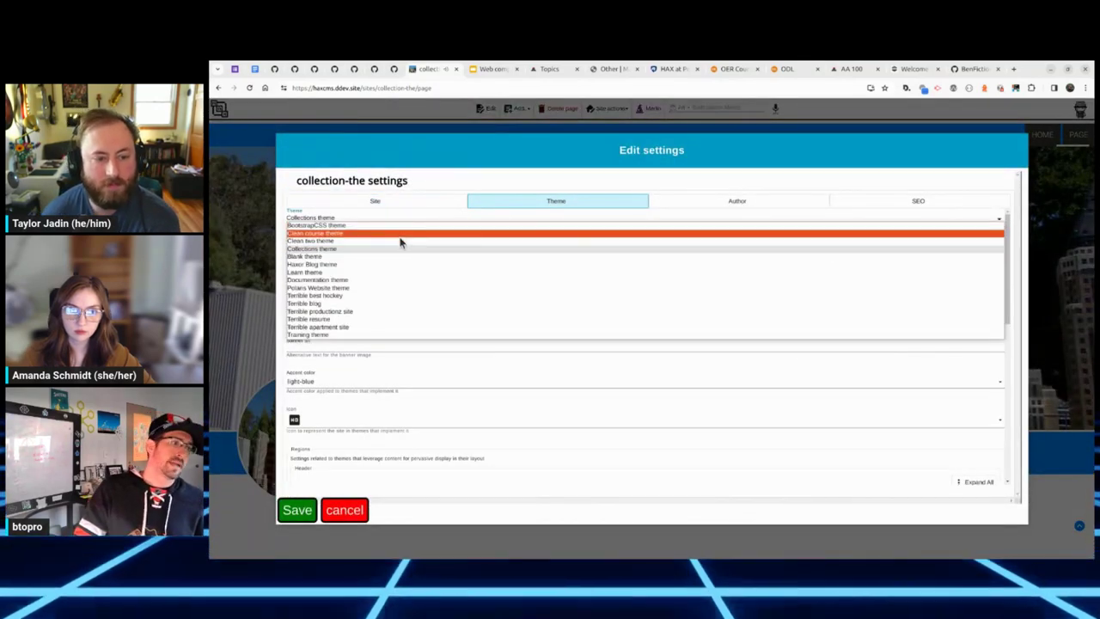
click(401, 226)
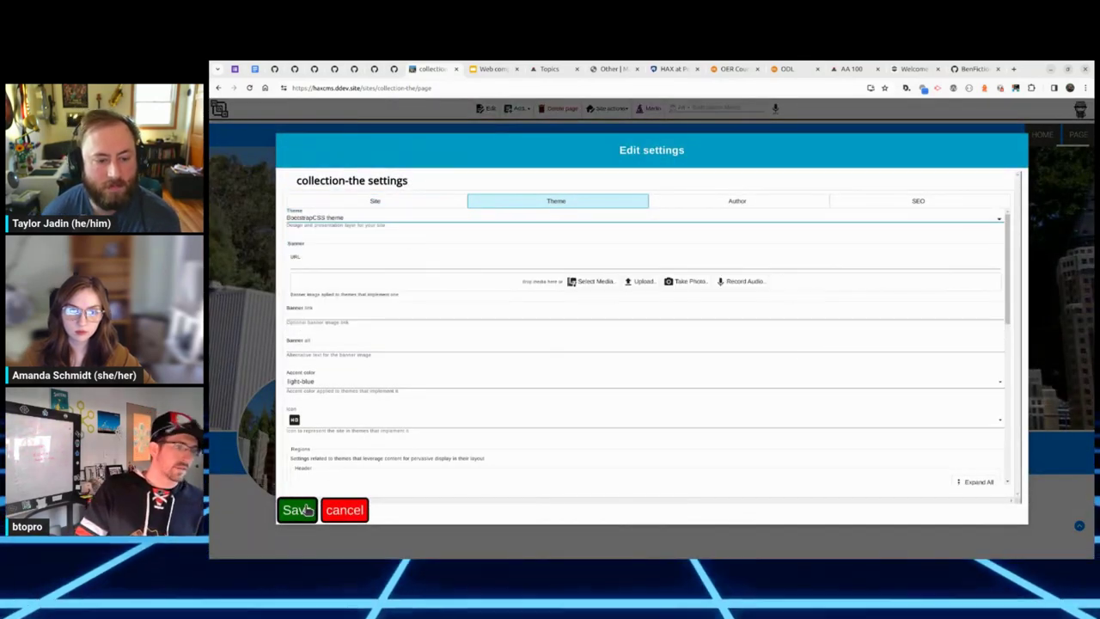
click(297, 511)
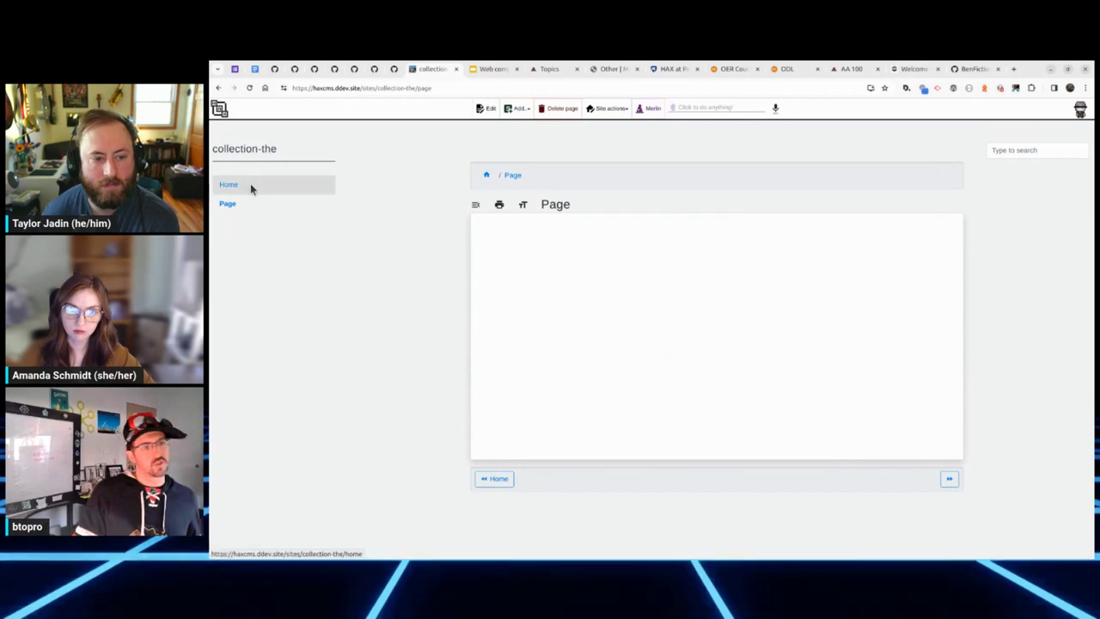
Step: Go to the Home page and inspect the WCFACTORY card's markup in DevTools, then close it
click(250, 185)
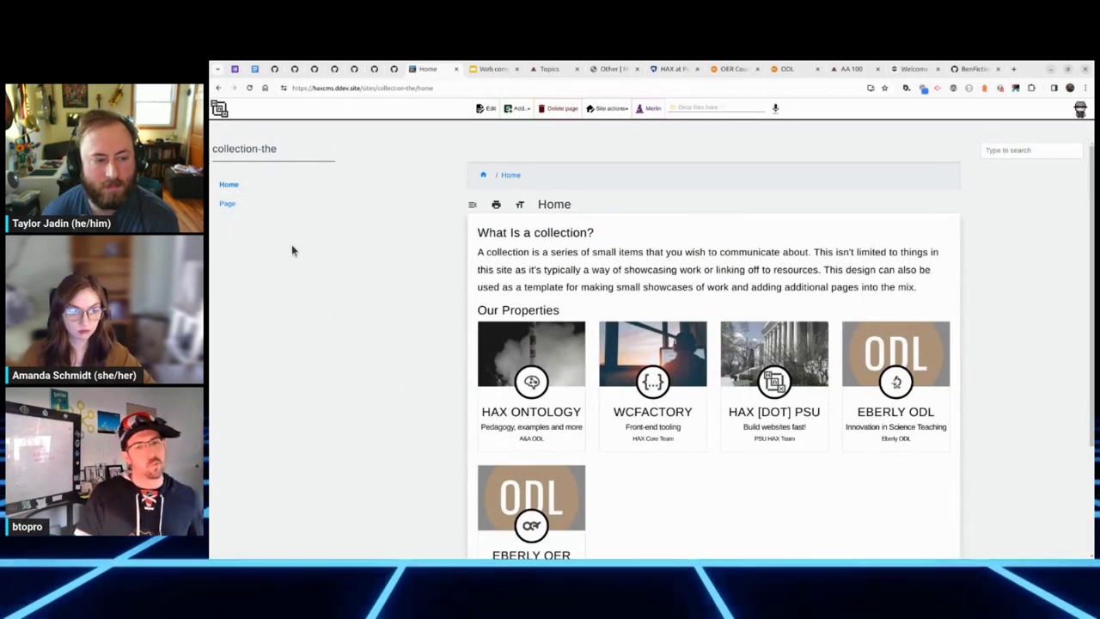
scroll(293, 250, down, 3)
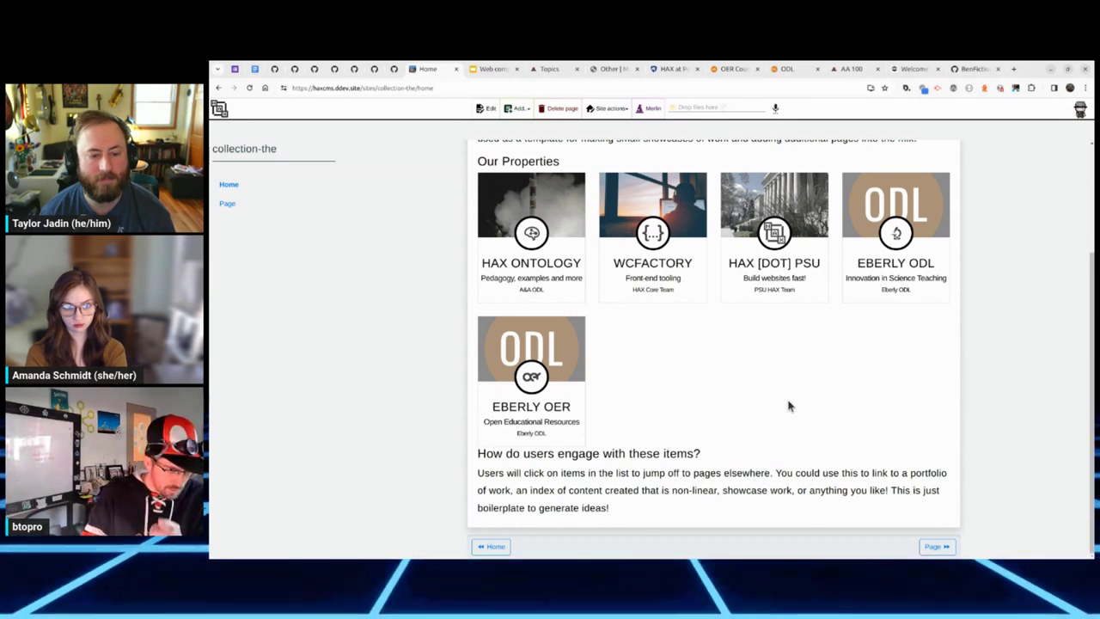
scroll(756, 404, up, 1)
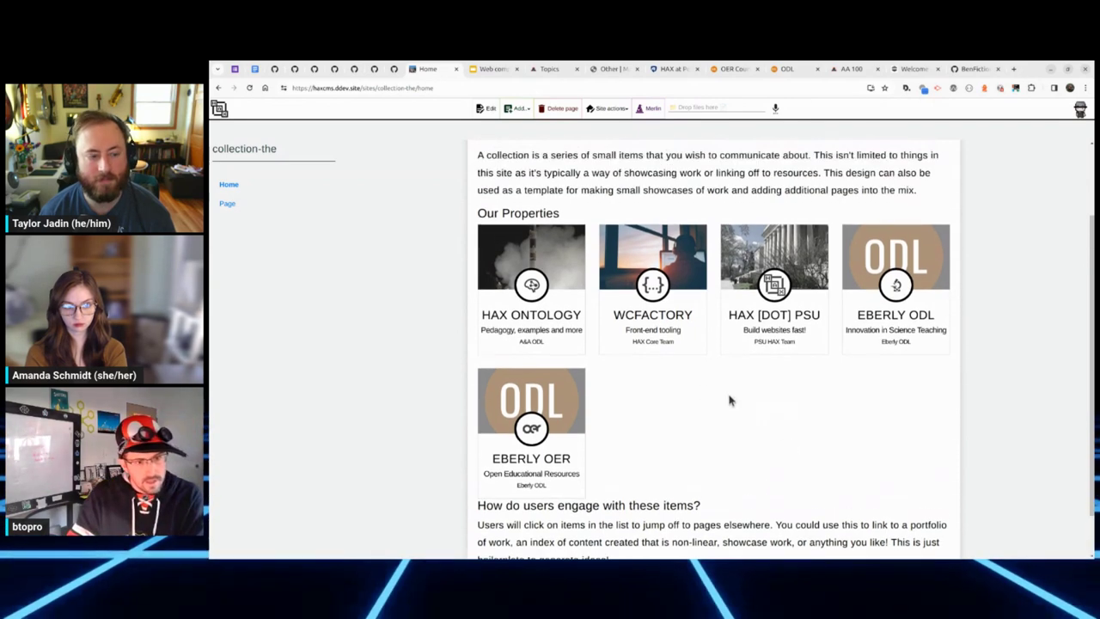
right_click(677, 341)
click(730, 444)
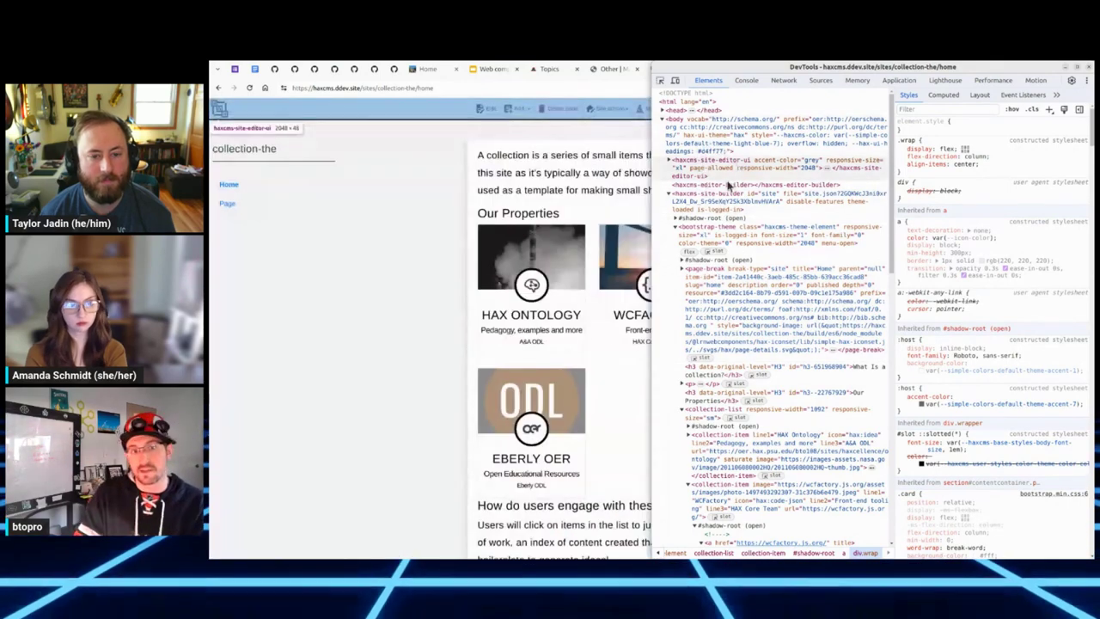
scroll(718, 287, down, 1)
scroll(719, 287, down, 1)
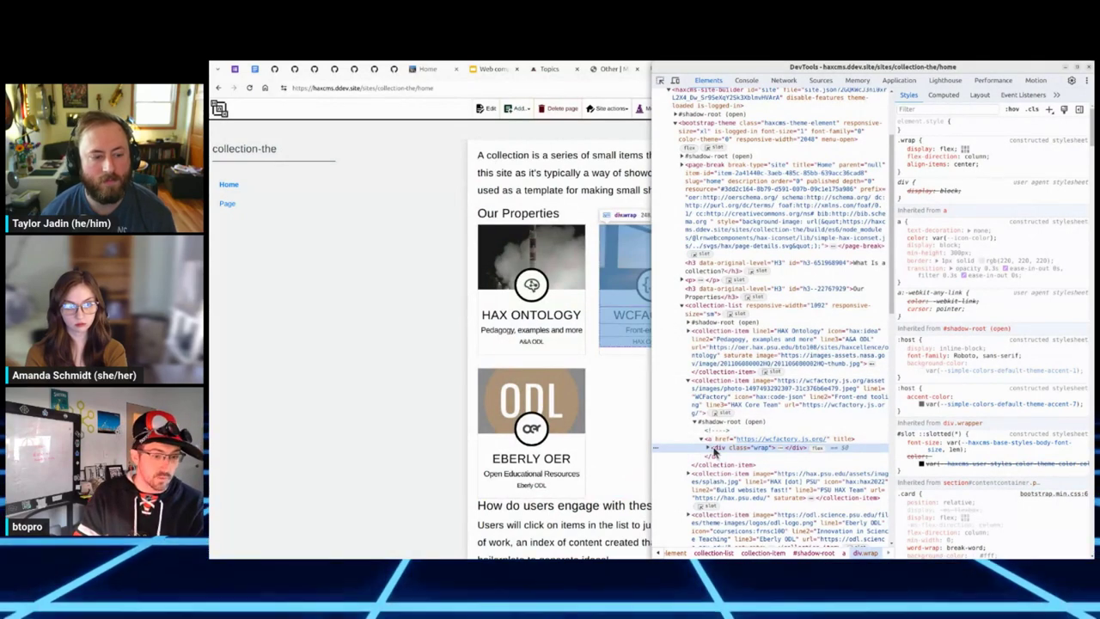
key(F12)
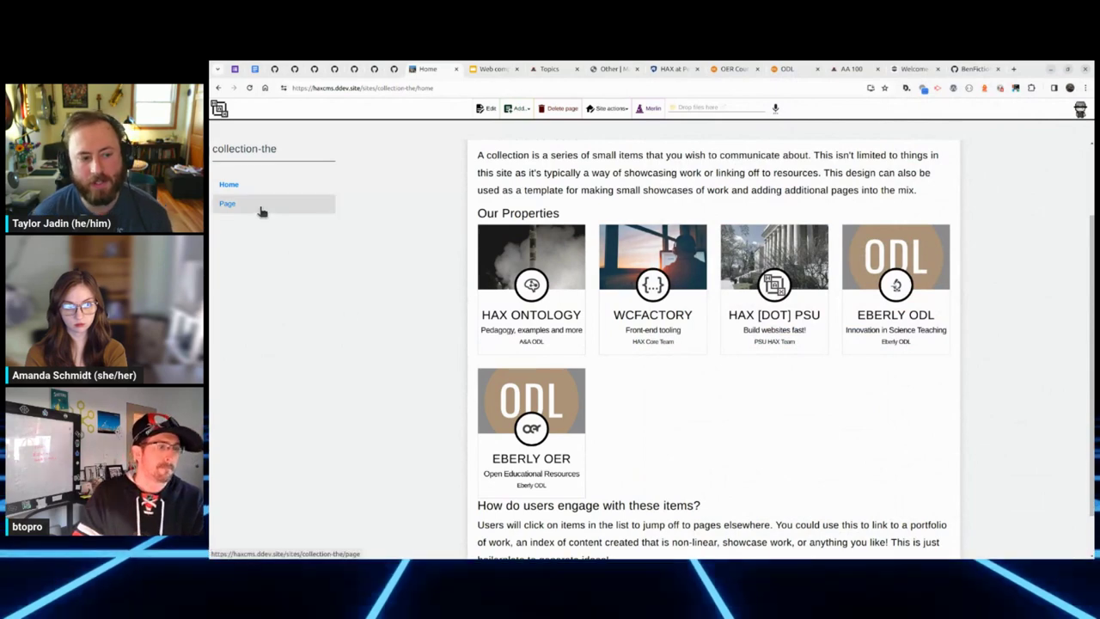
Step: Import Music011-outline.docx into the Page page with Magic File Wand and save it
click(262, 210)
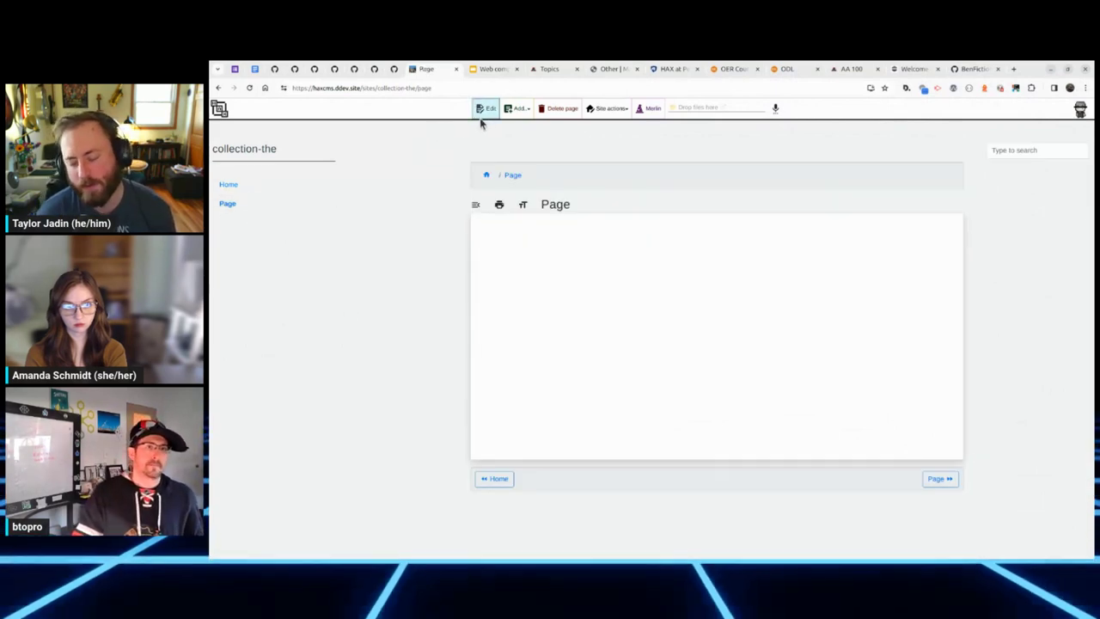
click(707, 108)
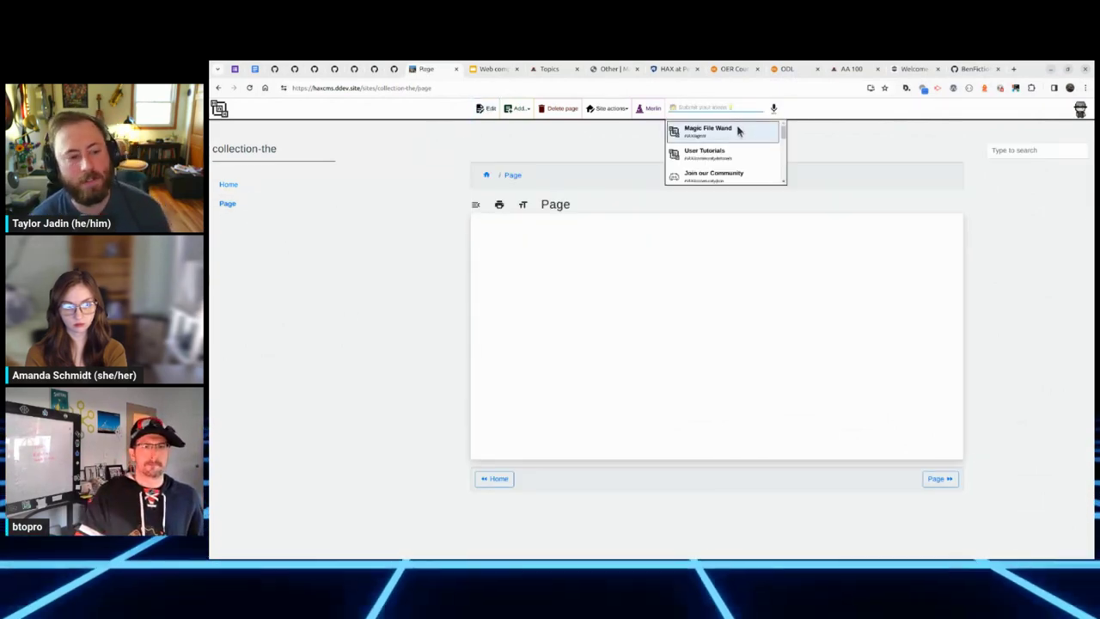
click(732, 128)
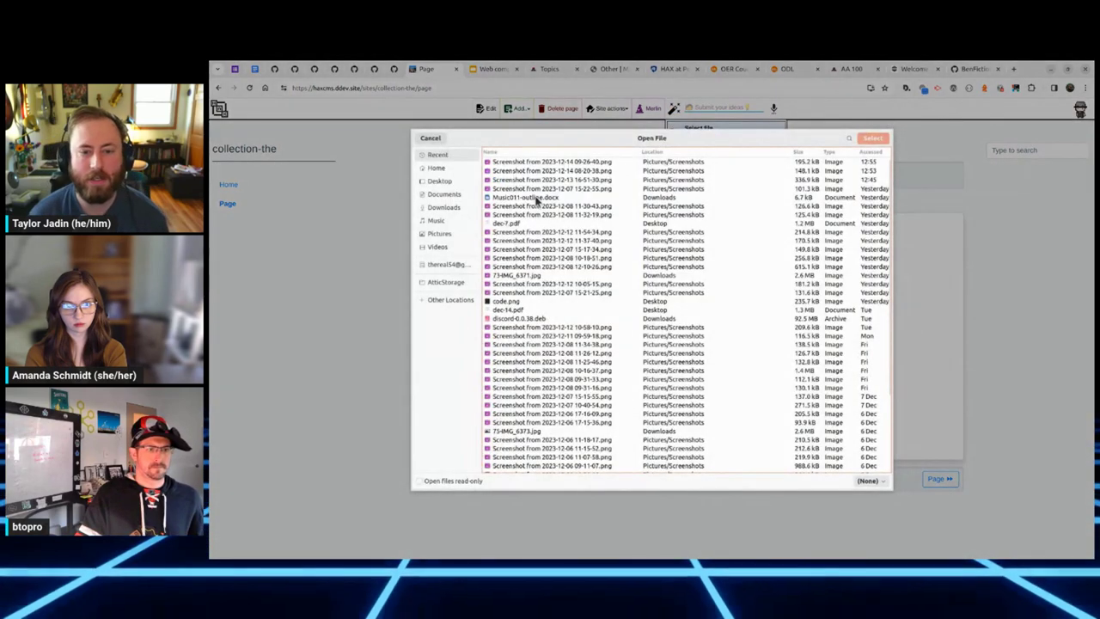
double_click(538, 198)
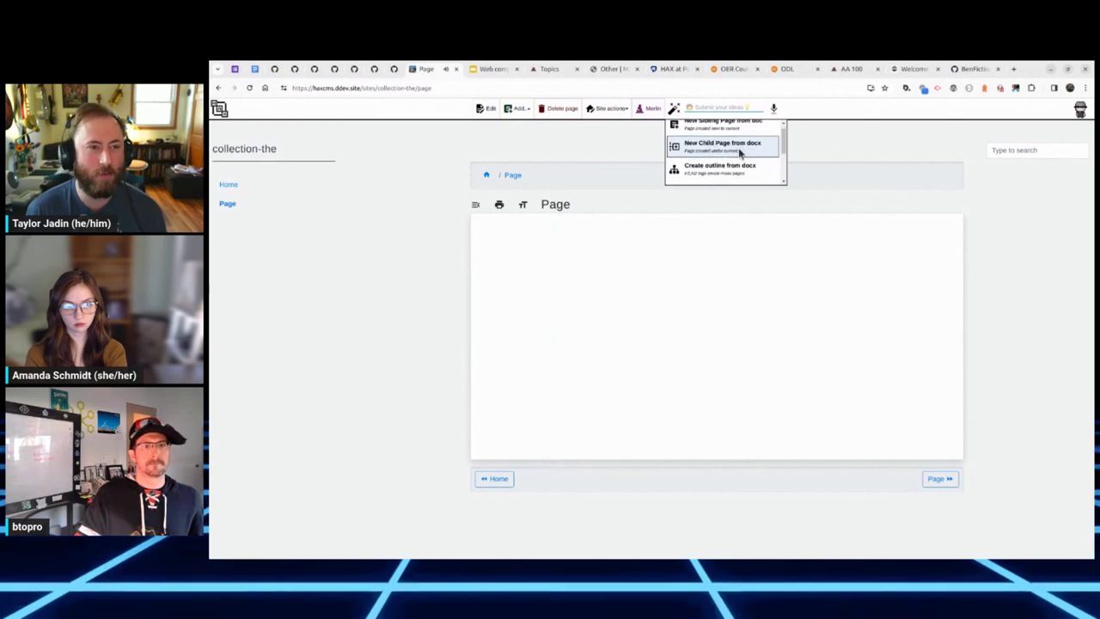
scroll(741, 153, down, 2)
click(741, 157)
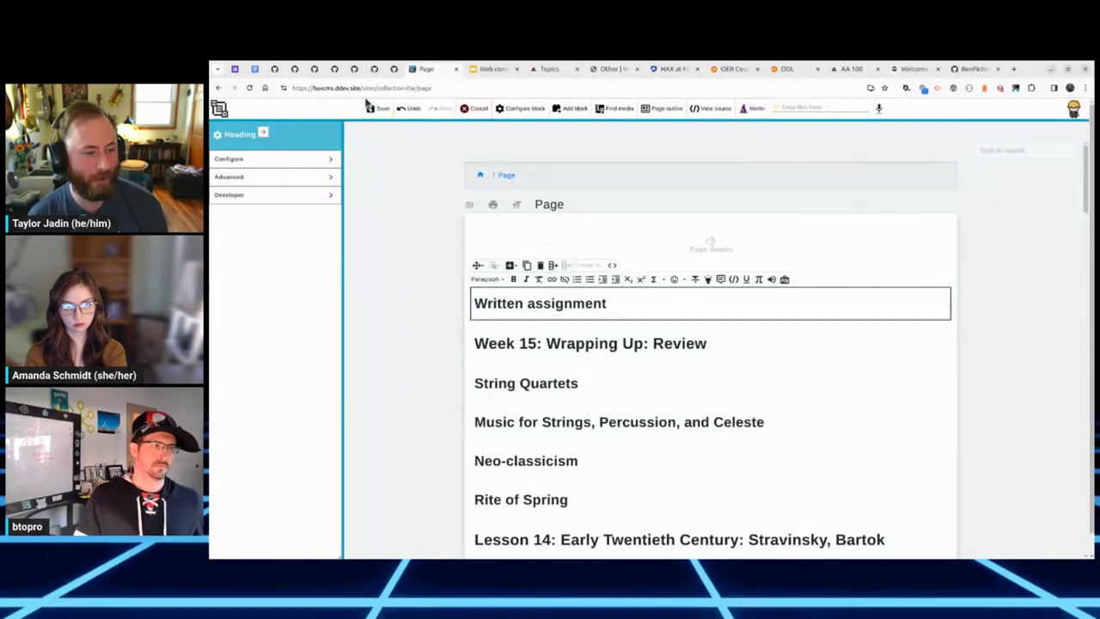
click(377, 109)
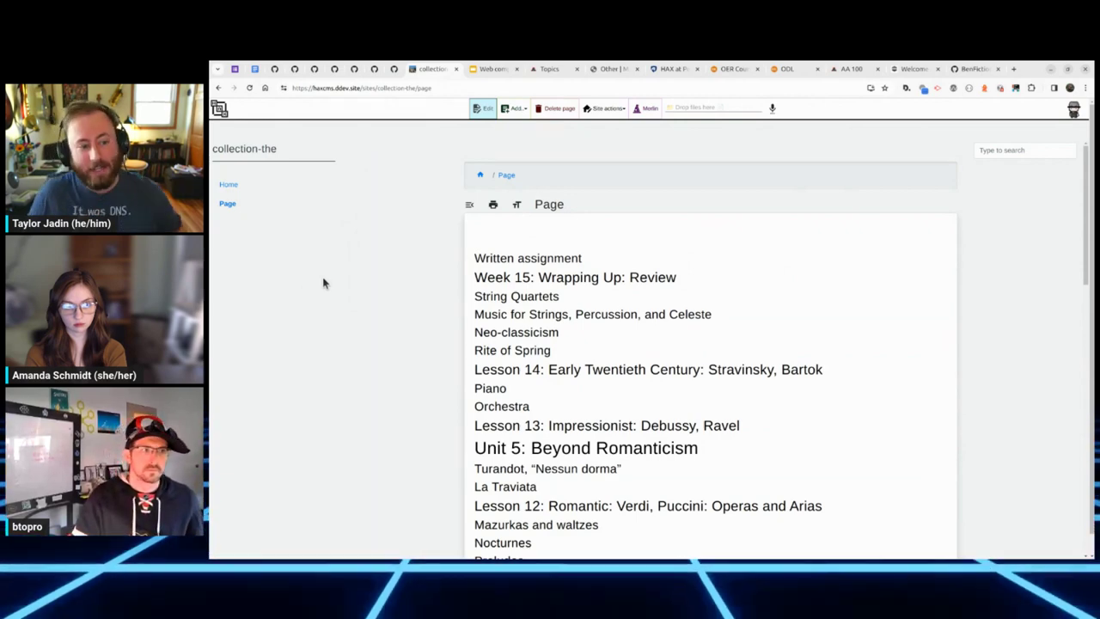
right_click(407, 253)
click(403, 244)
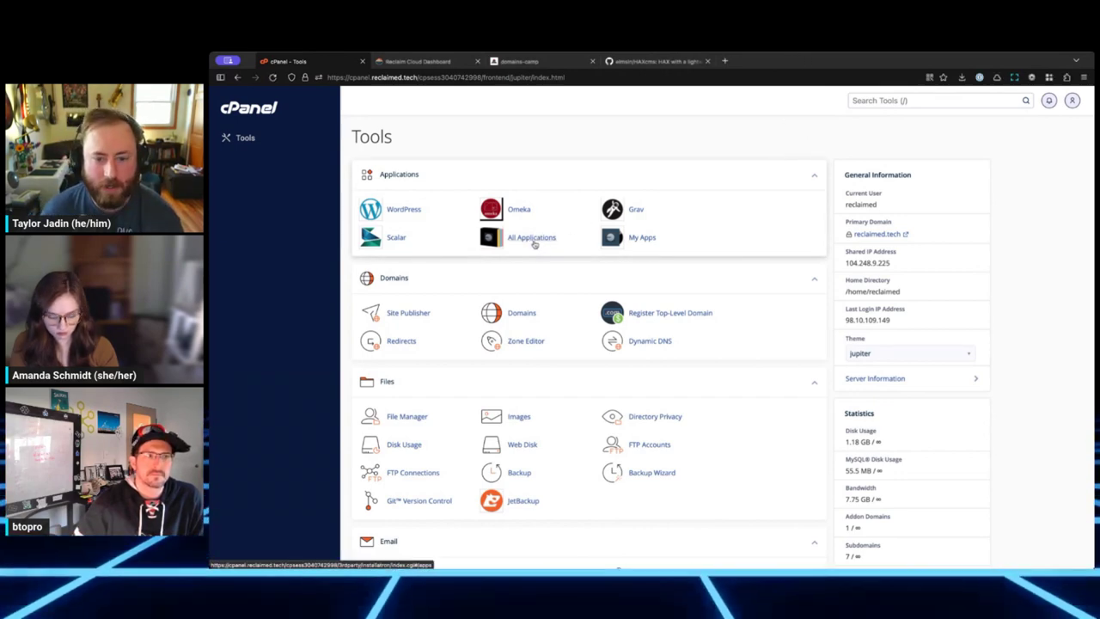
click(526, 239)
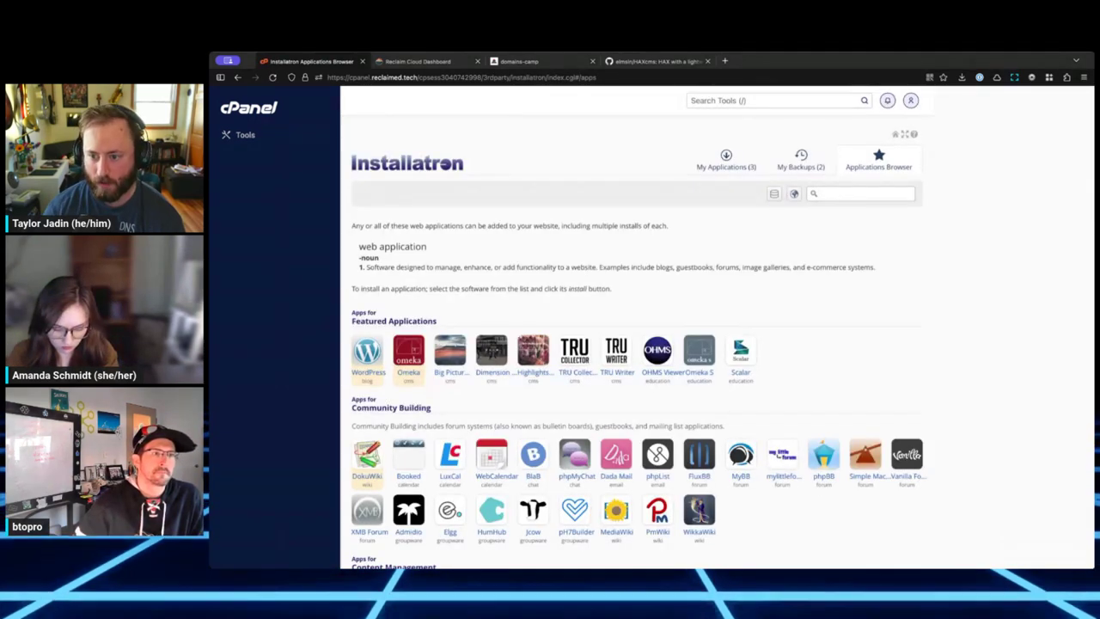
key(Return)
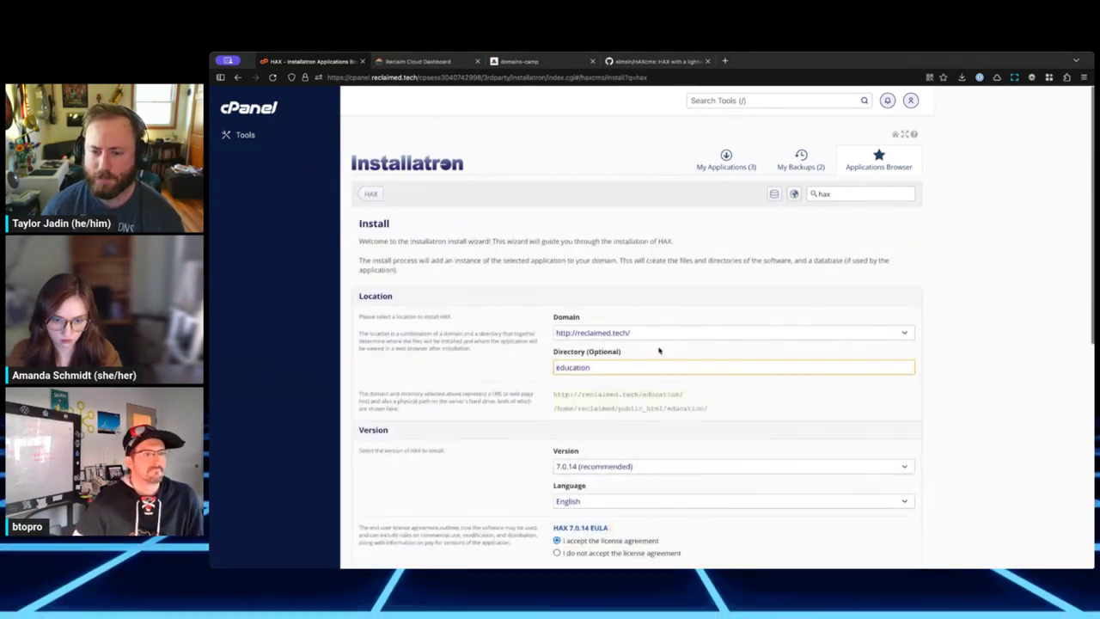
click(628, 332)
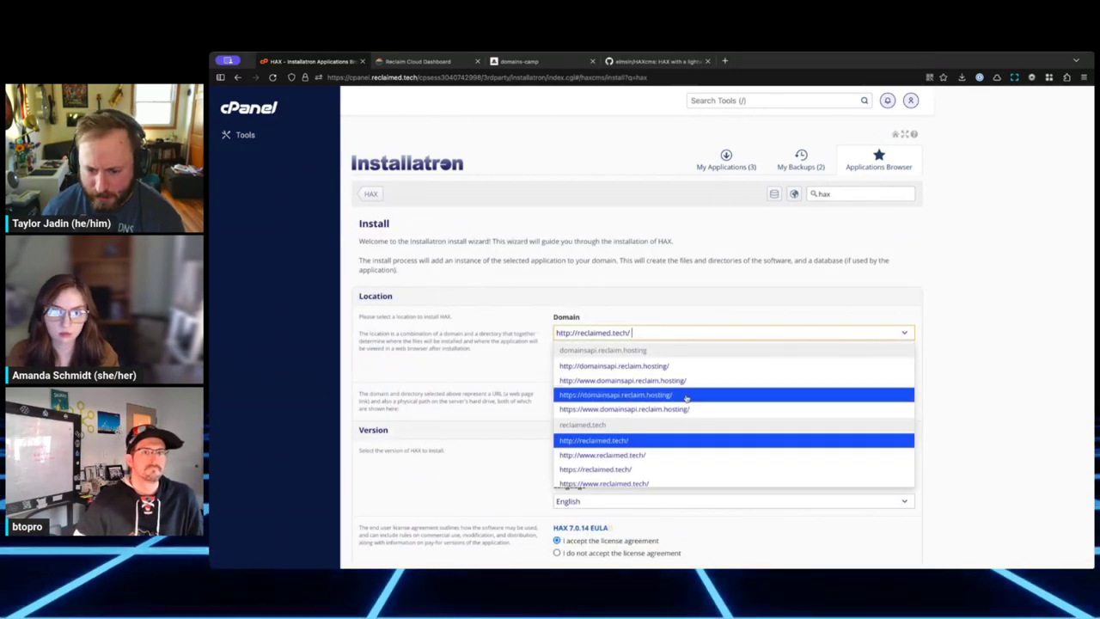
scroll(686, 401, down, 1)
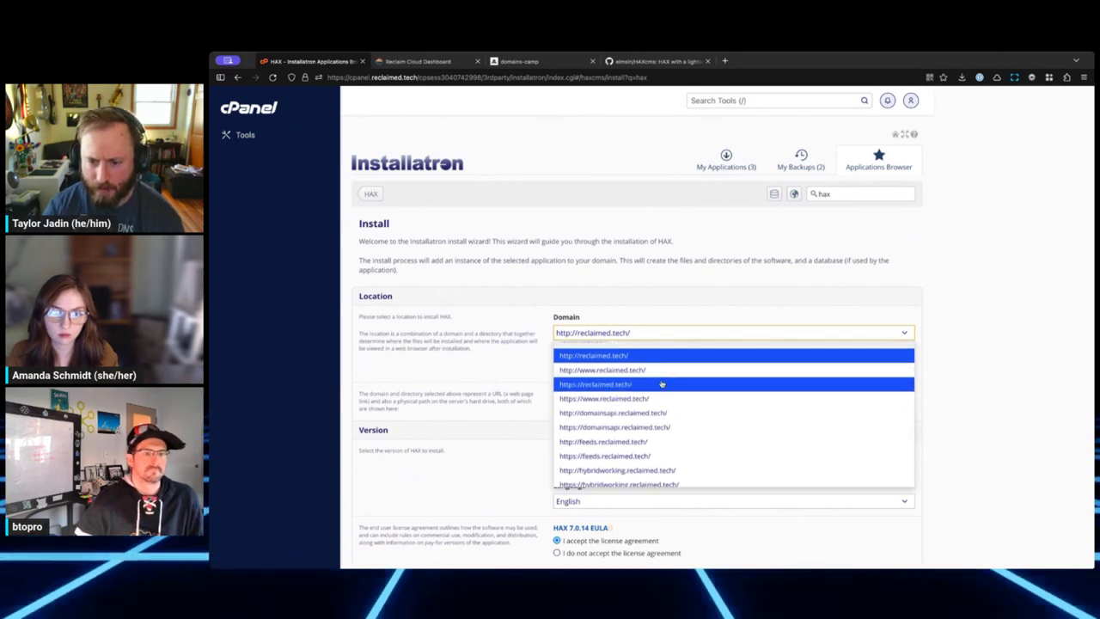
text(hax-de)
key(BackSpace)
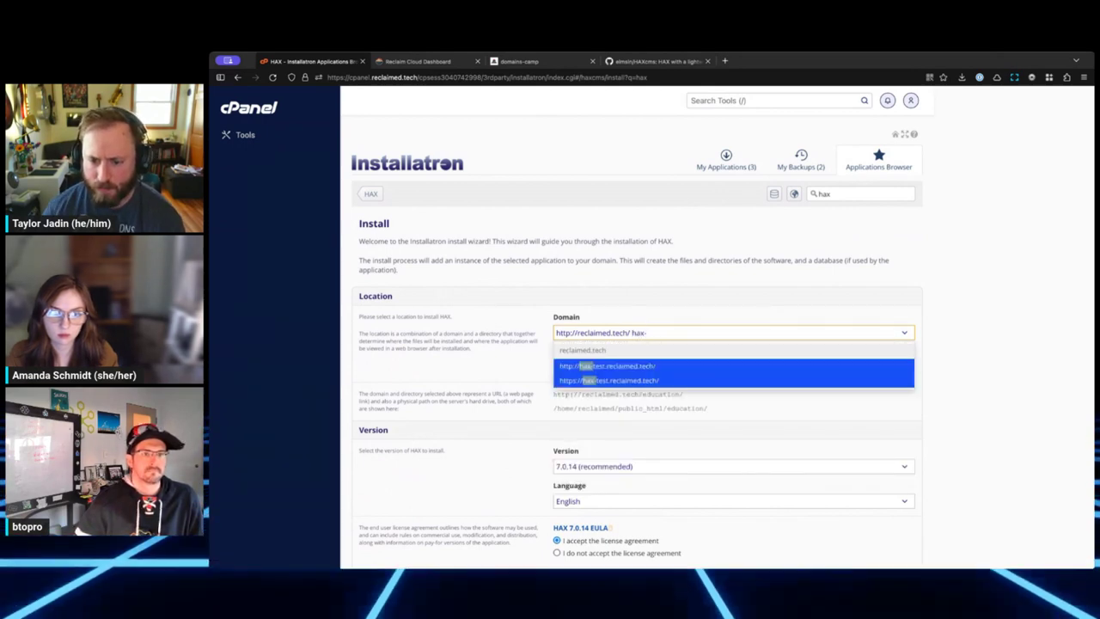
click(639, 381)
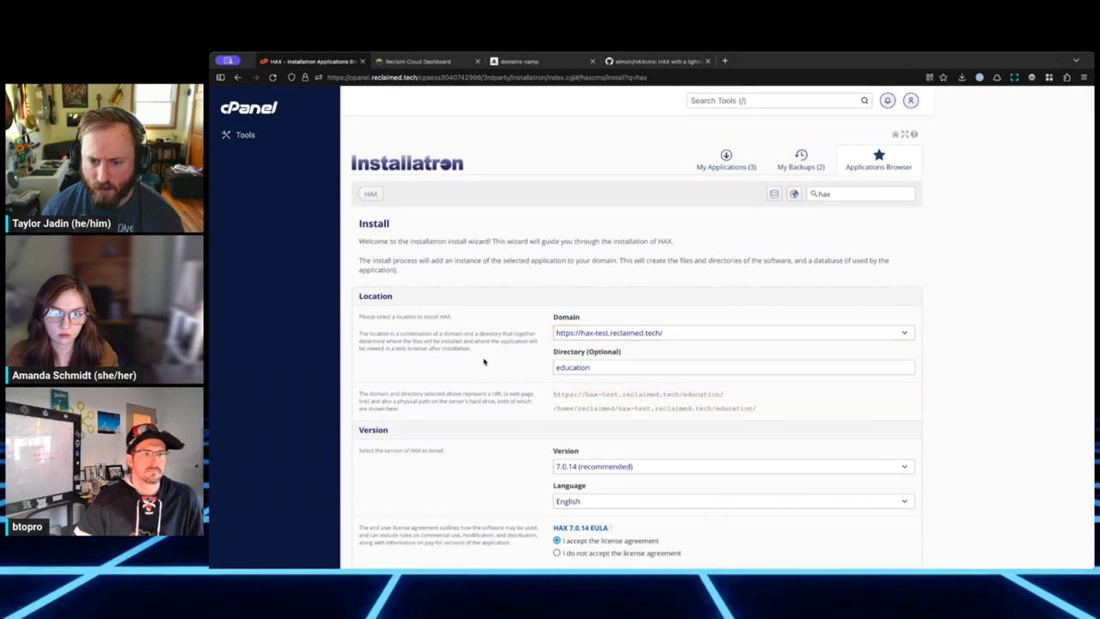
Step: Clear the install directory, keep username admin, enter the administrator password, and install
key(BackSpace)
scroll(632, 344, down, 3)
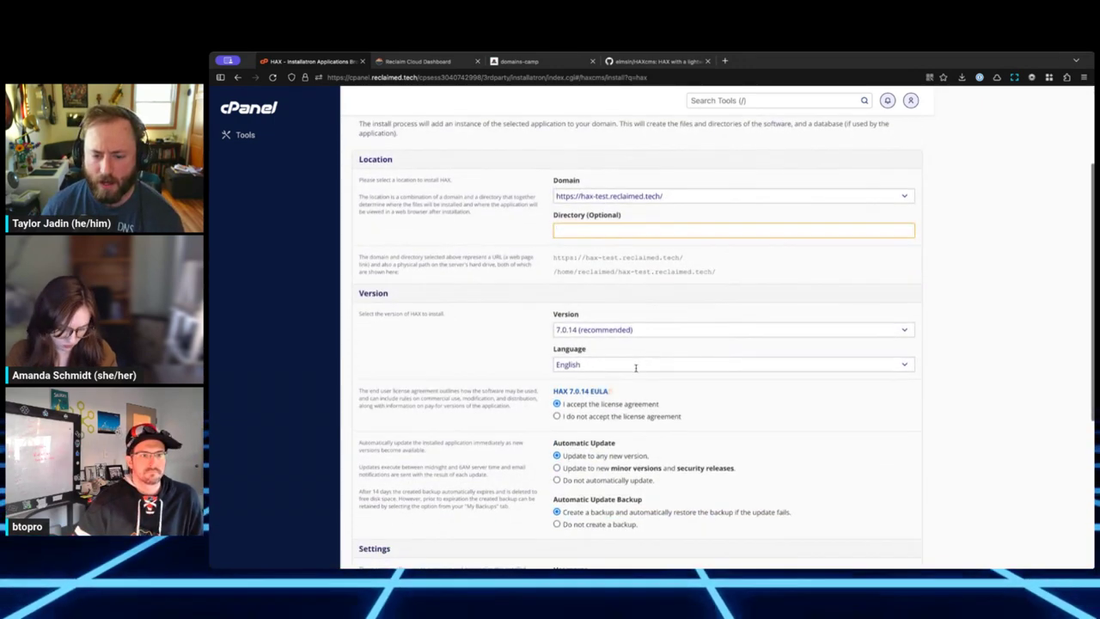
scroll(632, 336, down, 5)
scroll(610, 417, down, 1)
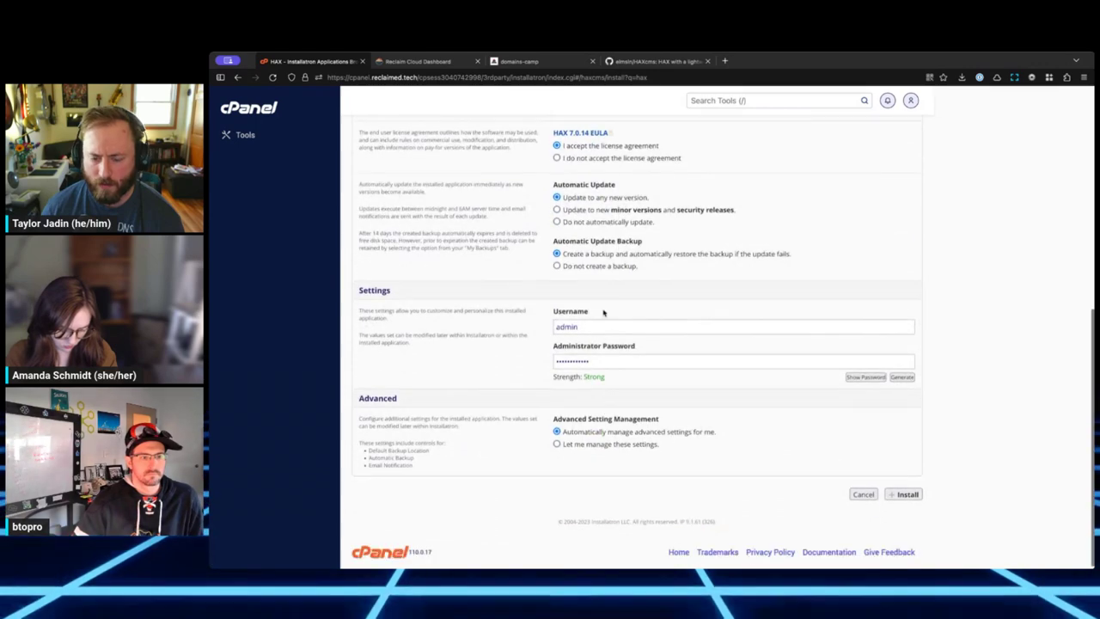
double_click(590, 325)
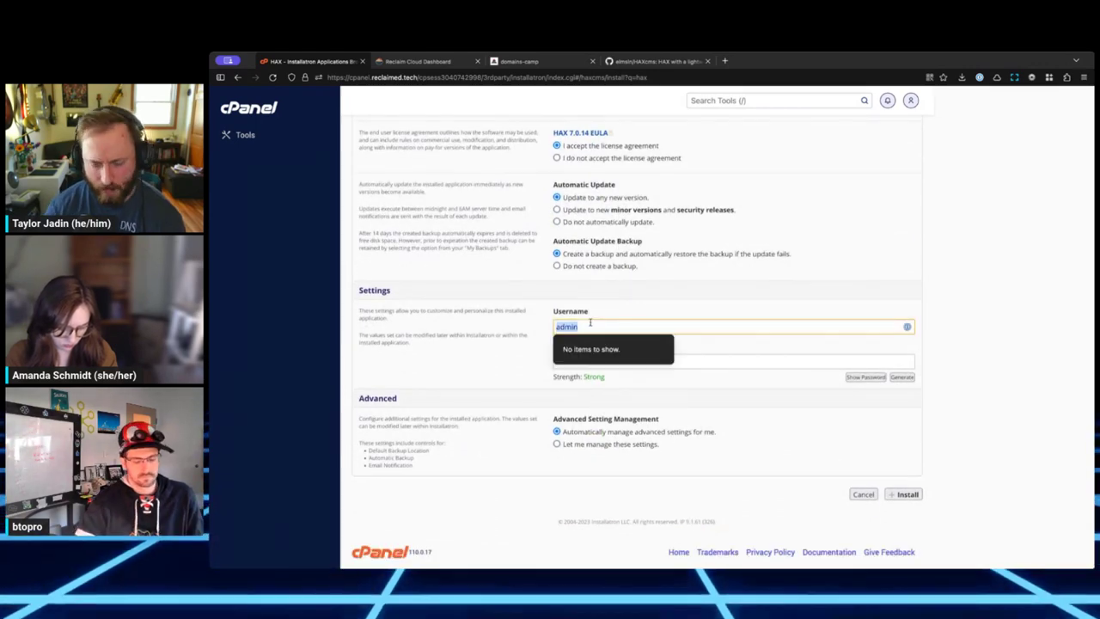
key(Tab)
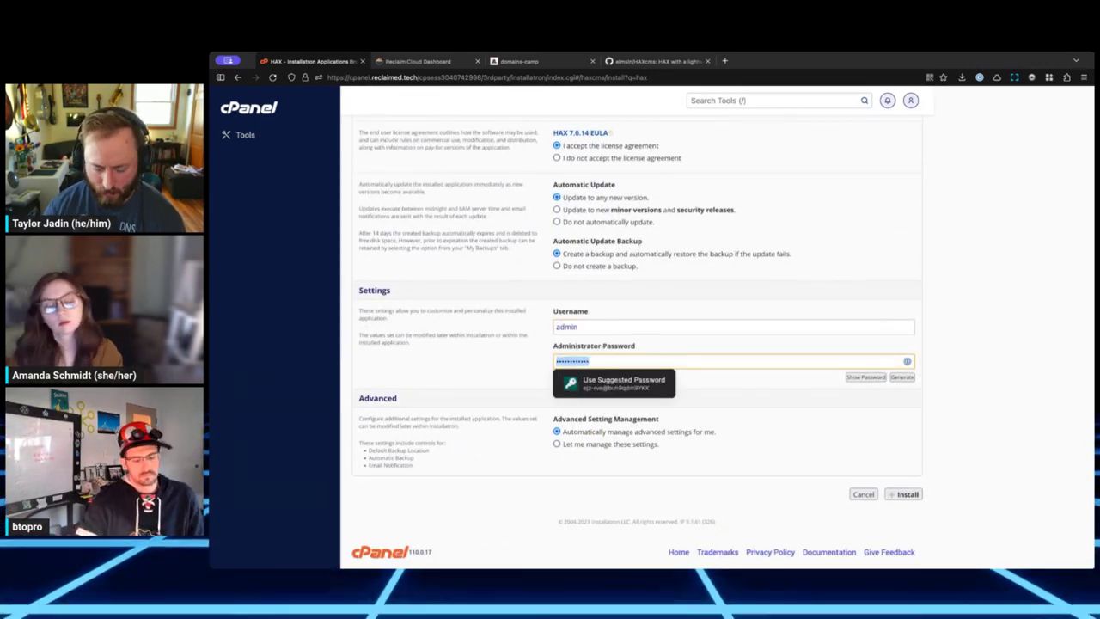
text(ad)
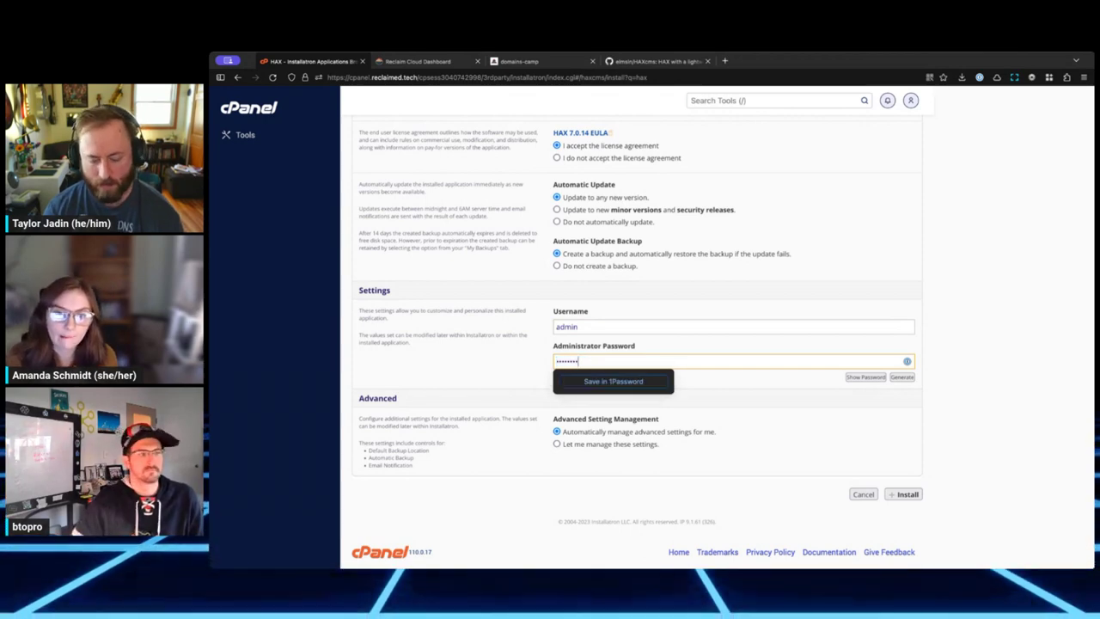
click(917, 496)
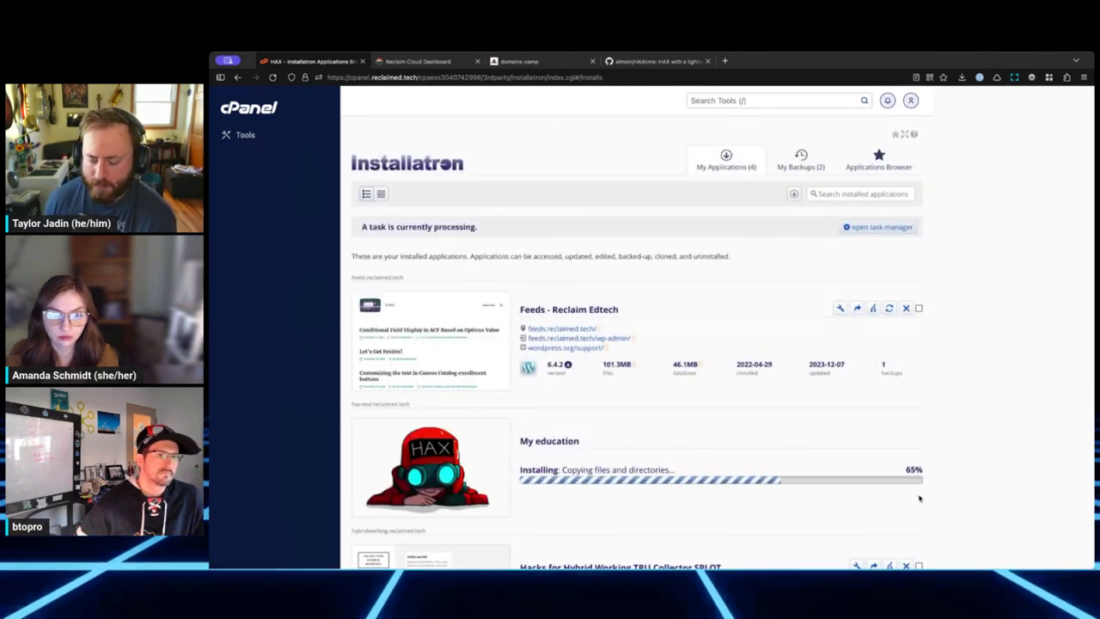
Step: Open the finished My education site, enter username admin at login, then switch to domains-camp
scroll(846, 417, down, 3)
scroll(847, 417, up, 3)
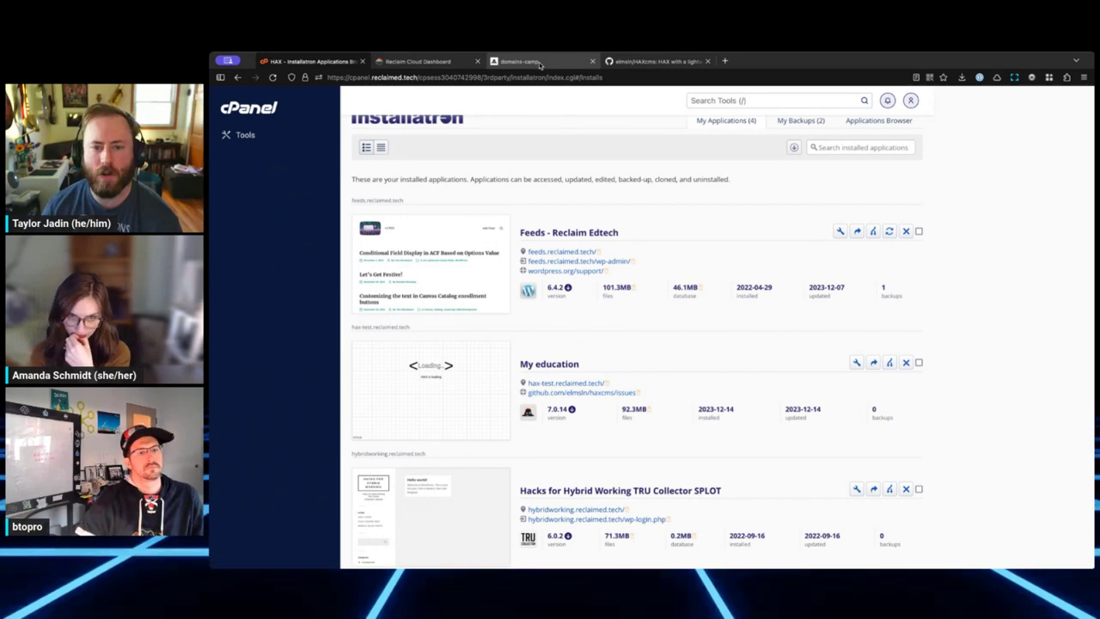
click(563, 383)
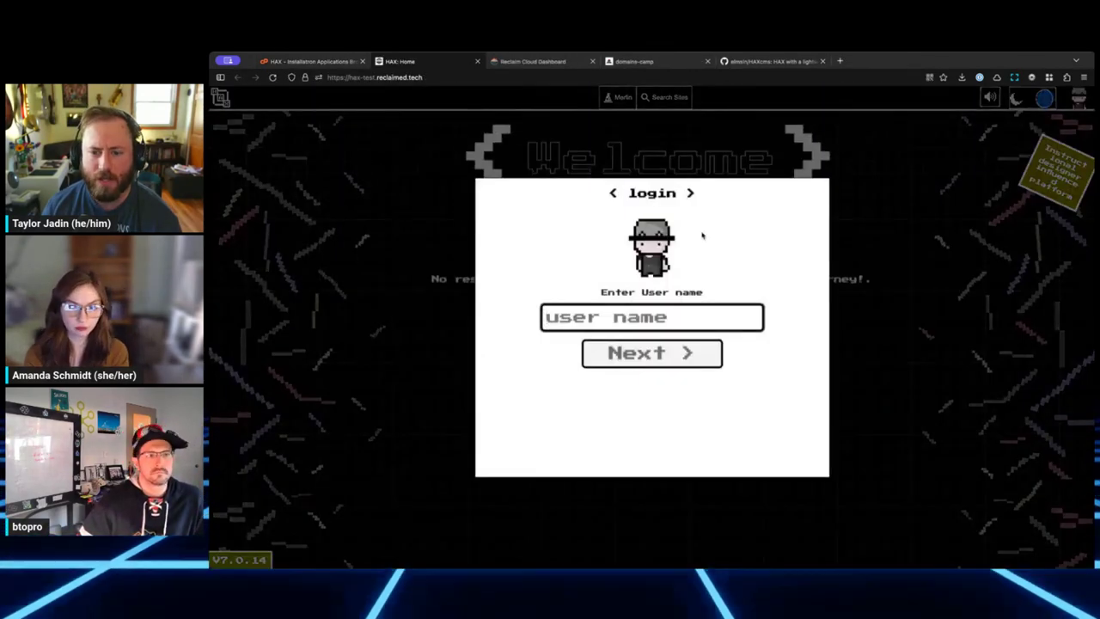
text(admin)
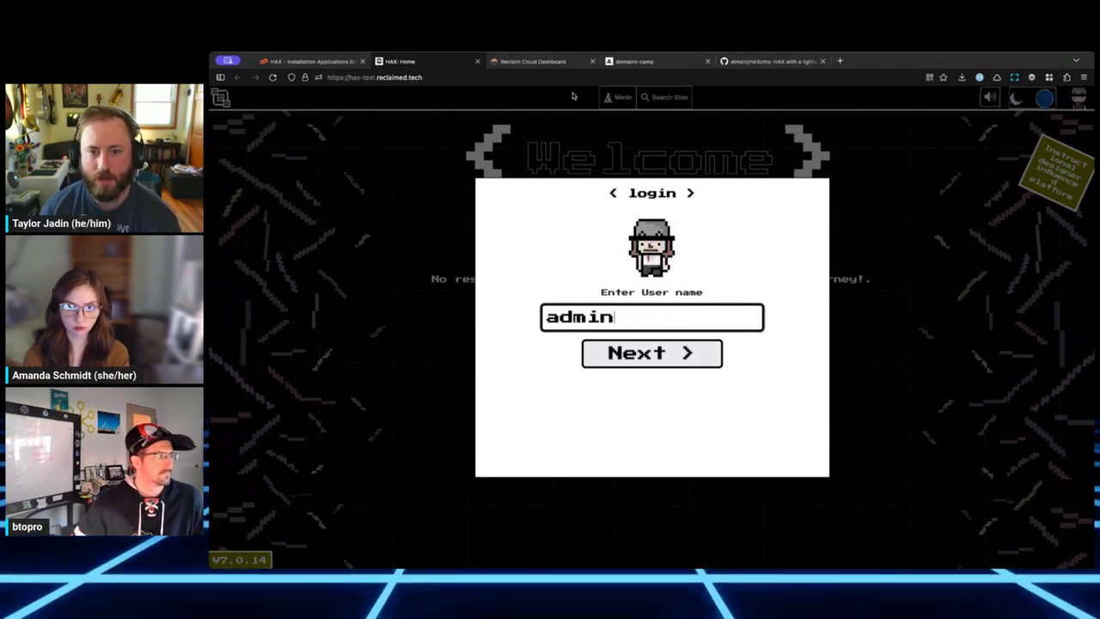
click(636, 62)
scroll(669, 250, down, 5)
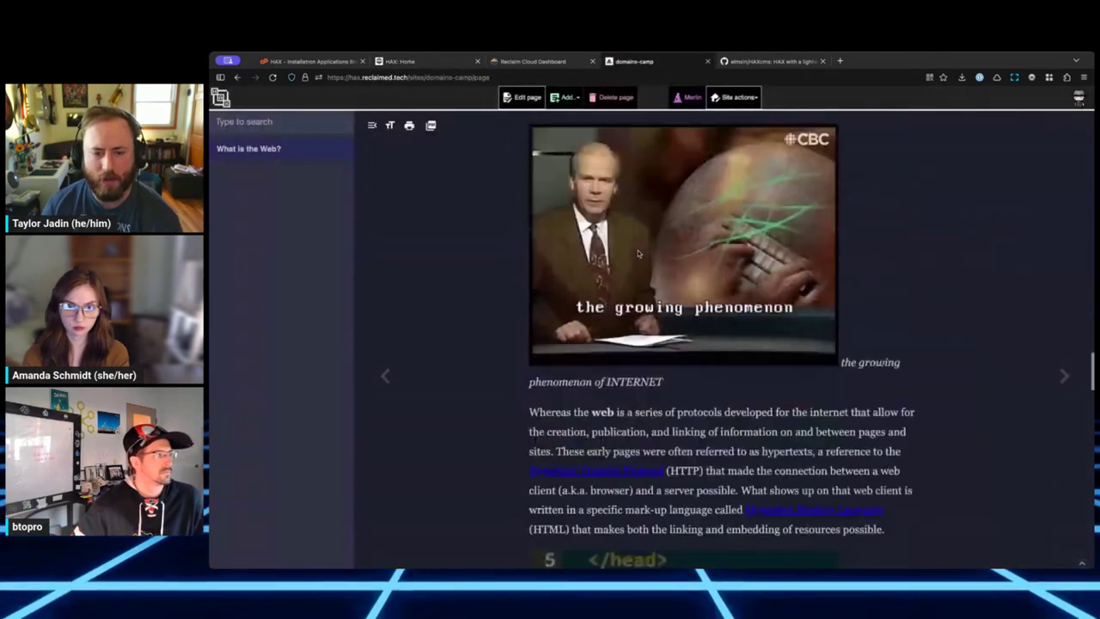
scroll(668, 250, up, 10)
scroll(669, 250, up, 15)
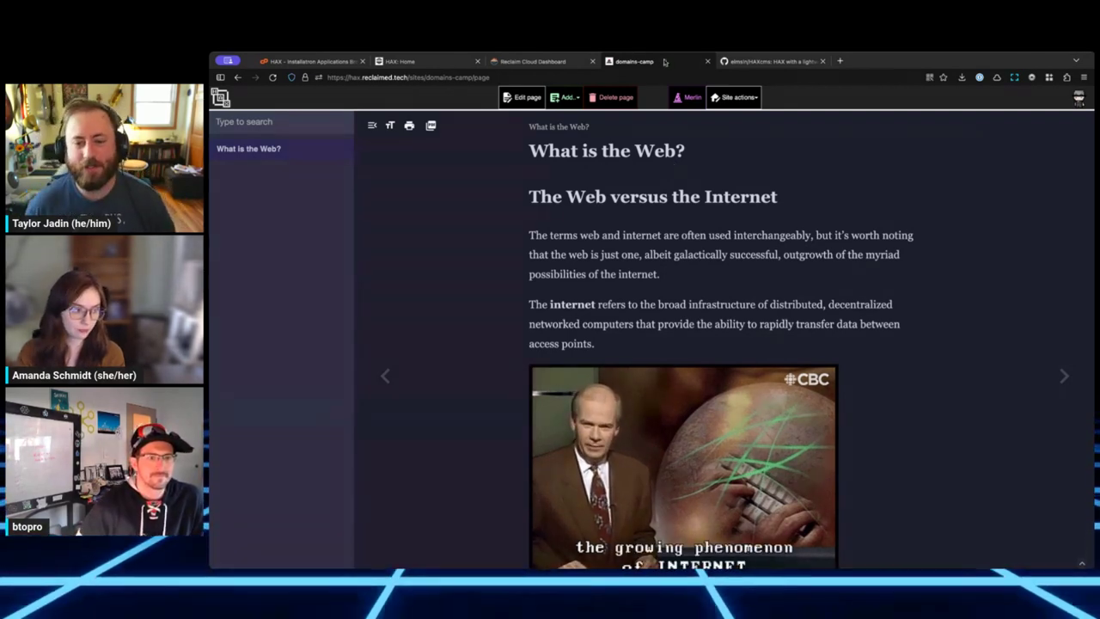
scroll(497, 215, down, 4)
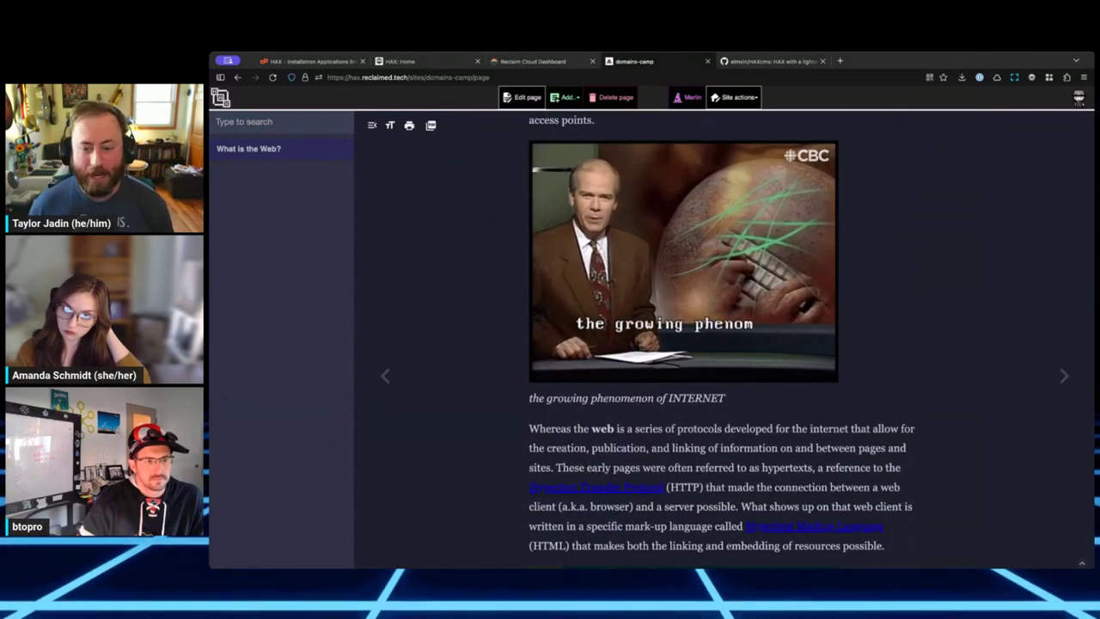
scroll(693, 265, up, 4)
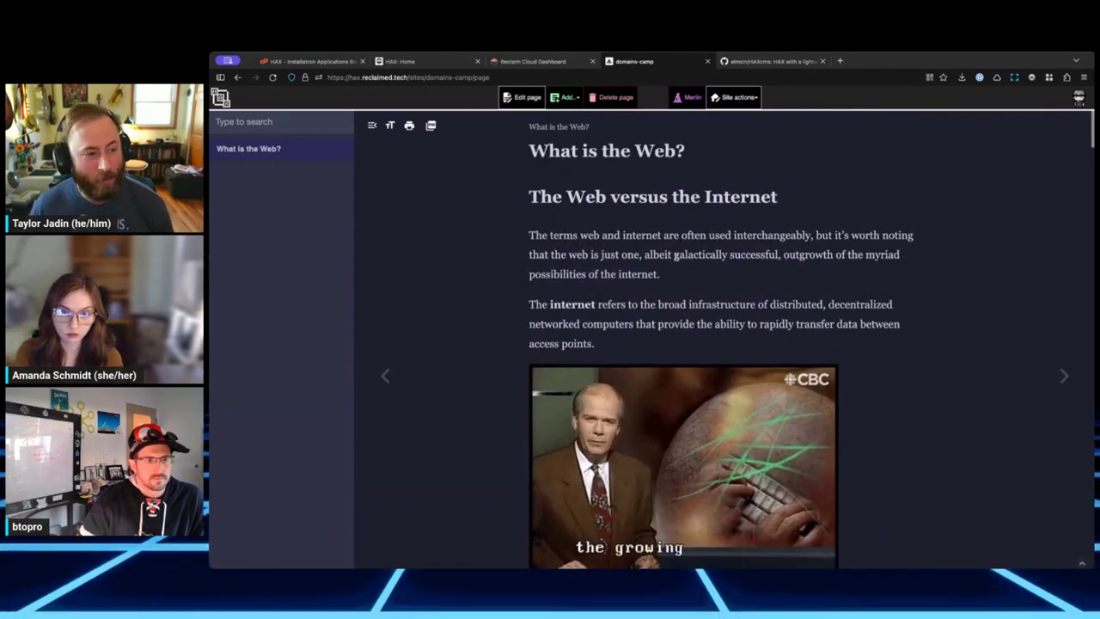
scroll(674, 255, down, 15)
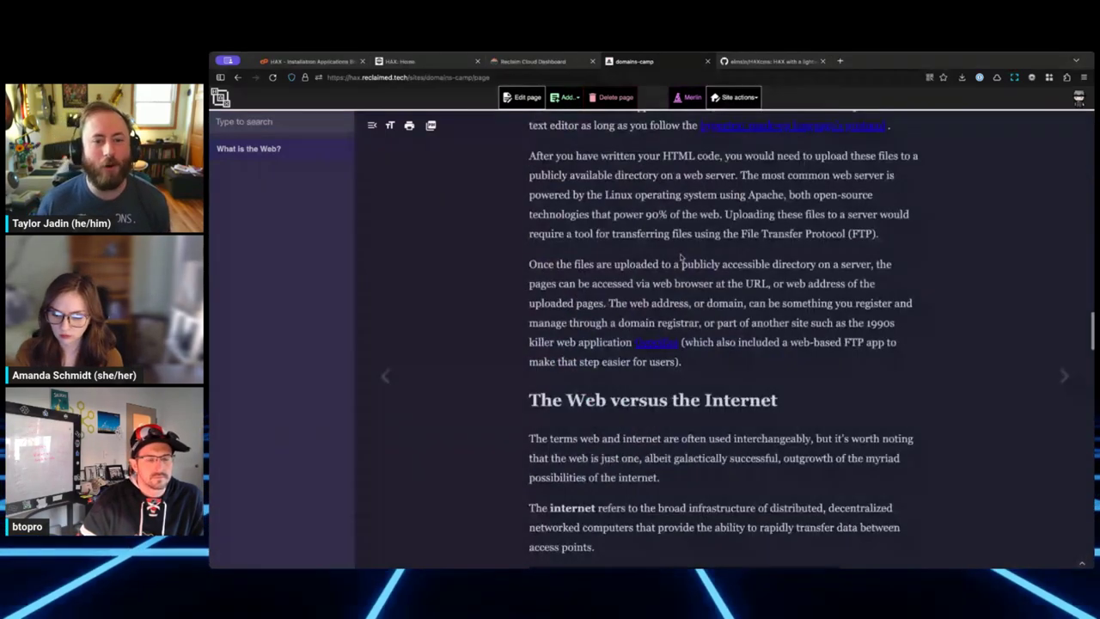
scroll(680, 256, up, 12)
scroll(679, 263, down, 11)
scroll(676, 273, up, 5)
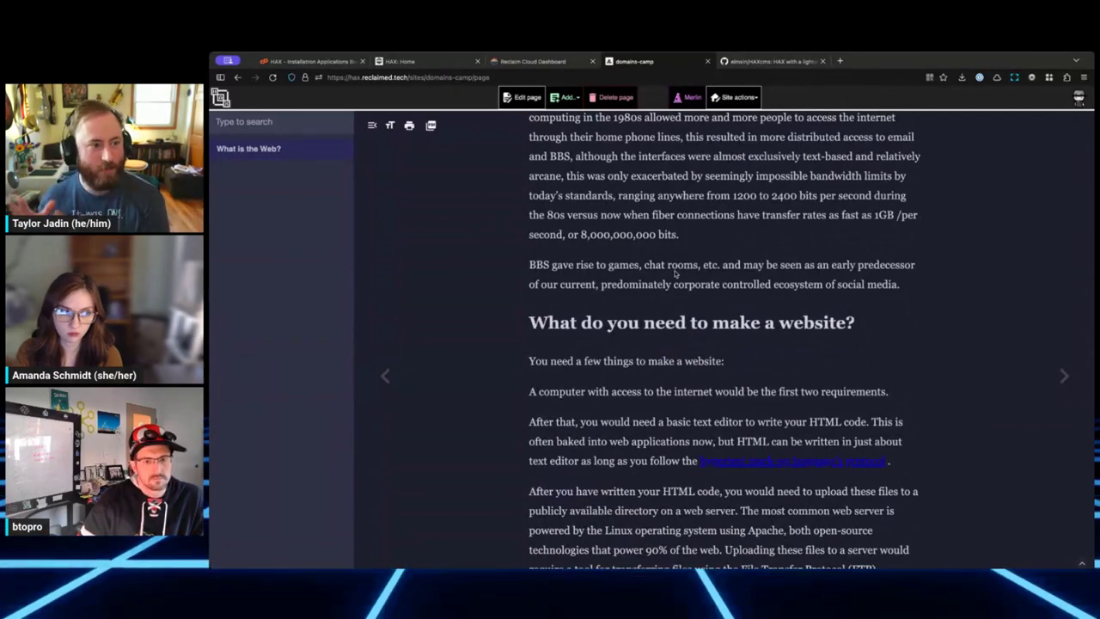
scroll(676, 274, down, 8)
scroll(659, 275, up, 5)
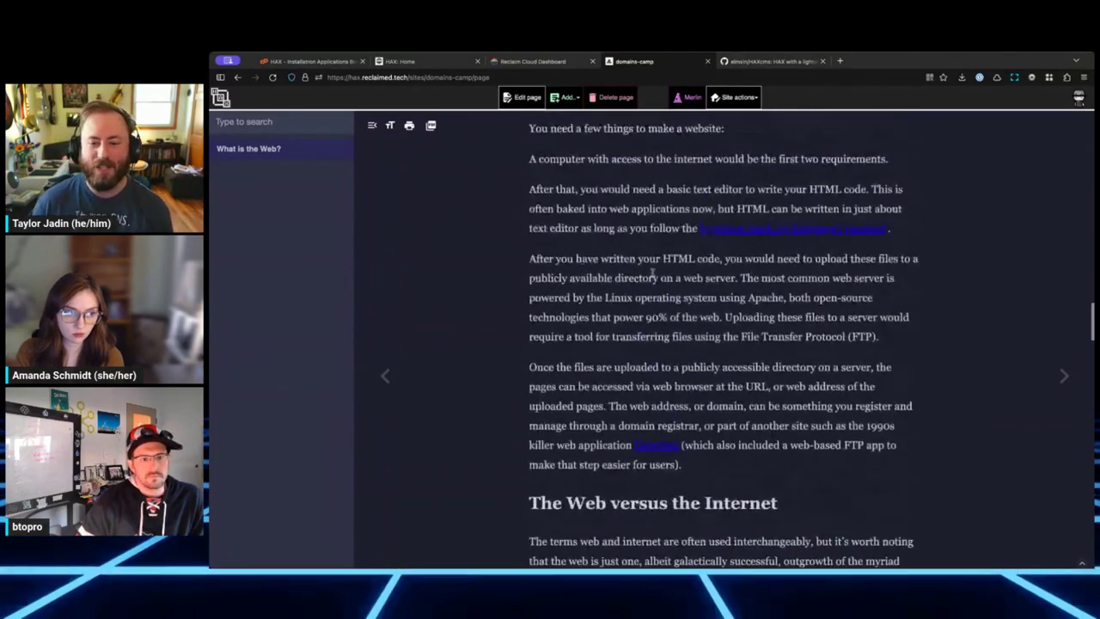
scroll(651, 258, up, 4)
scroll(636, 215, down, 10)
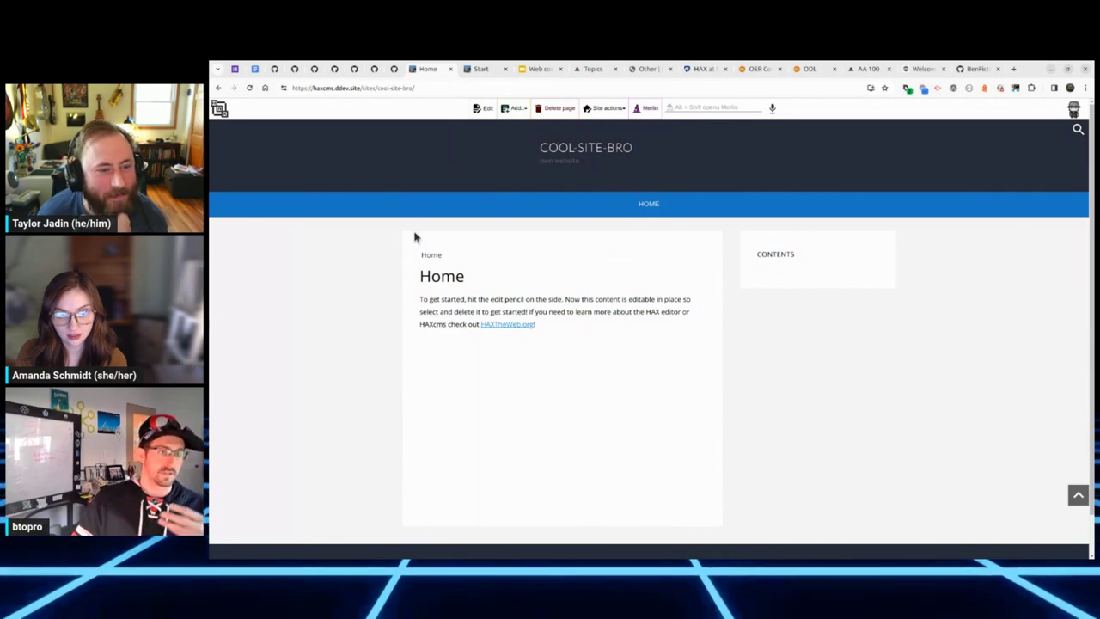
Step: Add four new untitled Page entries to the training-site outline
click(515, 108)
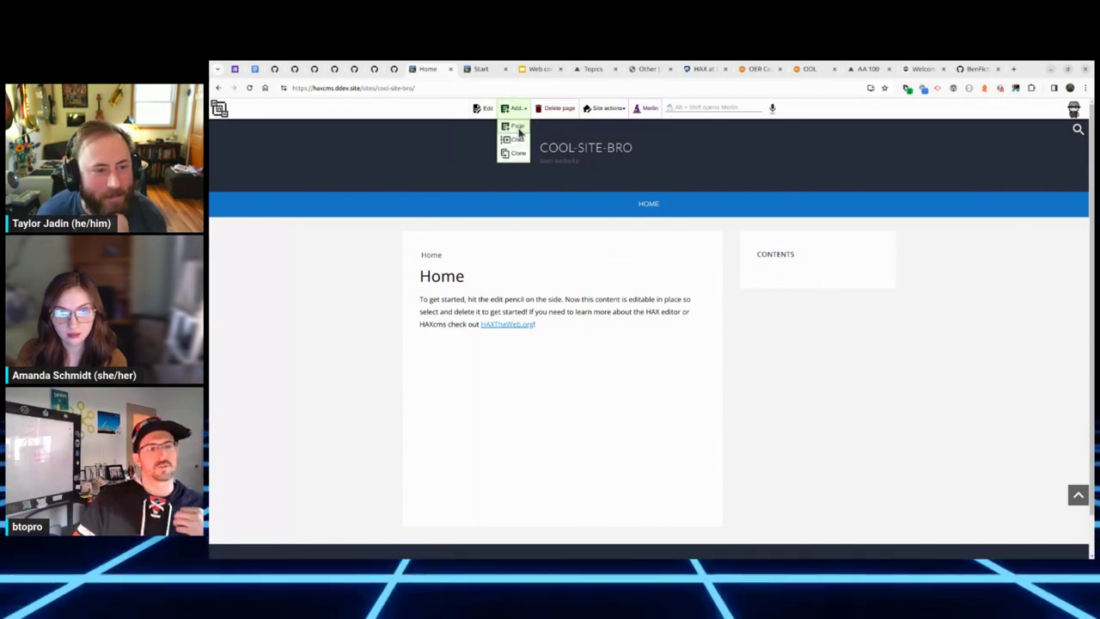
scroll(427, 277, down, 1)
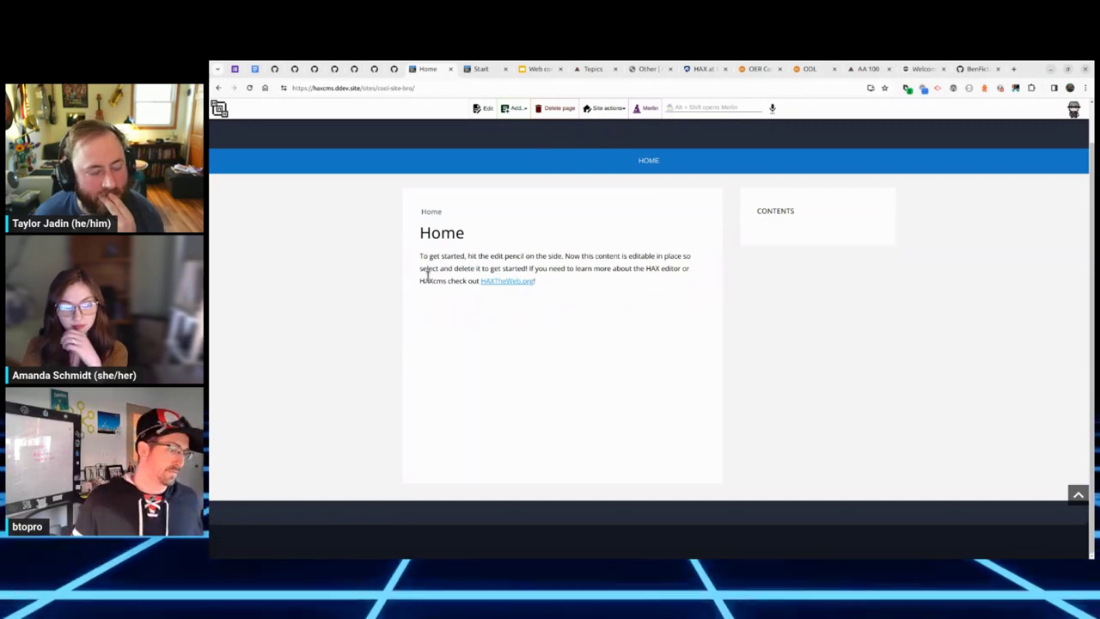
scroll(584, 397, up, 1)
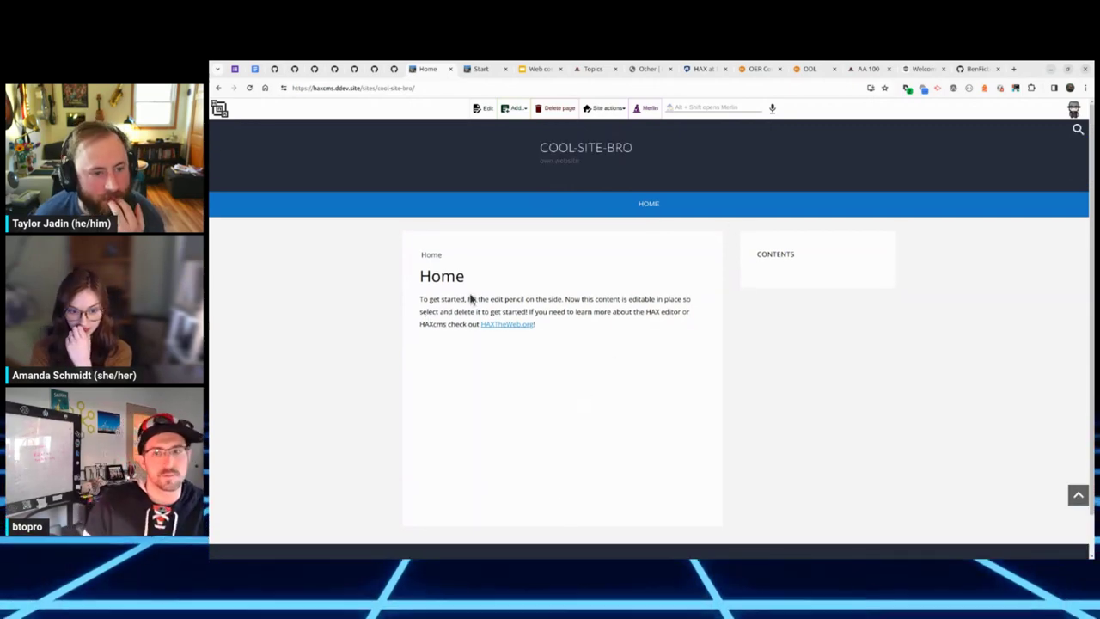
click(481, 69)
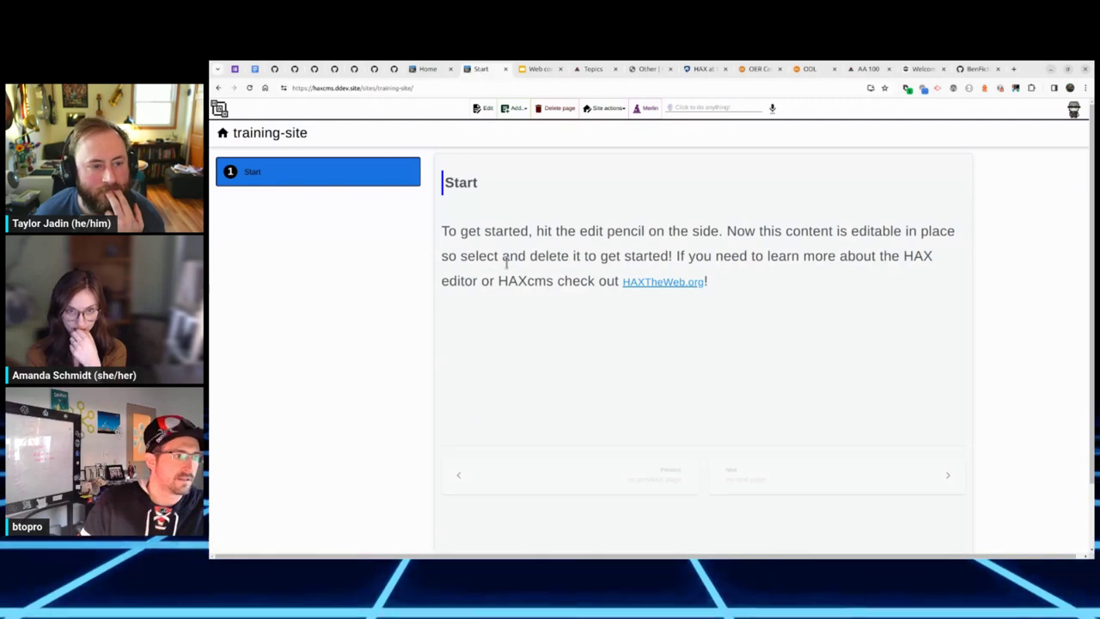
click(514, 108)
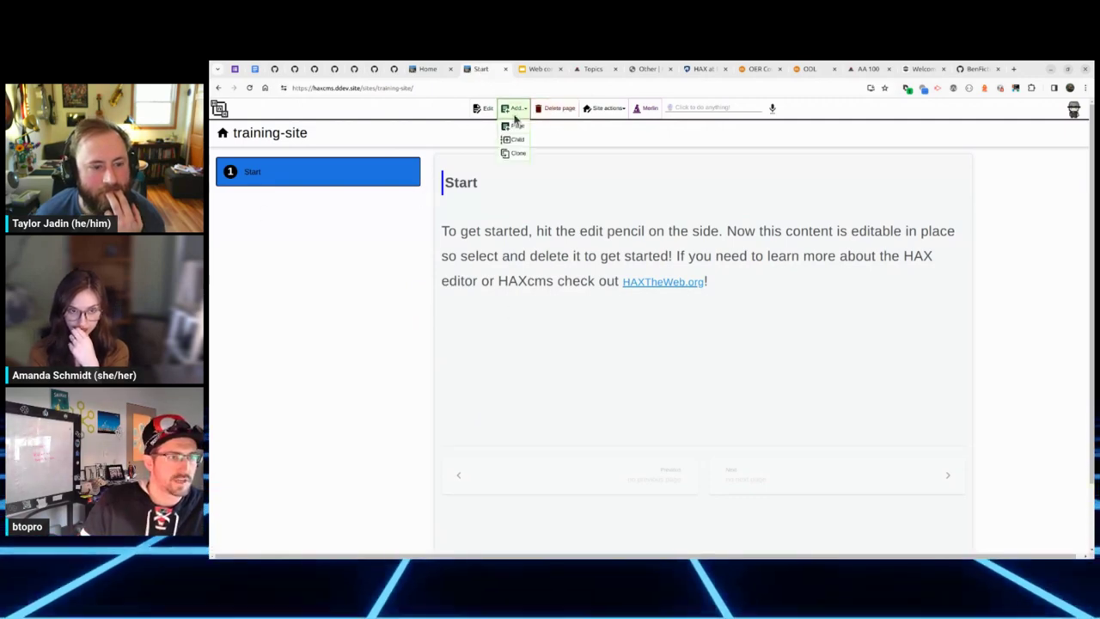
click(517, 132)
click(514, 108)
click(517, 126)
click(514, 108)
click(516, 126)
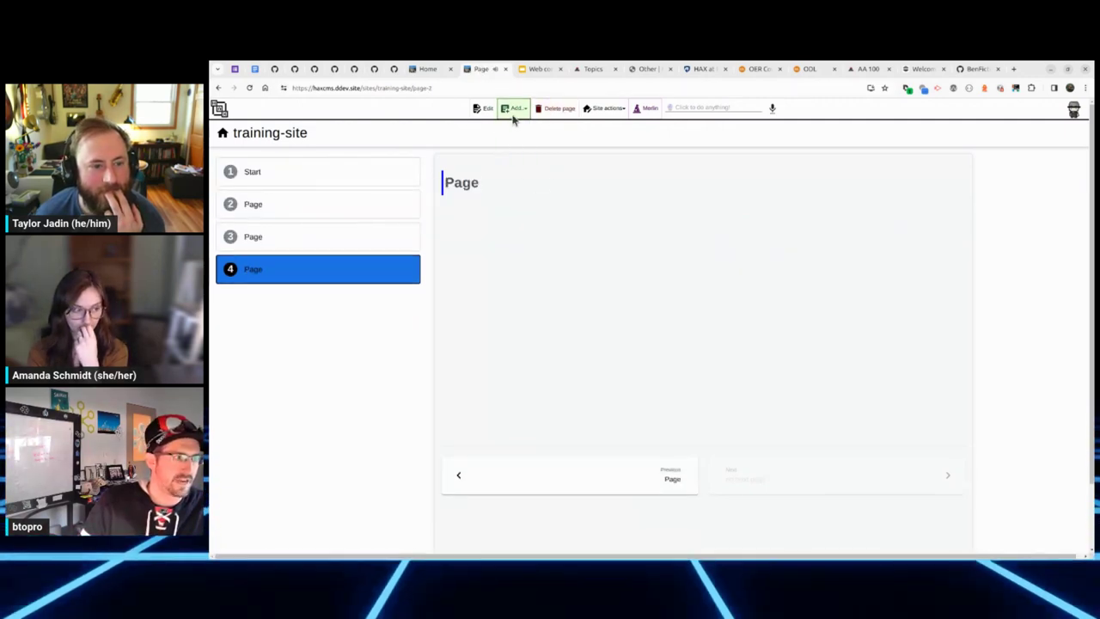
click(514, 108)
click(516, 126)
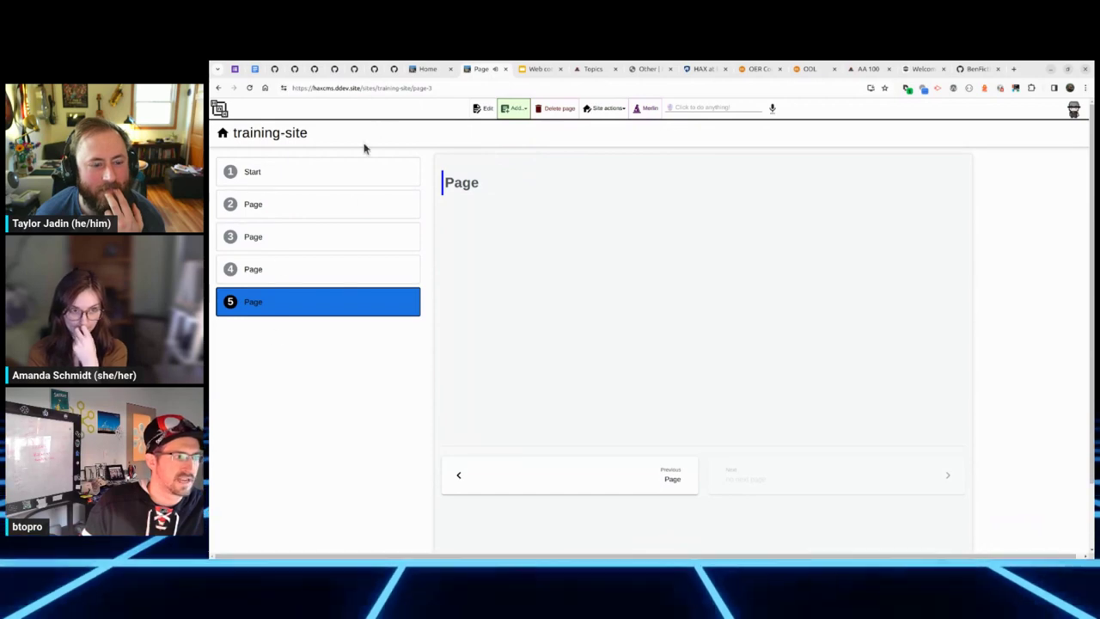
Step: Reload on the Start page and step through the new pages with Next and Previous
click(282, 172)
click(251, 88)
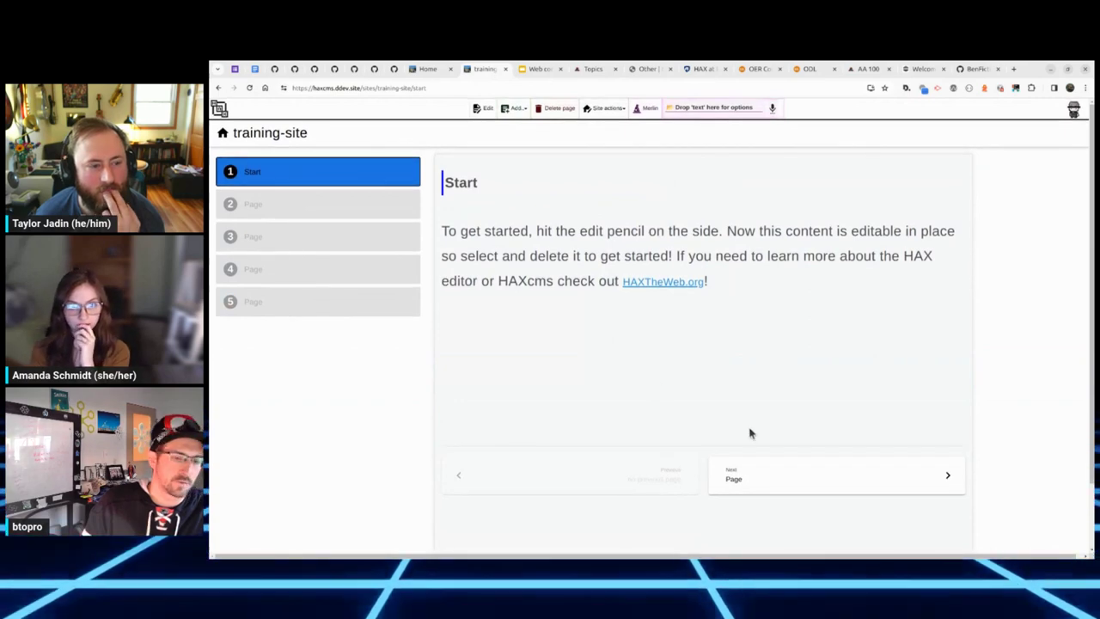
click(773, 483)
click(773, 488)
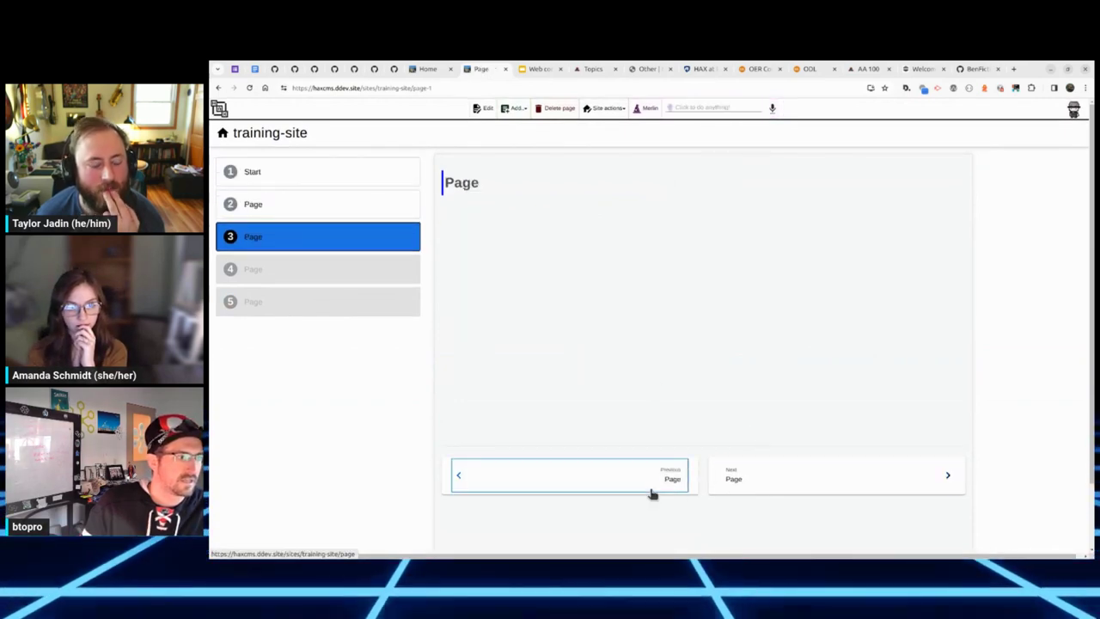
click(651, 493)
click(637, 493)
click(835, 487)
click(835, 486)
click(835, 487)
click(834, 486)
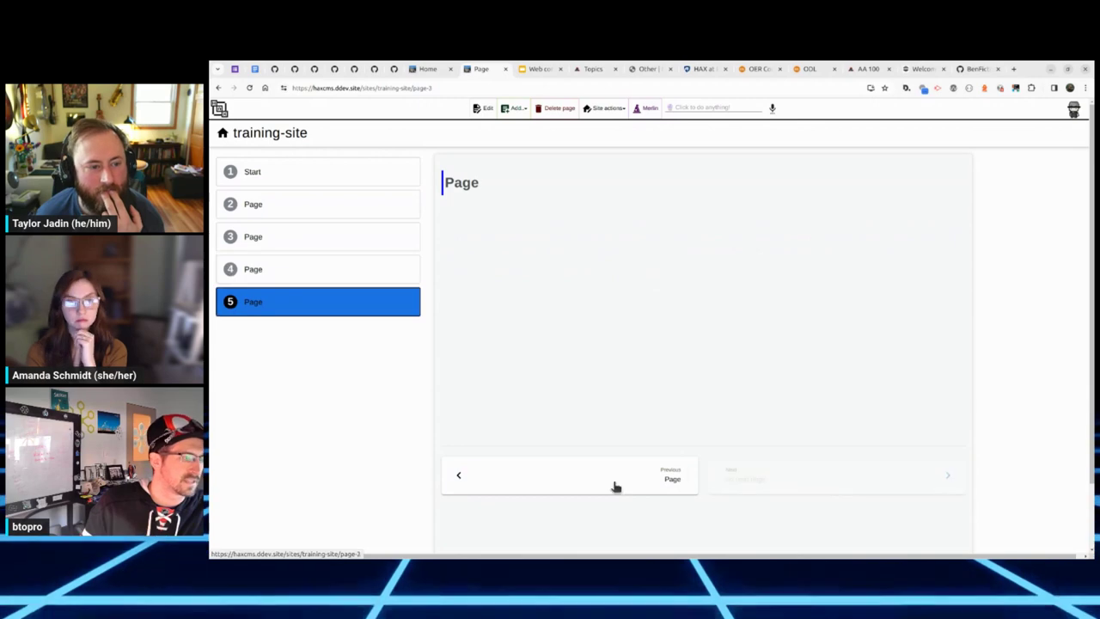
click(614, 484)
click(601, 484)
click(584, 484)
click(584, 484)
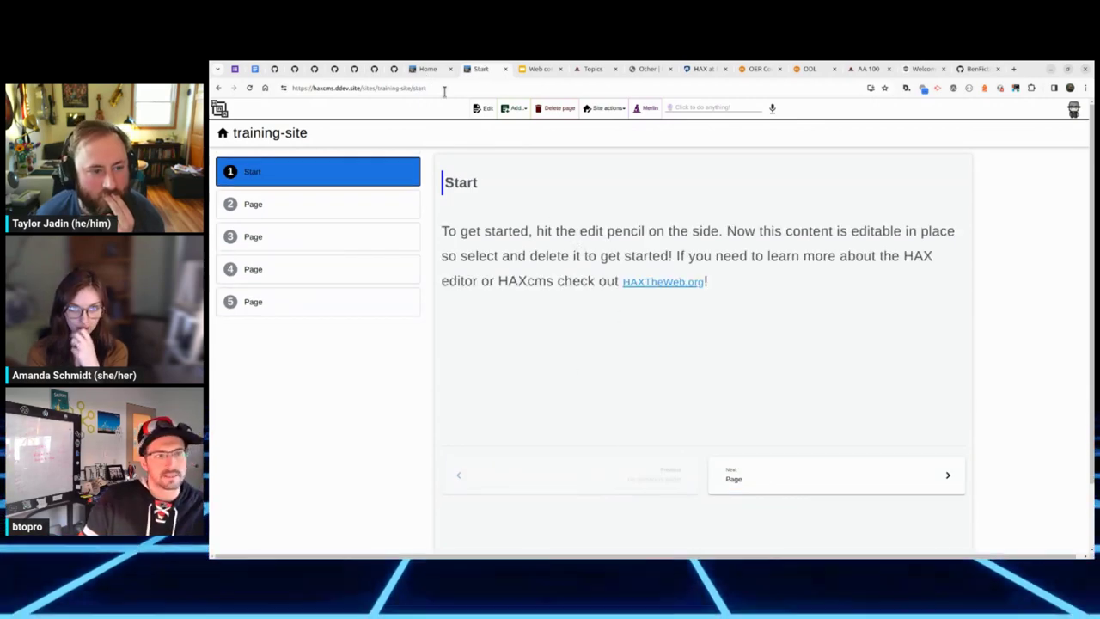
click(713, 106)
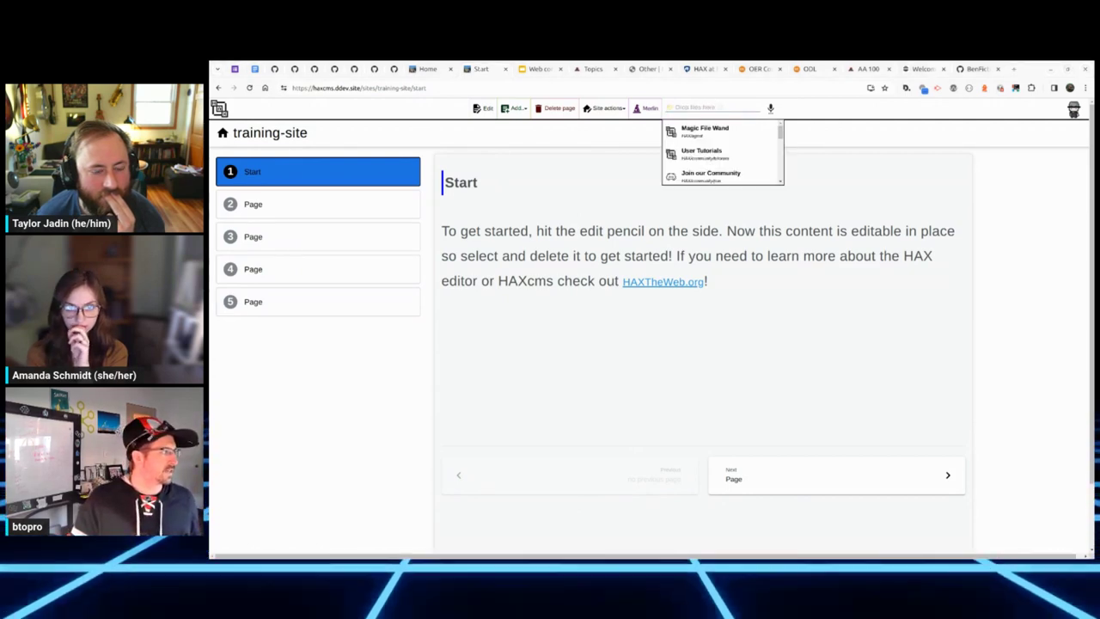
Step: Show the Desktop files, then edit the Start page with its intro paragraph selected
drag(508, 297, 434, 297)
click(334, 350)
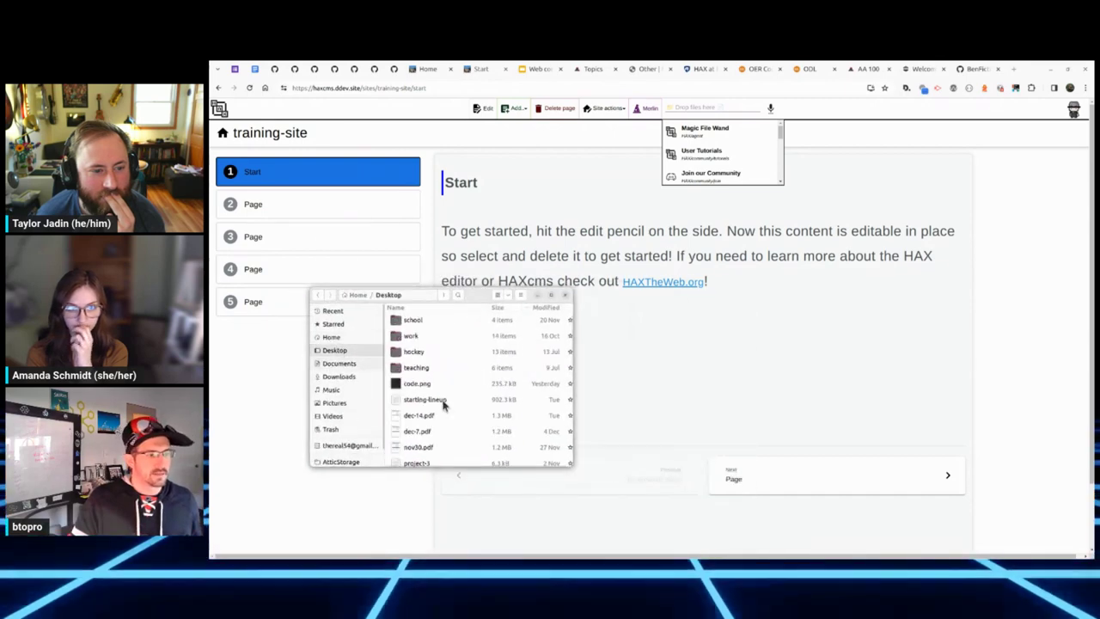
scroll(443, 405, down, 3)
scroll(443, 403, down, 6)
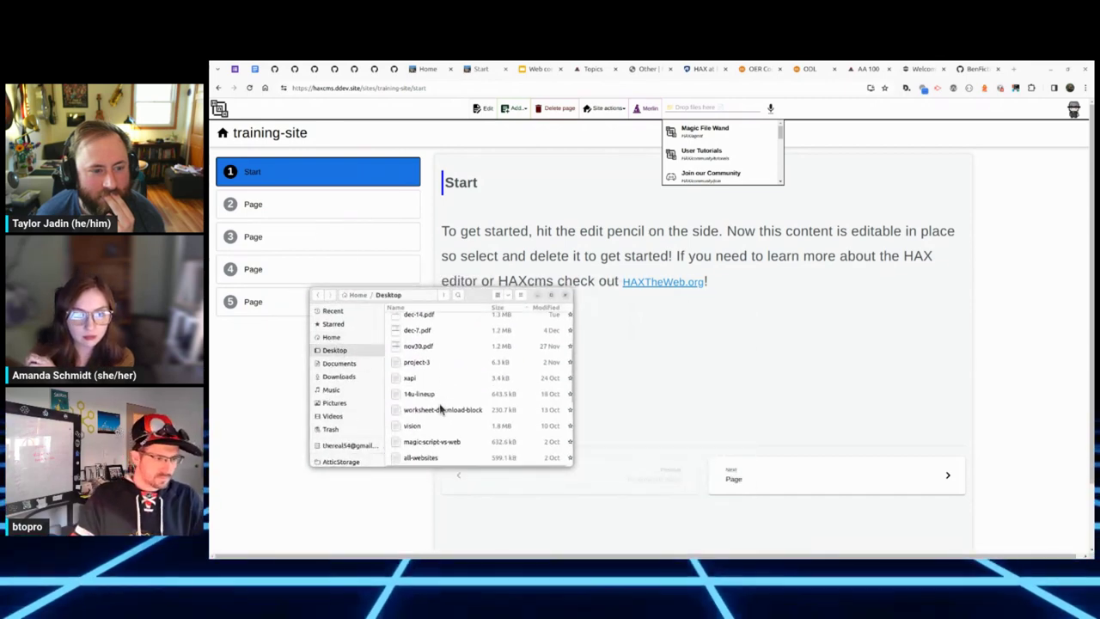
scroll(440, 421, up, 1)
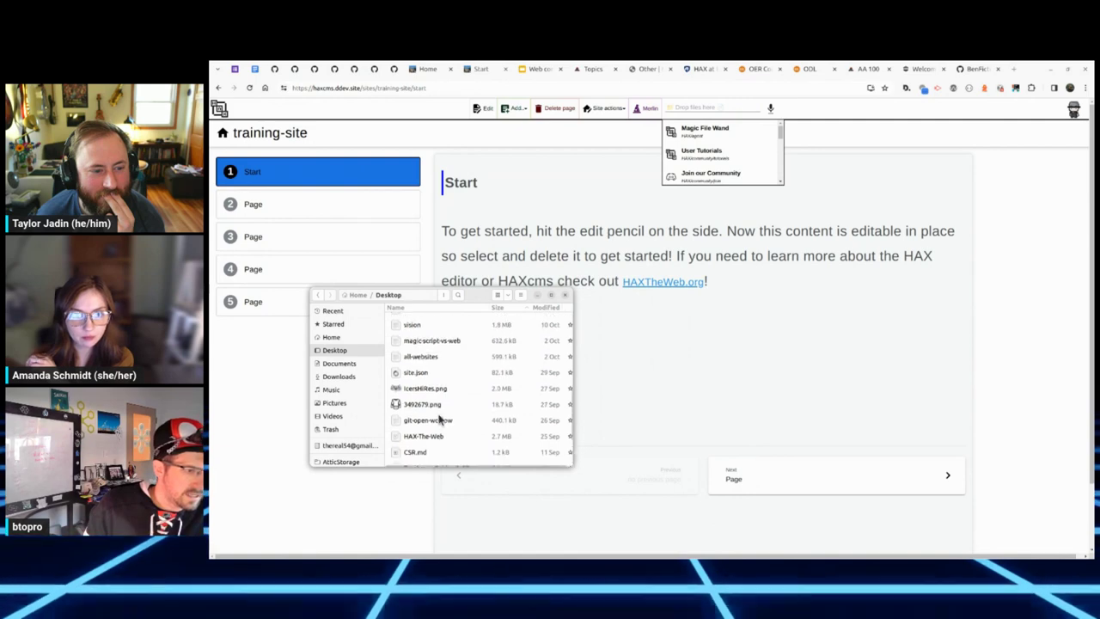
click(483, 107)
click(618, 305)
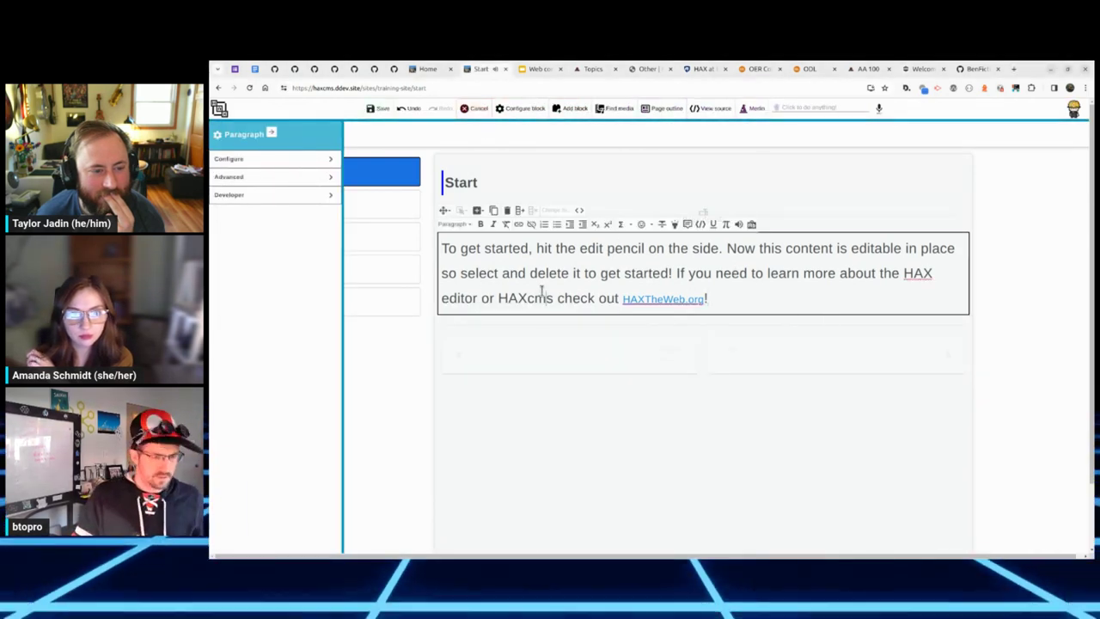
Step: Insert IcersHiRes.png below the intro paragraph as an uploaded png image and save
key(super)
click(484, 462)
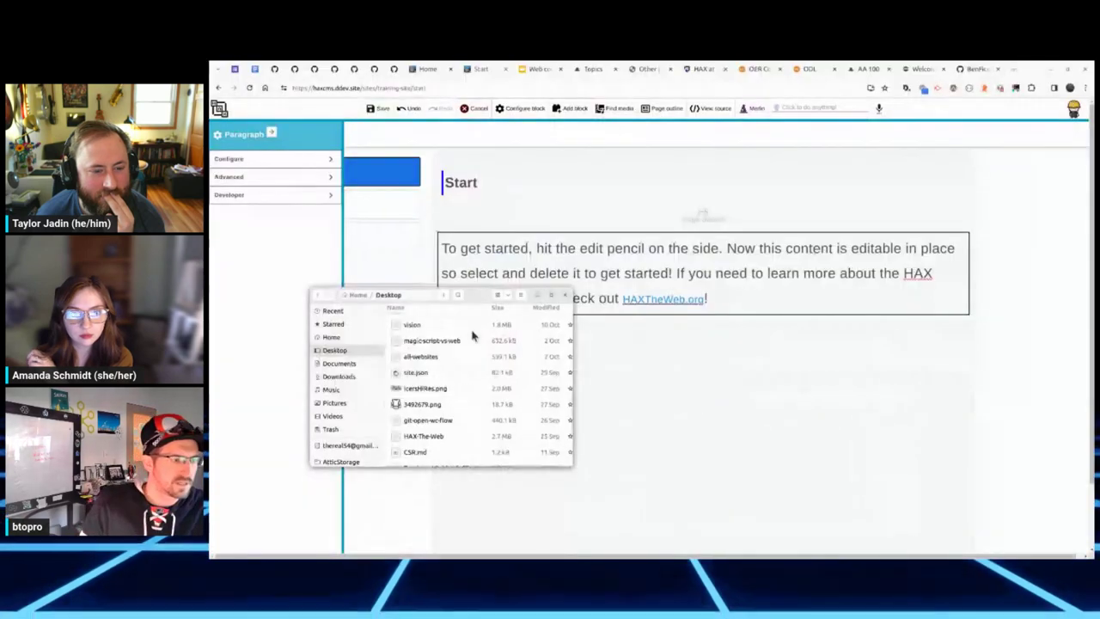
click(400, 389)
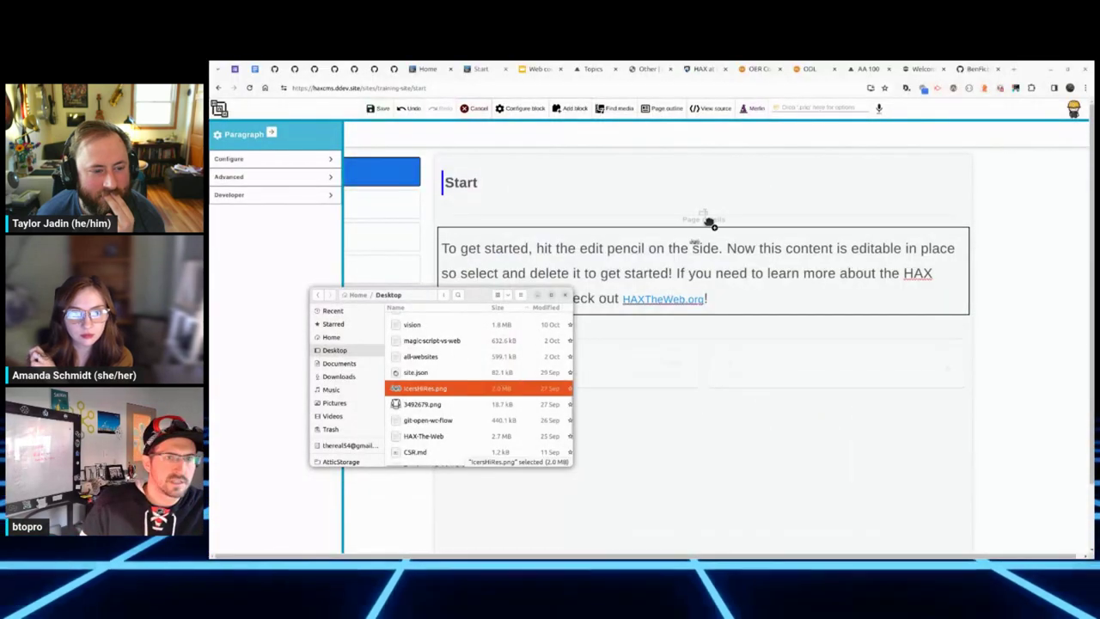
click(800, 107)
key(ctrl+v)
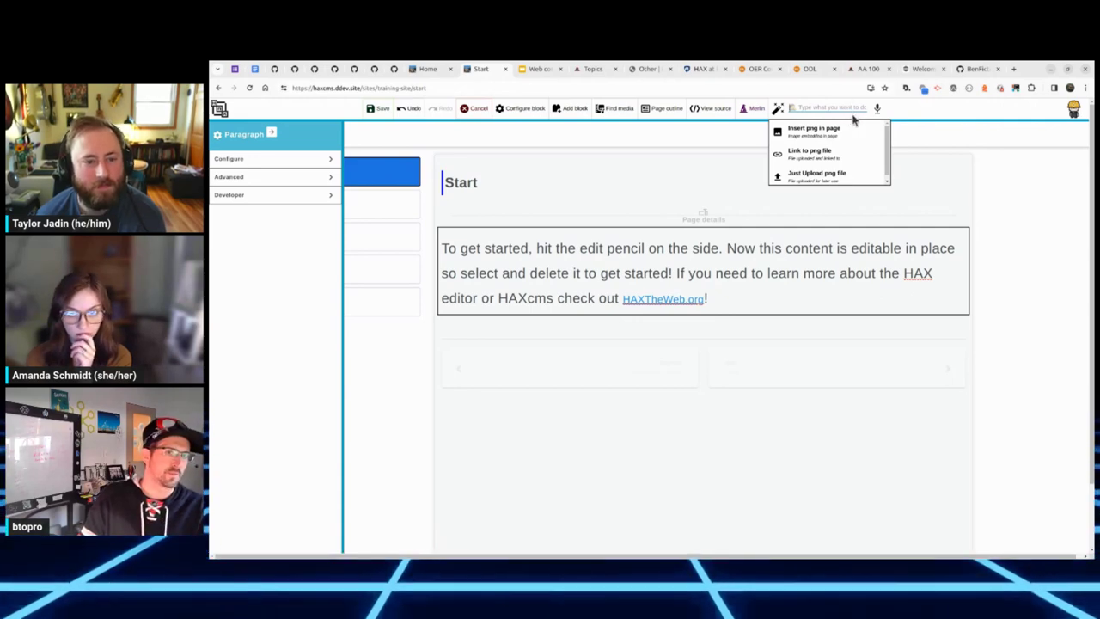
click(841, 174)
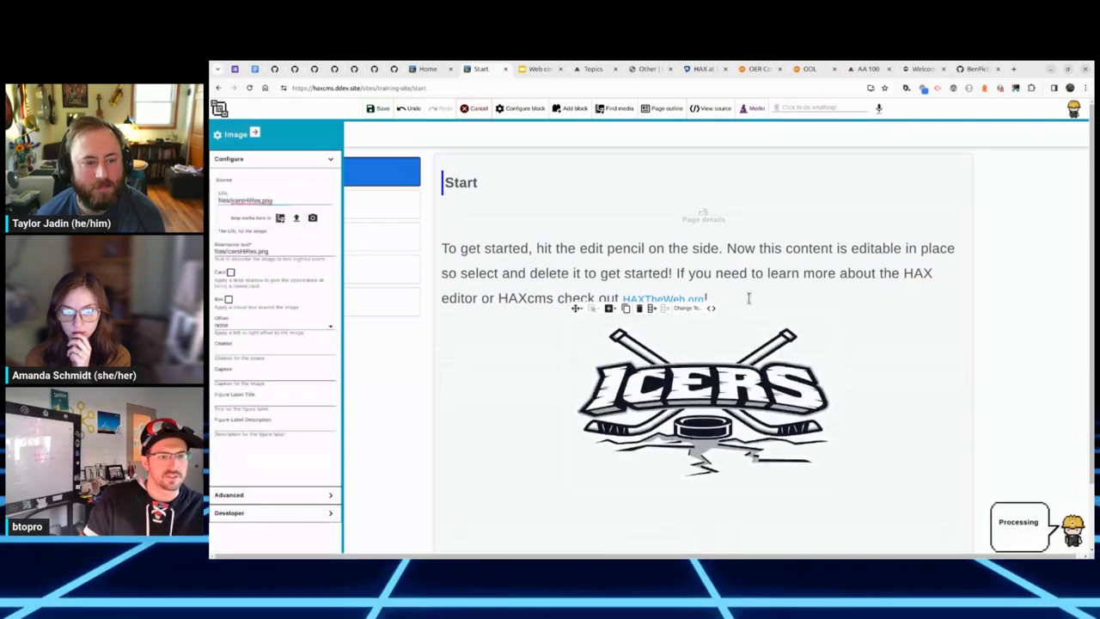
click(760, 292)
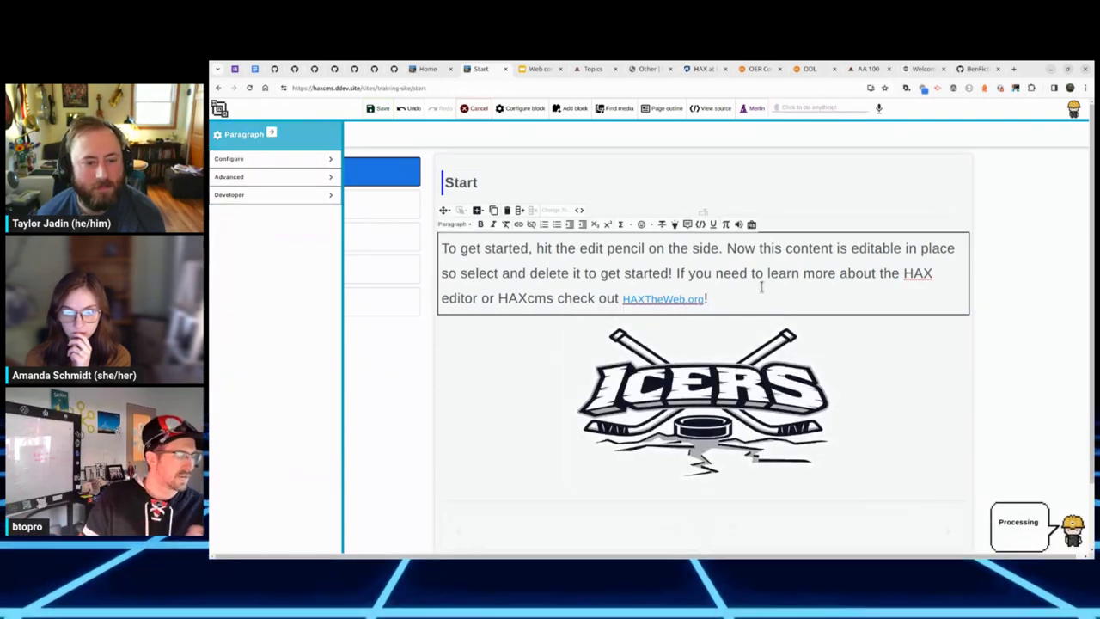
click(379, 108)
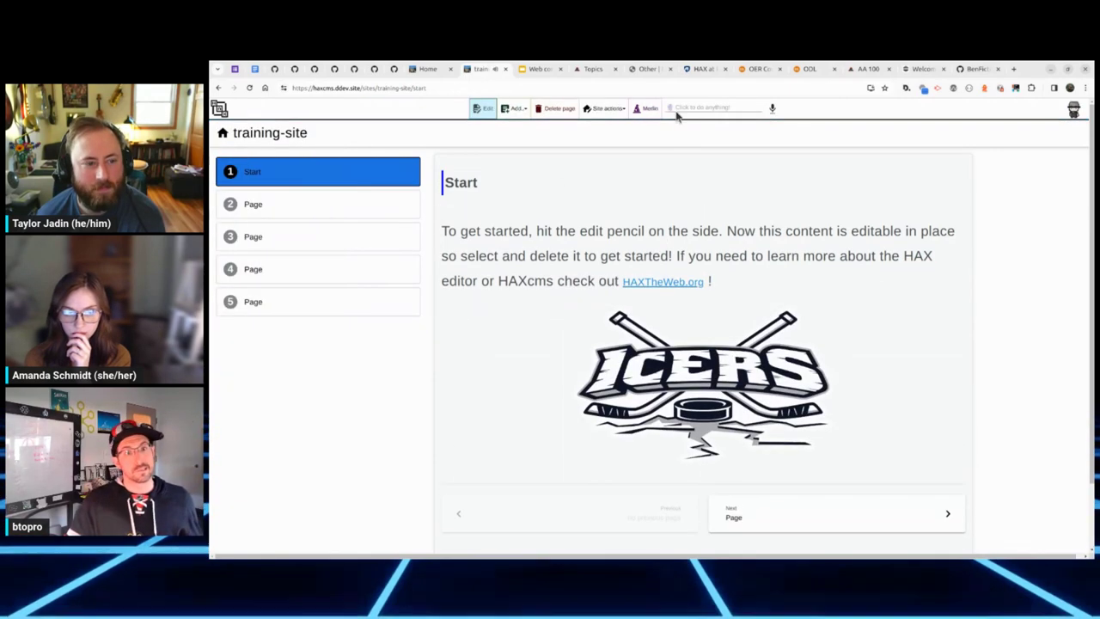
Step: Import Music011-outline.docx with Magic File Wand as a new sibling page
click(694, 107)
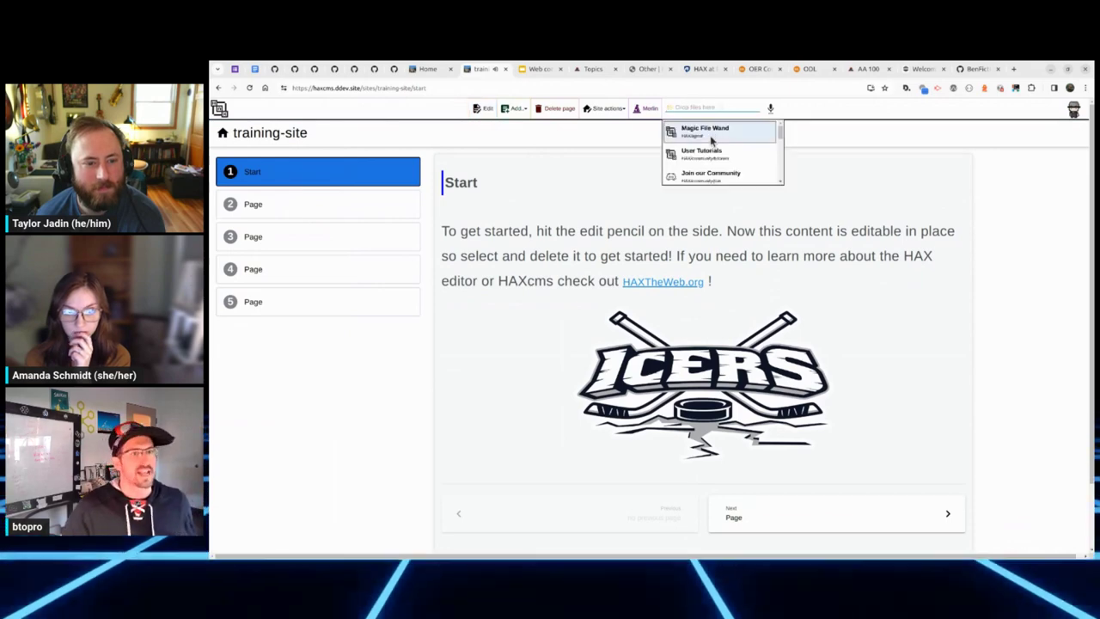
click(710, 137)
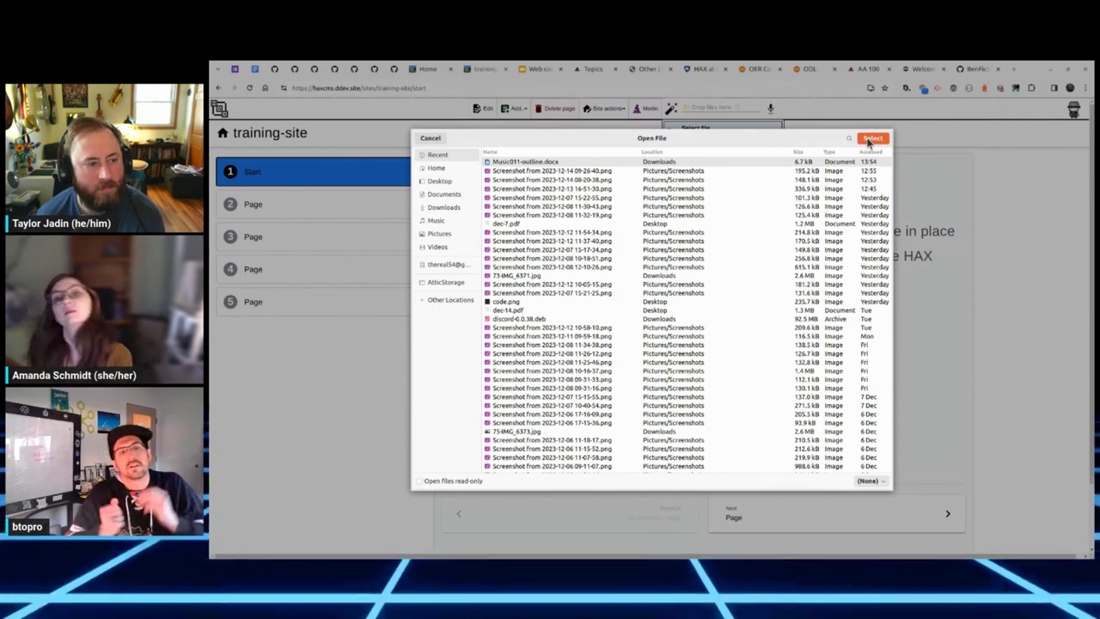
key(Escape)
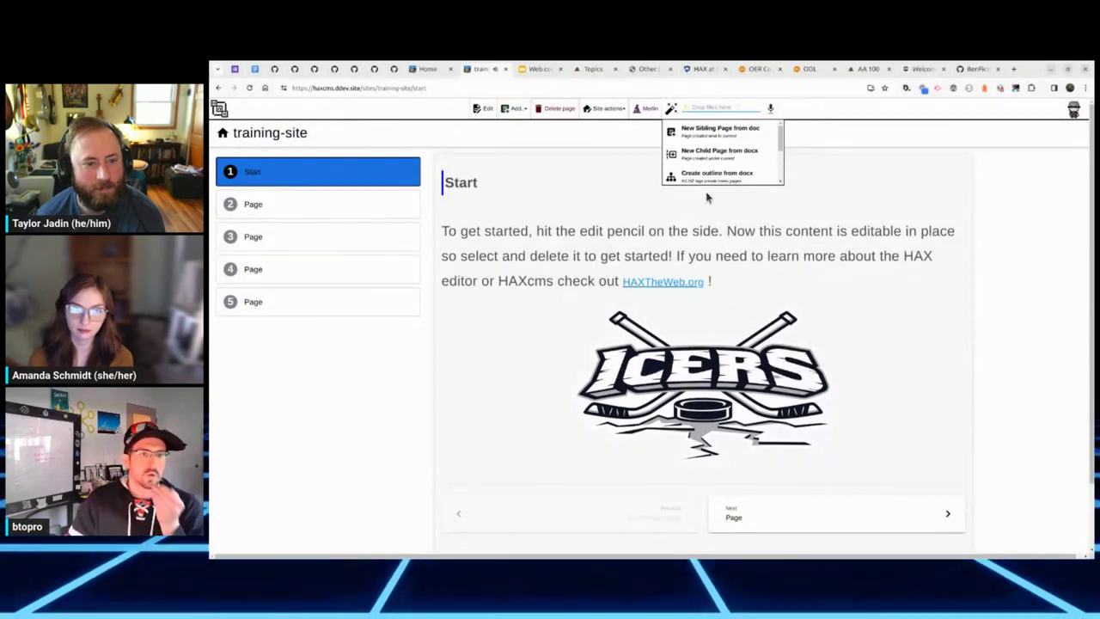
click(741, 138)
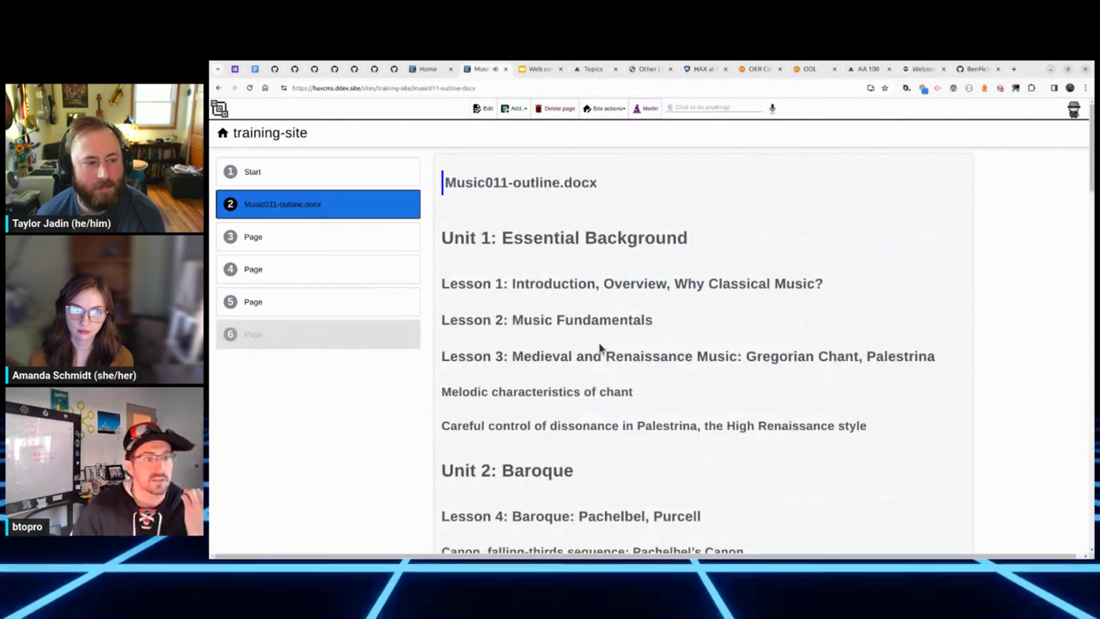
Step: Review the imported outline page and reopen the Merlin file import option
scroll(778, 292, down, 10)
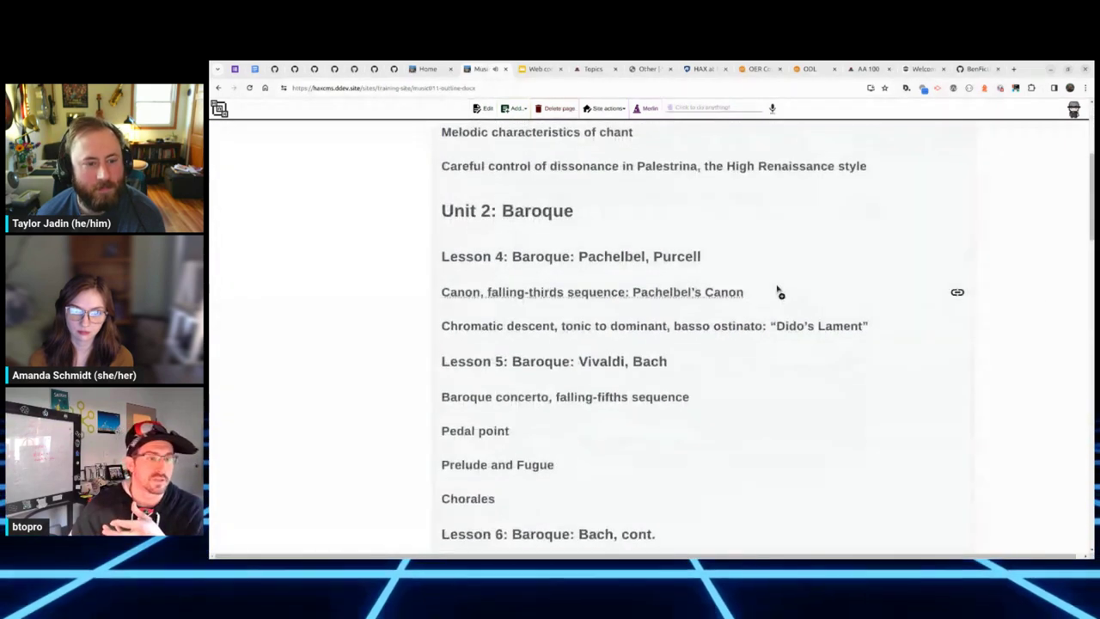
scroll(773, 288, down, 4)
scroll(768, 289, up, 15)
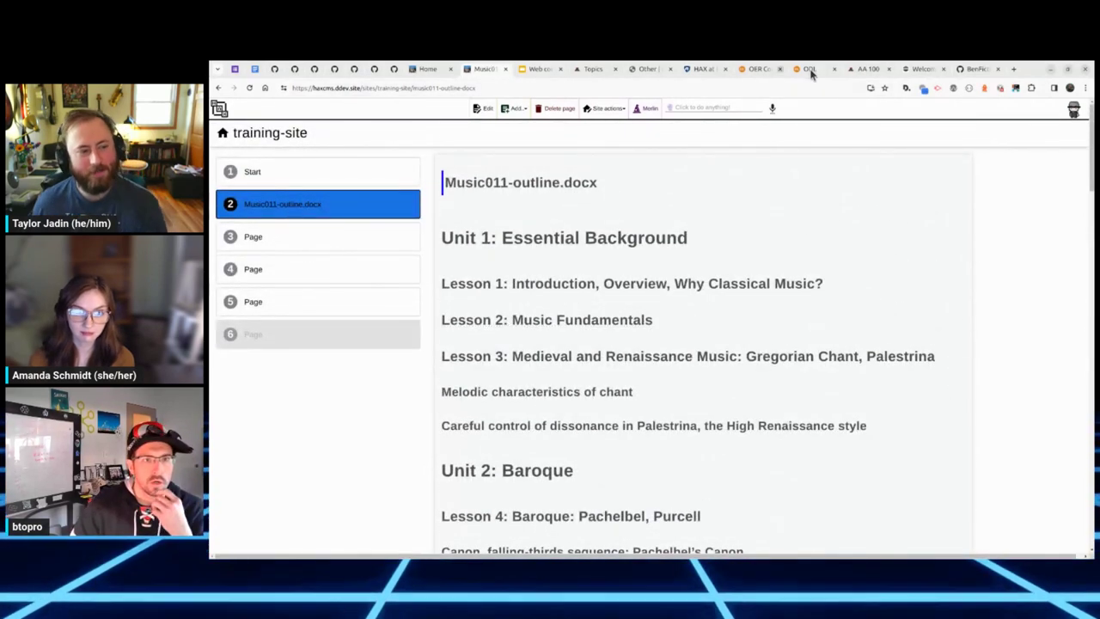
click(702, 109)
click(721, 135)
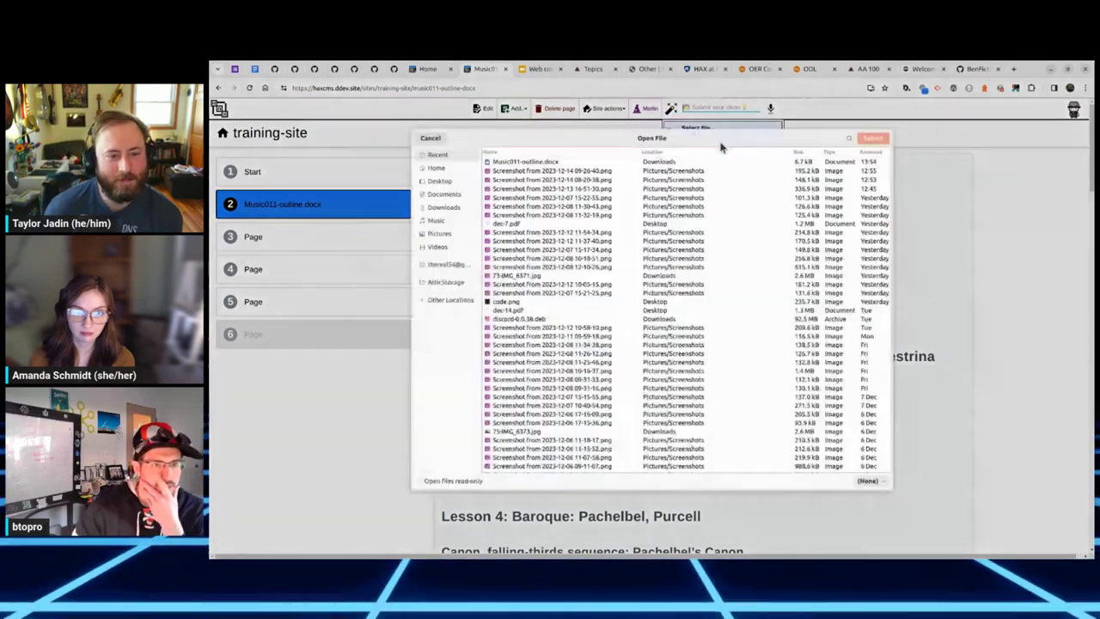
Step: Insert CSR.md's markdown bullet notes at the end of the Music011-outline.docx page
click(440, 181)
double_click(515, 342)
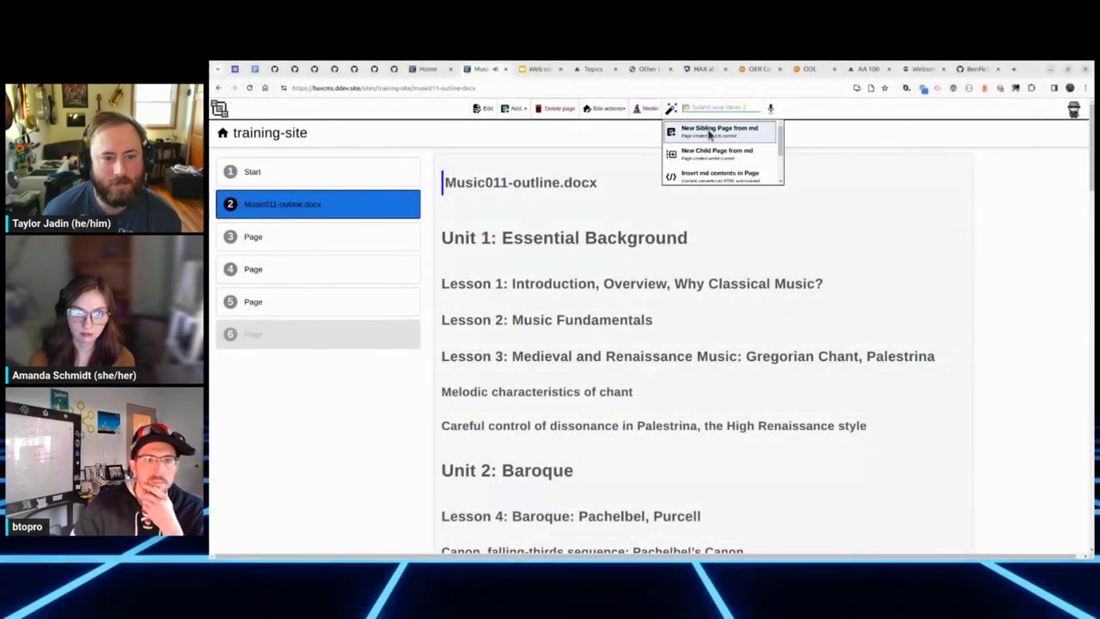
click(718, 176)
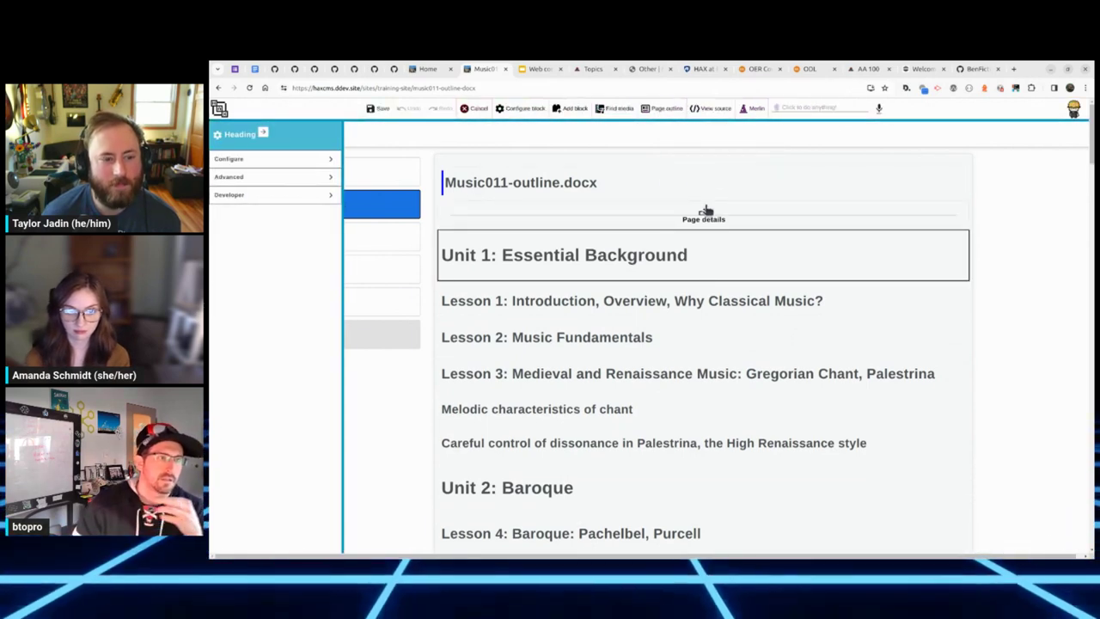
scroll(737, 317, down, 15)
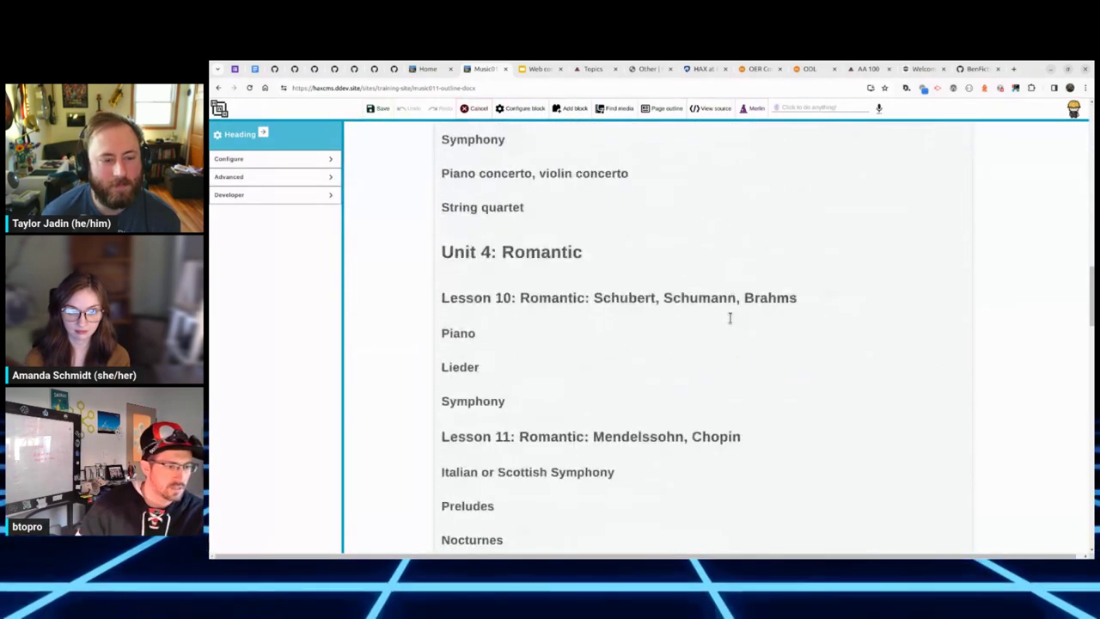
scroll(731, 318, down, 15)
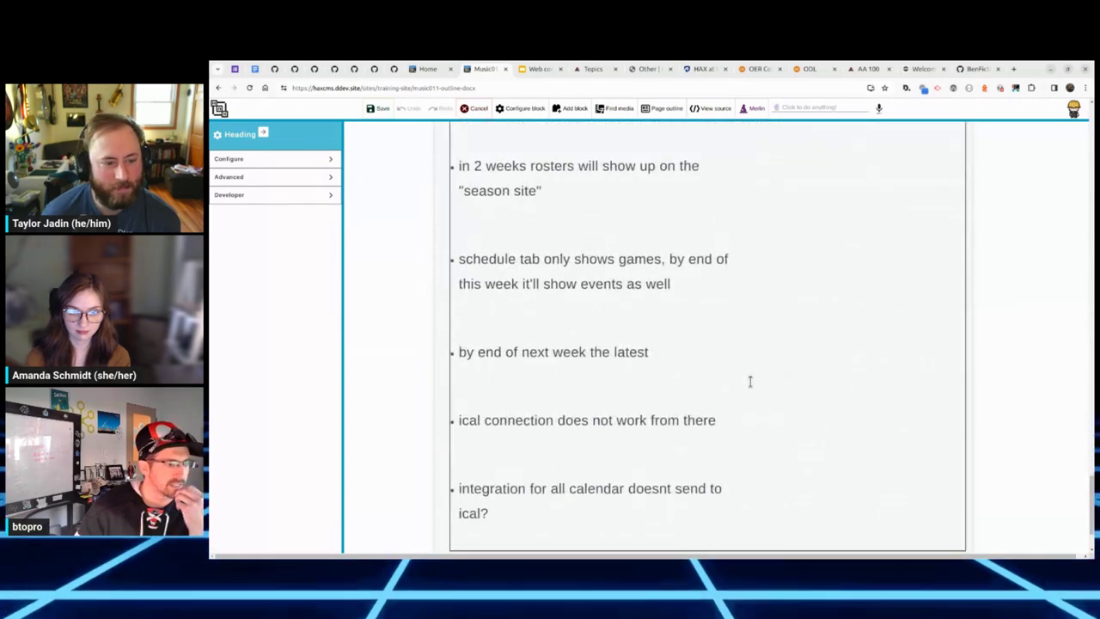
scroll(749, 344, up, 3)
scroll(749, 312, down, 5)
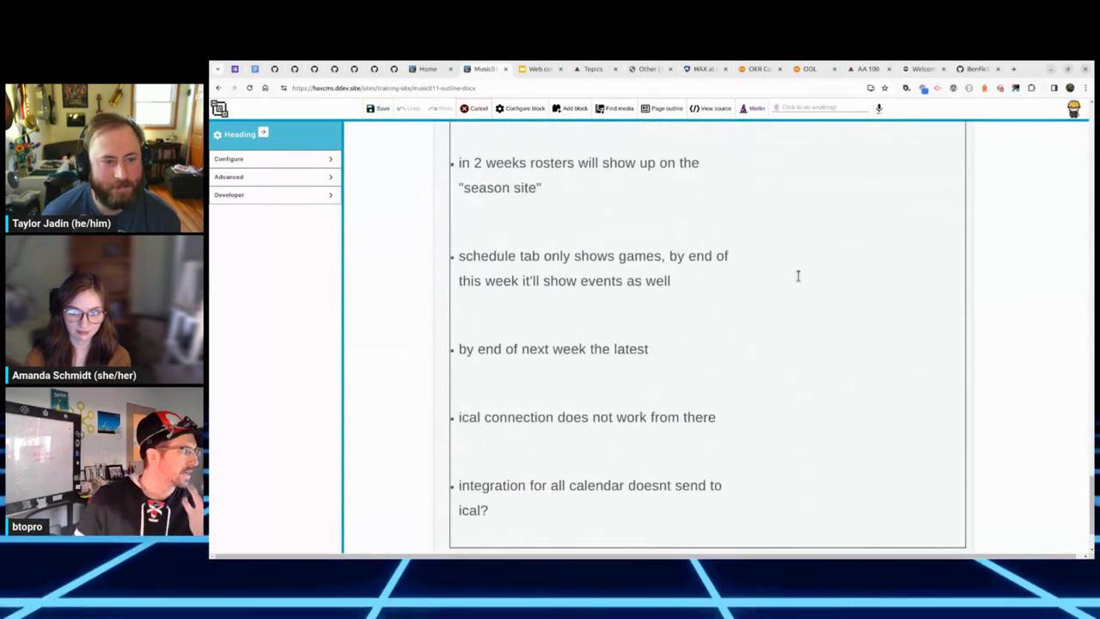
scroll(798, 276, down, 2)
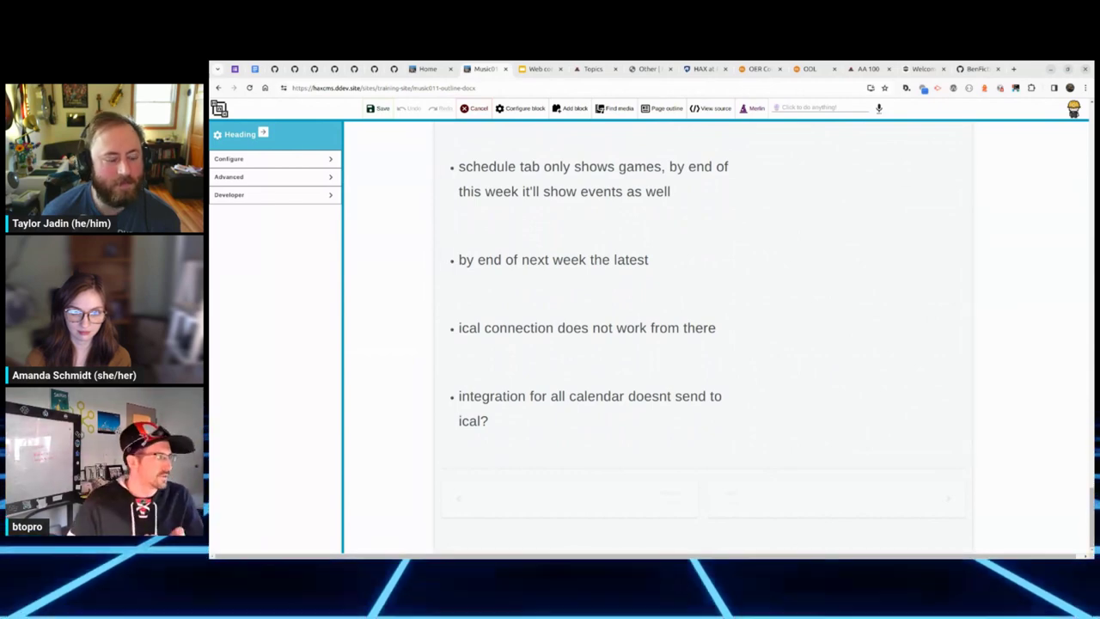
key(alt+Tab)
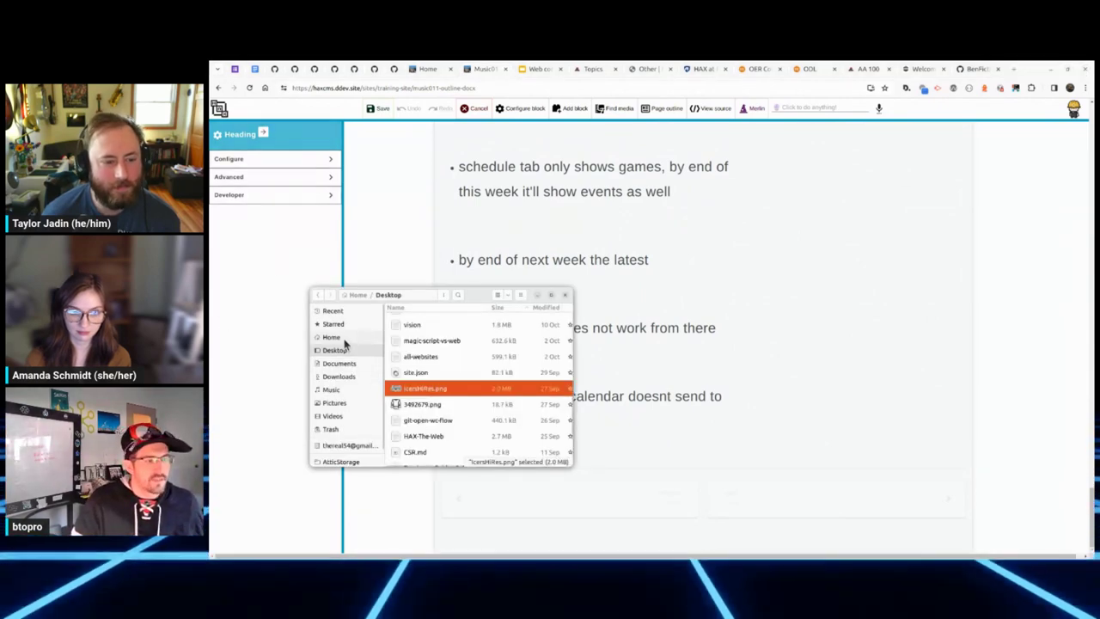
Step: Append a searched html file's contents to the outline page, save, and return to the sites list
click(344, 338)
scroll(490, 374, down, 2)
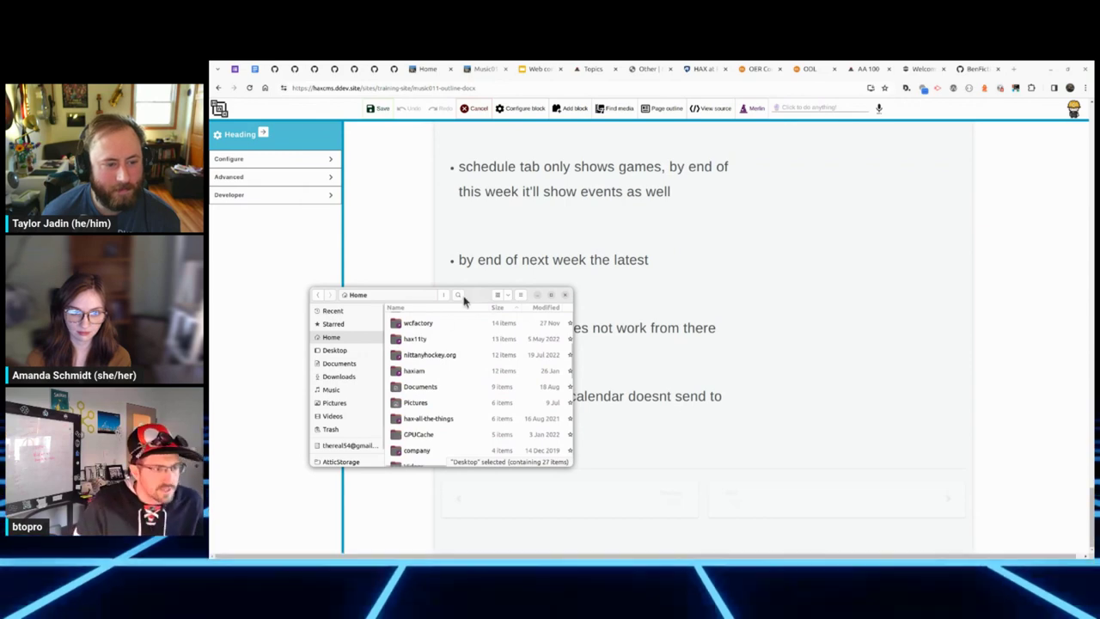
text(html)
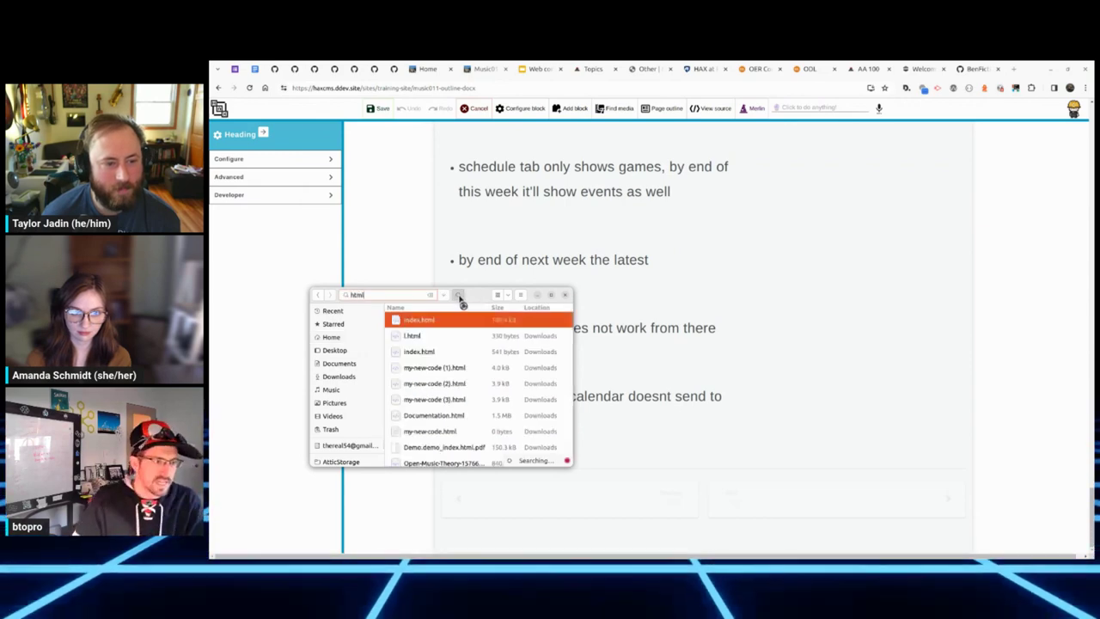
drag(408, 378, 813, 112)
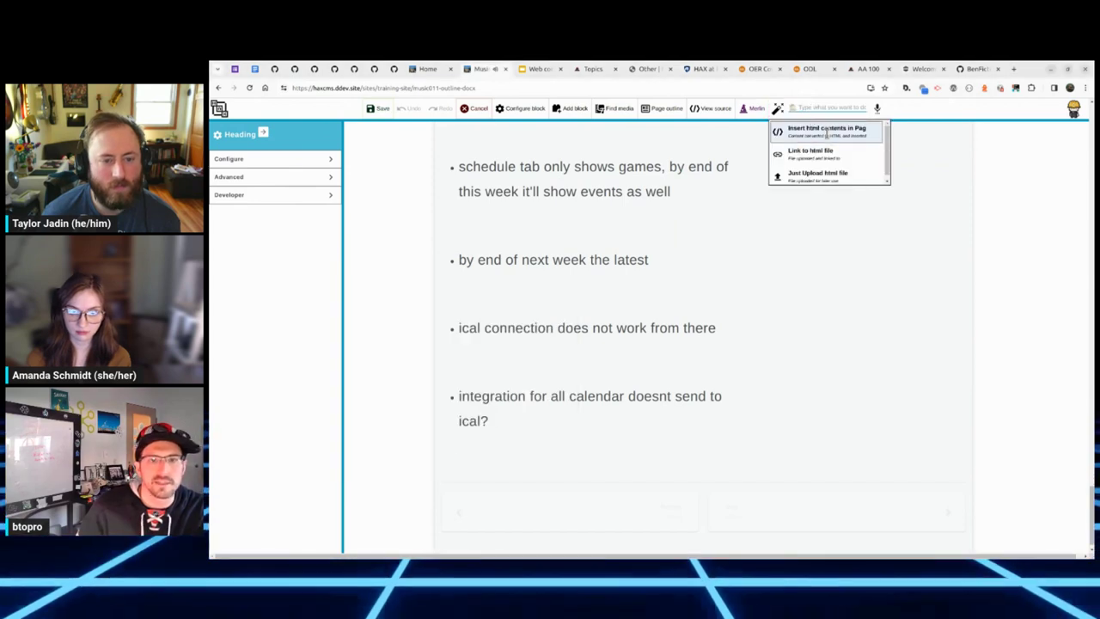
click(827, 131)
scroll(824, 352, down, 12)
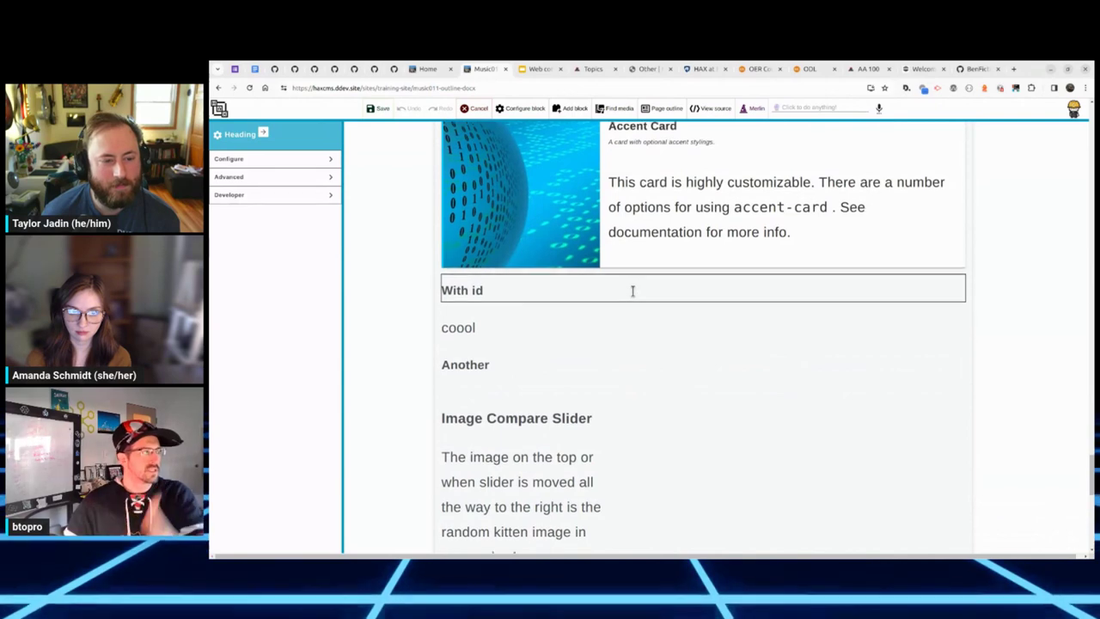
scroll(633, 292, down, 1)
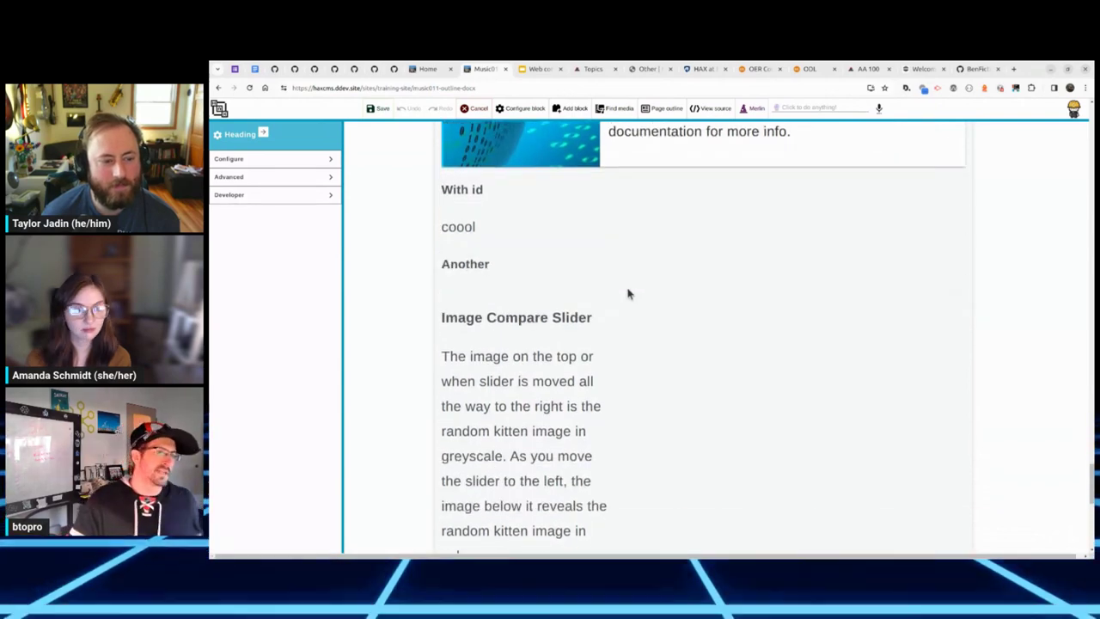
click(376, 108)
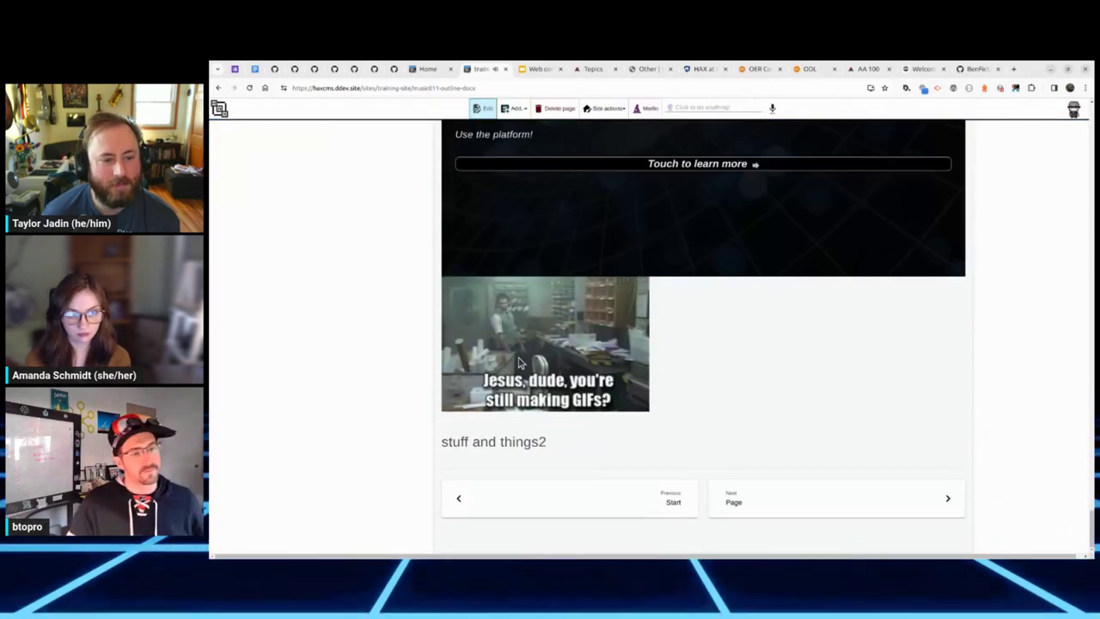
click(249, 113)
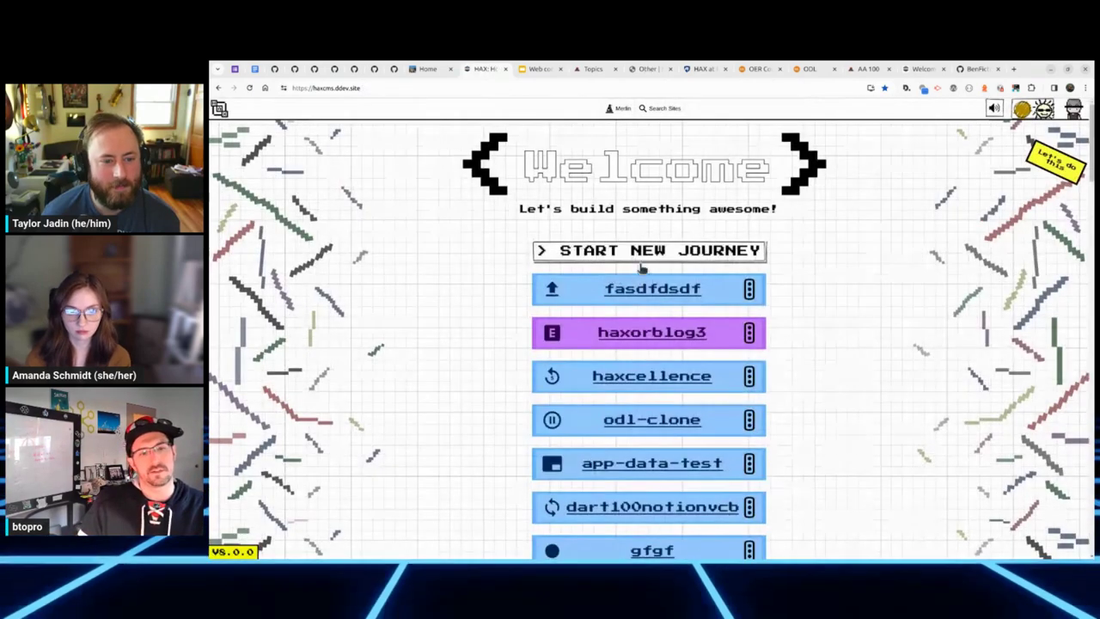
Step: Create site music011hjhjk by importing Music011-outline.docx, then open it
click(591, 248)
click(581, 409)
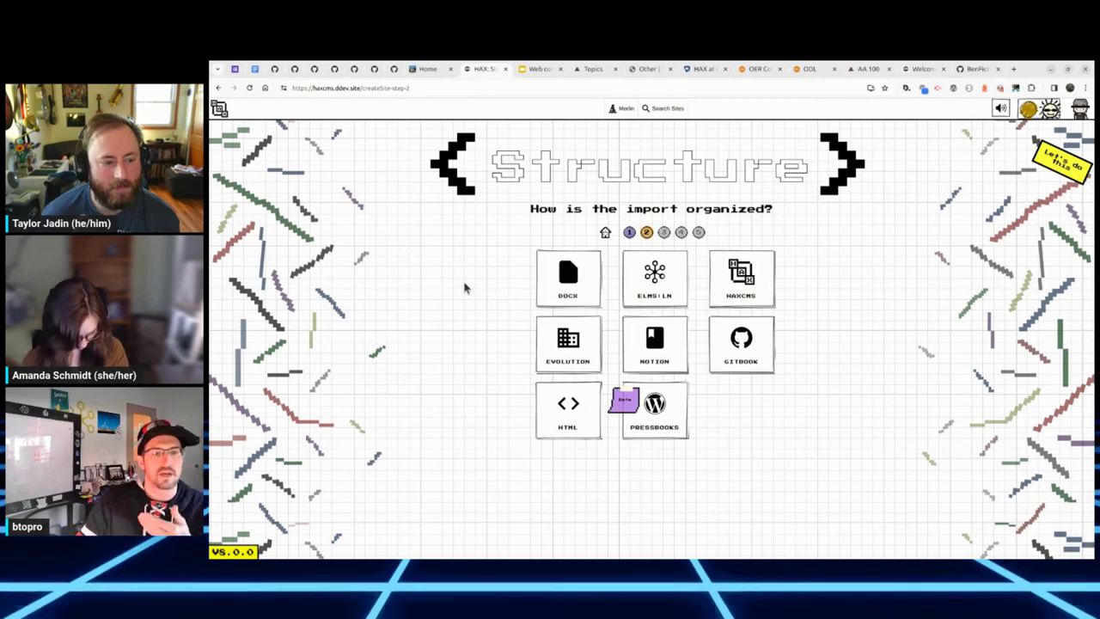
click(567, 277)
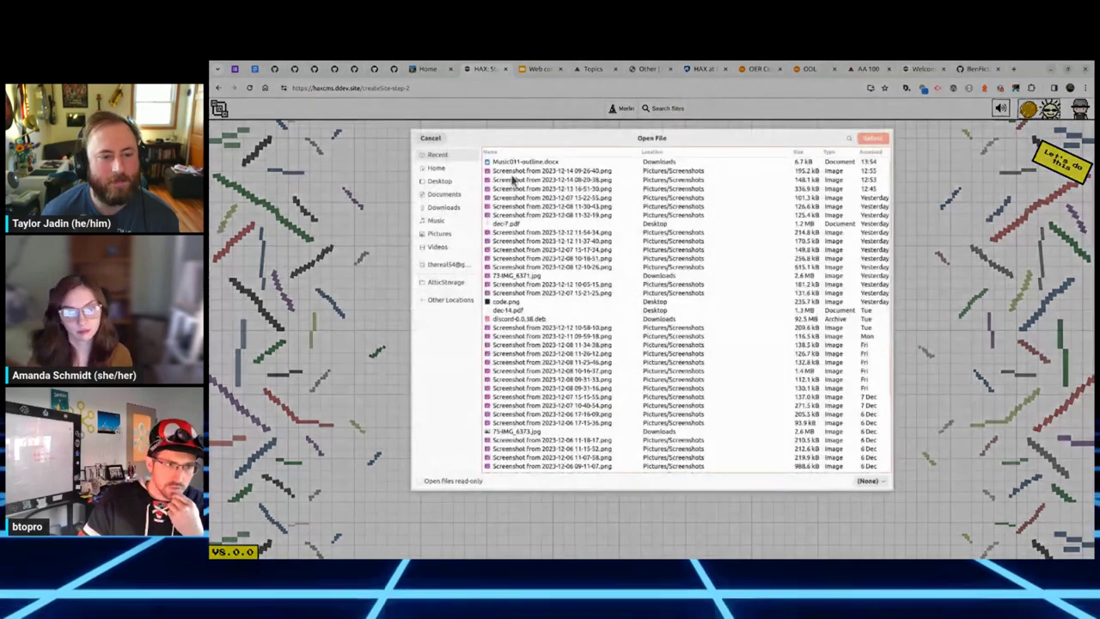
click(872, 138)
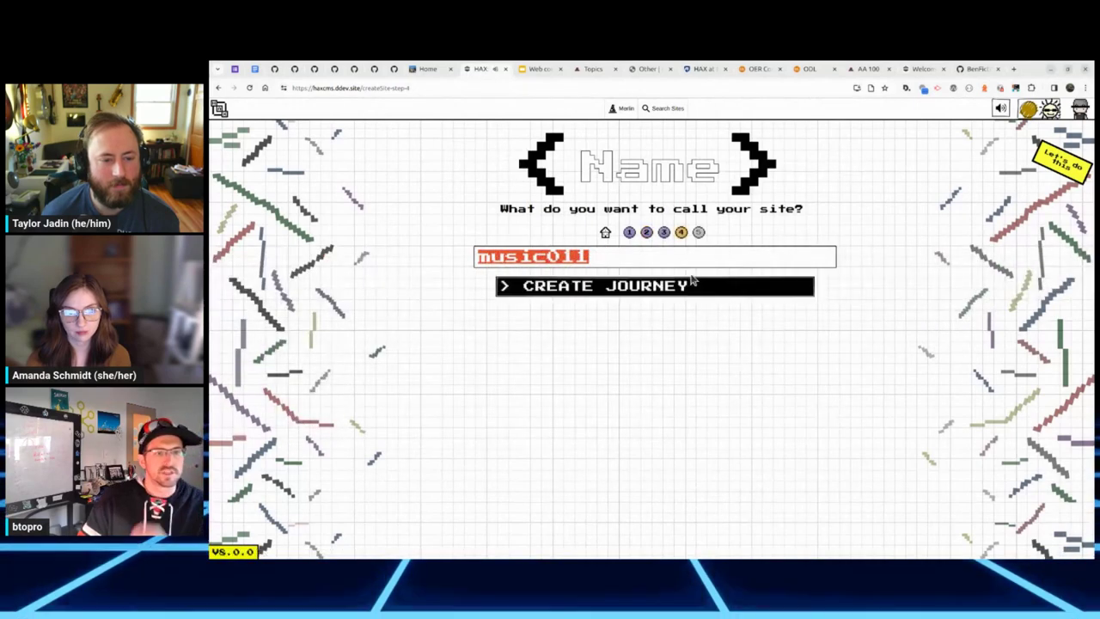
text(hjhjk)
click(705, 289)
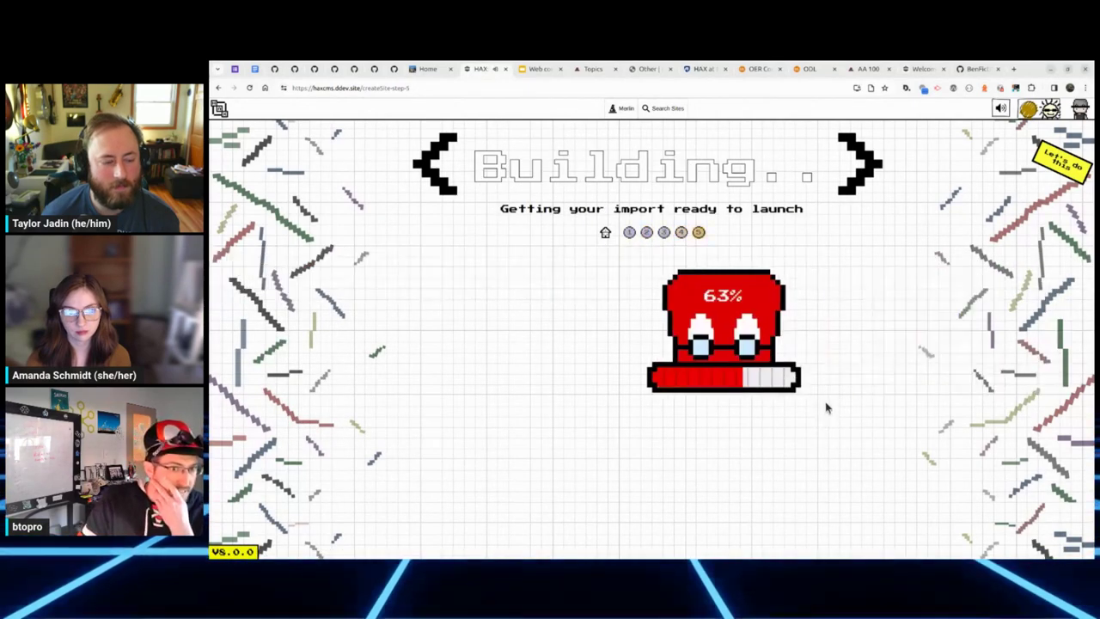
click(671, 378)
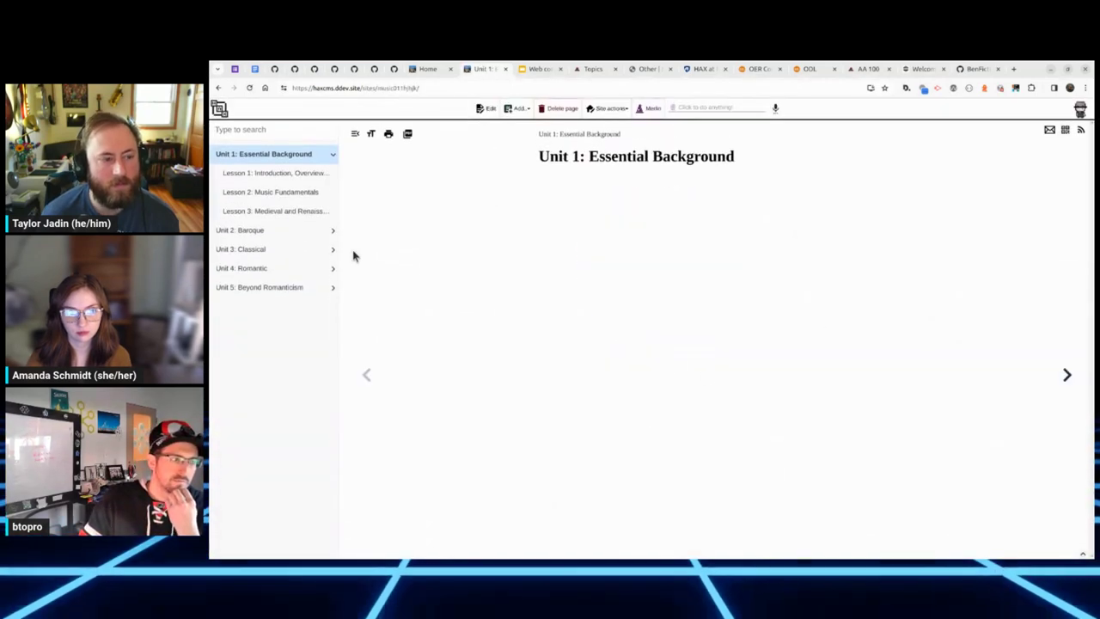
Step: Add a Page after Unit 1 with two nested child pages beneath it
click(516, 108)
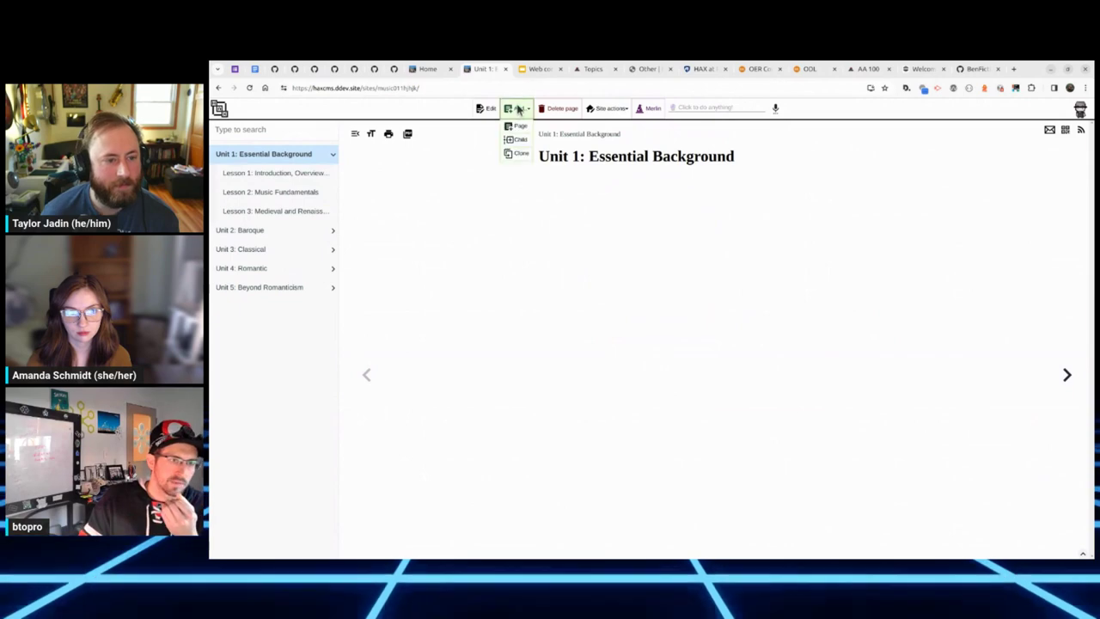
click(519, 127)
click(518, 139)
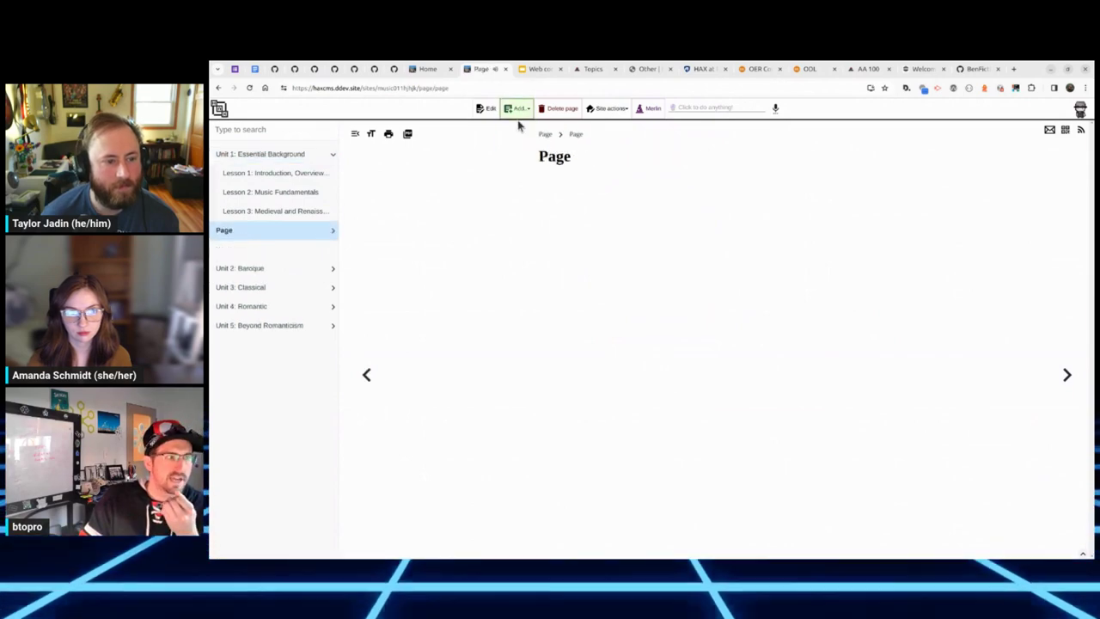
click(523, 146)
Step: Add five New item pages in the Outline designer and save the outline
click(608, 108)
click(609, 139)
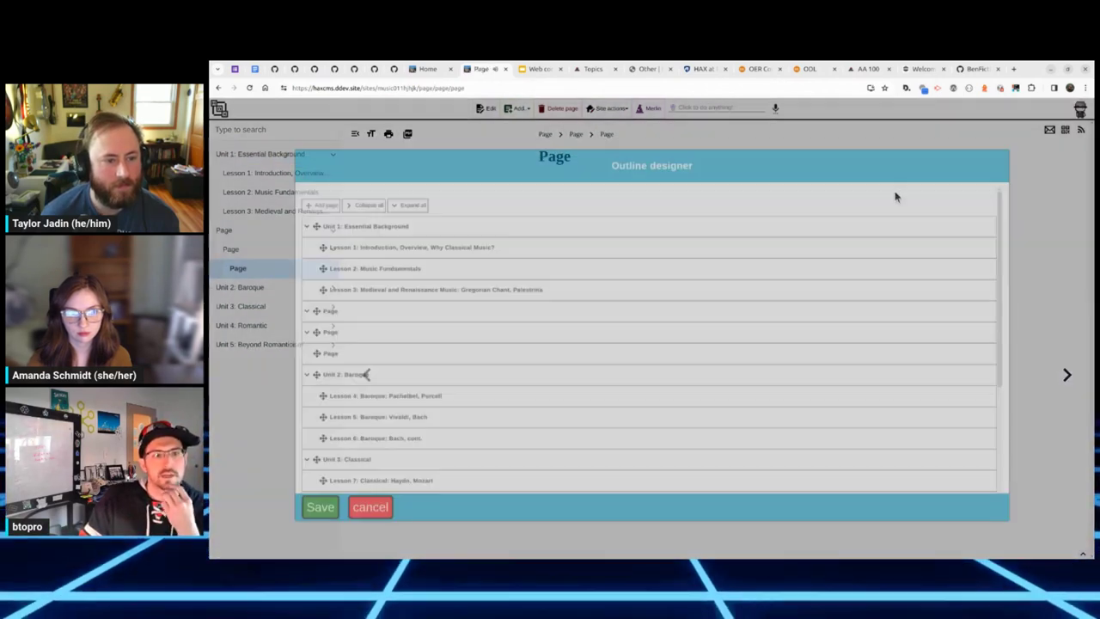
click(315, 192)
click(314, 193)
click(315, 192)
click(314, 193)
click(315, 193)
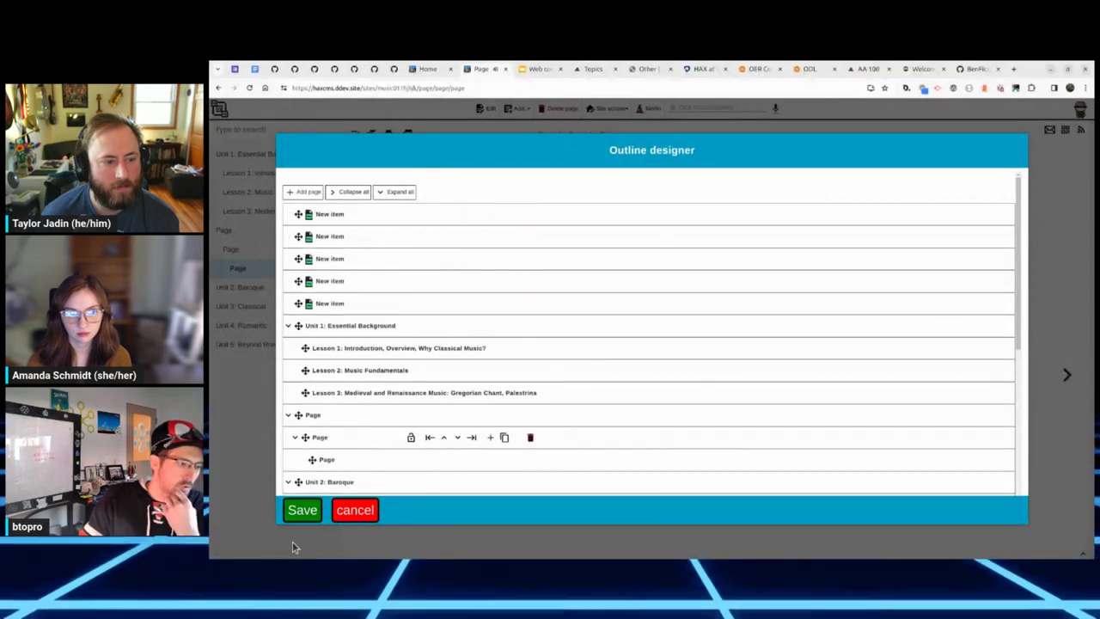
click(302, 514)
click(717, 172)
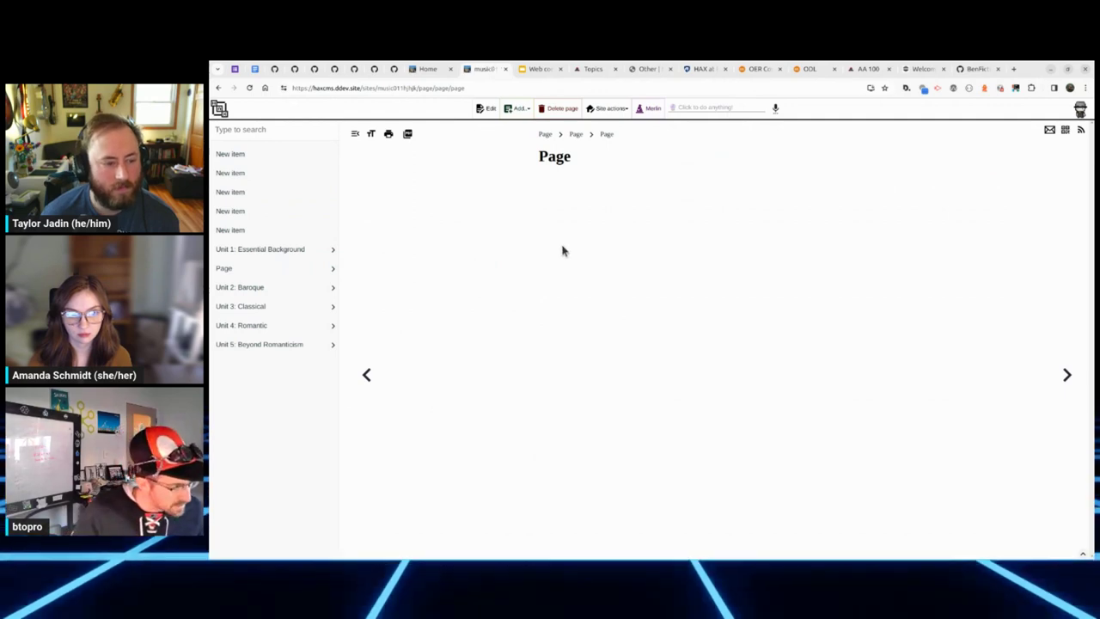
Step: Start a Music011-outline.docx outline import, cancel it, and open the fourth New item page
click(704, 107)
click(710, 131)
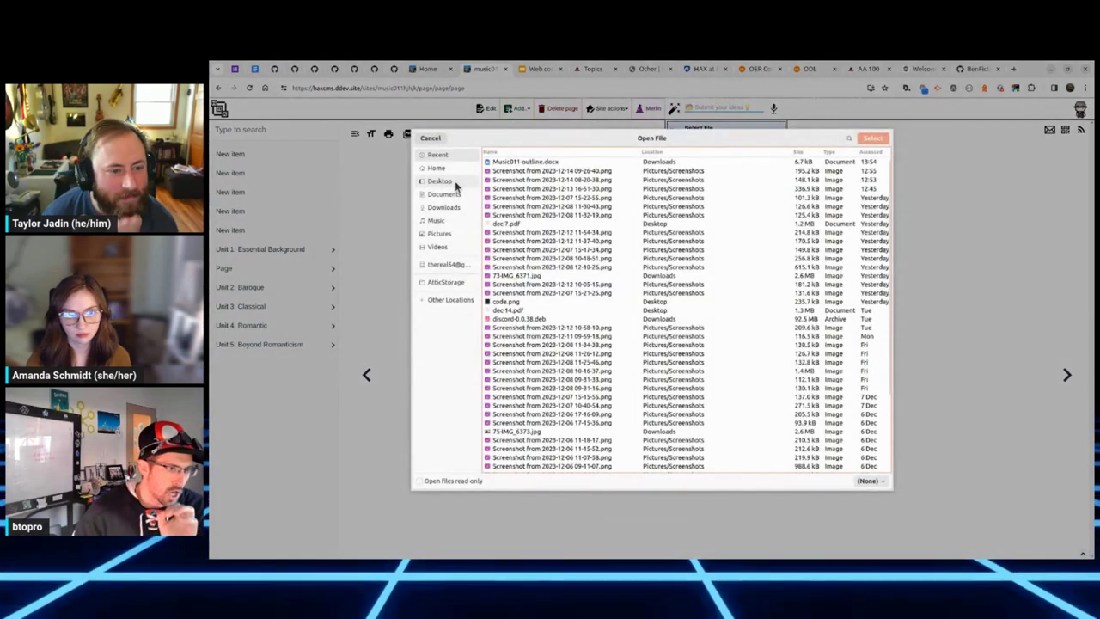
click(531, 163)
click(870, 138)
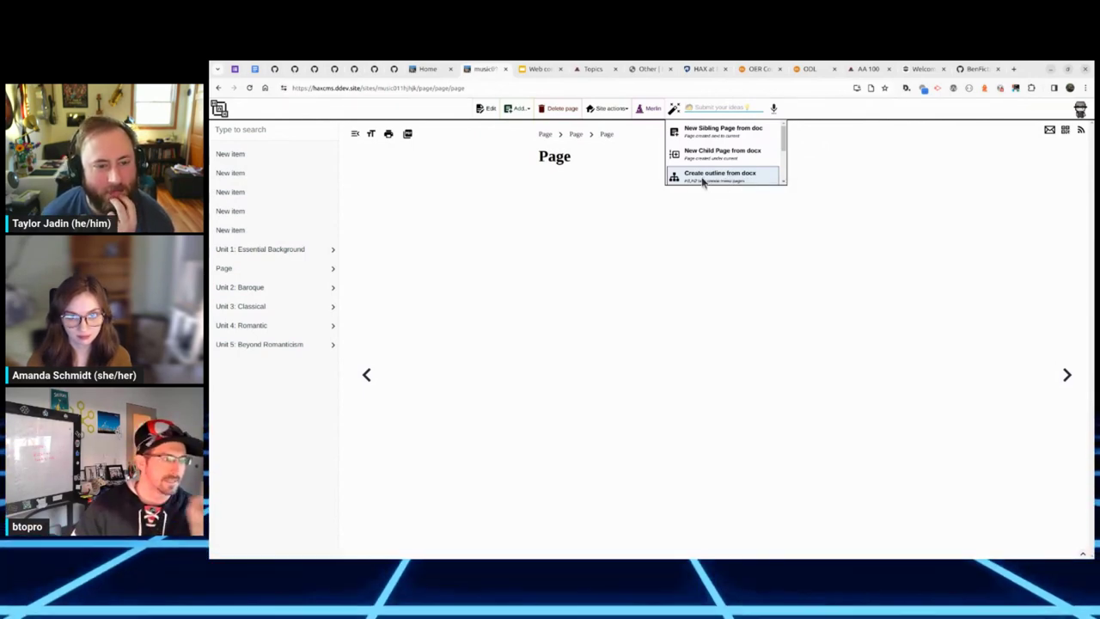
click(713, 180)
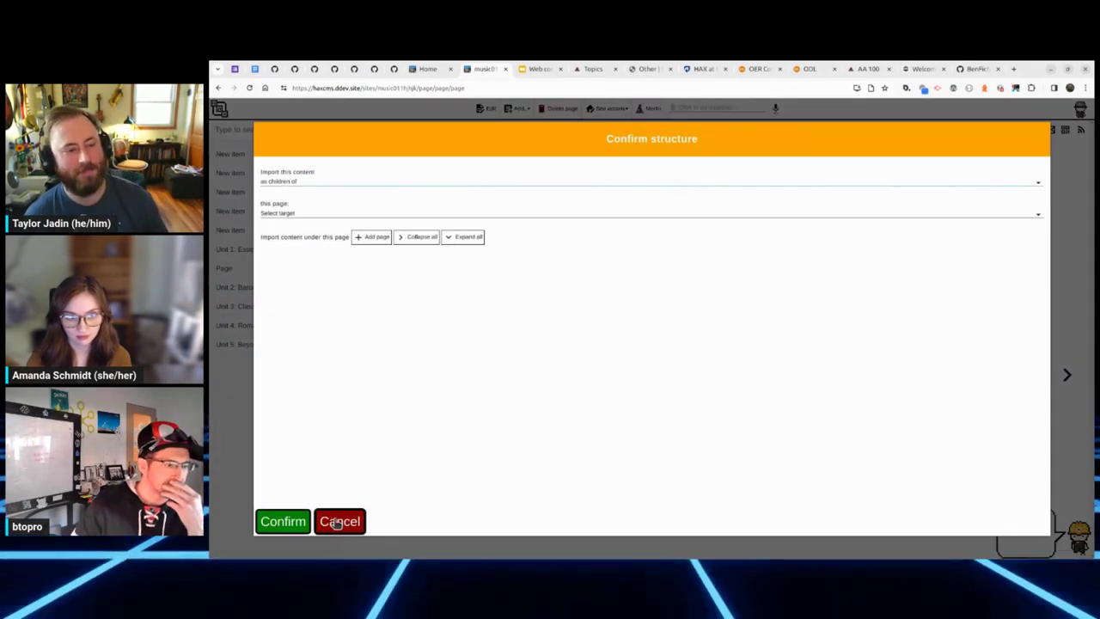
click(335, 521)
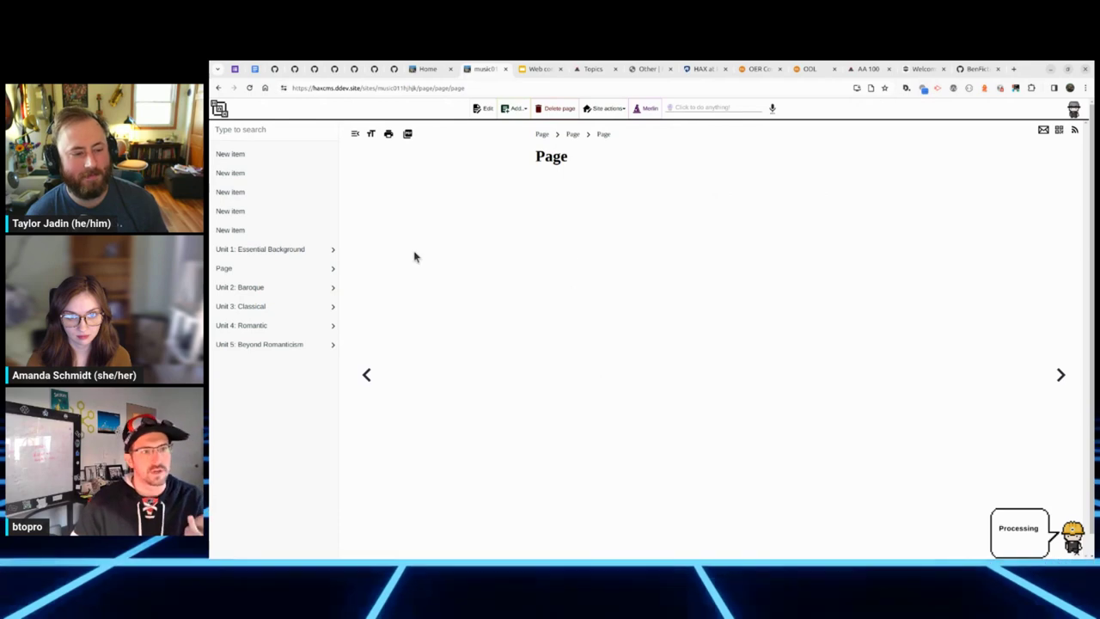
click(243, 211)
click(249, 89)
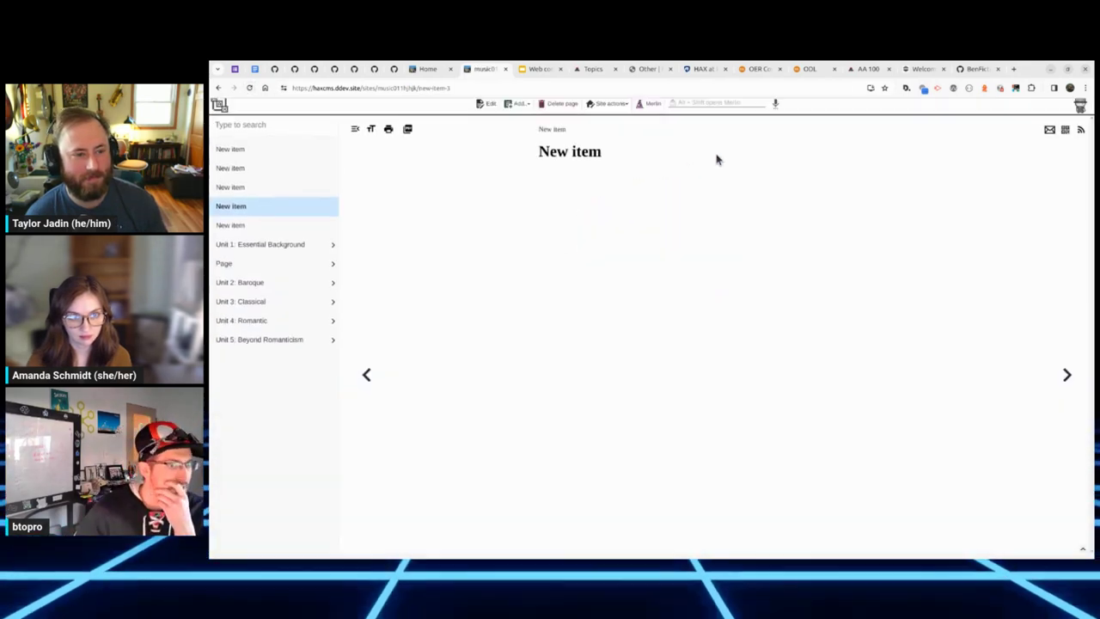
Step: Import Music011-outline.docx as an outline under the New item page
click(718, 108)
click(720, 131)
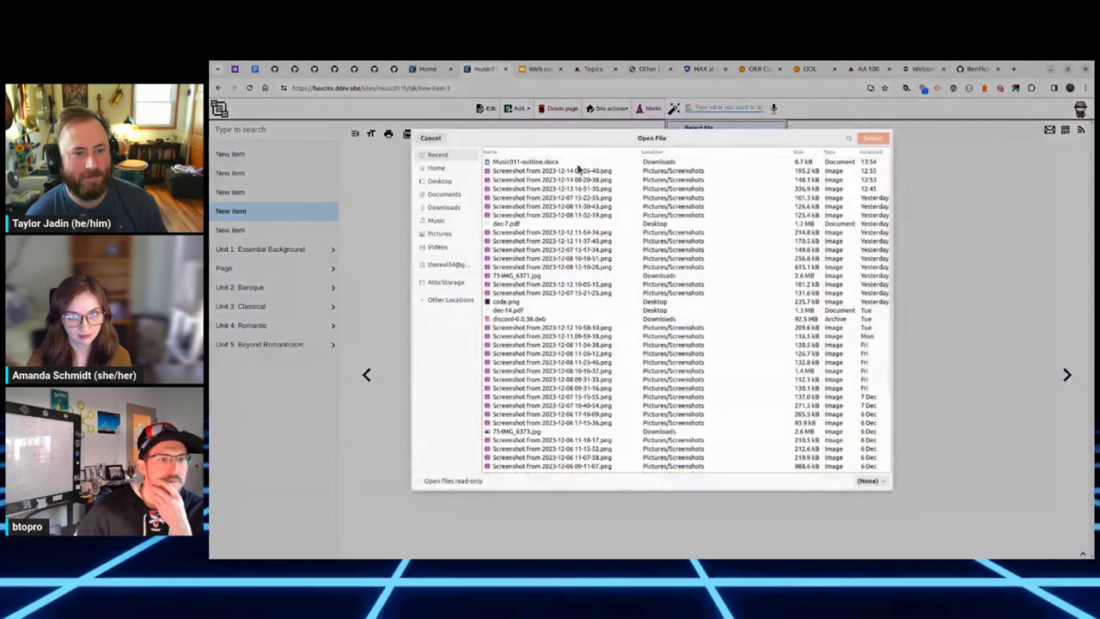
key(Return)
click(752, 174)
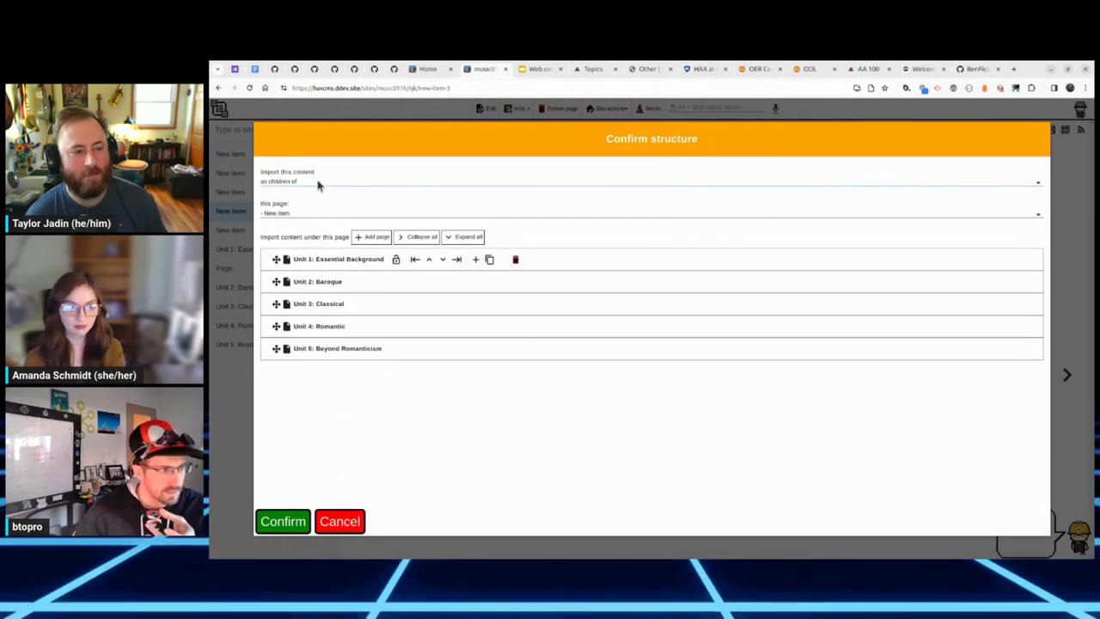
Step: Nest Lesson 11 under Unit 4: Romantic and confirm creating the pages
click(291, 332)
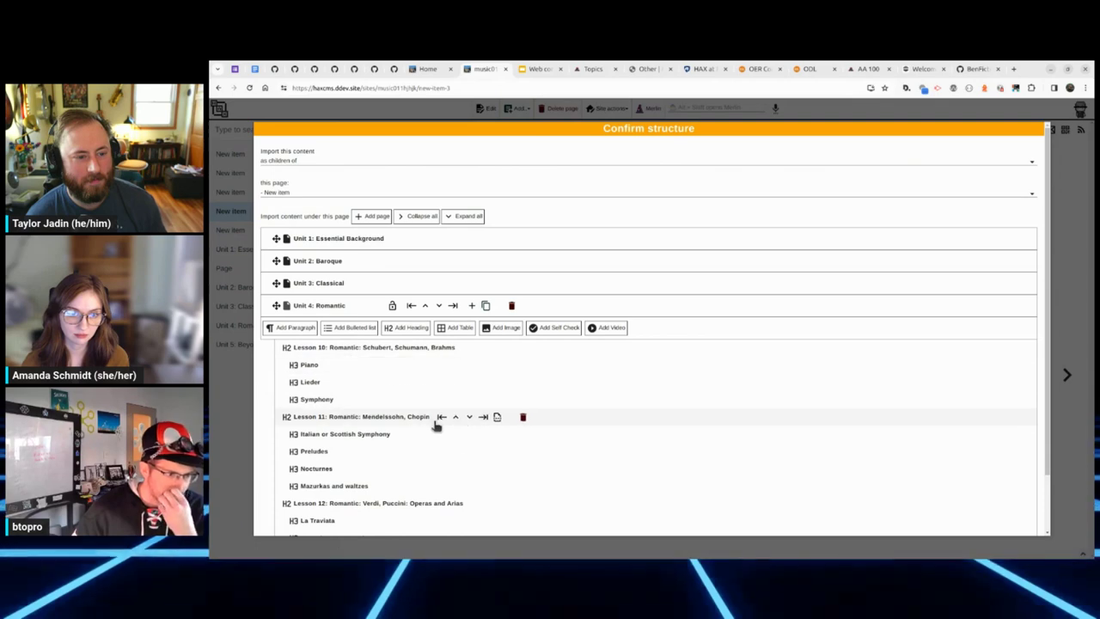
click(497, 417)
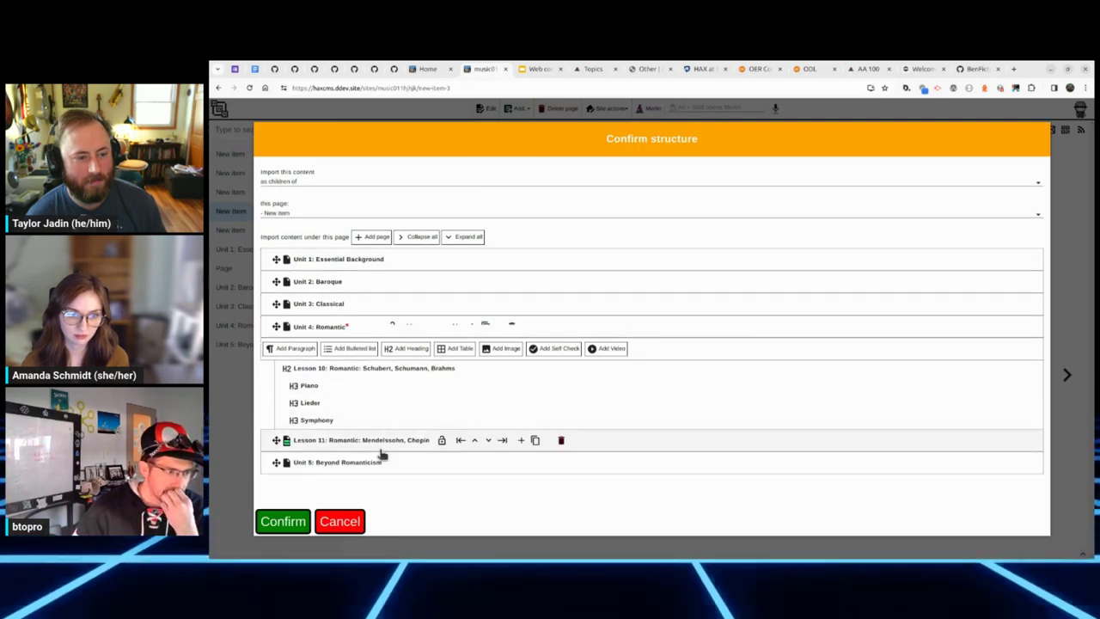
click(286, 327)
click(503, 349)
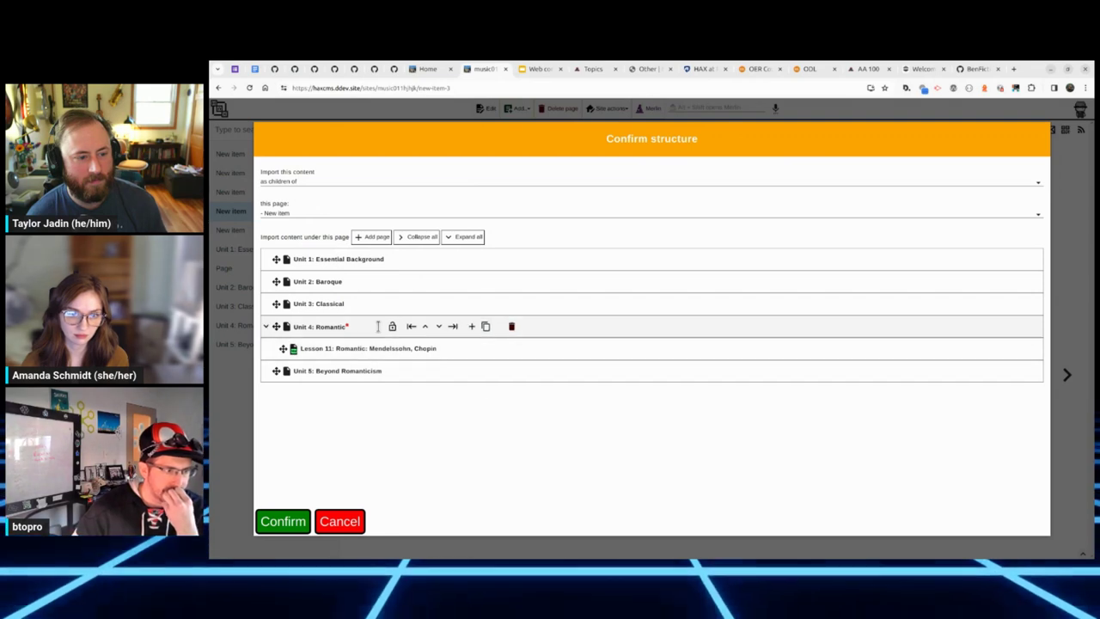
click(284, 522)
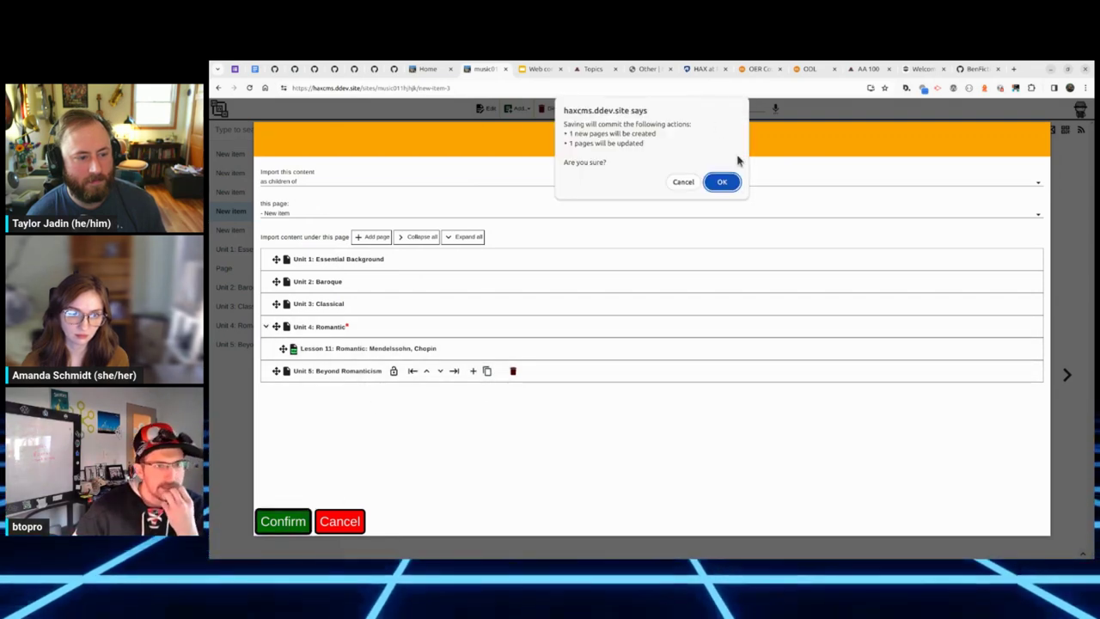
click(722, 181)
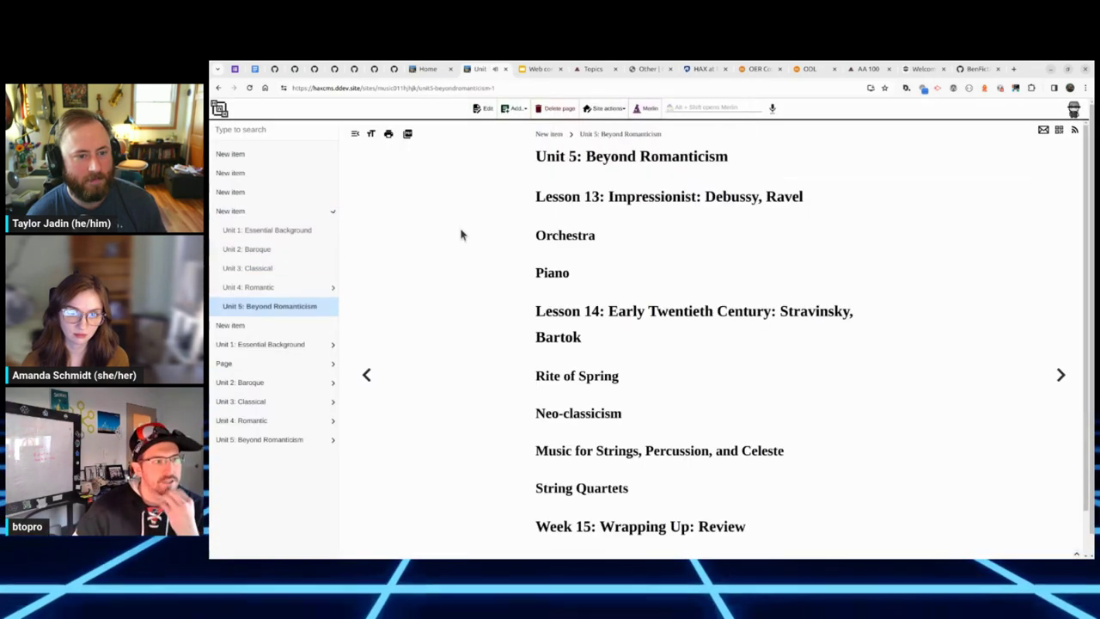
Step: Browse Units 1, 4 and 3, ending on the Lesson 11: Mendelssohn, Chopin page
click(282, 230)
click(284, 286)
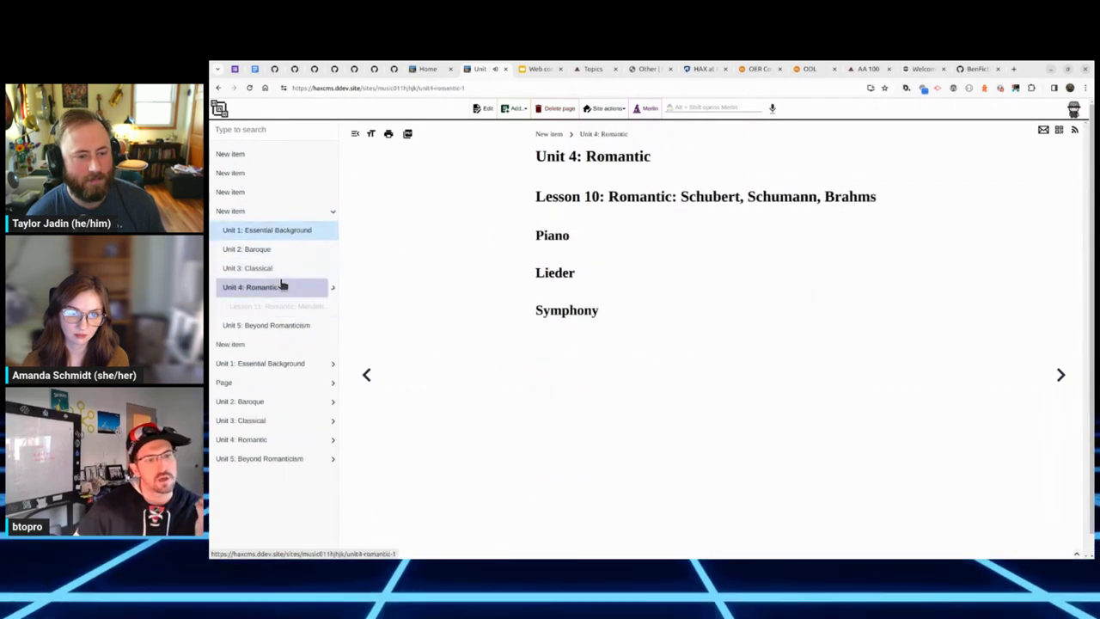
click(288, 267)
click(283, 313)
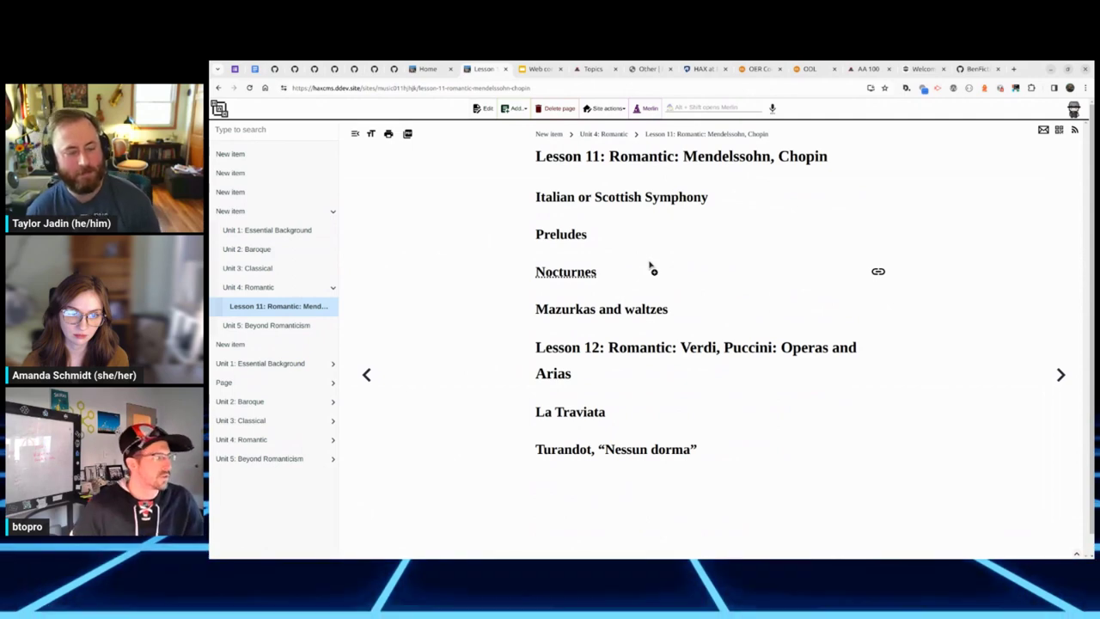
Step: Search Merlin for 'commun' and raise a Bug / issue report
click(725, 108)
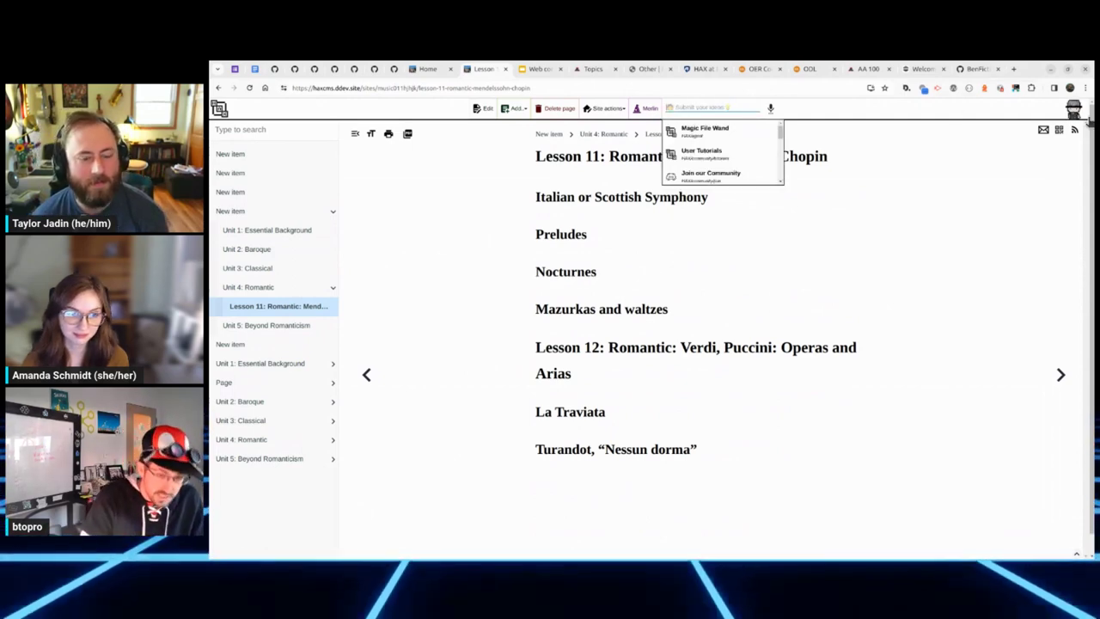
text(commu)
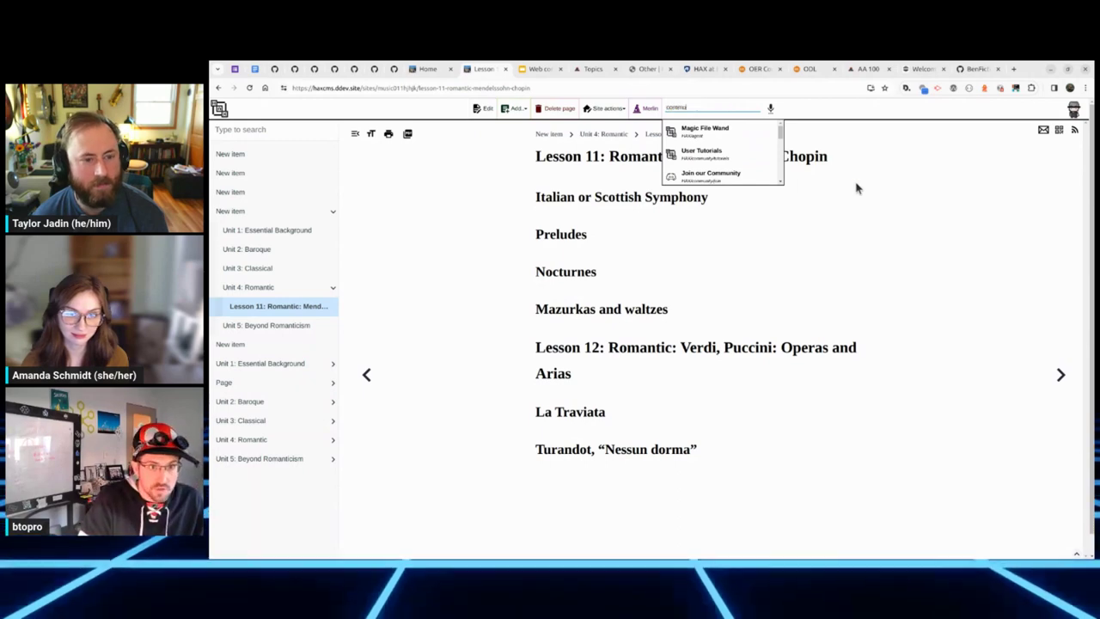
text(n)
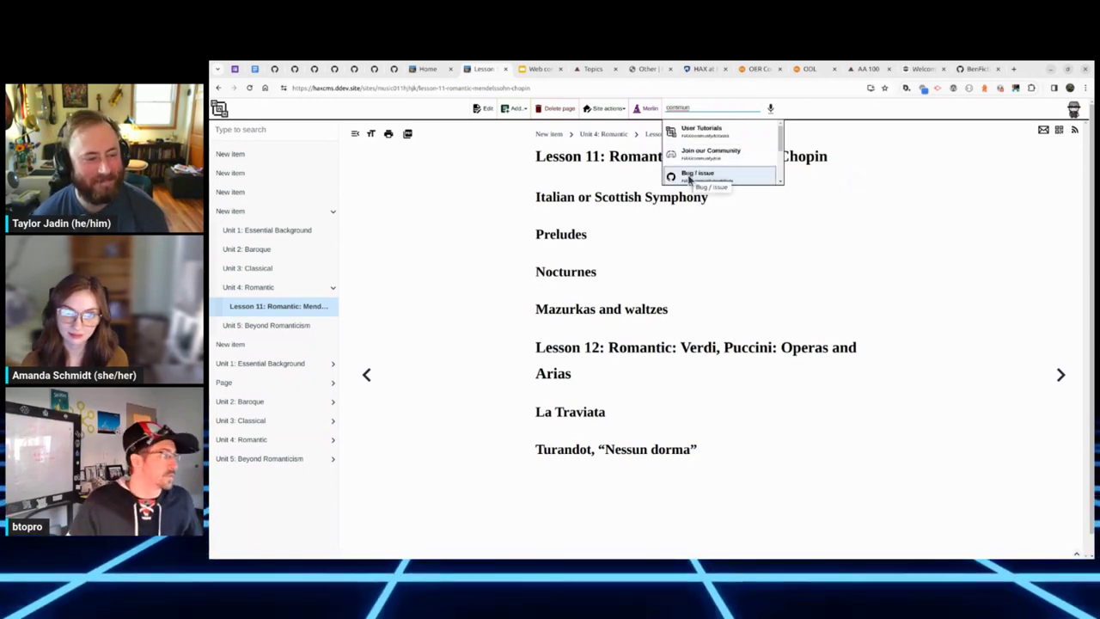
click(707, 181)
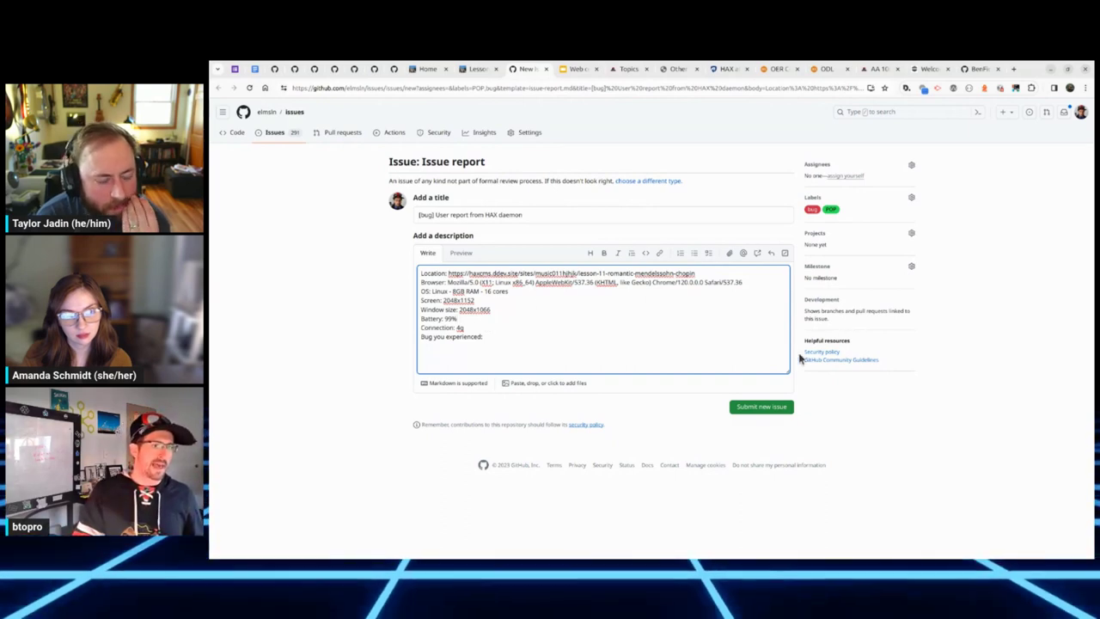
Step: Deselect the description box on the prefilled GitHub bug-report form
click(989, 225)
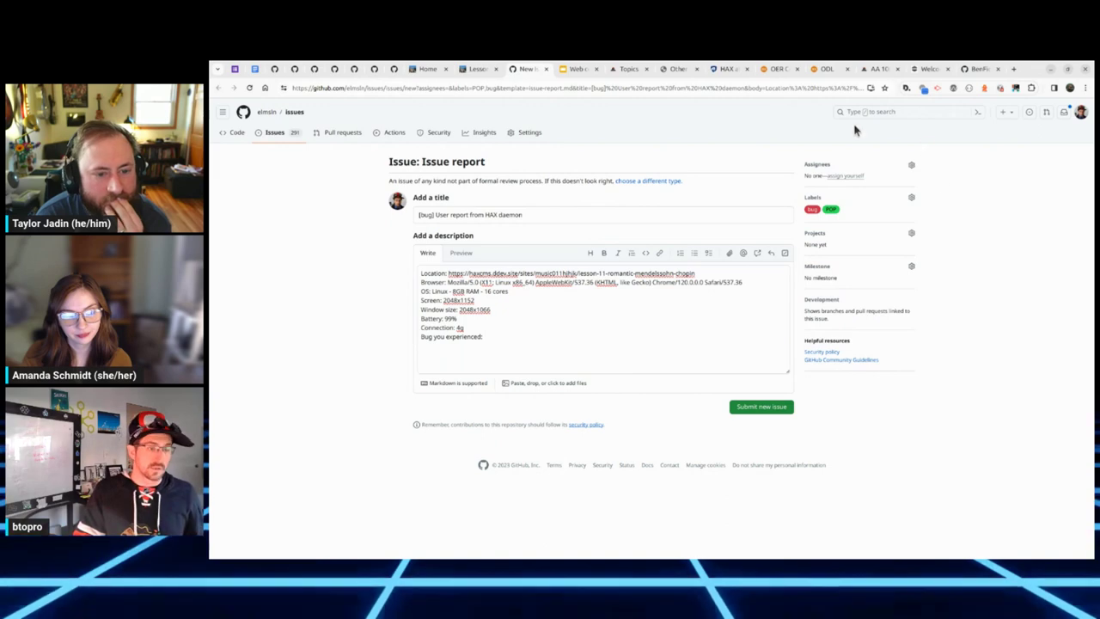